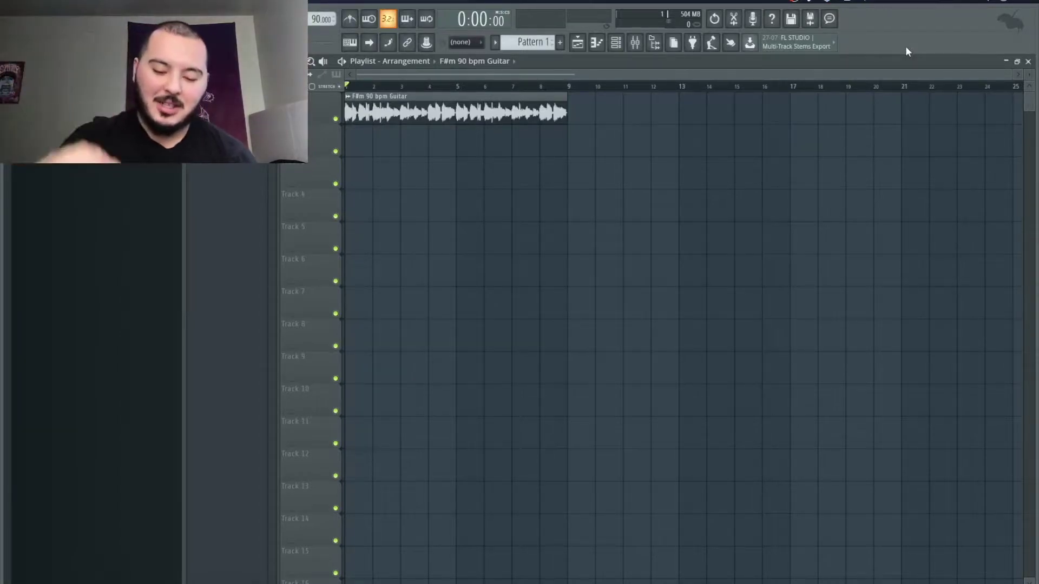
Audition the guitar loop, then raise its time-stretching pitch with the stretch mode on Auto
{"action": "key", "text": "space"}
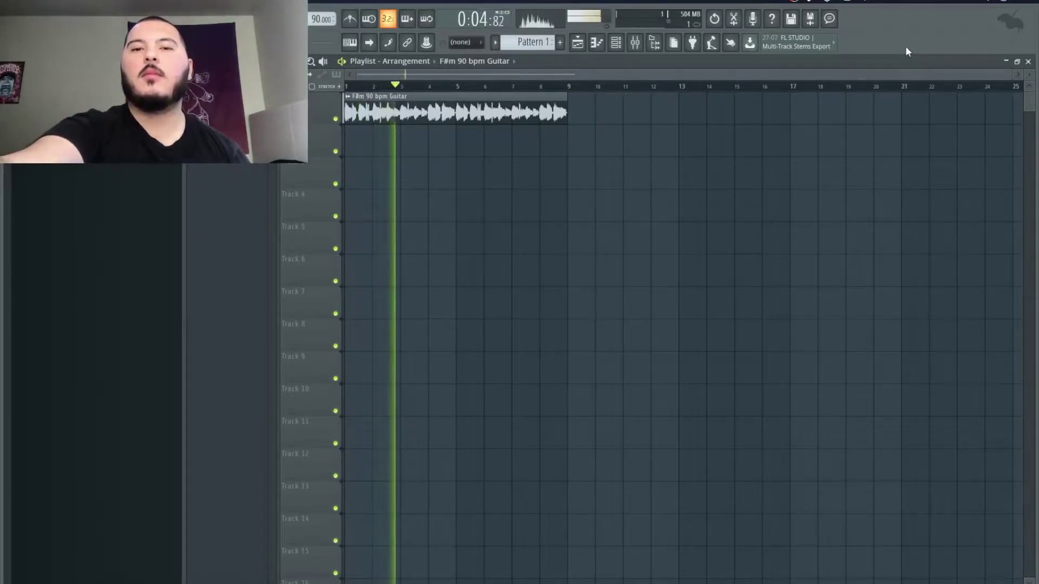
{"action": "key", "text": "space"}
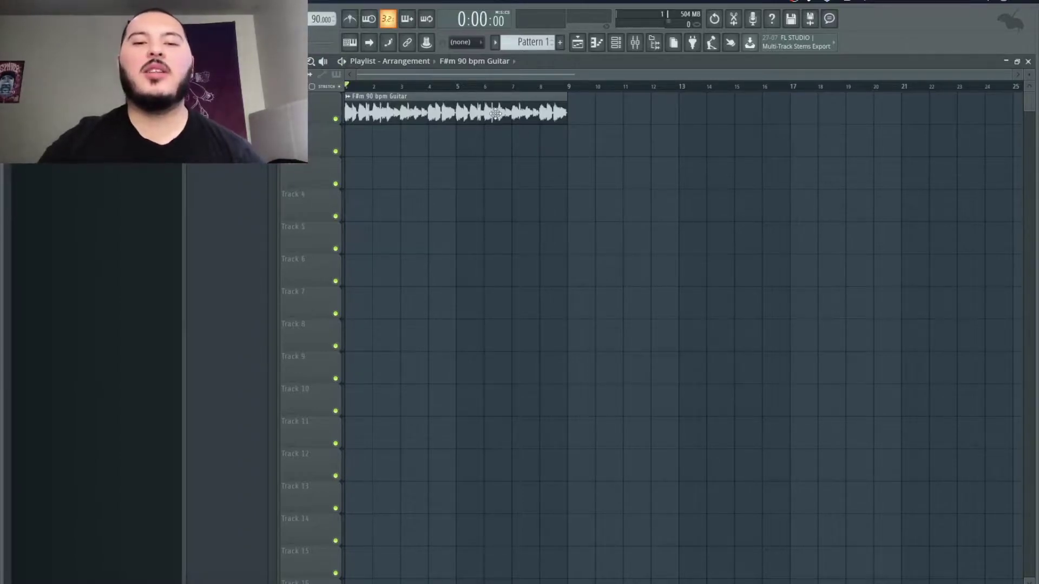
{"action": "double_click", "coordinate": [479, 108]}
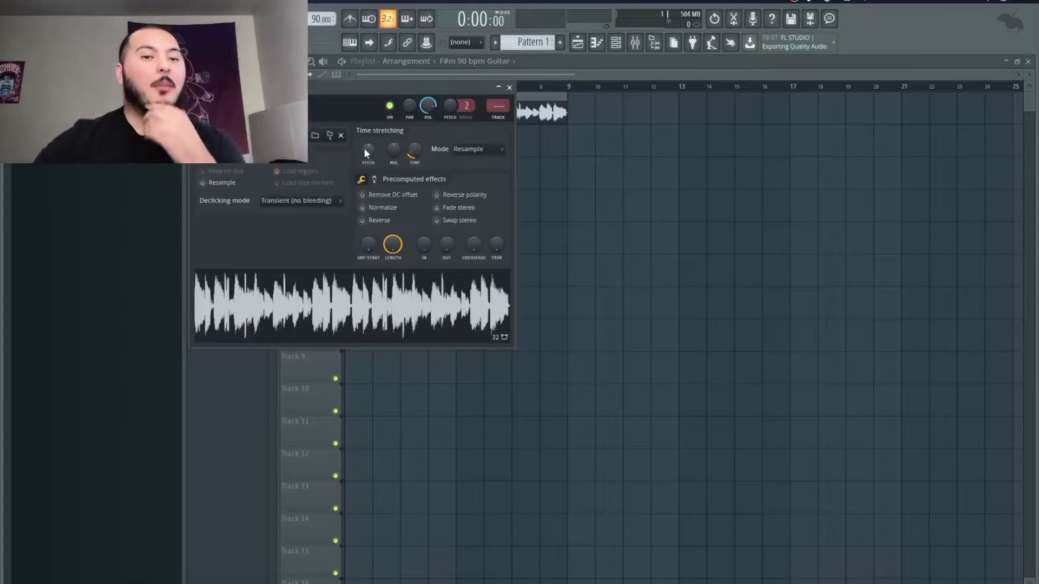
{"action": "key", "text": "space"}
{"action": "left_click_drag", "start_coordinate": [364, 152], "coordinate": [374, 145]}
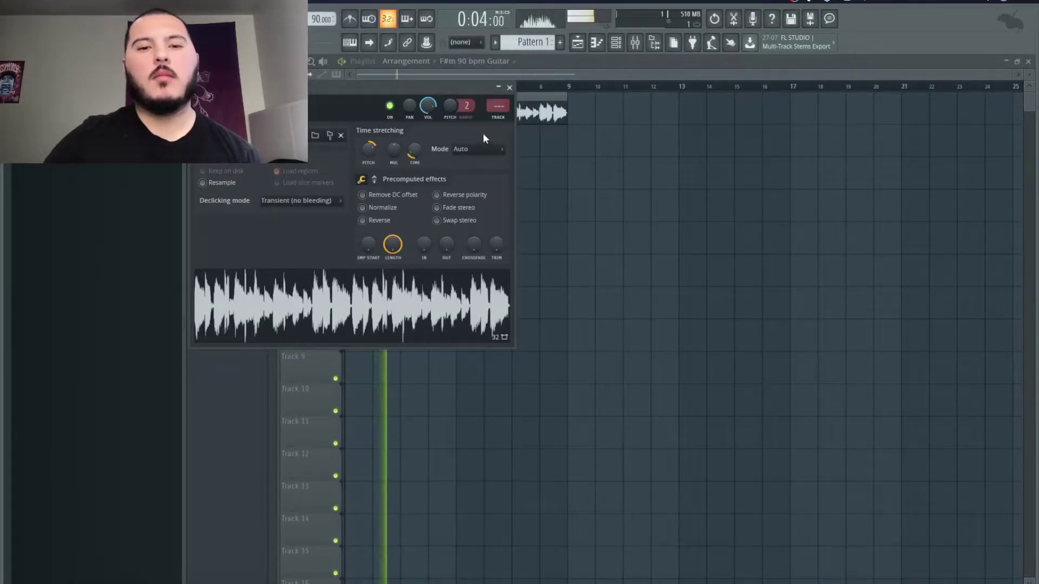
{"action": "key", "text": "space"}
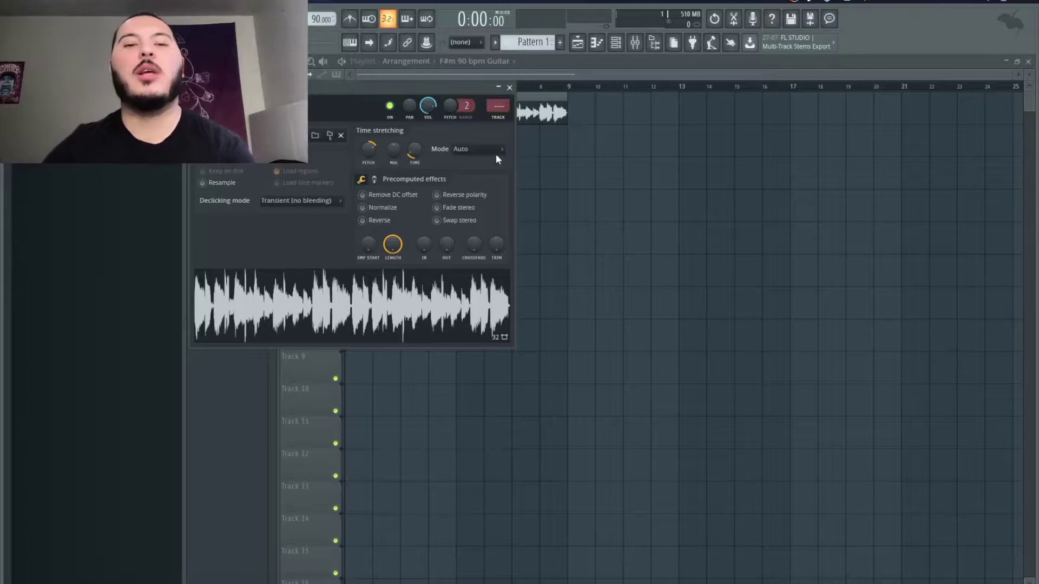
Route the guitar loop to mixer insert 1 and load Fruity Parametric EQ 2 in its first effect slot
{"action": "left_click", "coordinate": [638, 43]}
{"action": "left_click", "coordinate": [939, 201]}
{"action": "mouse_move", "coordinate": [942, 214]}
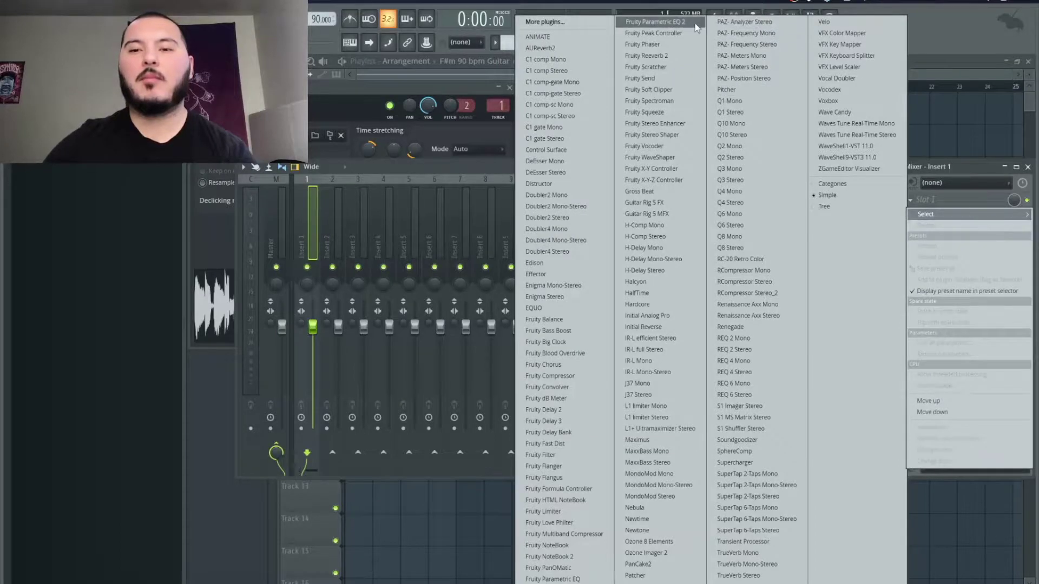
{"action": "left_click", "coordinate": [654, 22]}
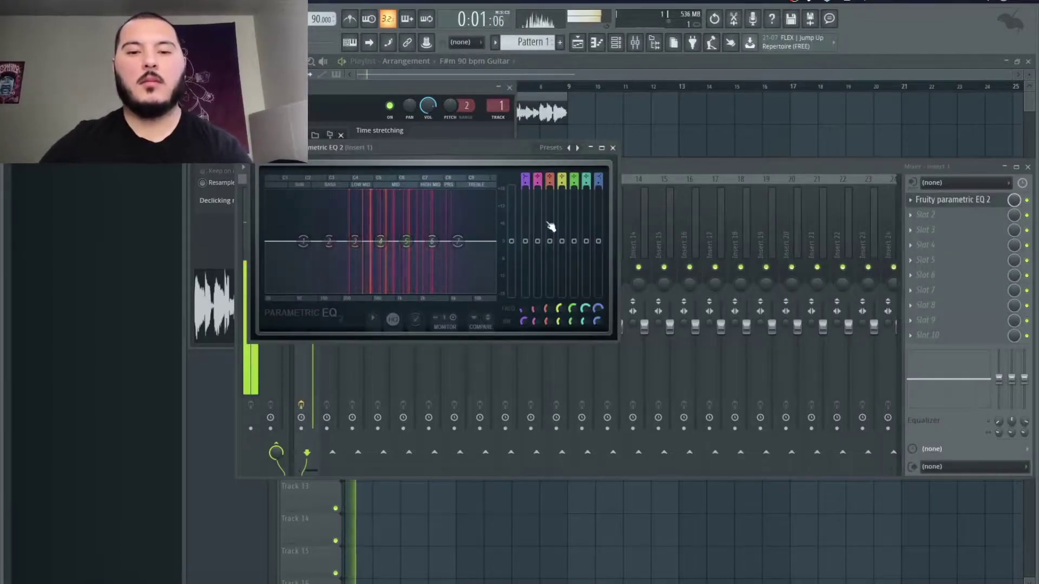
During playback, turn EQ band 1 into a low cut across the bass range and pull down the treble with band 7
{"action": "left_click_drag", "start_coordinate": [526, 181], "coordinate": [525, 177]}
{"action": "left_click_drag", "start_coordinate": [298, 238], "coordinate": [340, 240]}
{"action": "left_click_drag", "start_coordinate": [458, 241], "coordinate": [469, 277]}
Carve a deep, narrow dip in the high mids with EQ band 6
{"action": "left_click_drag", "start_coordinate": [432, 242], "coordinate": [428, 253]}
{"action": "left_click_drag", "start_coordinate": [586, 321], "coordinate": [586, 328]}
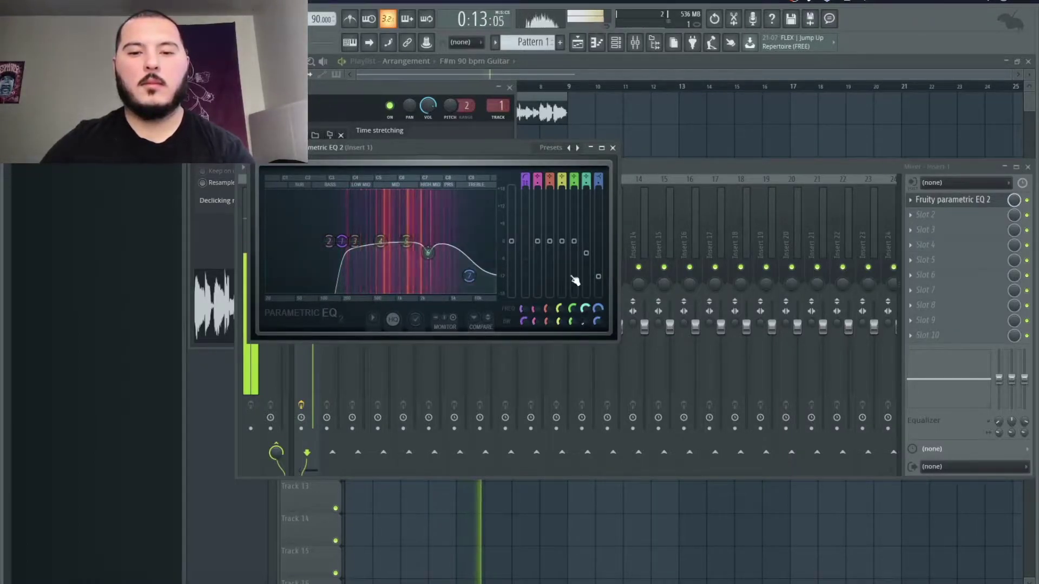
{"action": "left_click_drag", "start_coordinate": [586, 254], "coordinate": [587, 264]}
{"action": "left_click_drag", "start_coordinate": [586, 309], "coordinate": [586, 313]}
{"action": "left_click_drag", "start_coordinate": [587, 264], "coordinate": [592, 274]}
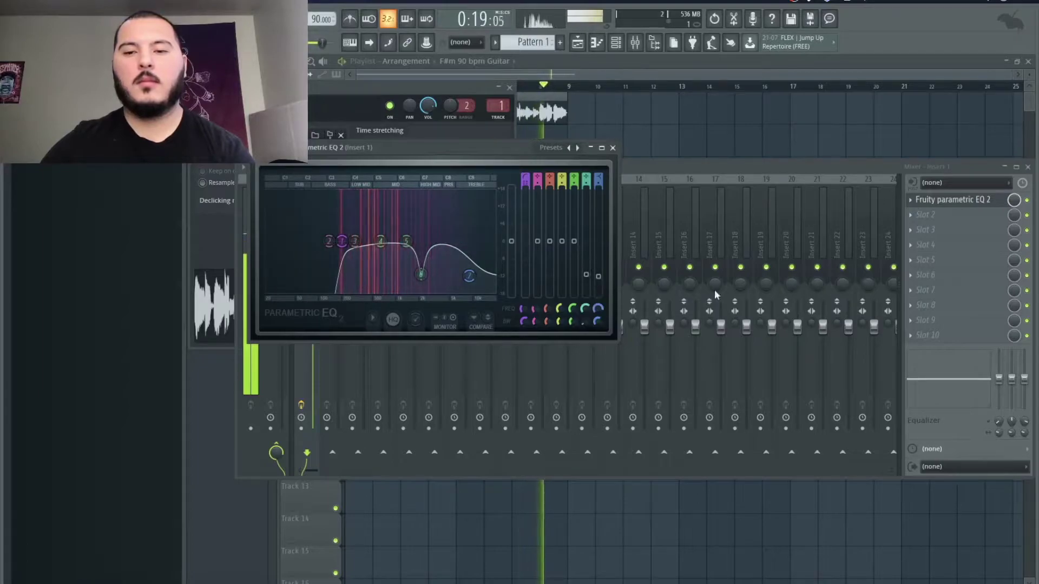
Load RC-20 Retro Color in the second slot of insert 1 and enable its Space module
{"action": "left_click", "coordinate": [925, 215]}
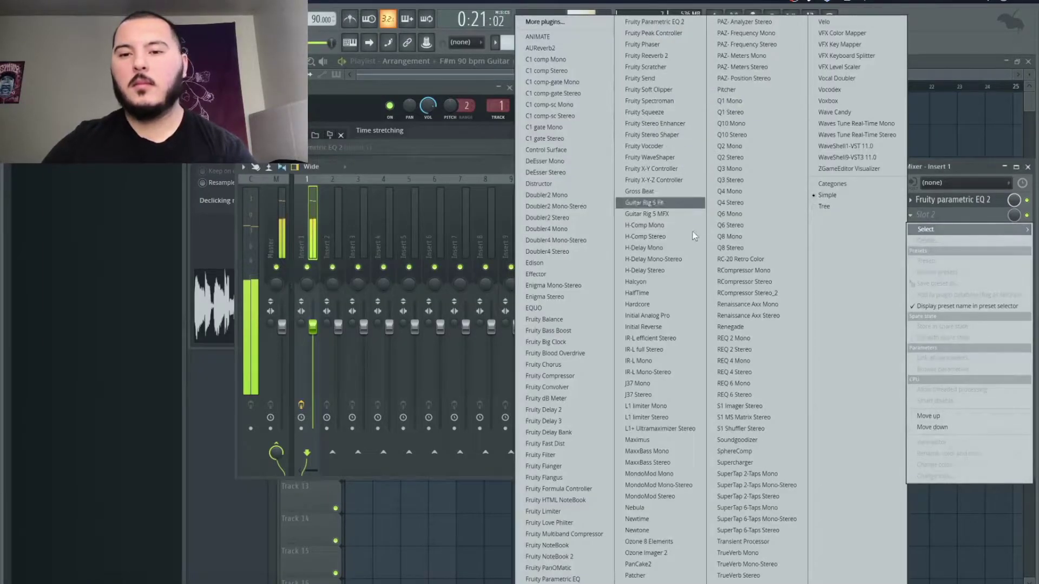
{"action": "left_click", "coordinate": [732, 254]}
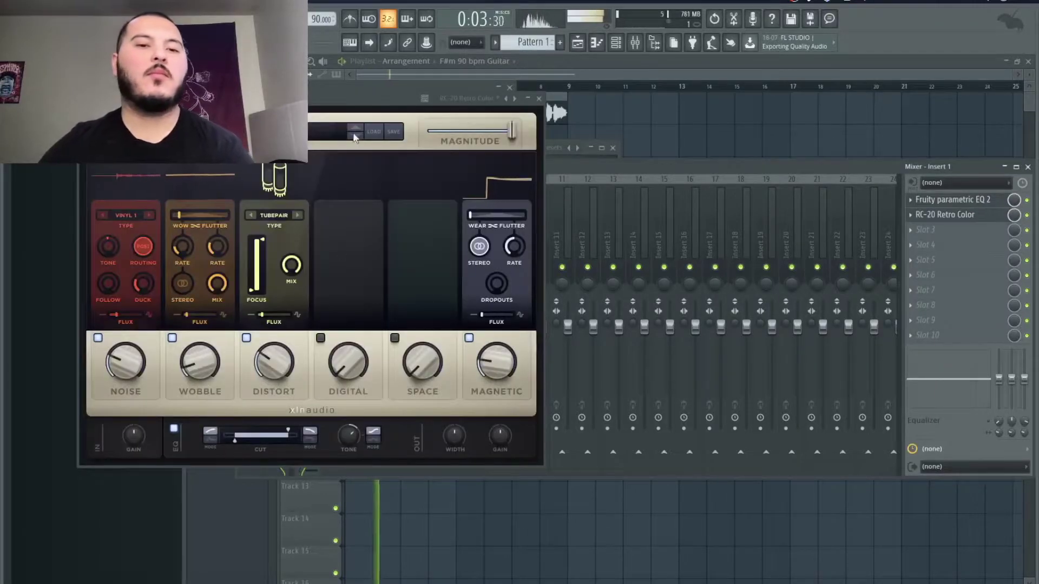
{"action": "left_click", "coordinate": [395, 337]}
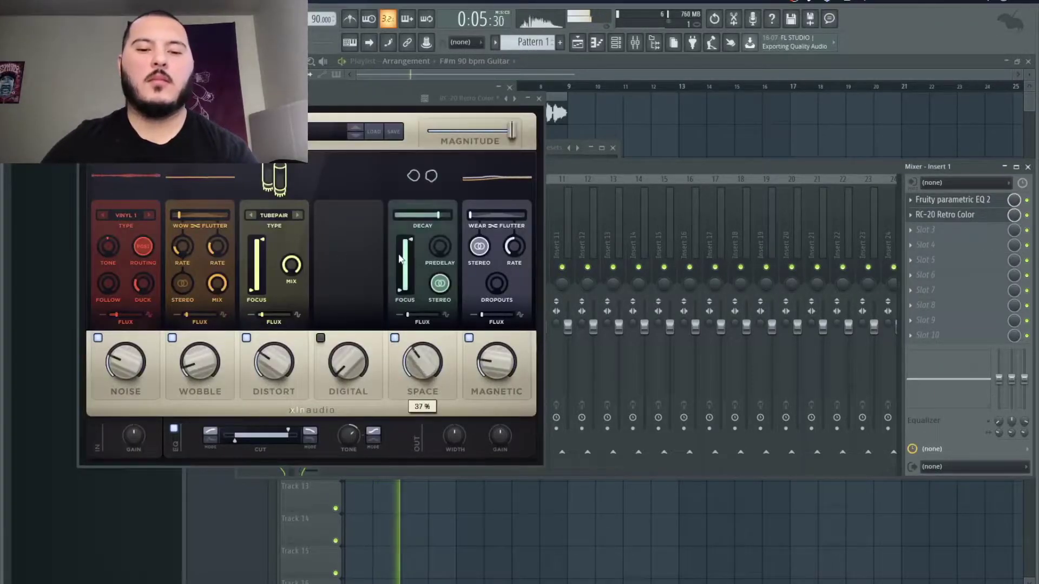
{"action": "left_click_drag", "start_coordinate": [398, 288], "coordinate": [398, 270]}
Lower the Distort amount in RC-20 Retro Color and switch off its Noise module
{"action": "left_click_drag", "start_coordinate": [275, 358], "coordinate": [273, 390]}
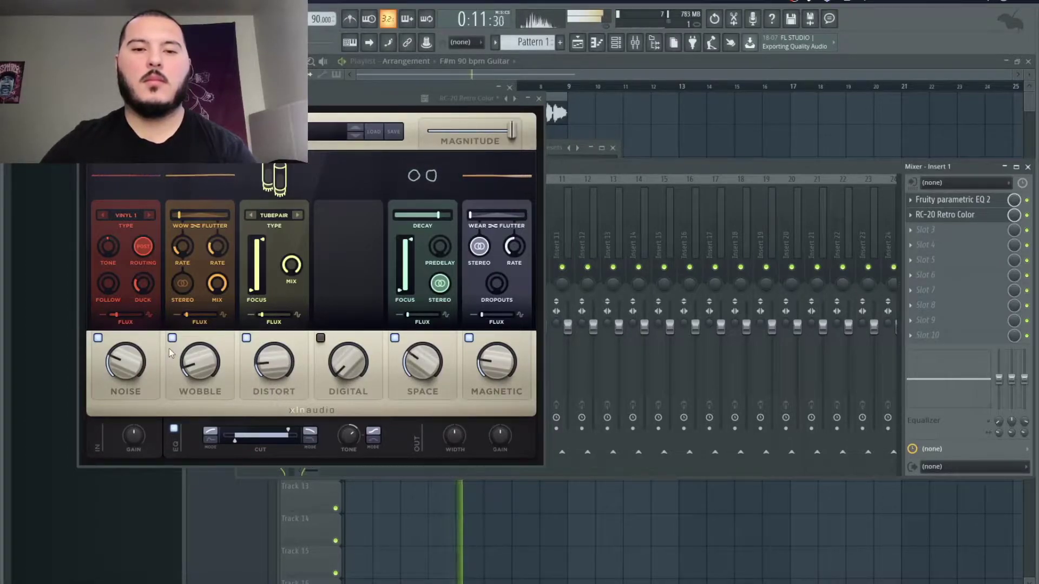
{"action": "left_click", "coordinate": [98, 337]}
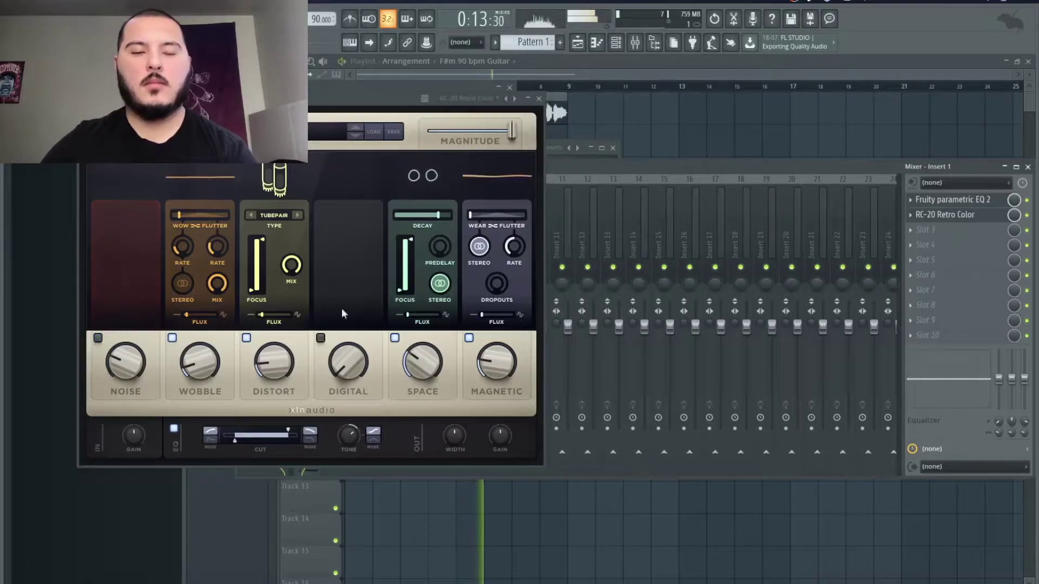
{"action": "left_click", "coordinate": [539, 98]}
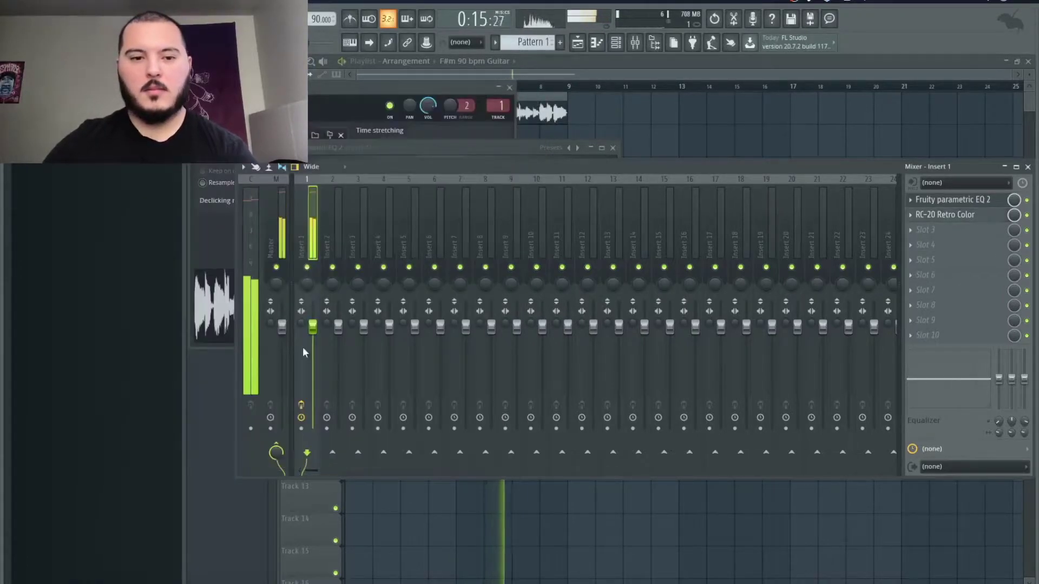
Lower the volume fader of mixer insert 1 slightly and close the open windows
{"action": "left_click_drag", "start_coordinate": [312, 327], "coordinate": [312, 344]}
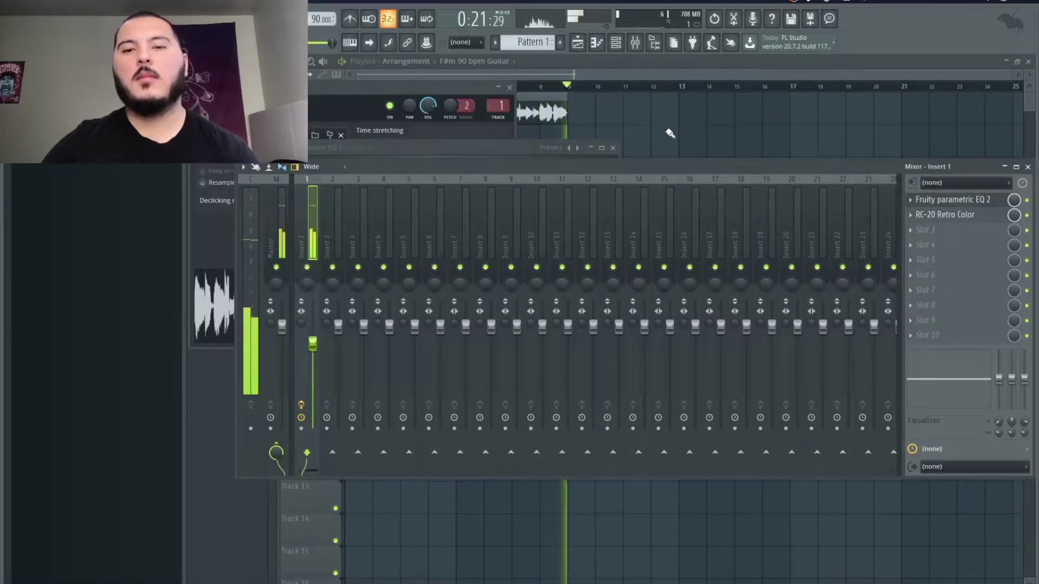
{"action": "key", "text": "F12"}
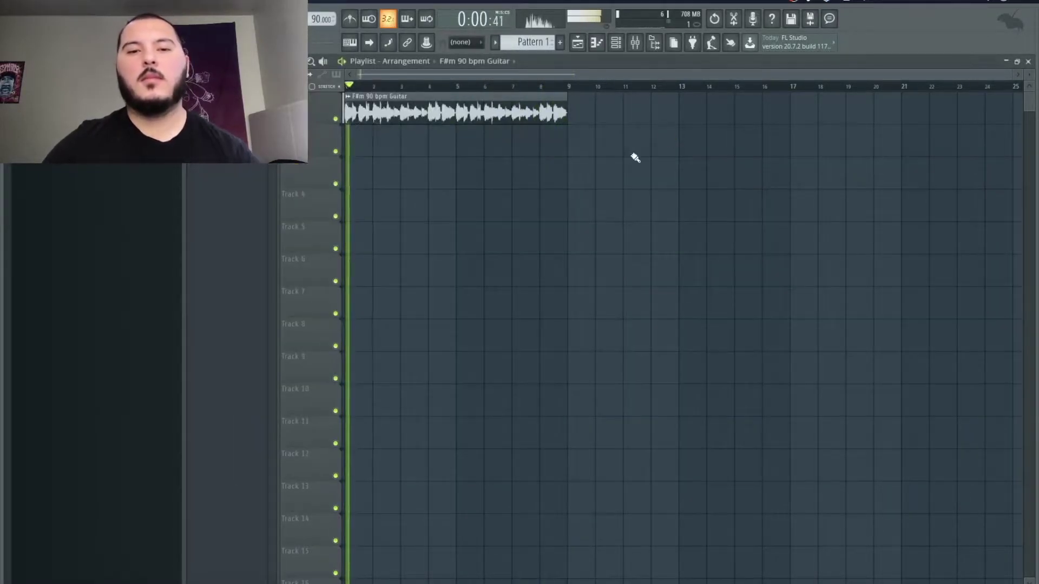
Reset the guitar loop's time-stretching pitch, lower it slightly below the original, and audition the result
{"action": "double_click", "coordinate": [484, 118]}
{"action": "key", "text": "space"}
{"action": "right_click", "coordinate": [377, 154]}
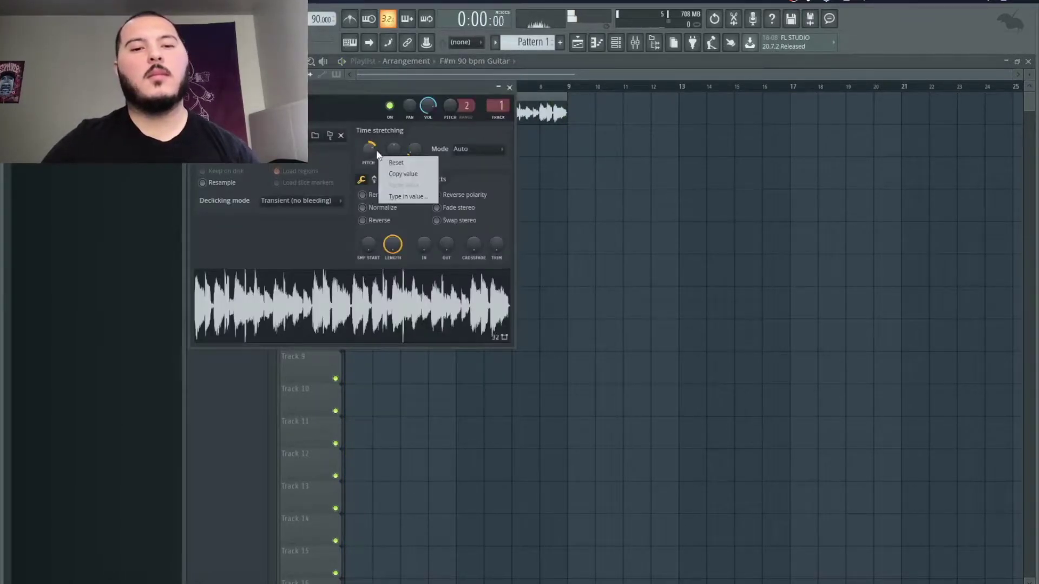
{"action": "left_click", "coordinate": [398, 163]}
{"action": "key", "text": "space"}
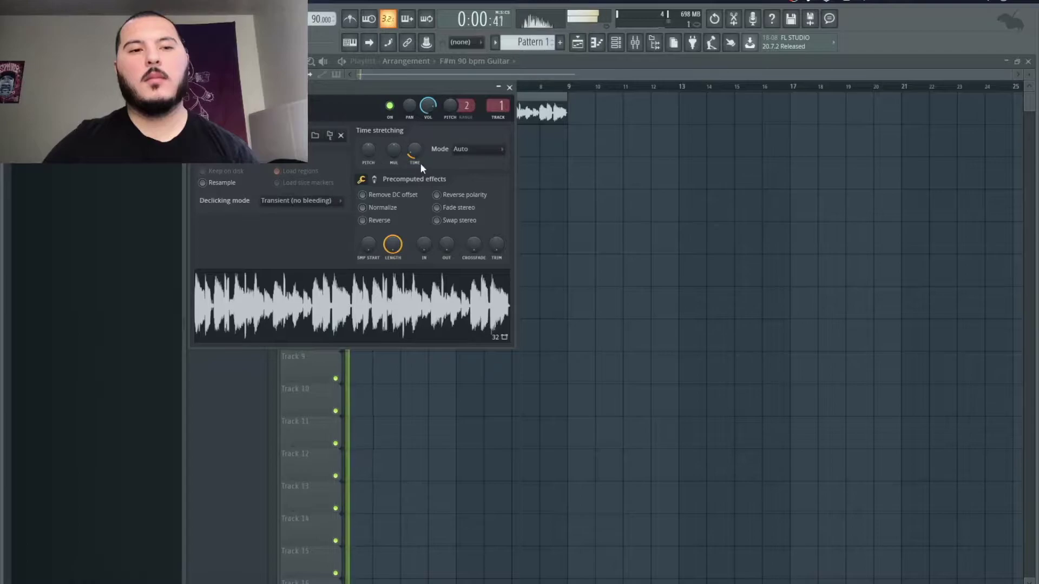
{"action": "left_click_drag", "start_coordinate": [370, 149], "coordinate": [370, 158]}
{"action": "key", "text": "space"}
{"action": "key", "text": "space"}
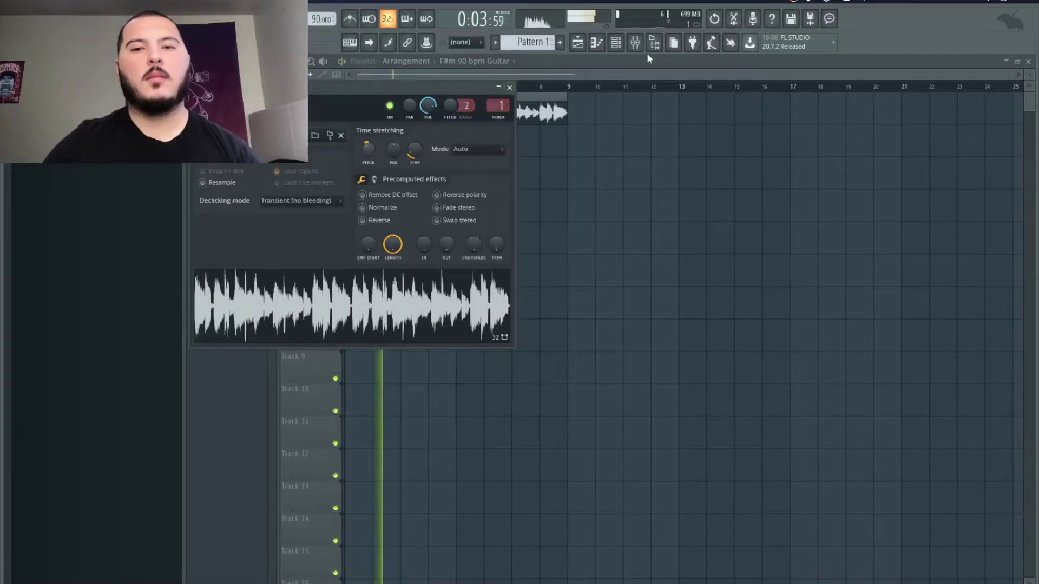
{"action": "key", "text": "space"}
Load Fruity Delay 3 with the Ping pong preset in the third slot of insert 1 and reduce its mix level
{"action": "left_click", "coordinate": [631, 42]}
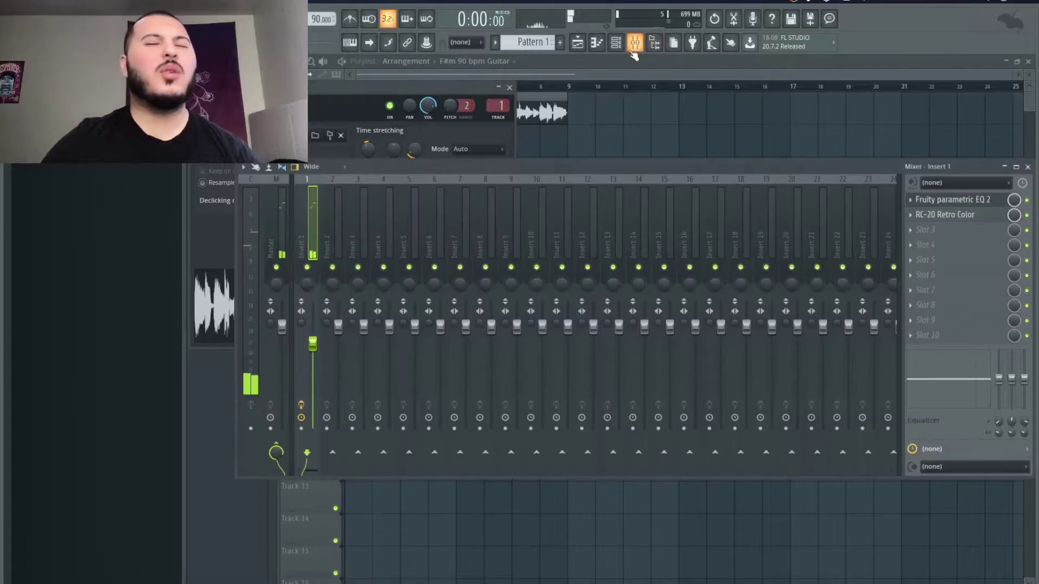
{"action": "left_click", "coordinate": [939, 228]}
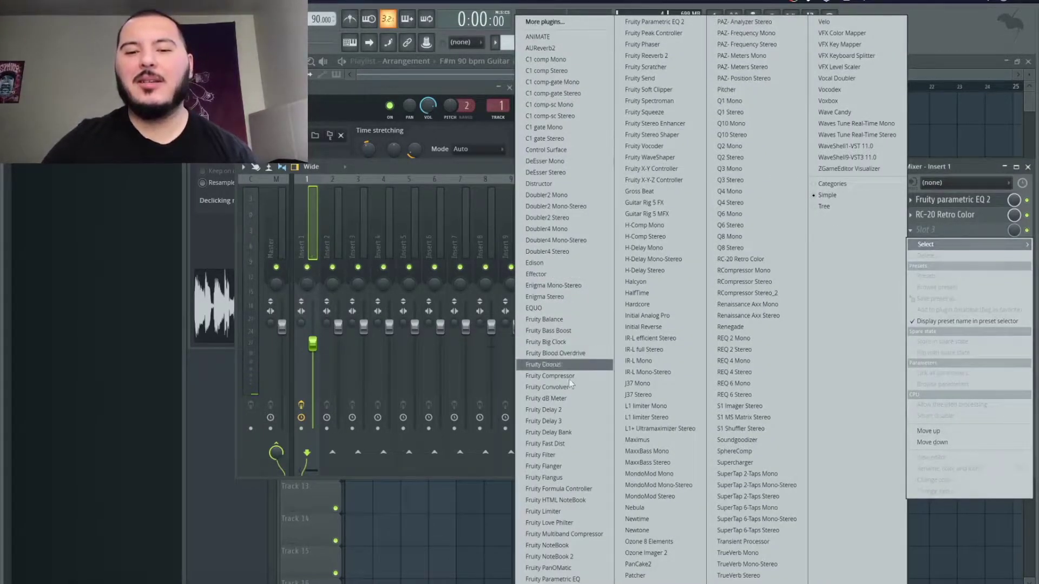
{"action": "left_click", "coordinate": [563, 421]}
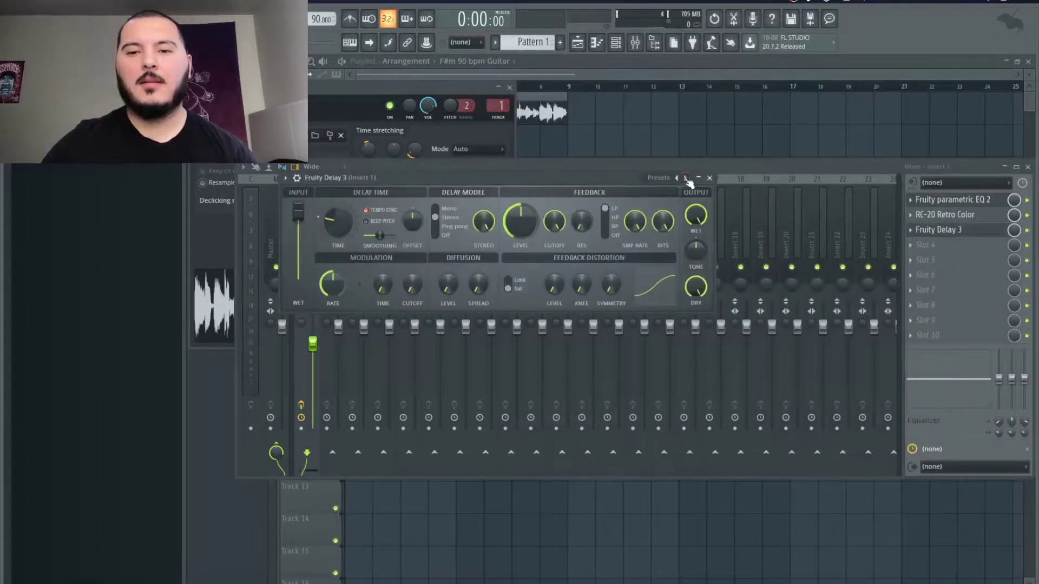
{"action": "left_click", "coordinate": [686, 179]}
{"action": "left_click", "coordinate": [704, 232]}
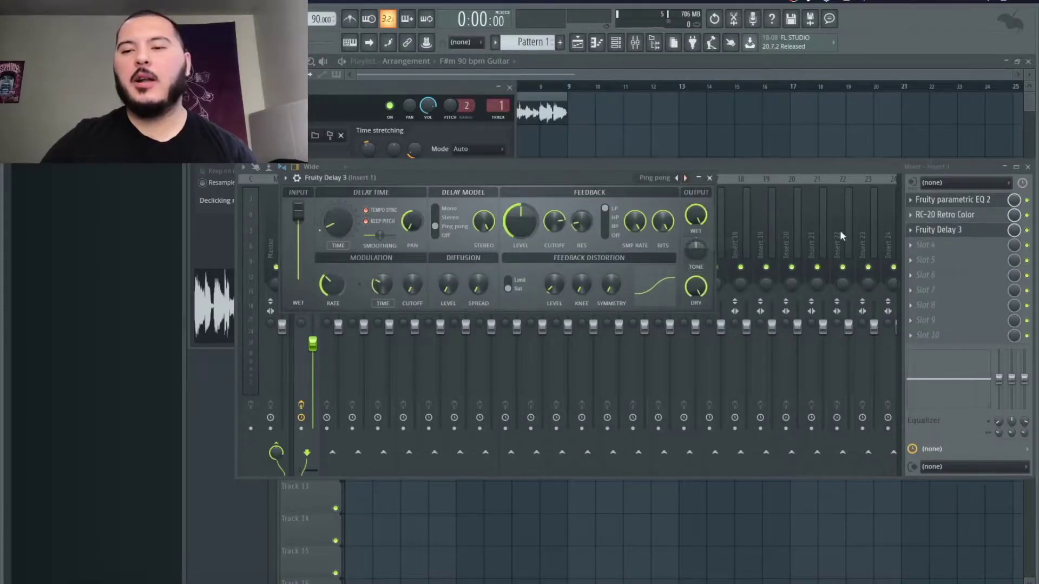
{"action": "left_click_drag", "start_coordinate": [1017, 230], "coordinate": [1017, 254]}
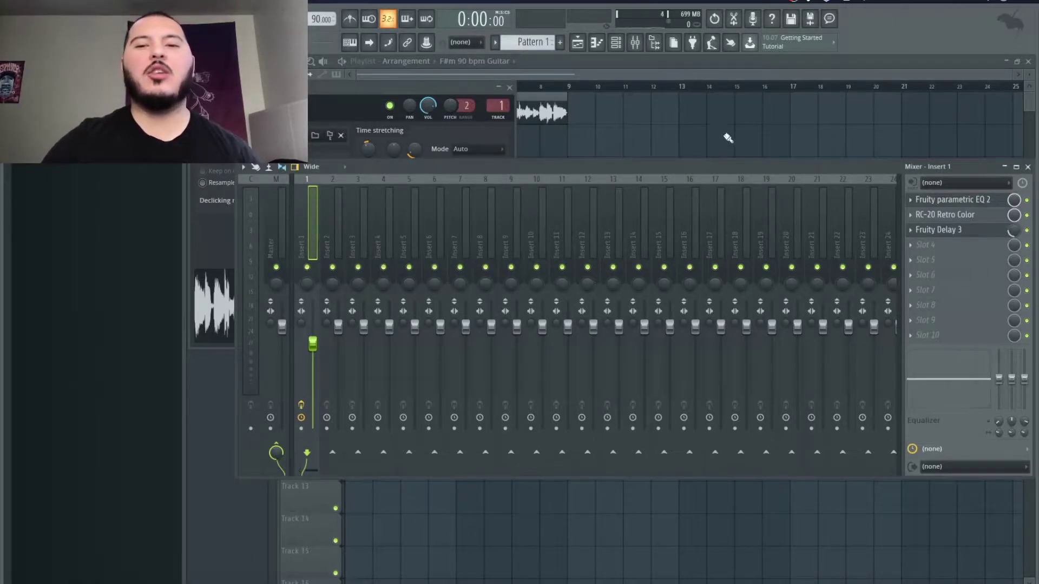
{"action": "key", "text": "F12"}
{"action": "key", "text": "space"}
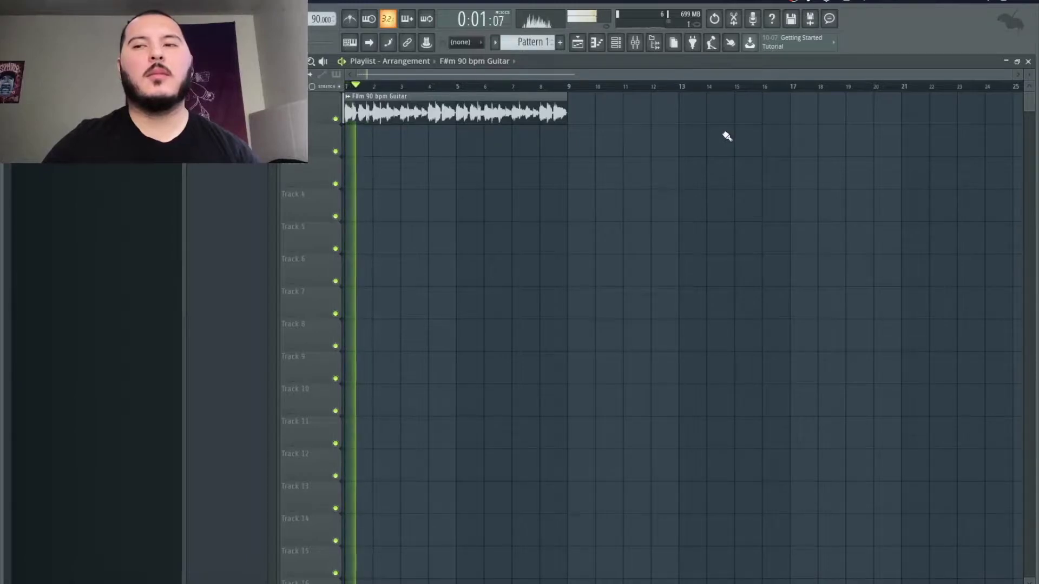
Cut the low mids with a narrowed band 3 in insert 1's Fruity Parametric EQ 2 and play the loop
{"action": "left_click", "coordinate": [642, 48]}
{"action": "left_click", "coordinate": [932, 200]}
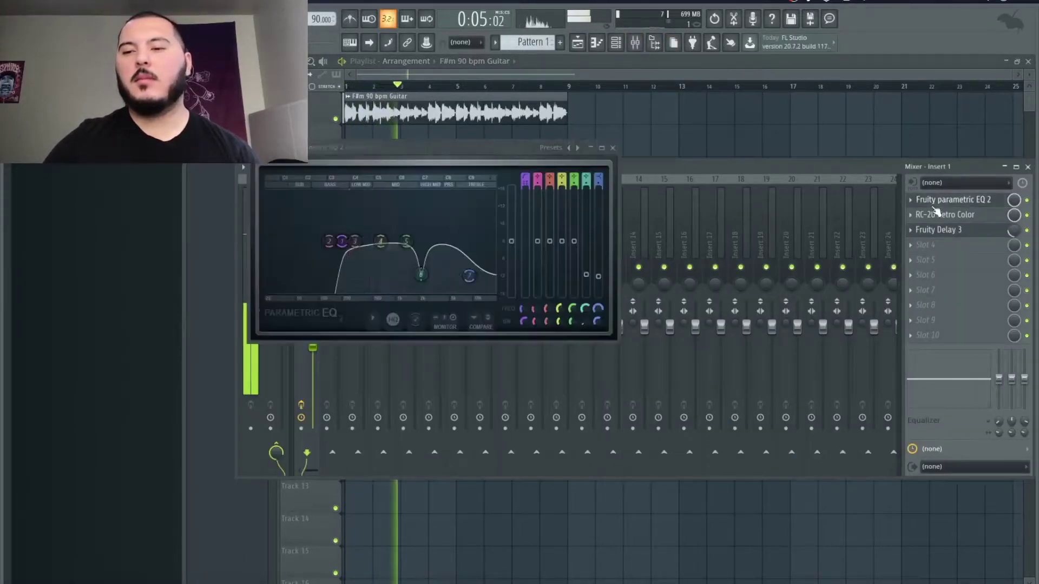
{"action": "key", "text": "space"}
{"action": "left_click_drag", "start_coordinate": [355, 242], "coordinate": [363, 253]}
{"action": "left_click_drag", "start_coordinate": [544, 321], "coordinate": [546, 323]}
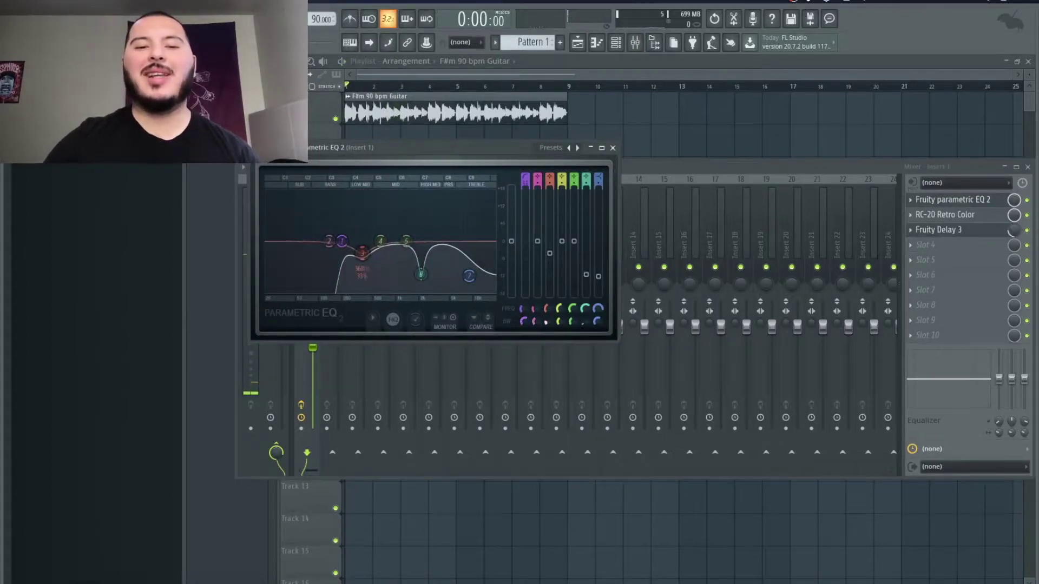
{"action": "left_click_drag", "start_coordinate": [550, 254], "coordinate": [550, 258]}
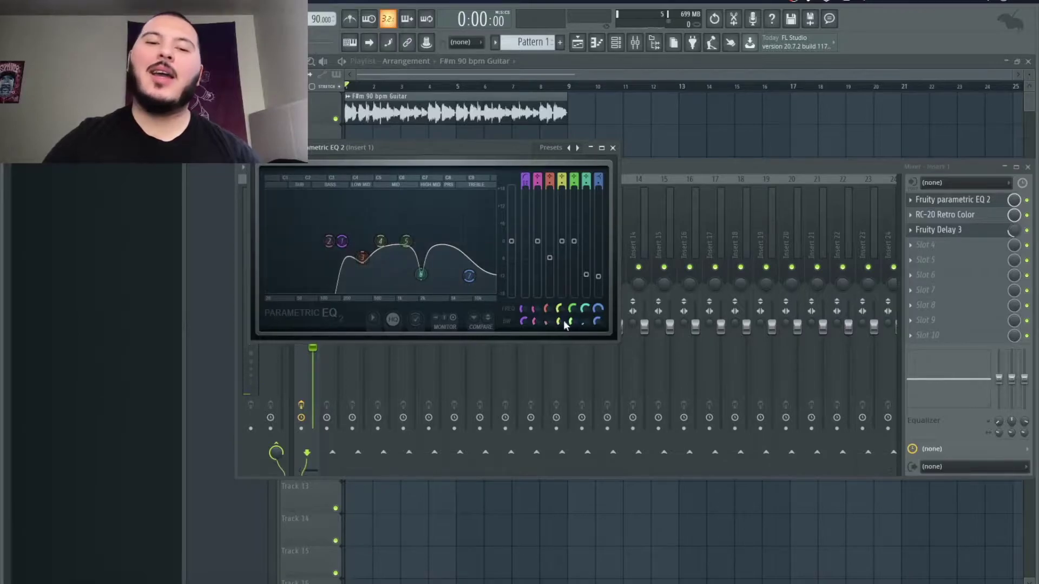
{"action": "left_click_drag", "start_coordinate": [548, 321], "coordinate": [549, 325]}
{"action": "left_click_drag", "start_coordinate": [551, 261], "coordinate": [553, 264]}
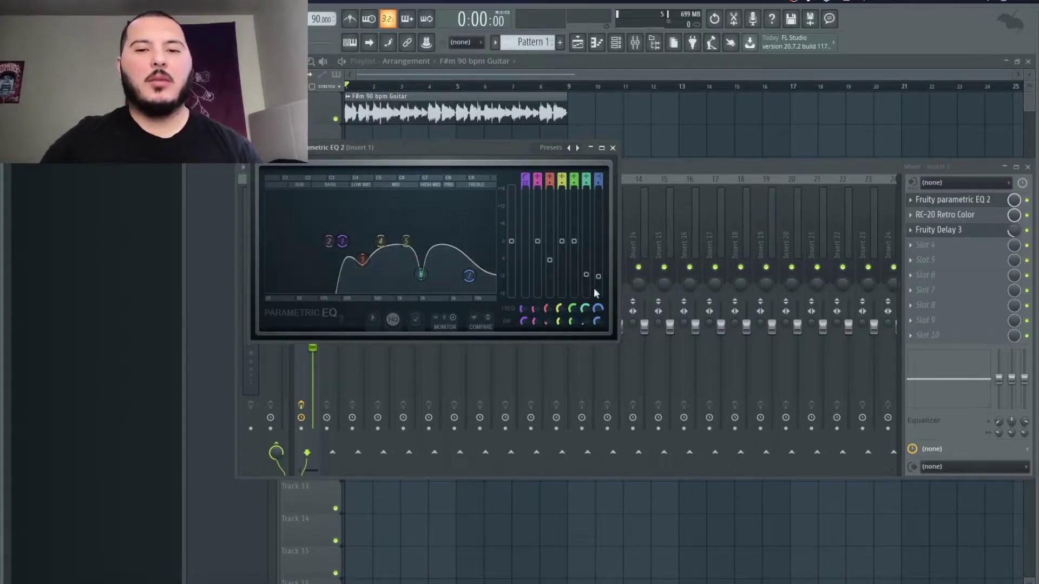
{"action": "key", "text": "space"}
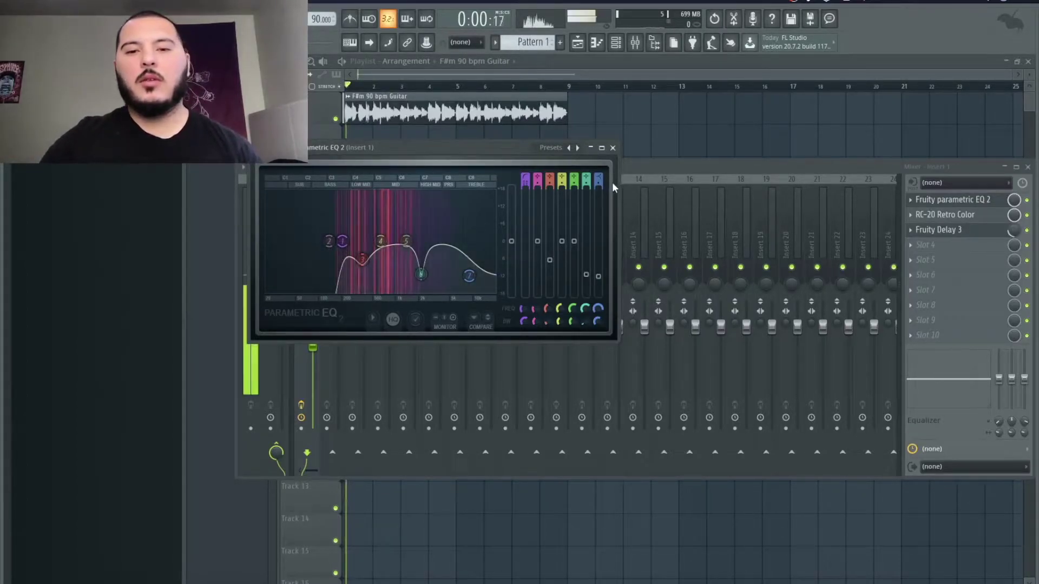
{"action": "left_click", "coordinate": [613, 147]}
Load a second Fruity Parametric EQ 2 with the Low cut preset in slot 10 of insert 1 and replay the loop
{"action": "left_click", "coordinate": [940, 342]}
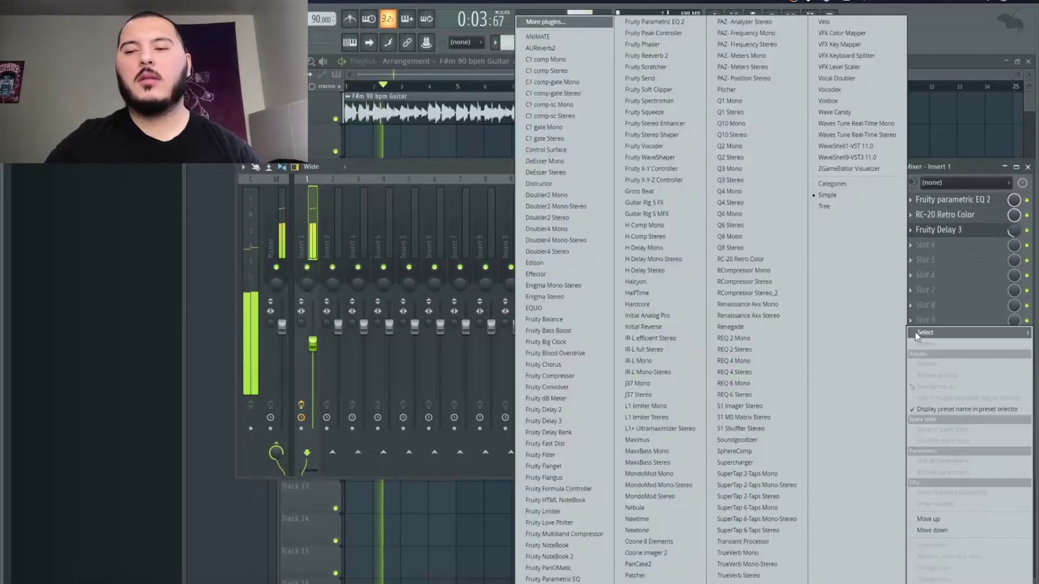
{"action": "left_click", "coordinate": [653, 23]}
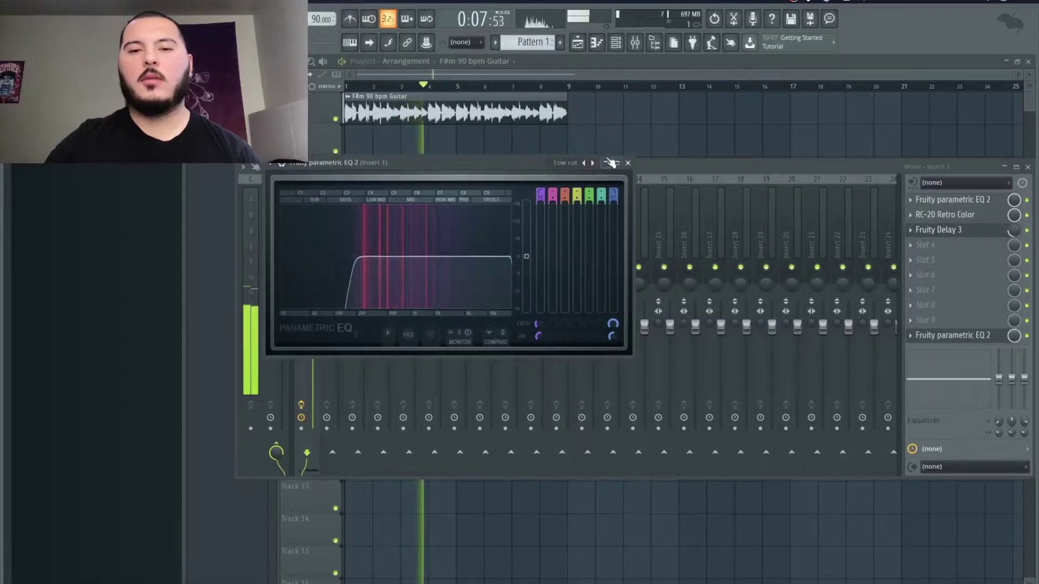
{"action": "left_click", "coordinate": [628, 164]}
{"action": "key", "text": "F9"}
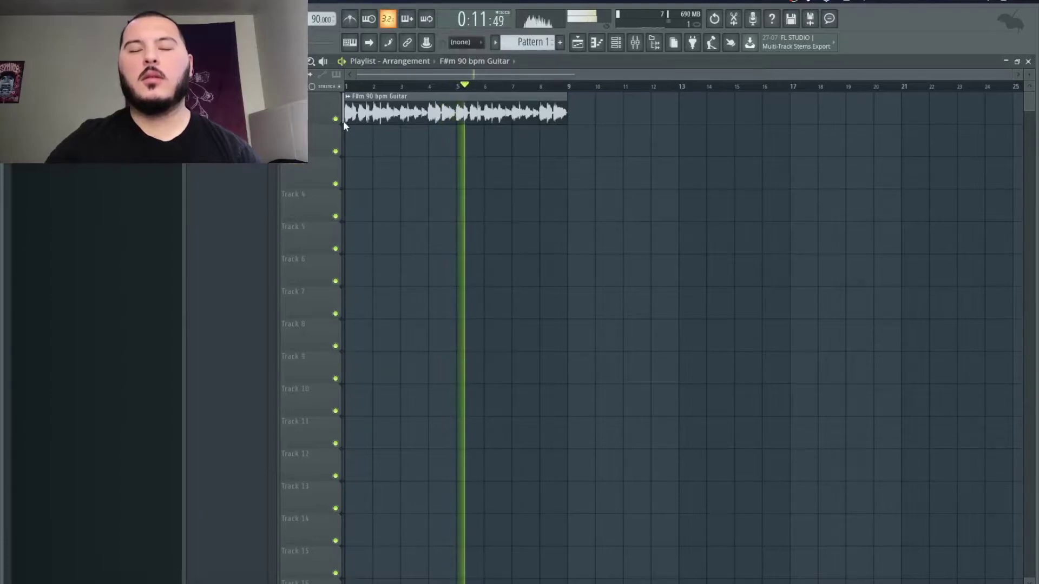
{"action": "key", "text": "space"}
{"action": "key", "text": "space"}
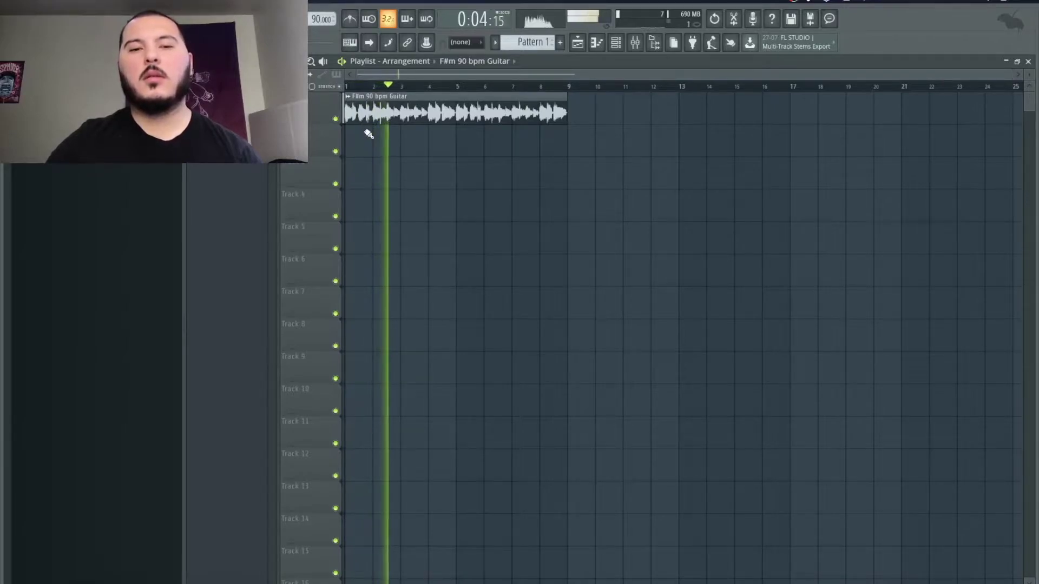
Lay out two back-to-back two-bar guitar clips from bar 1 and move the remaining guitar clip to bar 9
{"action": "key", "text": "space"}
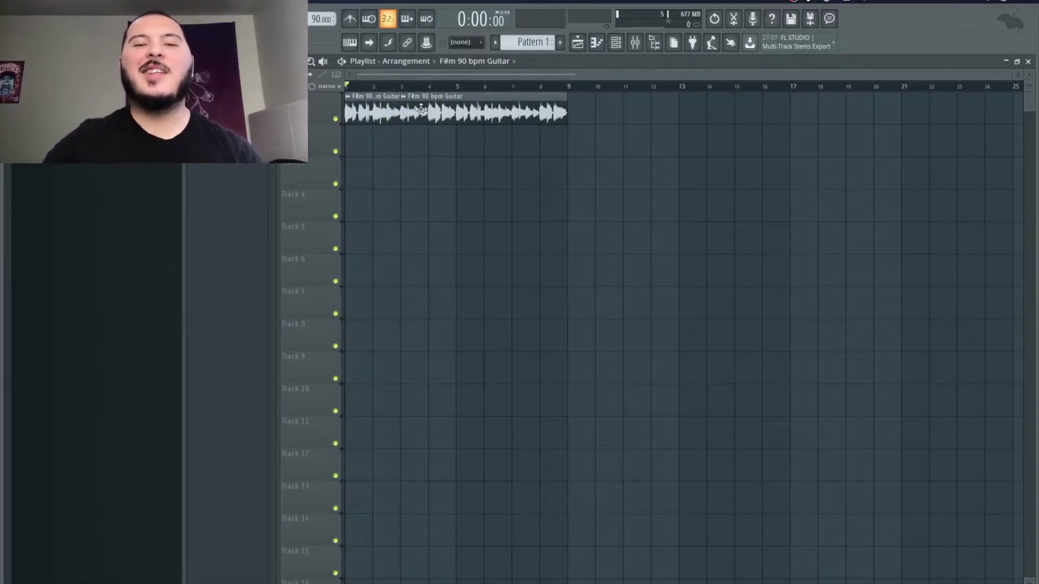
{"action": "left_click_drag", "start_coordinate": [455, 111], "coordinate": [496, 114]}
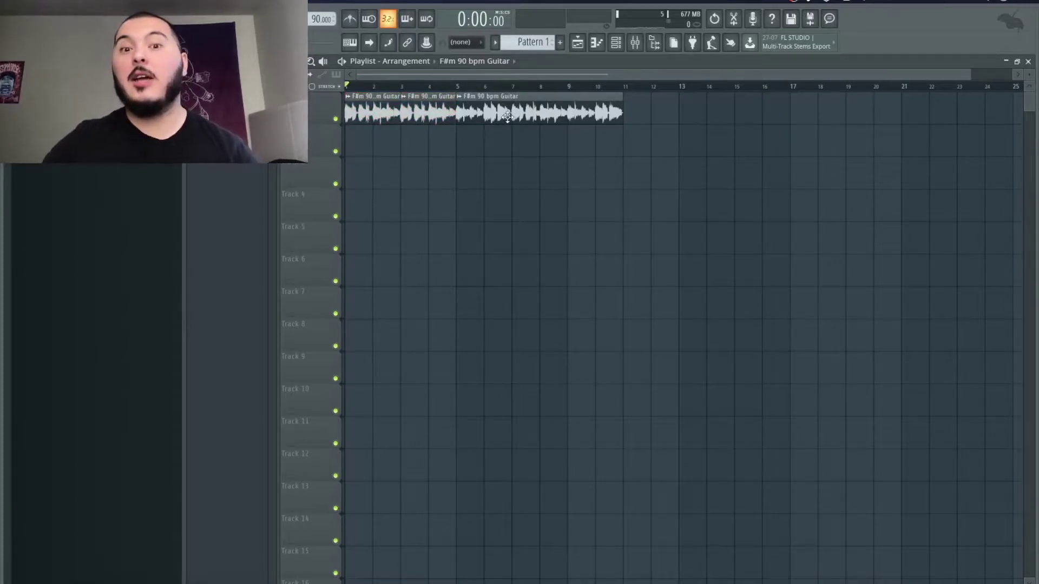
{"action": "left_click_drag", "start_coordinate": [504, 116], "coordinate": [617, 114]}
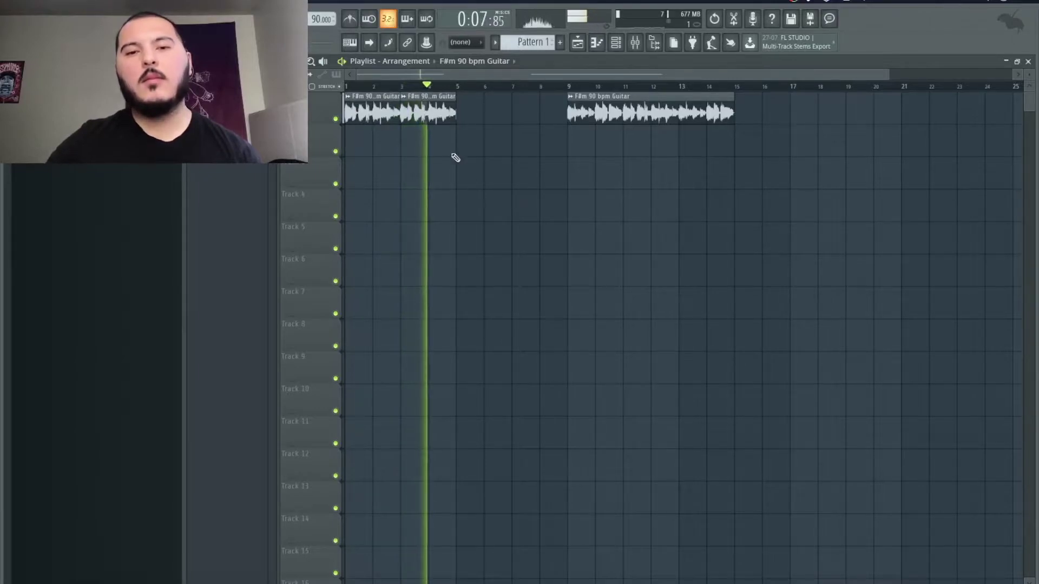
Duplicate the two two-bar guitar clips so the copies fill bars 5 through 8
{"action": "left_click_drag", "start_coordinate": [487, 120], "coordinate": [331, 148]}
{"action": "key", "text": "ctrl+b"}
{"action": "left_click", "coordinate": [516, 221], "text": "ctrl"}
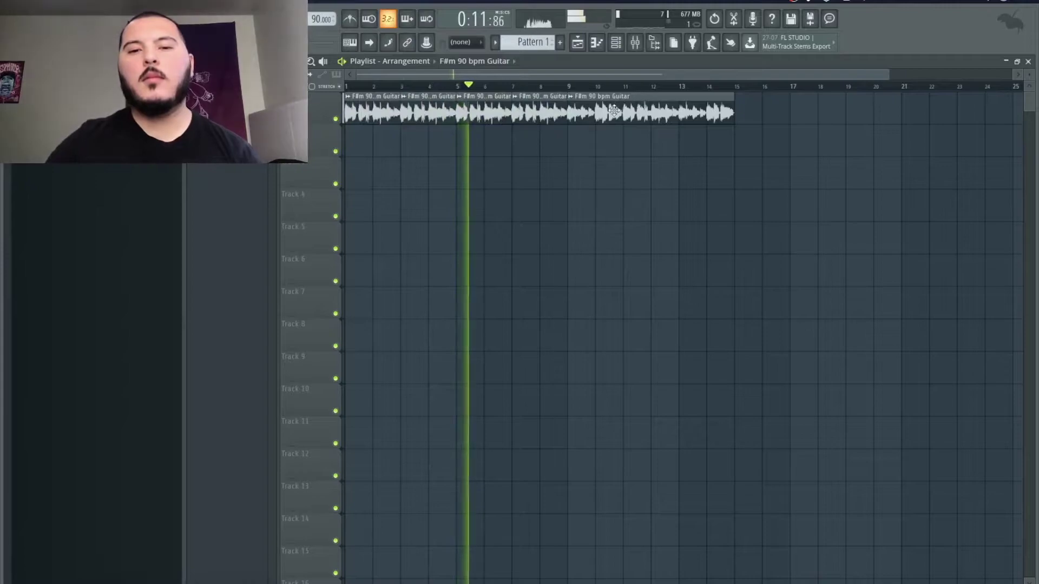
Delete the guitar clips starting at bars 7 and 9, extend the clip at bar 5 up to bar 9, and replay the arrangement
{"action": "right_click", "coordinate": [607, 115]}
{"action": "right_click", "coordinate": [543, 117]}
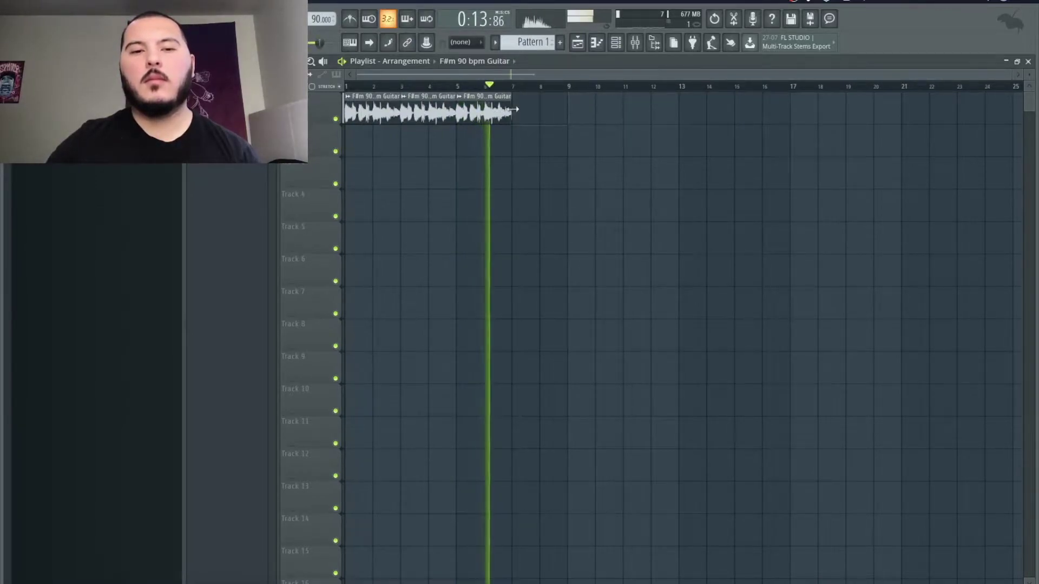
{"action": "key", "text": "space"}
{"action": "key", "text": "space"}
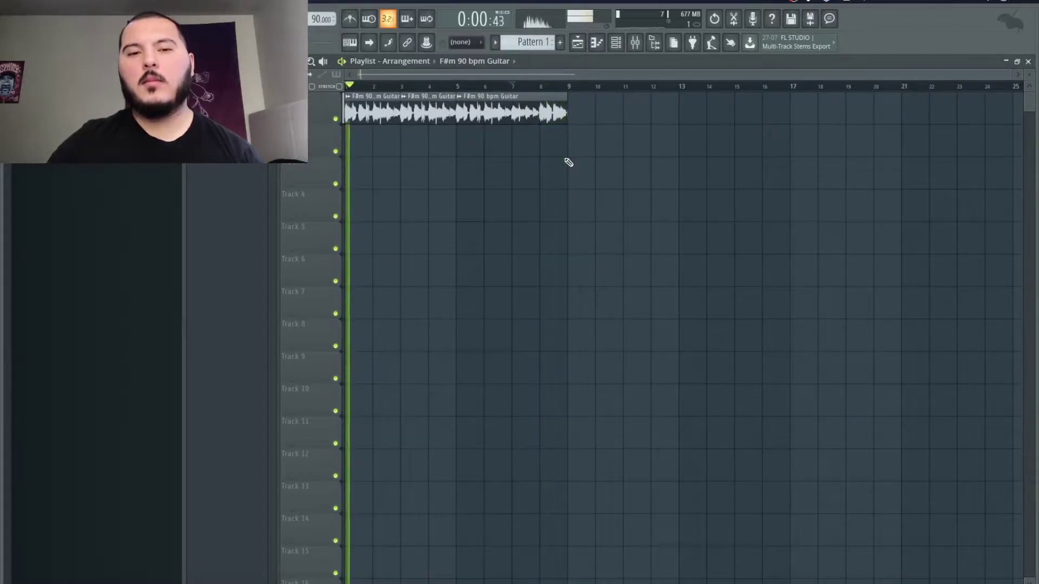
Place Pattern 1 at bar 1 on the track below the guitar and extend it to bar 9
{"action": "scroll", "coordinate": [570, 141], "scroll_direction": "up", "scroll_amount": 4}
{"action": "scroll", "coordinate": [571, 142], "scroll_direction": "down", "scroll_amount": 4}
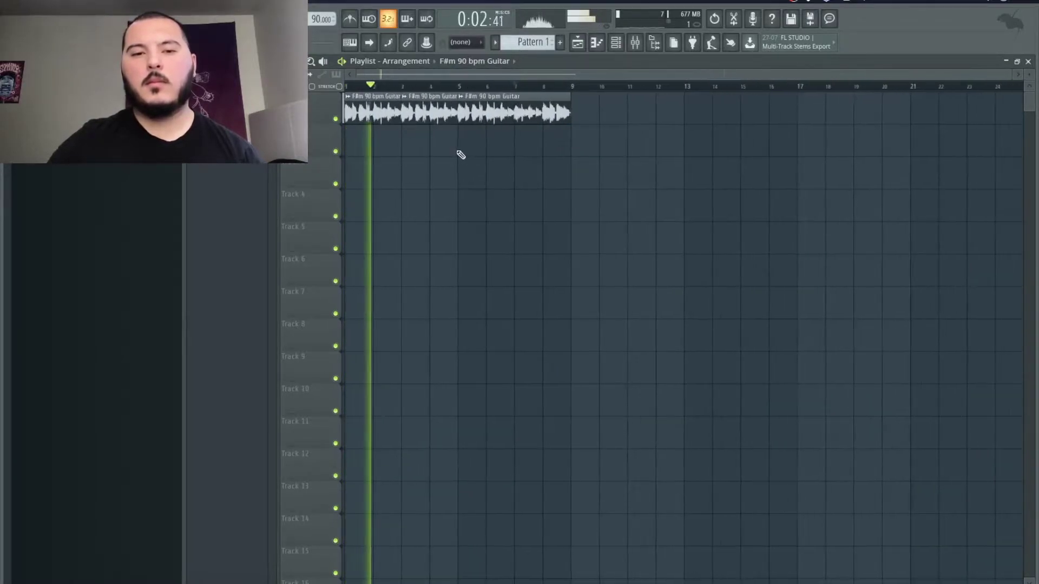
{"action": "scroll", "coordinate": [340, 126], "scroll_direction": "up", "scroll_amount": 6}
{"action": "scroll", "coordinate": [334, 131], "scroll_direction": "down", "scroll_amount": 6}
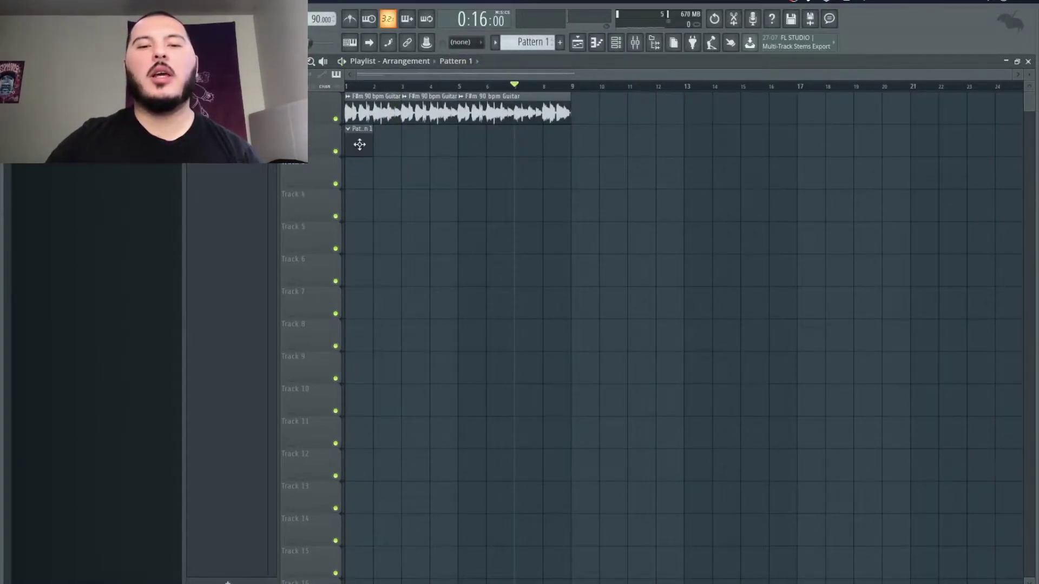
{"action": "left_click_drag", "start_coordinate": [371, 138], "coordinate": [570, 149]}
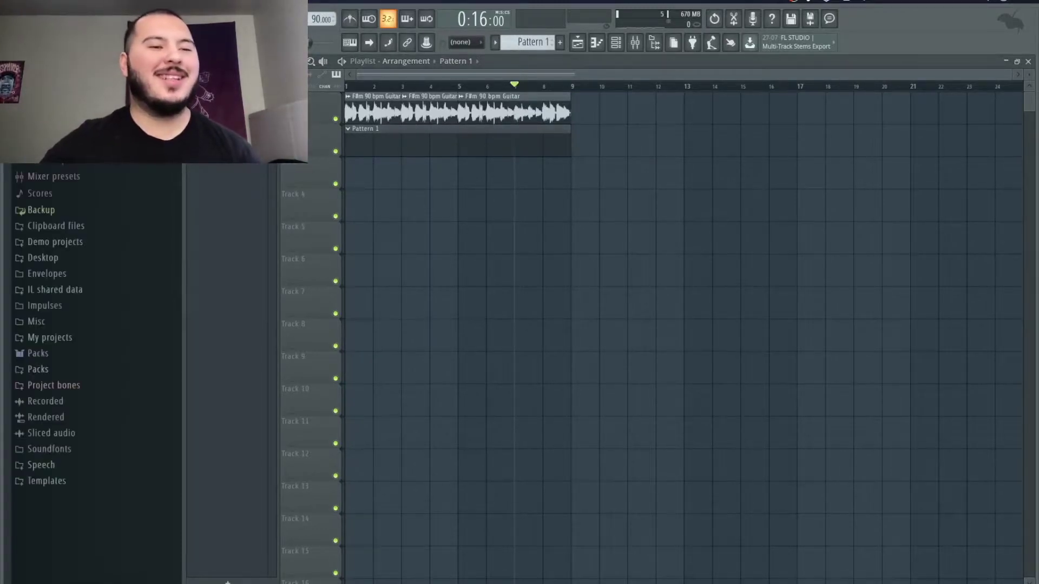
Find the Hit rim sample in the Packs folder and open it in a new channel
{"action": "left_click", "coordinate": [107, 370]}
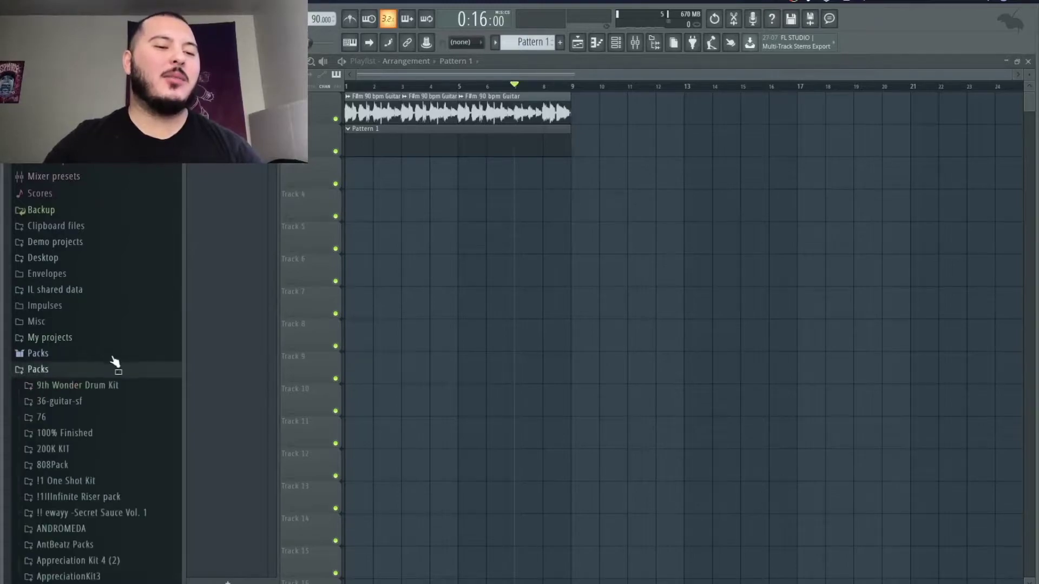
{"action": "scroll", "coordinate": [108, 362], "scroll_direction": "down", "scroll_amount": 15}
{"action": "scroll", "coordinate": [136, 344], "scroll_direction": "down", "scroll_amount": 5}
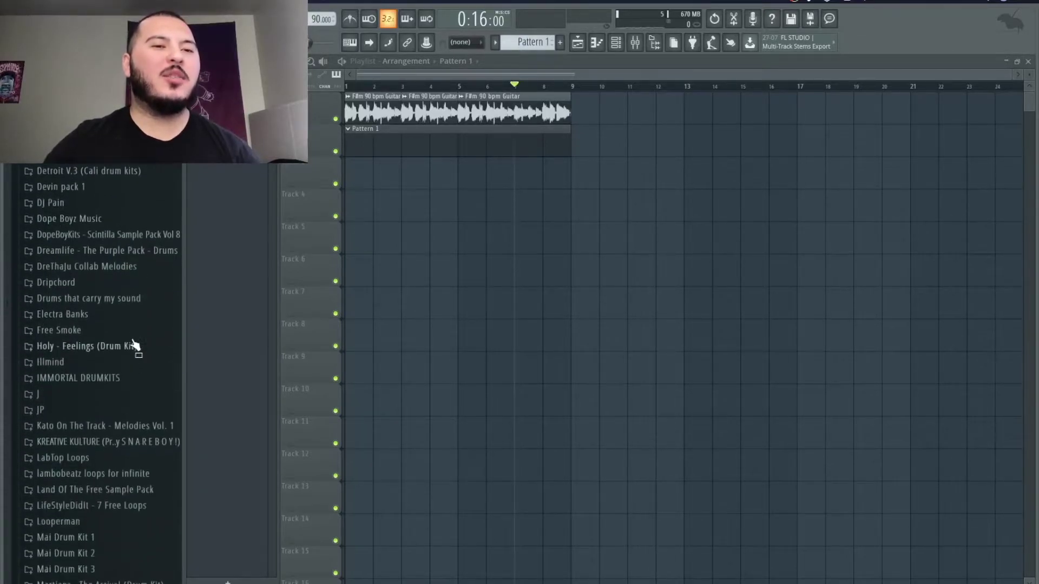
{"action": "left_click", "coordinate": [81, 330]}
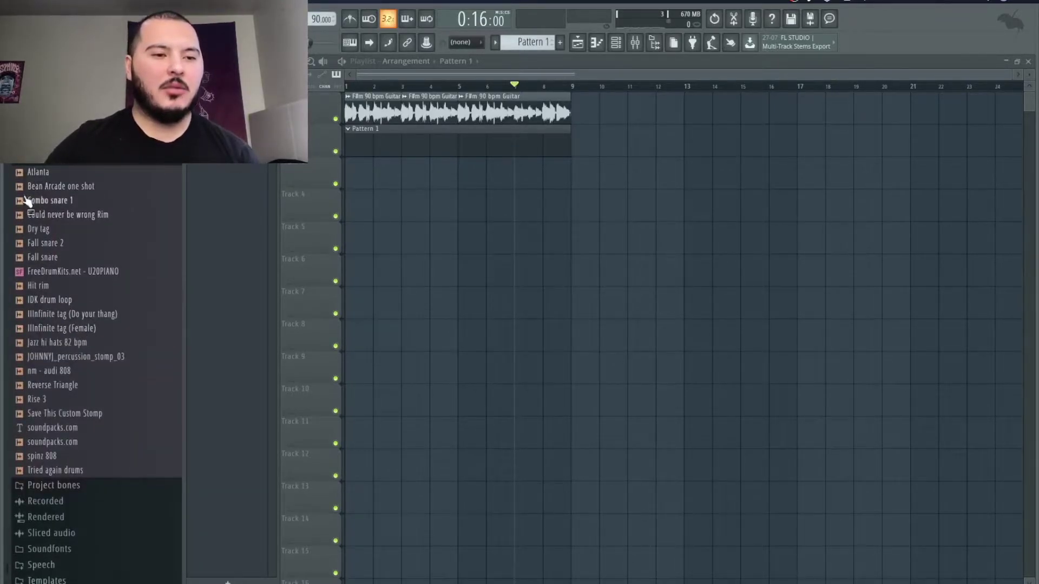
{"action": "right_click", "coordinate": [52, 289]}
{"action": "left_click", "coordinate": [97, 301]}
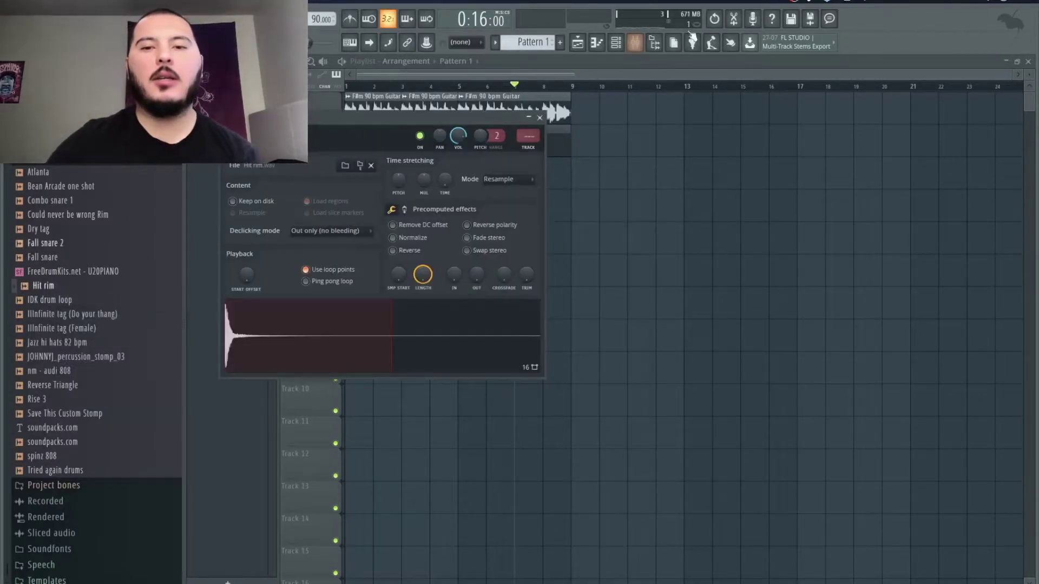
Open the Hit rim channel's piano roll and place notes on beats 2 and 4 of the first bar
{"action": "left_click", "coordinate": [598, 42]}
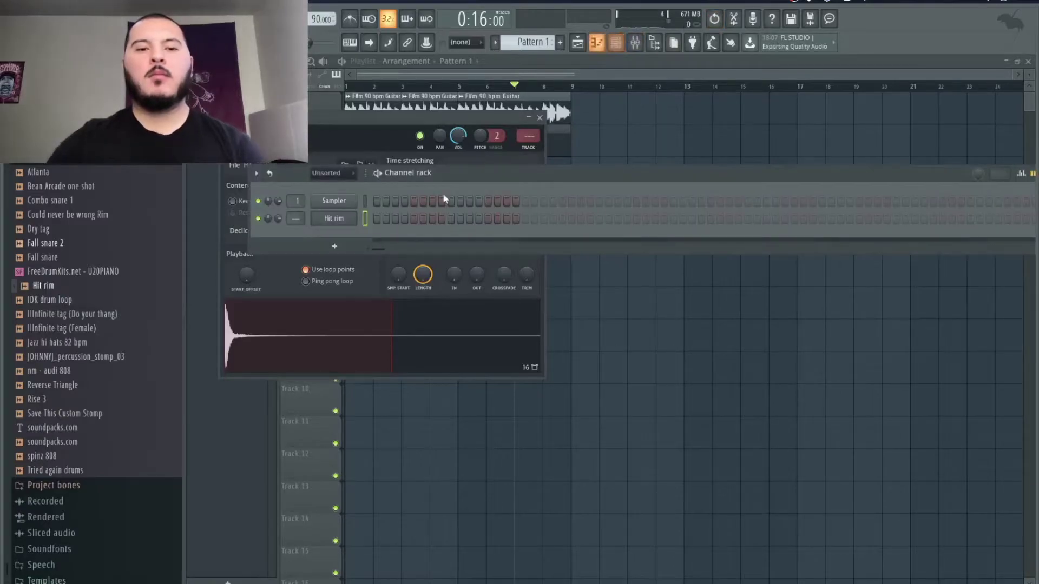
{"action": "right_click", "coordinate": [368, 218]}
{"action": "left_click", "coordinate": [398, 215]}
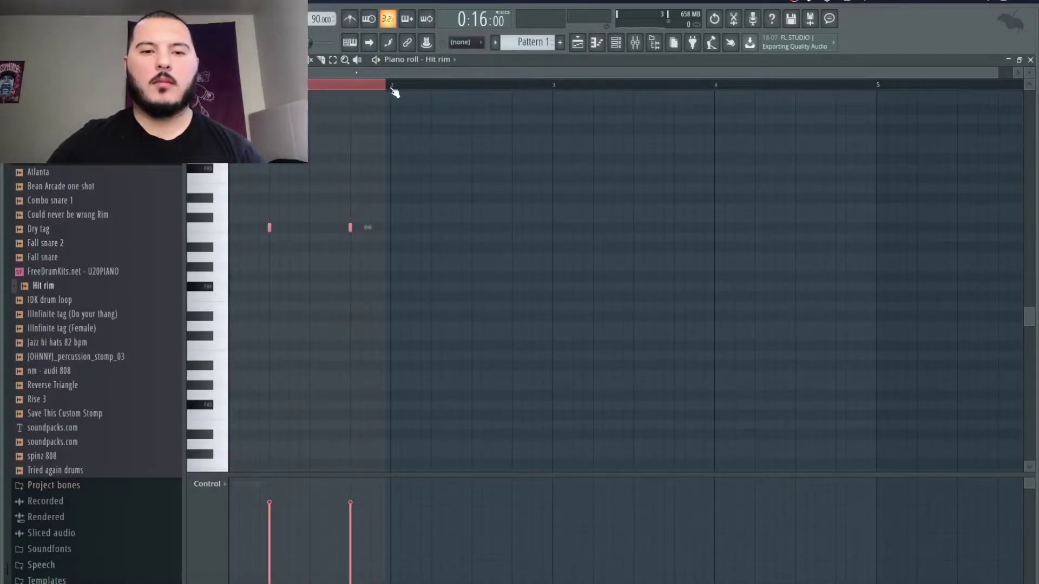
Repeat the two rim hits bar by bar through bar 8, play the beat, and return to the playlist
{"action": "key", "text": "ctrl+b"}
{"action": "key", "text": "ctrl+b"}
{"action": "key", "text": "ctrl+b"}
{"action": "key", "text": "ctrl+b"}
{"action": "key", "text": "ctrl+b"}
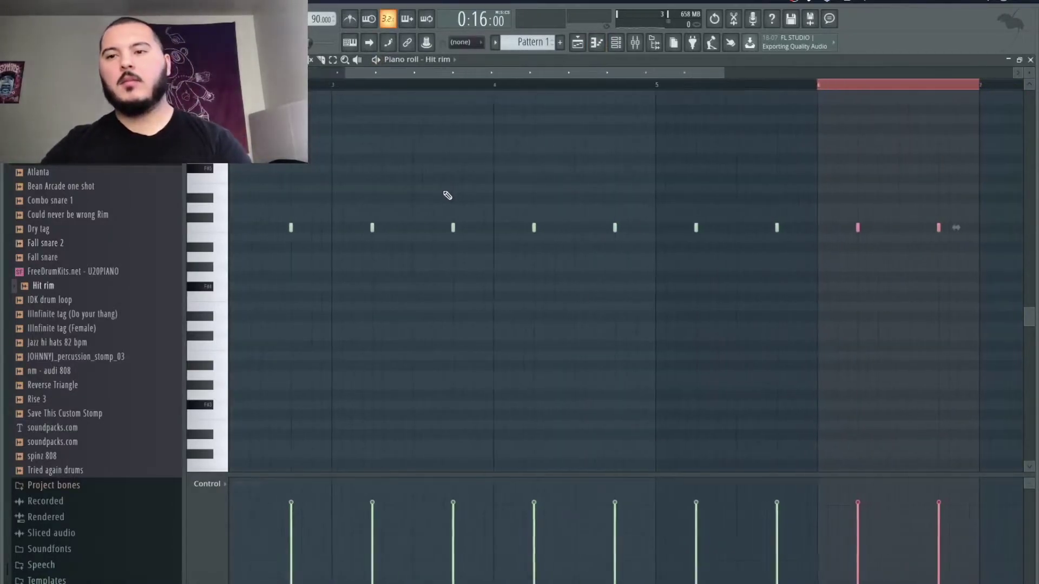
{"action": "key", "text": "ctrl+d"}
{"action": "key", "text": "space"}
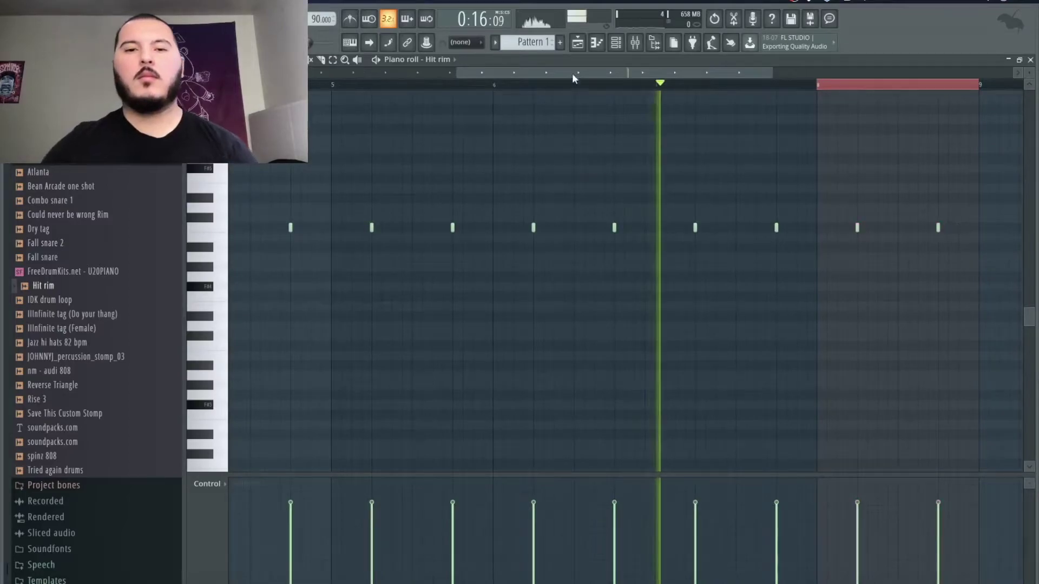
{"action": "left_click", "coordinate": [579, 46]}
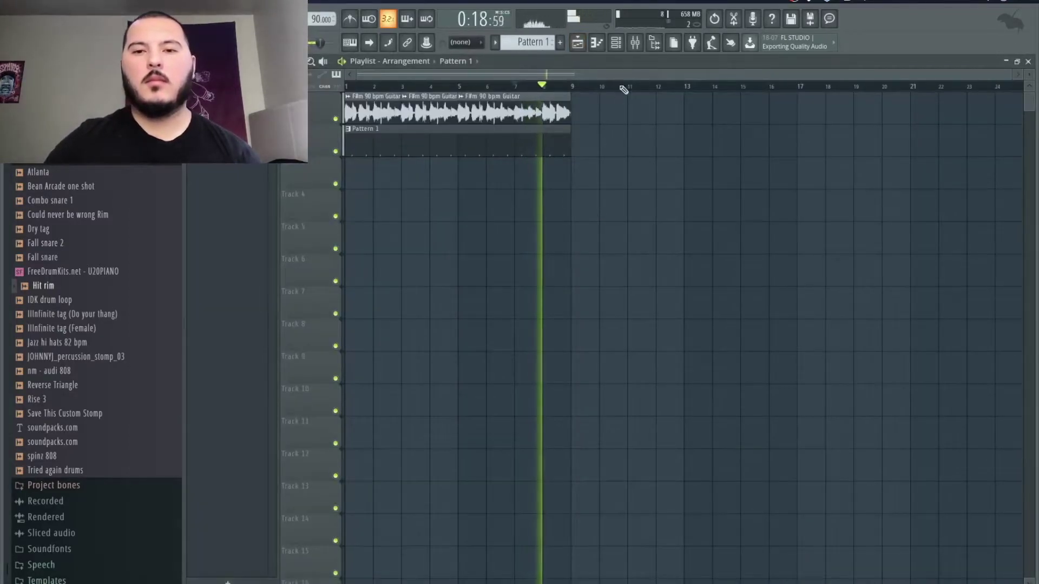
Turn off loop points for the Hit rim sample and set its time-stretching mode to e2 transient during playback
{"action": "left_click", "coordinate": [616, 43]}
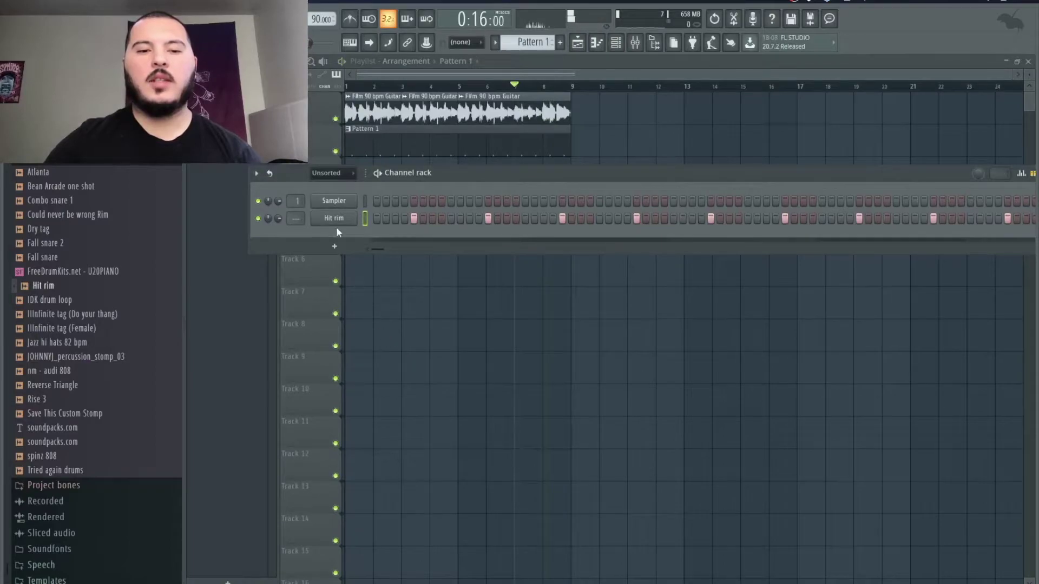
{"action": "left_click", "coordinate": [337, 220]}
{"action": "right_click", "coordinate": [647, 321]}
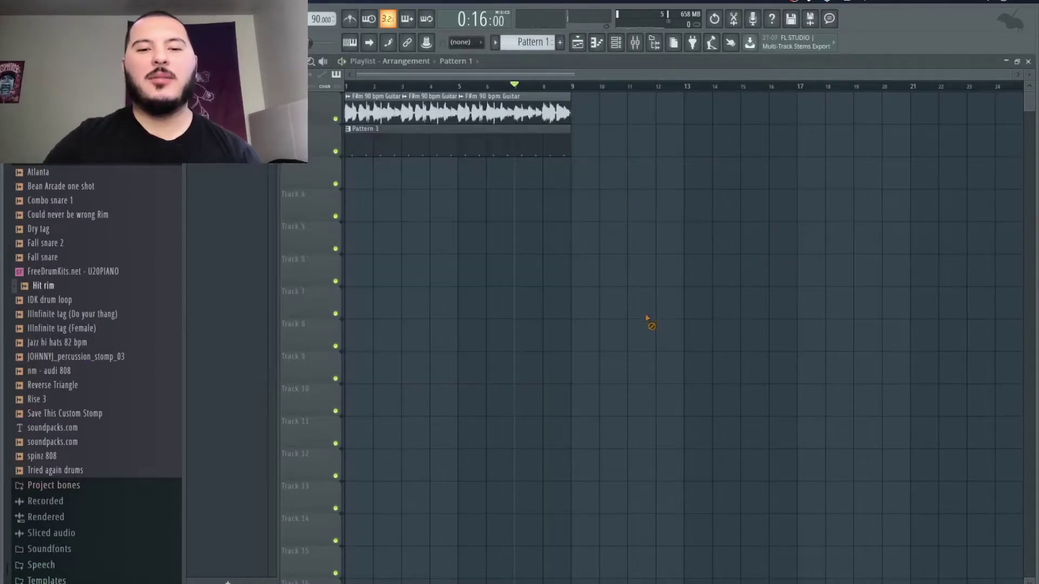
{"action": "key", "text": "space"}
{"action": "left_click", "coordinate": [625, 47]}
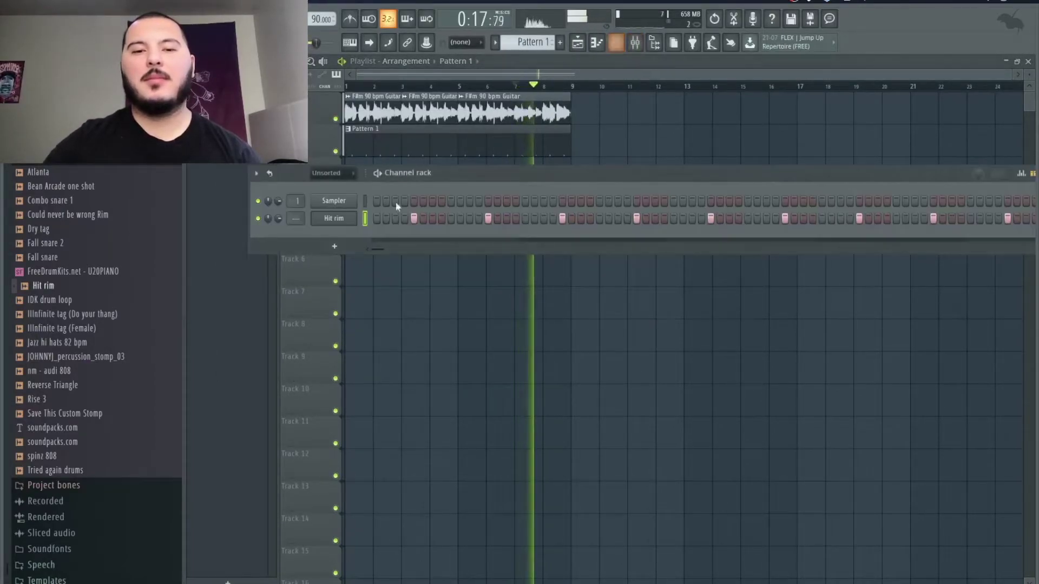
{"action": "left_click", "coordinate": [360, 204]}
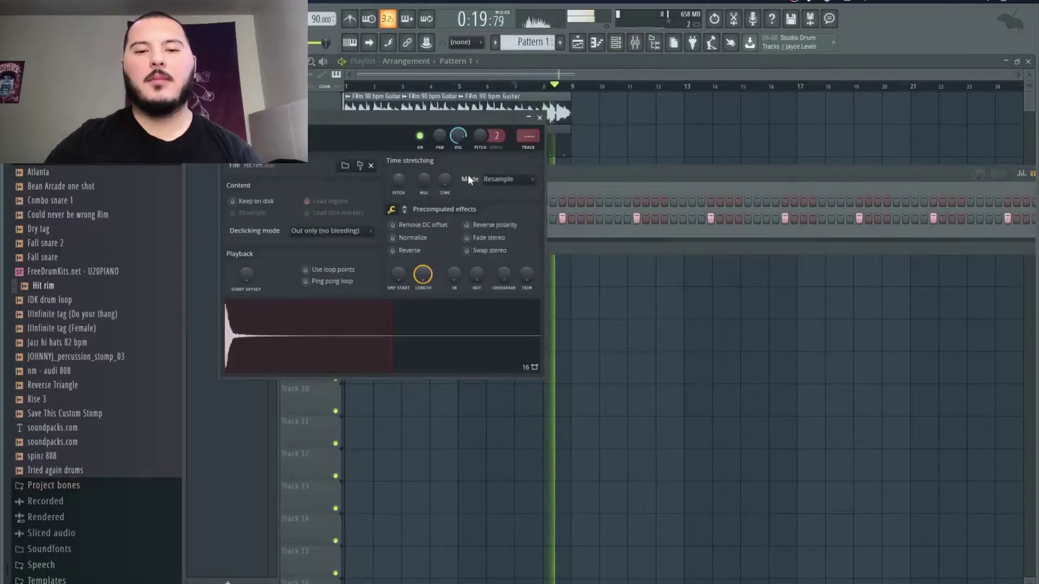
{"action": "left_click", "coordinate": [492, 180]}
{"action": "left_click", "coordinate": [532, 211]}
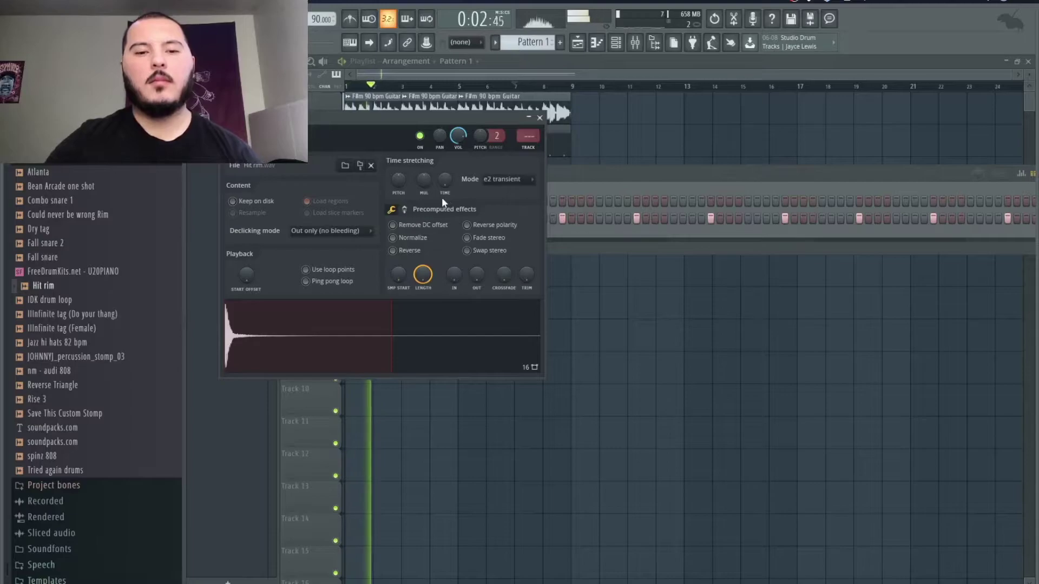
{"action": "left_click", "coordinate": [280, 136]}
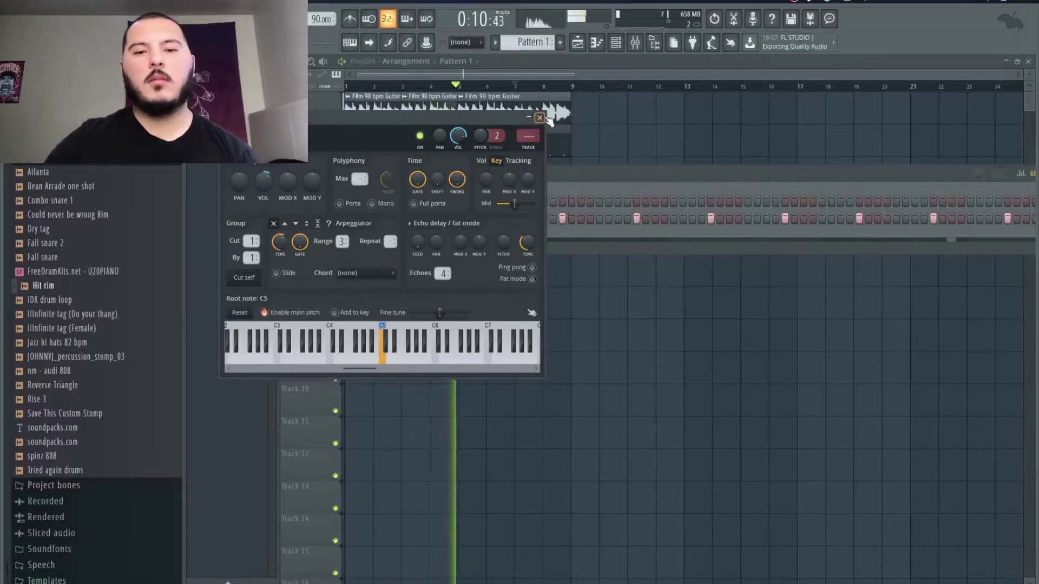
{"action": "left_click", "coordinate": [540, 117]}
Lower all Hit rim notes by one semitone in the piano roll and go back to the playlist
{"action": "right_click", "coordinate": [347, 218]}
{"action": "right_click", "coordinate": [356, 216]}
{"action": "left_click", "coordinate": [365, 224]}
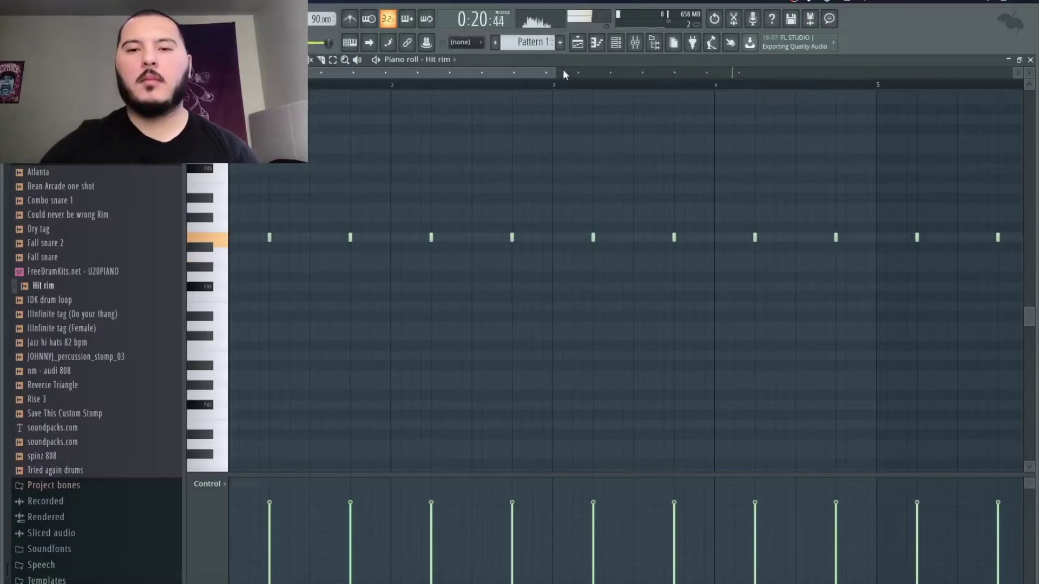
{"action": "left_click", "coordinate": [577, 45]}
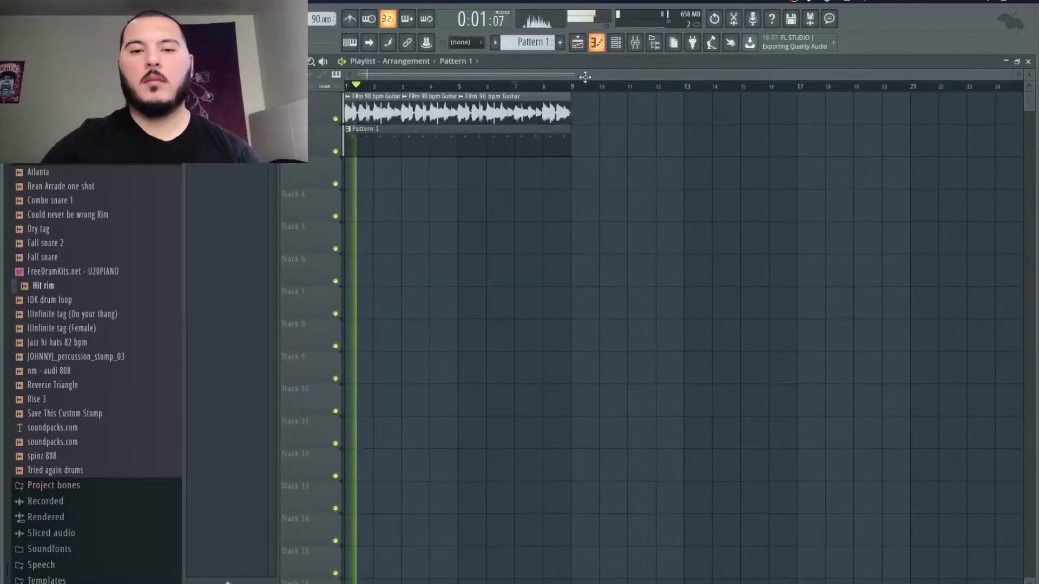
Show the channel rack and open the HH folder of Xclusive Drum Kit V1 in the Packs folder
{"action": "left_click", "coordinate": [616, 42]}
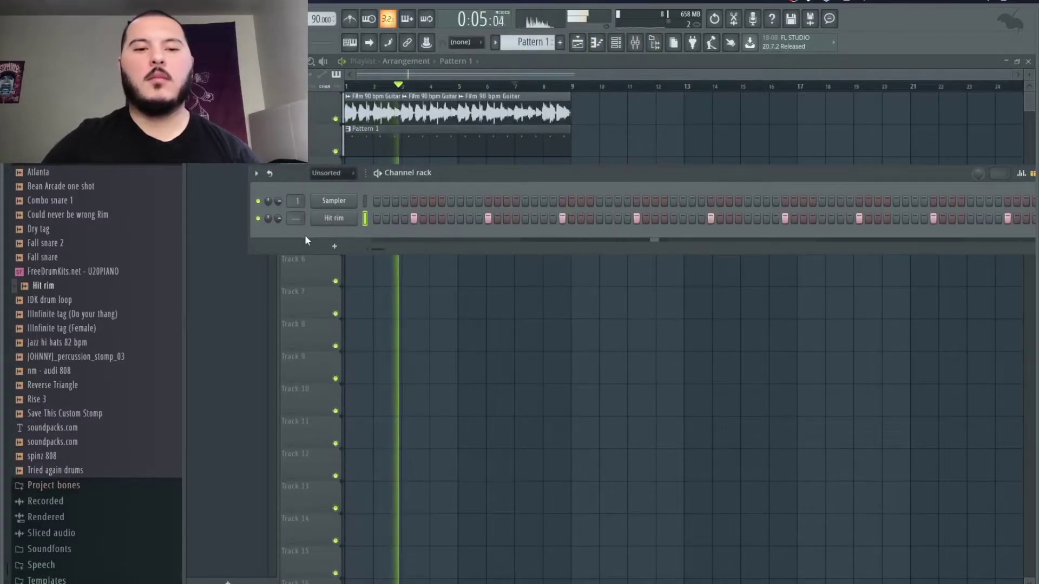
{"action": "left_click", "coordinate": [26, 61]}
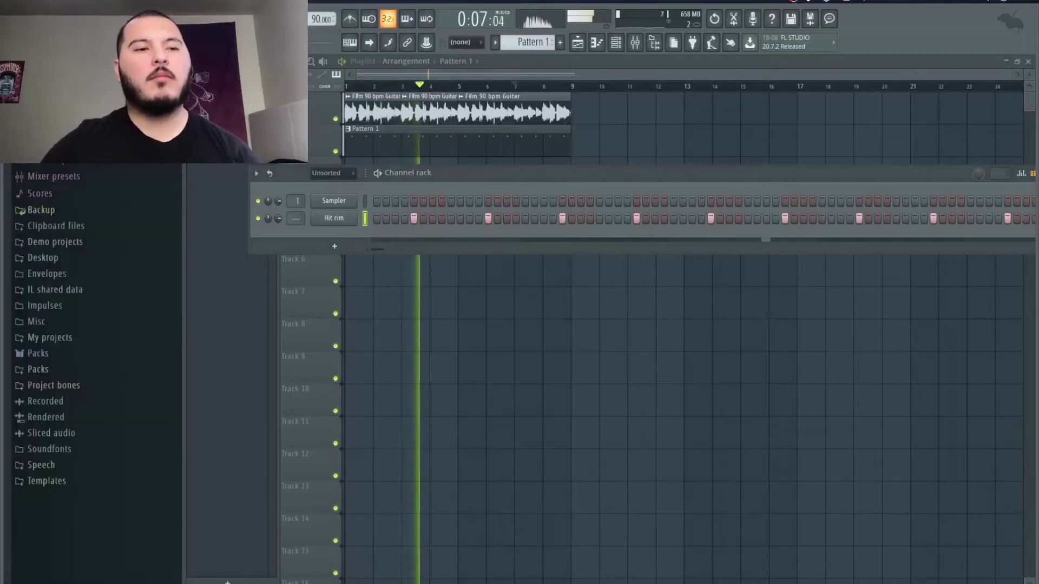
{"action": "left_click", "coordinate": [40, 370]}
{"action": "scroll", "coordinate": [54, 374], "scroll_direction": "down", "scroll_amount": 15}
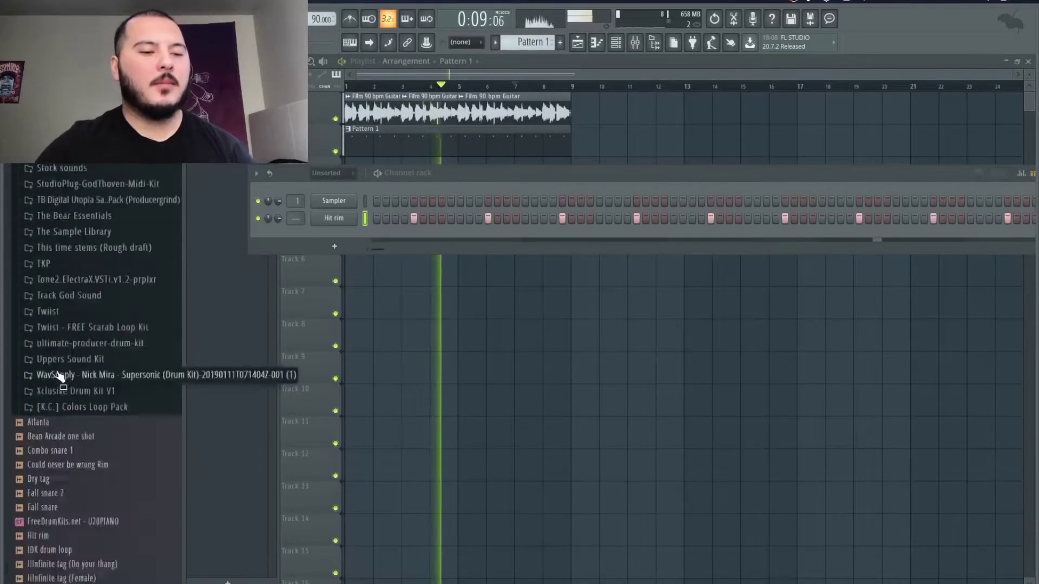
{"action": "scroll", "coordinate": [49, 324], "scroll_direction": "up", "scroll_amount": 3}
{"action": "left_click", "coordinate": [72, 236]}
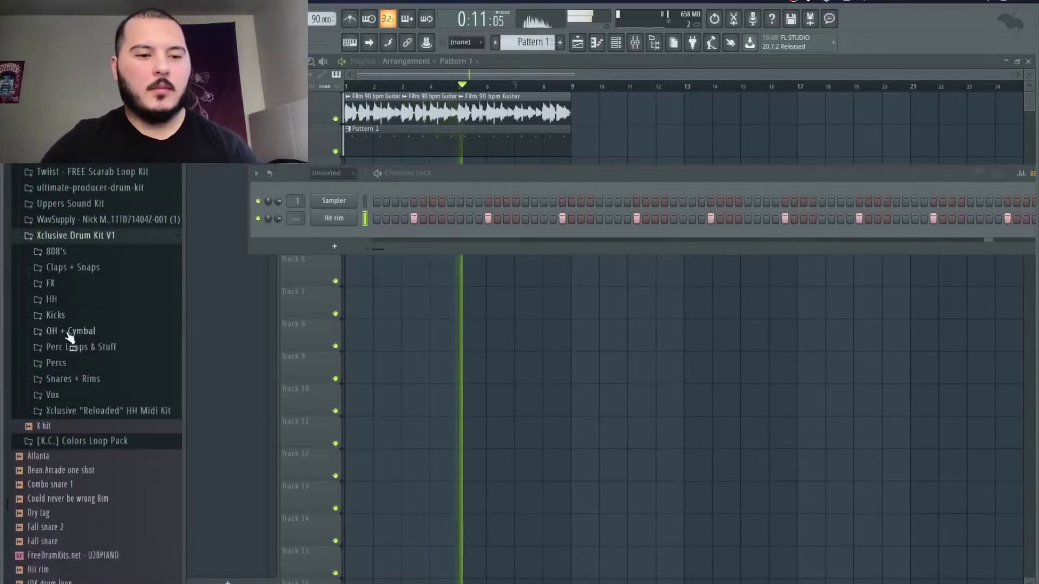
{"action": "left_click", "coordinate": [70, 299]}
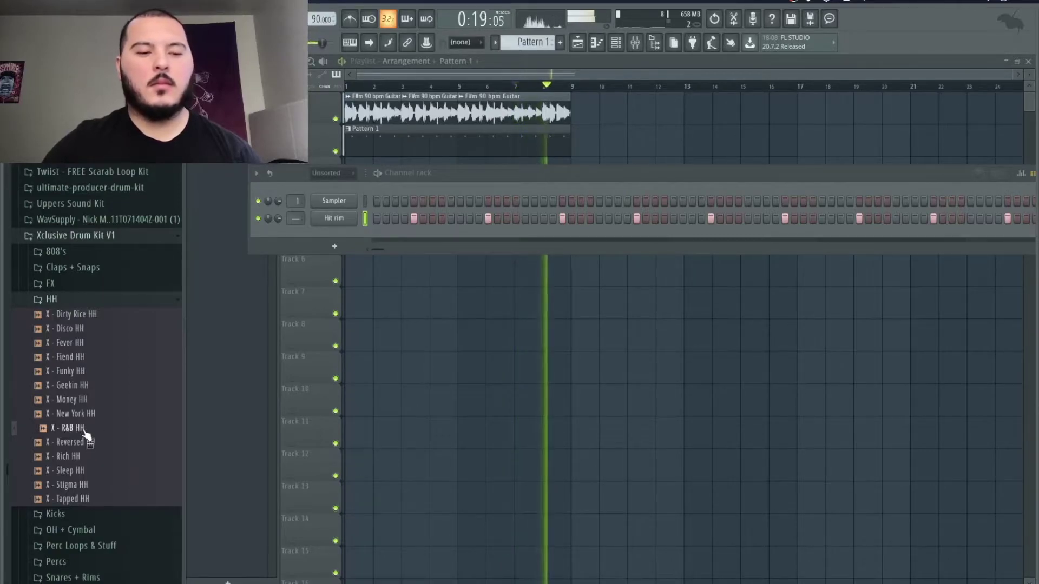
Audition the X - Dirty Rice HH sample, open it in a new channel, and close its settings
{"action": "left_click", "coordinate": [84, 315]}
{"action": "right_click", "coordinate": [89, 318]}
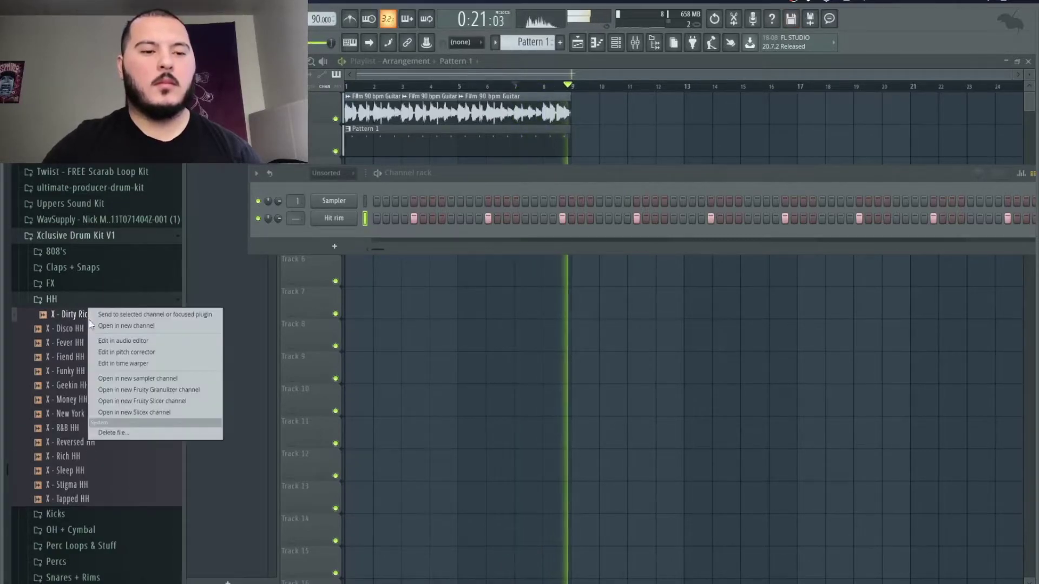
{"action": "left_click", "coordinate": [125, 327]}
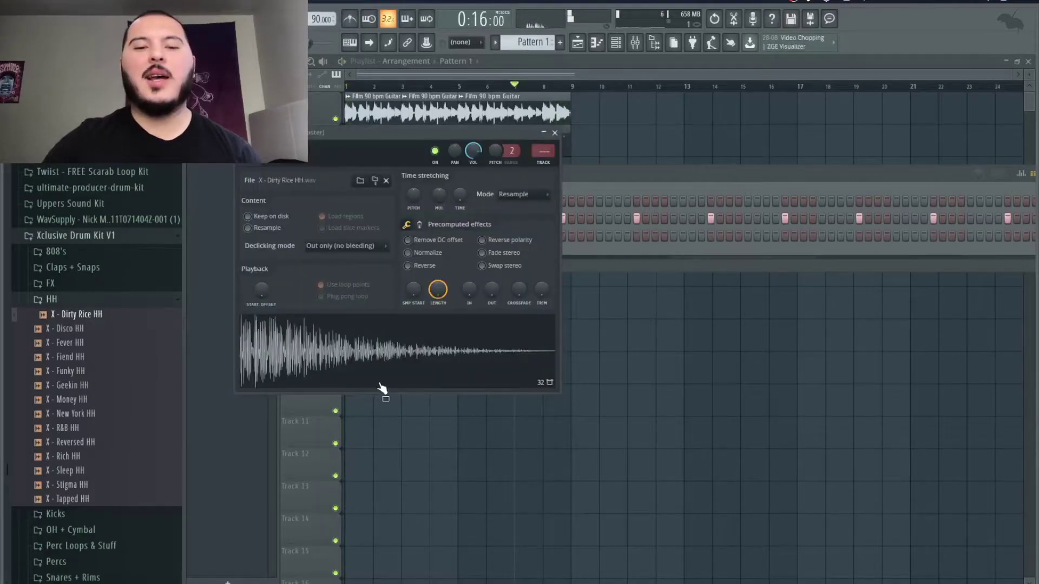
{"action": "left_click", "coordinate": [379, 384]}
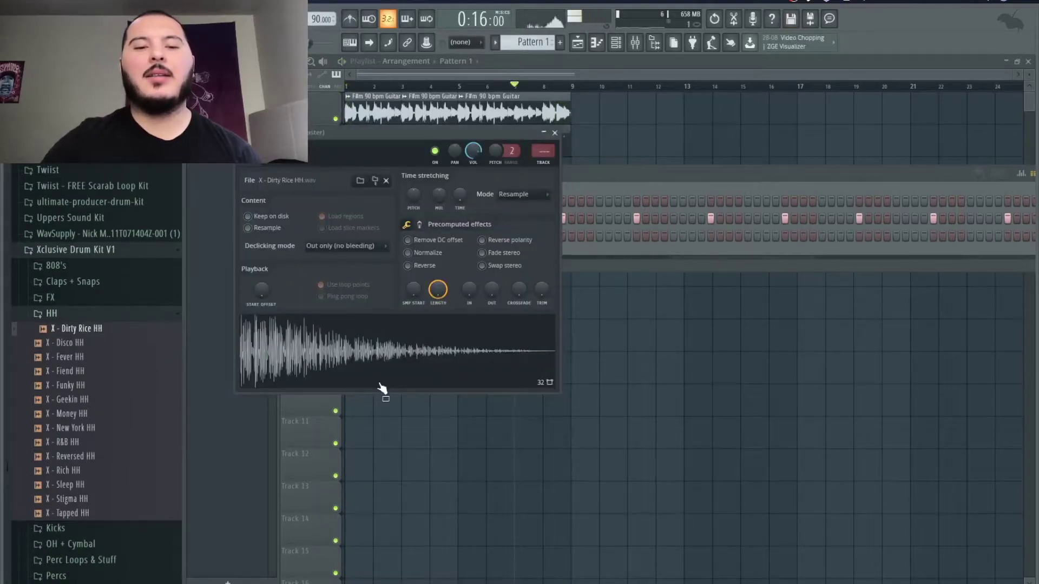
{"action": "left_click", "coordinate": [555, 133]}
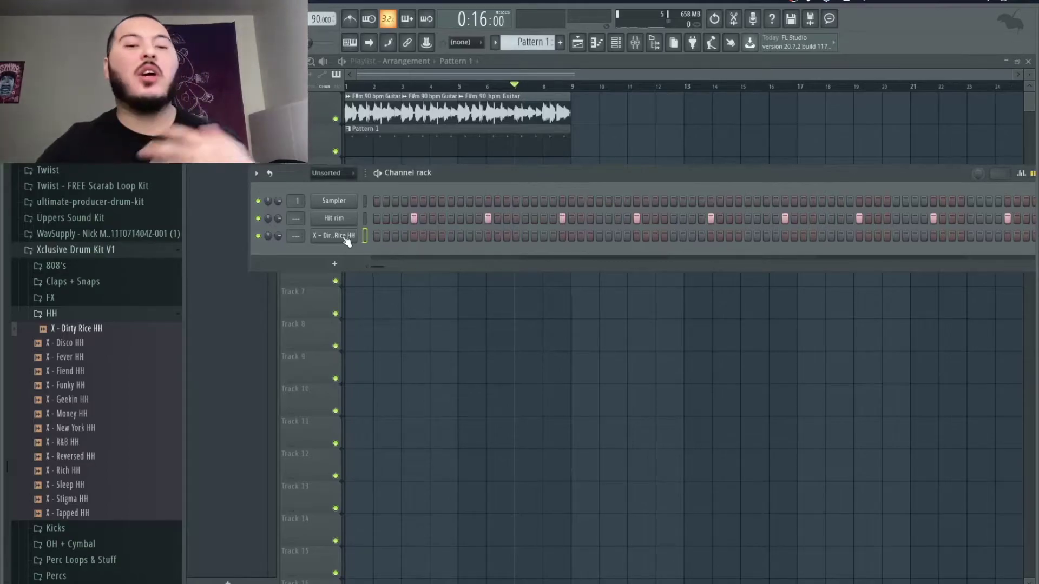
Open the piano roll for X - Dirty Rice HH and place its first B4 notes on beats 1, 1.75 and 2.5 of bar 1
{"action": "right_click", "coordinate": [342, 237]}
{"action": "left_click", "coordinate": [381, 236]}
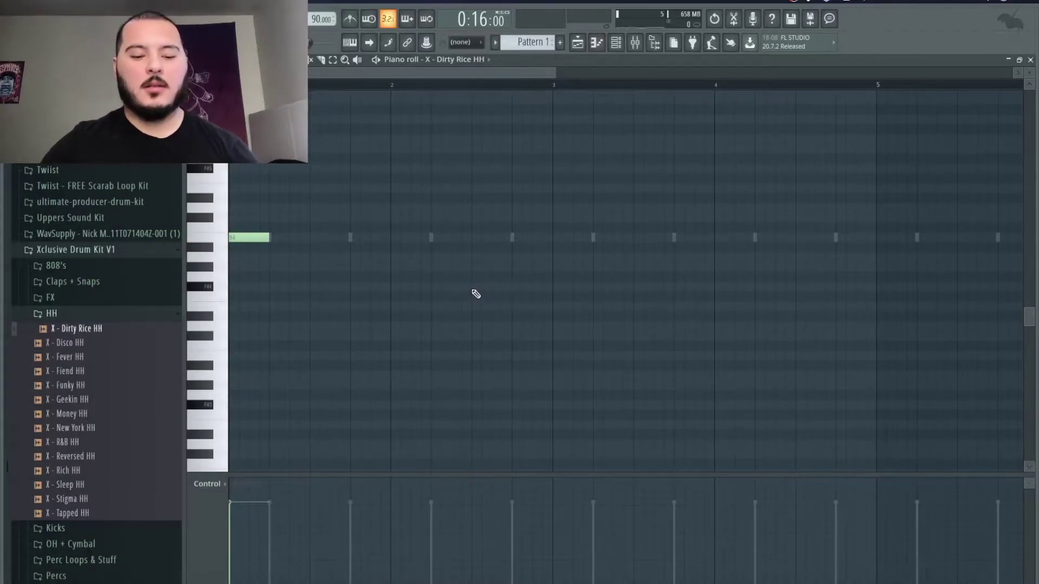
{"action": "scroll", "coordinate": [238, 276], "scroll_direction": "up", "scroll_amount": 2}
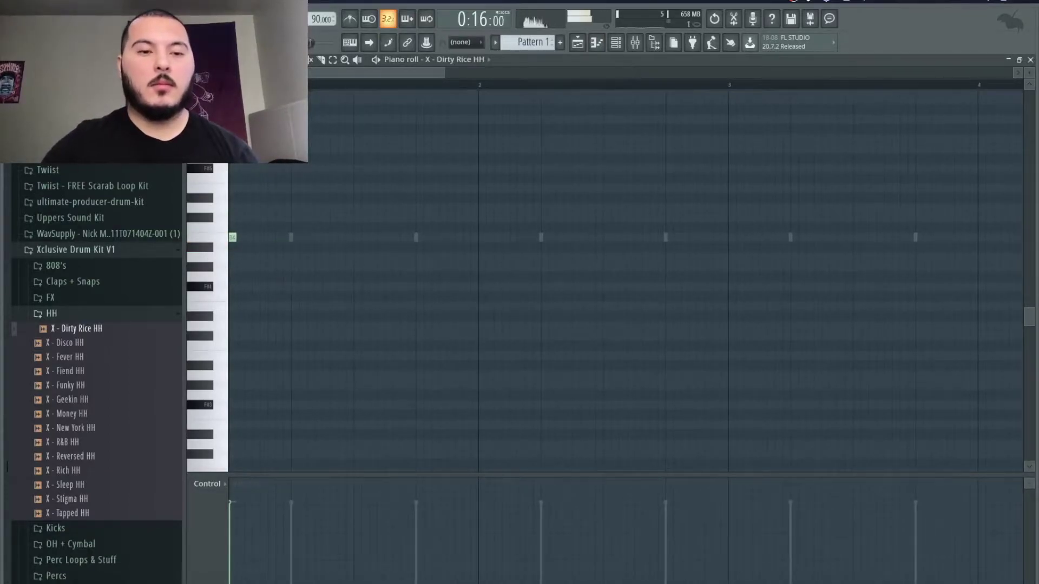
{"action": "scroll", "coordinate": [371, 259], "scroll_direction": "up", "scroll_amount": 3}
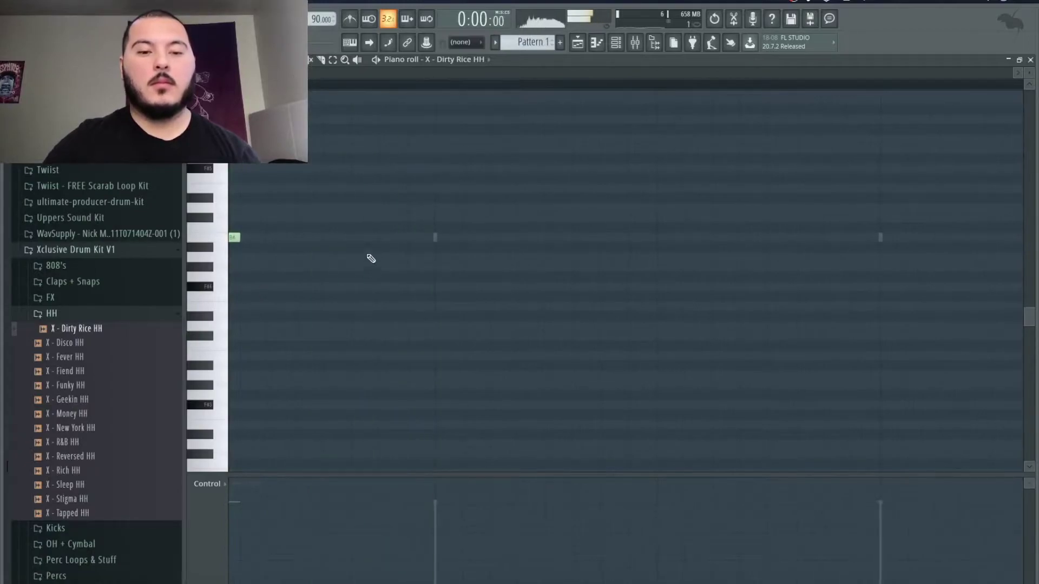
{"action": "key", "text": "space"}
{"action": "left_click", "coordinate": [382, 240]}
{"action": "key", "text": "space"}
{"action": "left_click", "coordinate": [568, 240]}
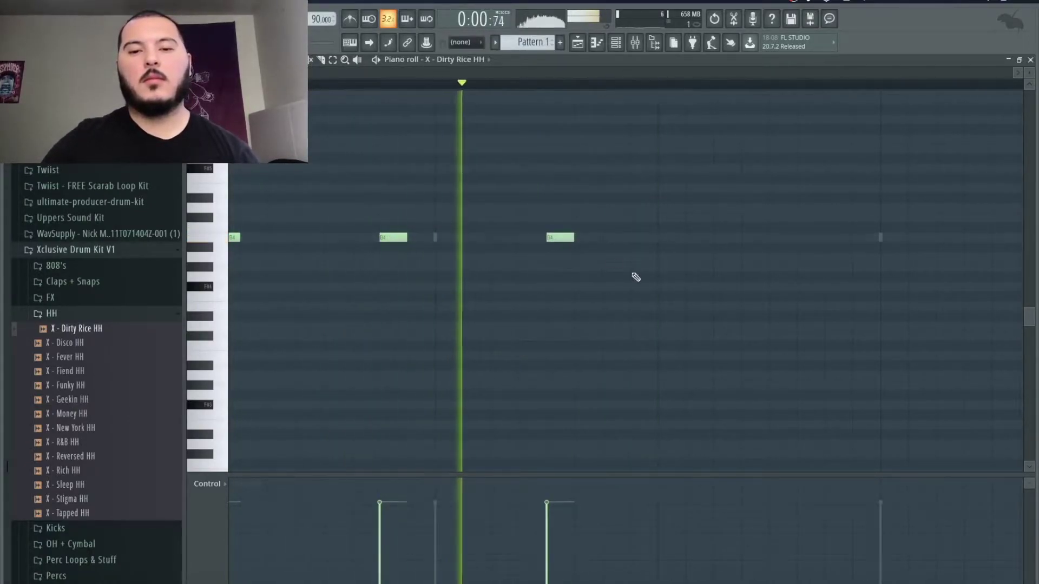
Add a B4 hi-hat note on beat 3 of bar 1 and duplicate it into three notes spaced one step apart
{"action": "left_click", "coordinate": [664, 238]}
{"action": "left_click_drag", "start_coordinate": [787, 262], "coordinate": [648, 212]}
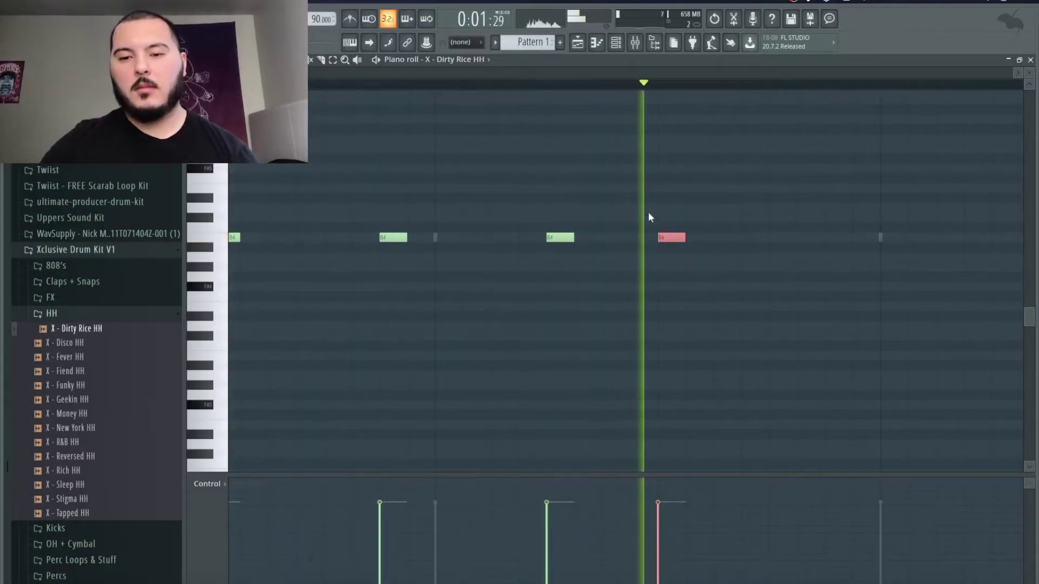
{"action": "key", "text": "ctrl+b"}
{"action": "key", "text": "ctrl+b"}
{"action": "key", "text": "ctrl+b"}
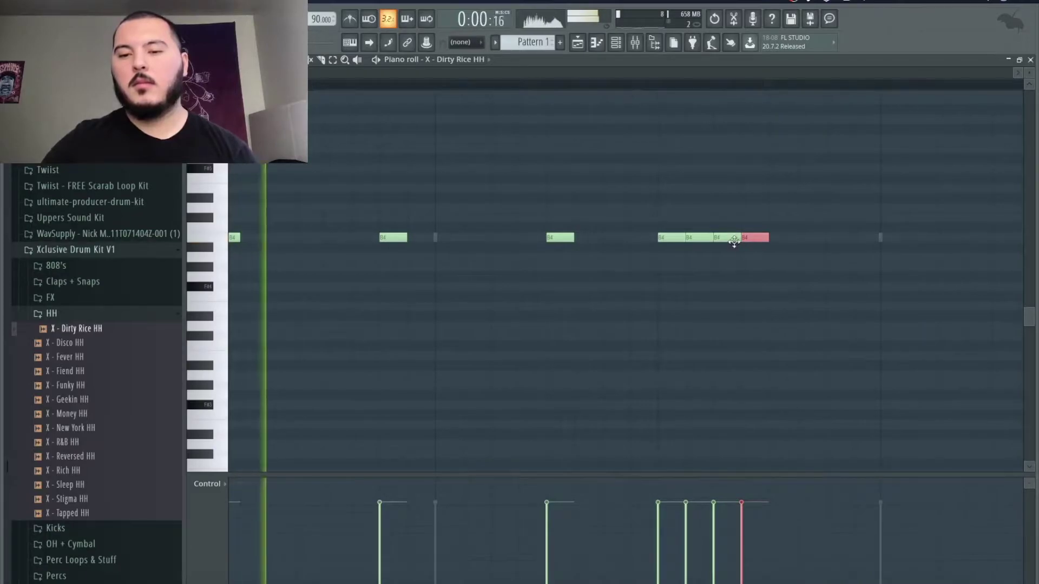
{"action": "left_click_drag", "start_coordinate": [759, 237], "coordinate": [782, 241]}
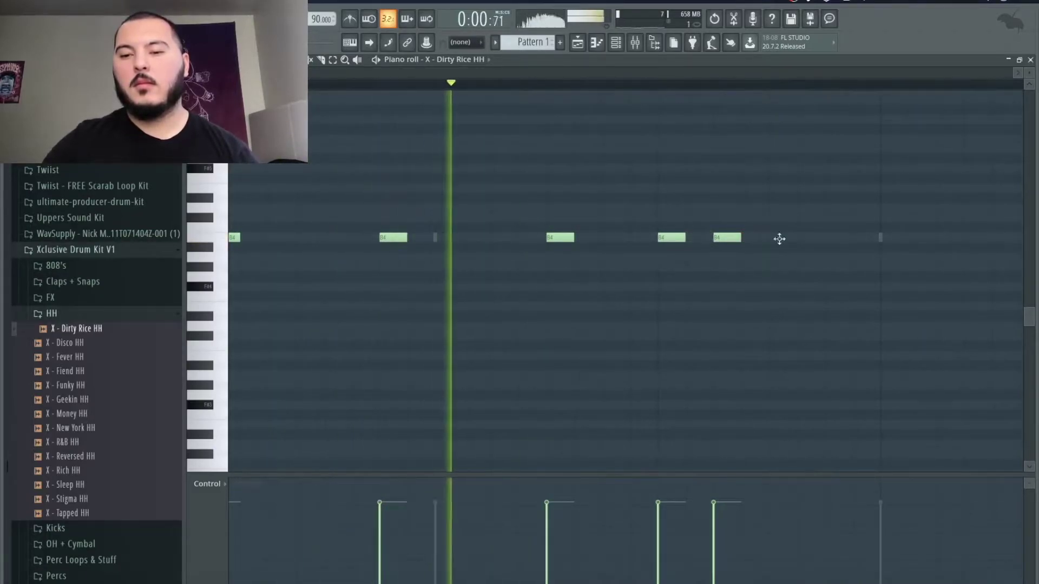
Add hi-hat notes on beats 4 and 4.5 of bar 1 and on beats 1 and 2.5 of bar 2
{"action": "left_click", "coordinate": [890, 238]}
{"action": "scroll", "coordinate": [844, 247], "scroll_direction": "down", "scroll_amount": 2}
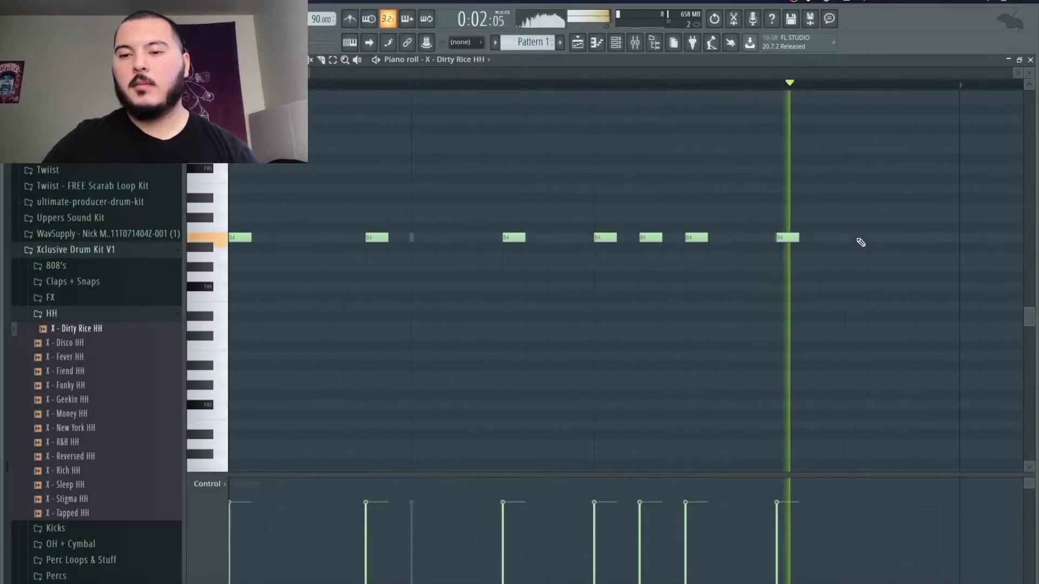
{"action": "left_click", "coordinate": [872, 238]}
{"action": "left_click", "coordinate": [963, 237]}
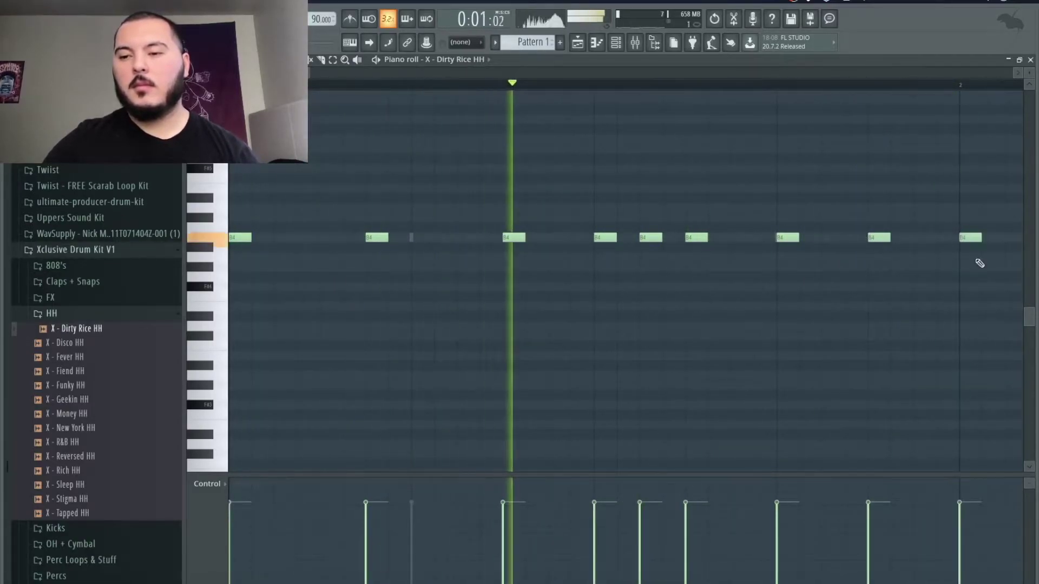
{"action": "scroll", "coordinate": [974, 279], "scroll_direction": "down", "scroll_amount": 1}
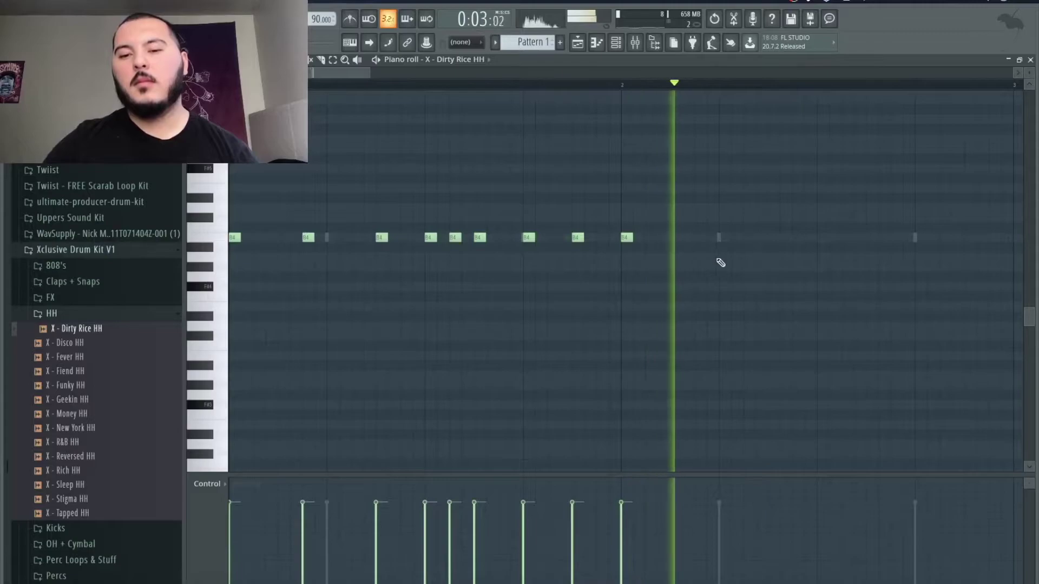
{"action": "left_click", "coordinate": [772, 238]}
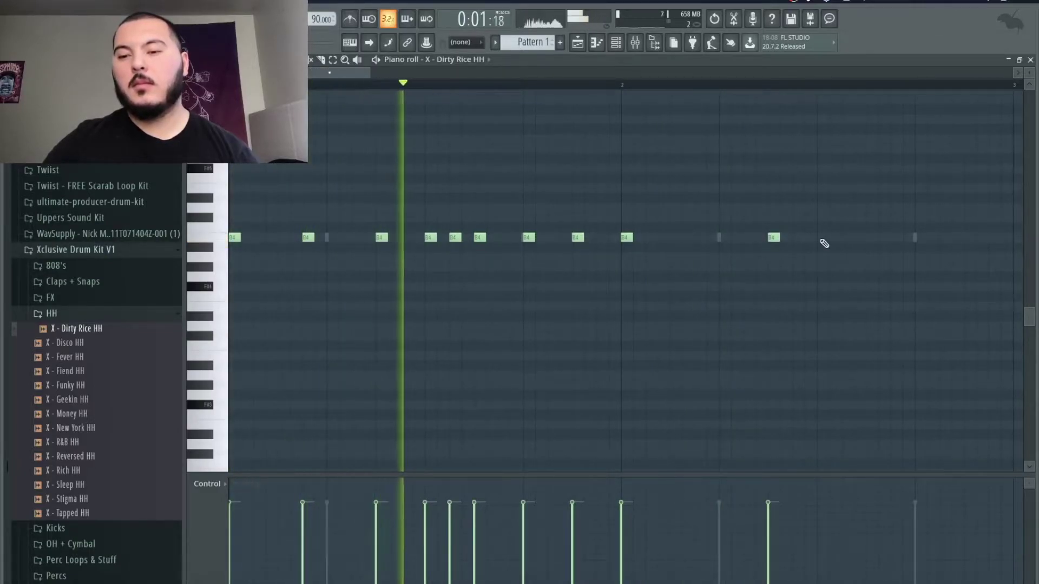
Add hi-hat notes on beats 3 and 3.5 of bar 2 and, with a finer snap, chop the last one into a four-note roll
{"action": "scroll", "coordinate": [887, 266], "scroll_direction": "up", "scroll_amount": 1}
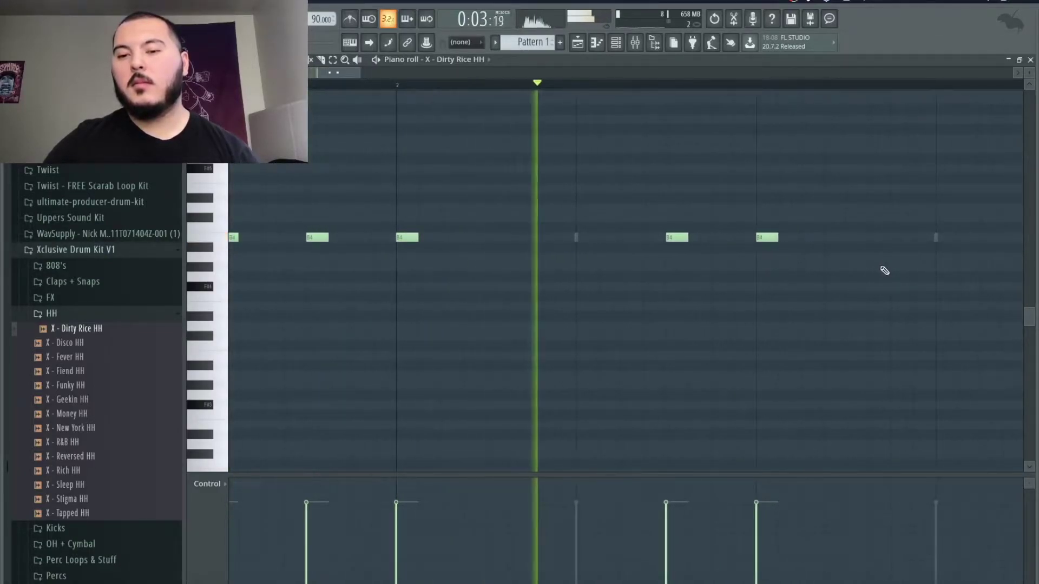
{"action": "key", "text": "space"}
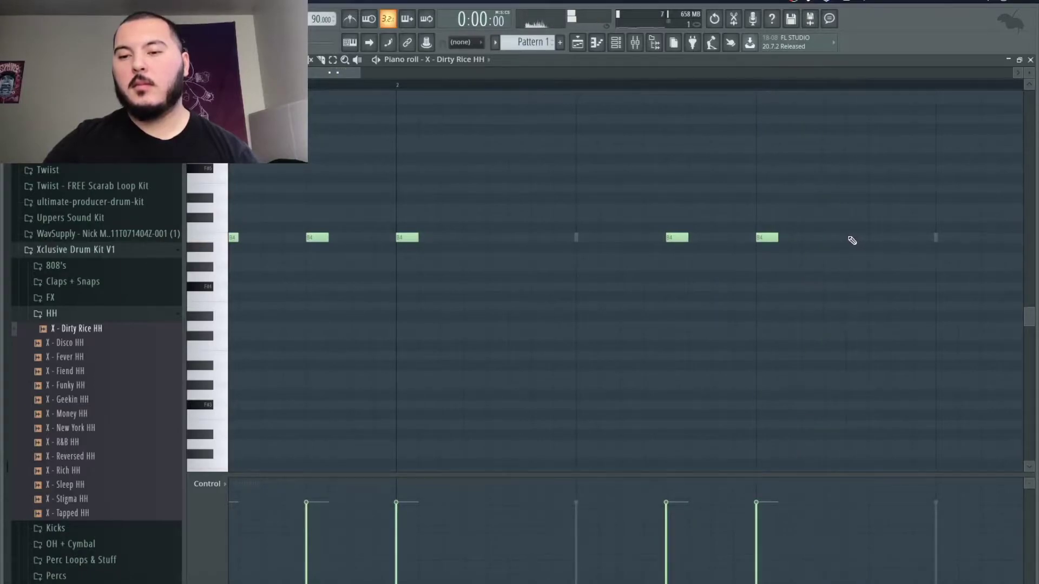
{"action": "left_click", "coordinate": [215, 60]}
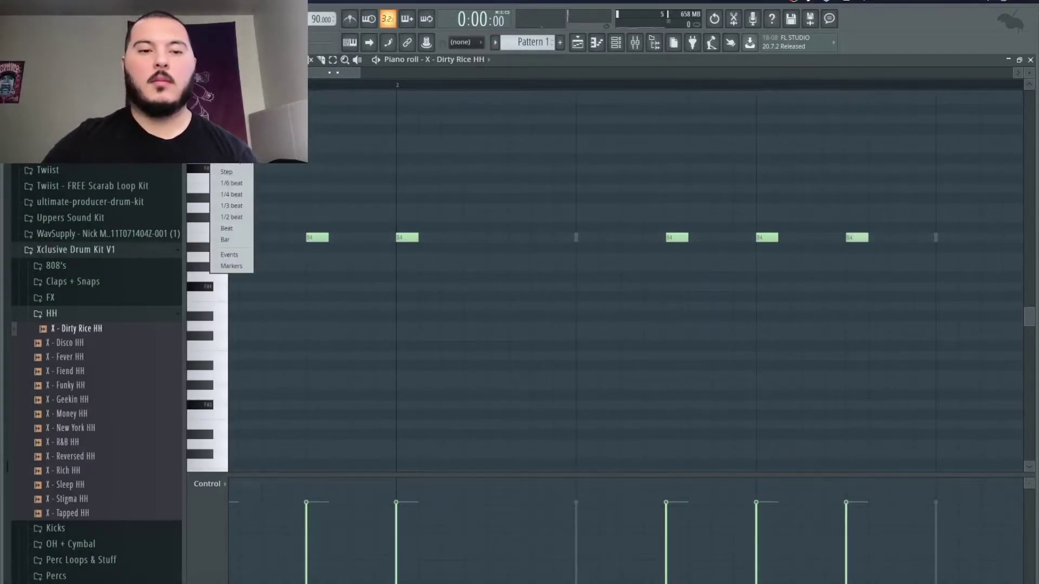
{"action": "left_click", "coordinate": [230, 149]}
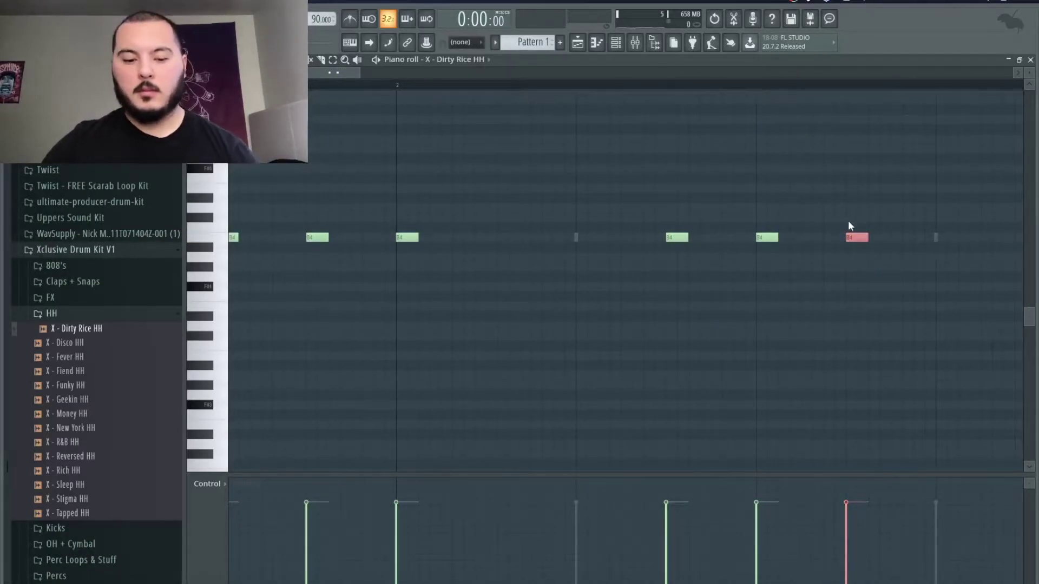
{"action": "key", "text": "ctrl+u"}
{"action": "key", "text": "space"}
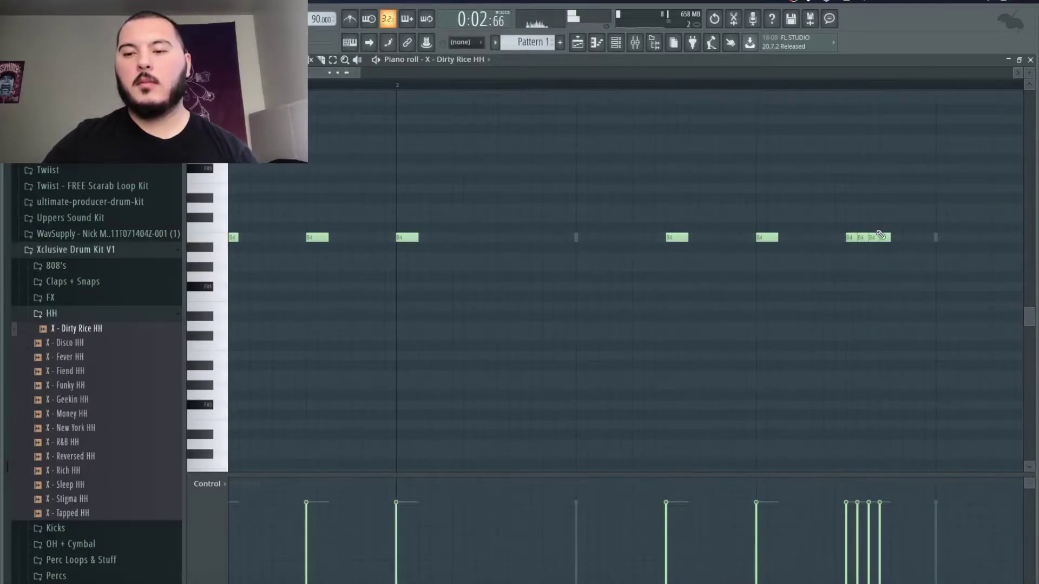
Add a hi-hat note half a beat before bar 3 and set the piano roll snap to Step
{"action": "scroll", "coordinate": [866, 239], "scroll_direction": "down", "scroll_amount": 5}
{"action": "scroll", "coordinate": [717, 260], "scroll_direction": "up", "scroll_amount": 6}
{"action": "key", "text": "space"}
{"action": "left_click", "coordinate": [777, 239]}
{"action": "left_click", "coordinate": [214, 59]}
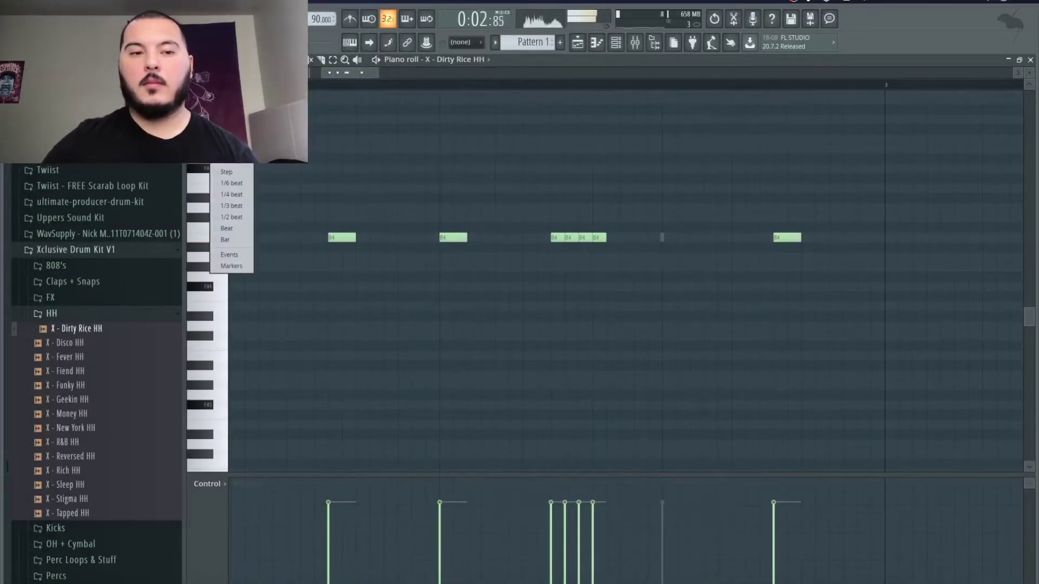
{"action": "left_click", "coordinate": [236, 169]}
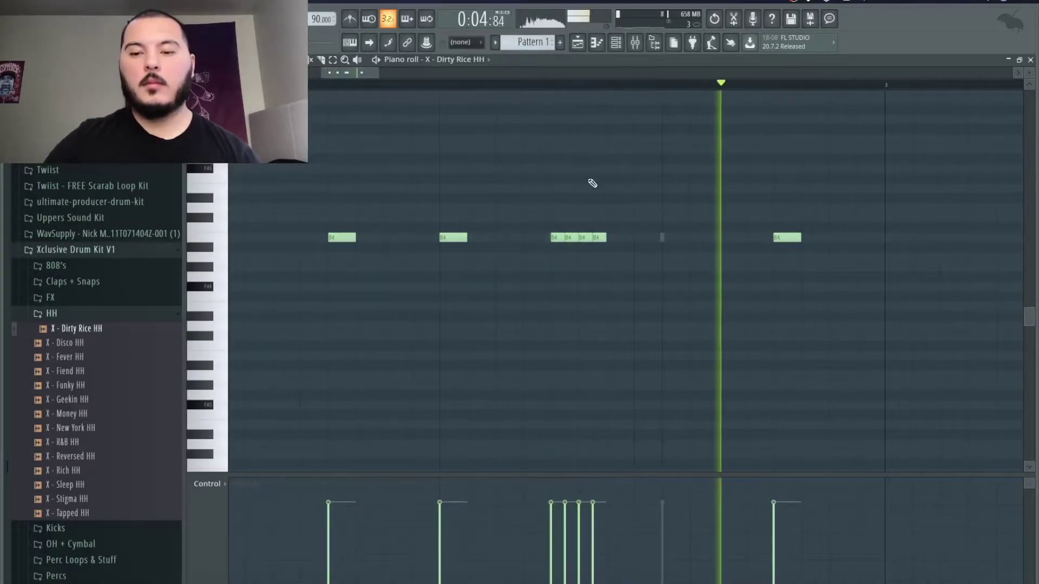
Save the project to the Desktop as an FL Studio song file named Blxst tut
{"action": "key", "text": "super+s"}
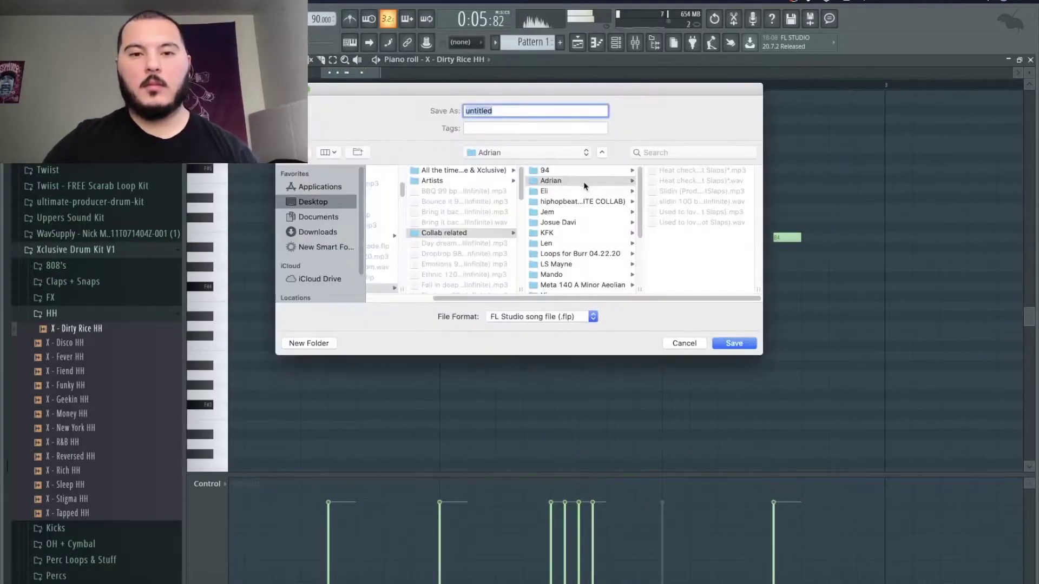
{"action": "left_click", "coordinate": [310, 203]}
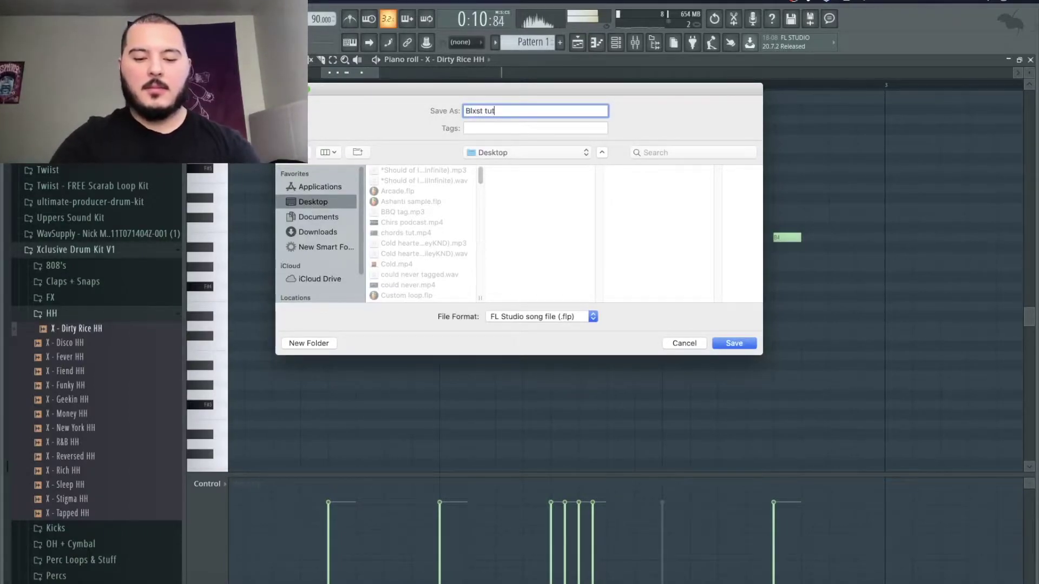
{"action": "key", "text": "Return"}
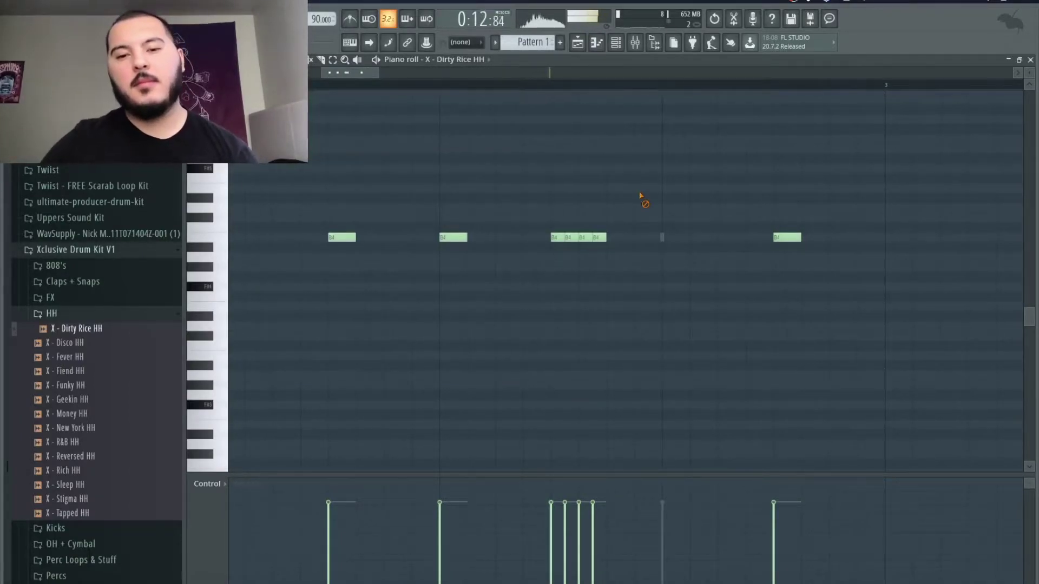
Play the pattern from bar 2 and add a hi-hat note at the start of bar 3
{"action": "scroll", "coordinate": [644, 202], "scroll_direction": "down", "scroll_amount": 5}
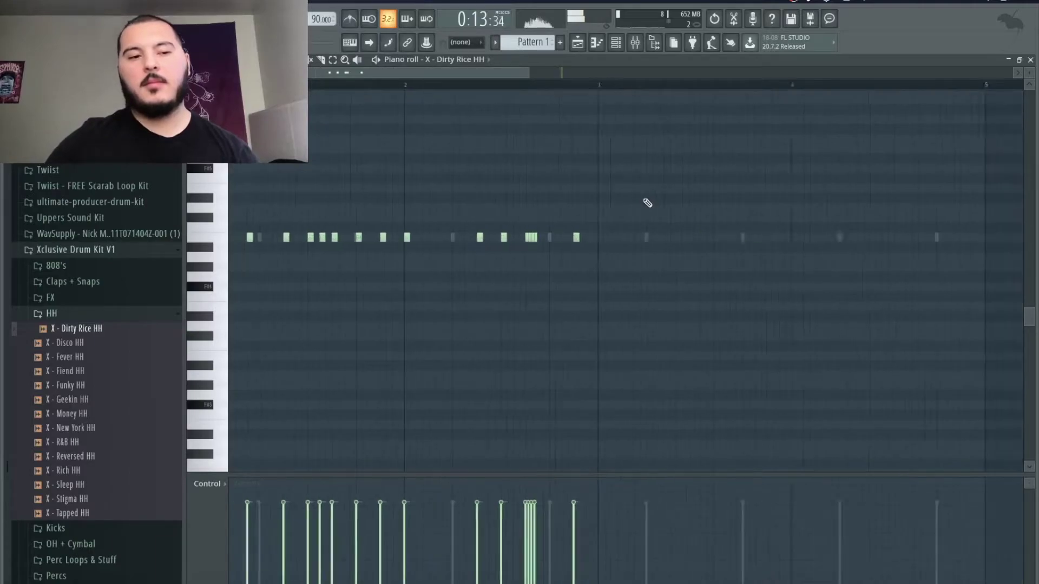
{"action": "mouse_move", "coordinate": [381, 72]}
{"action": "left_mouse_down"}
{"action": "mouse_move", "coordinate": [695, 72]}
{"action": "mouse_move", "coordinate": [374, 72]}
{"action": "left_mouse_up"}
{"action": "left_click", "coordinate": [419, 85]}
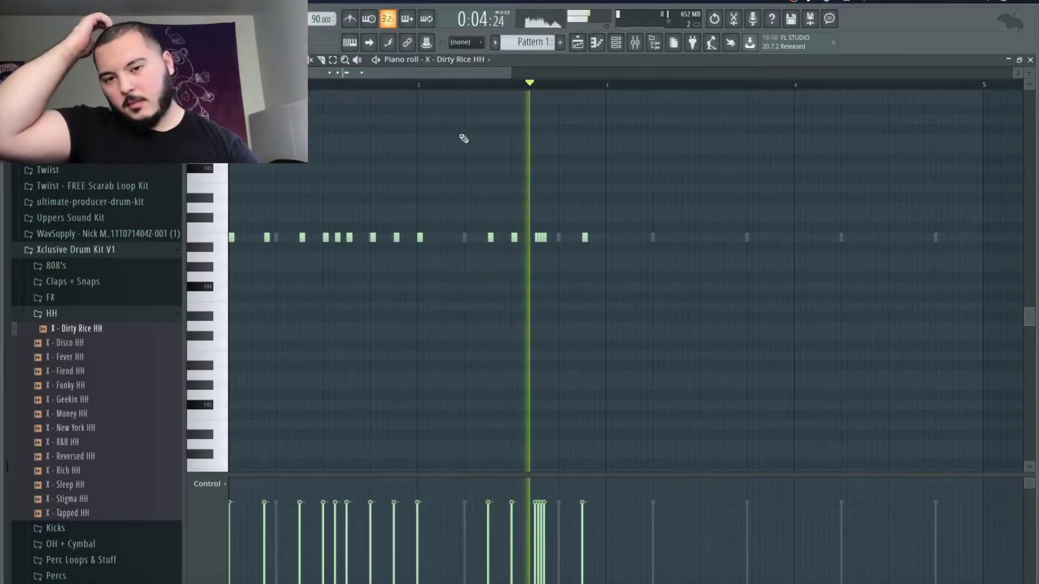
{"action": "left_click", "coordinate": [610, 238]}
{"action": "scroll", "coordinate": [643, 270], "scroll_direction": "up", "scroll_amount": 2}
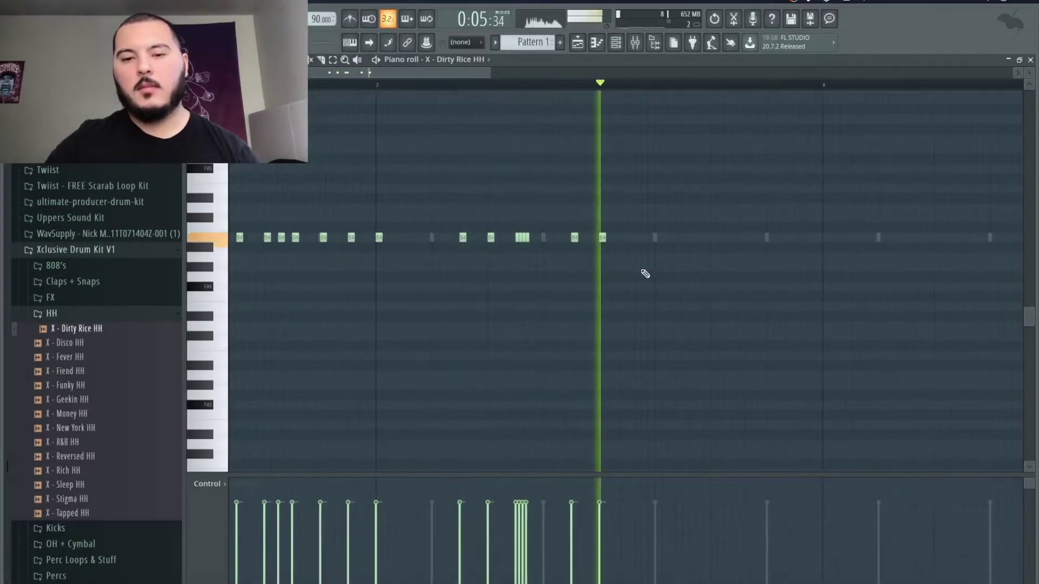
Add hi-hat notes on beats 1.75 and 2.5 of bar 3, plus a lower-velocity note on beat 1.5
{"action": "left_click", "coordinate": [643, 238]}
{"action": "scroll", "coordinate": [663, 272], "scroll_direction": "up", "scroll_amount": 2}
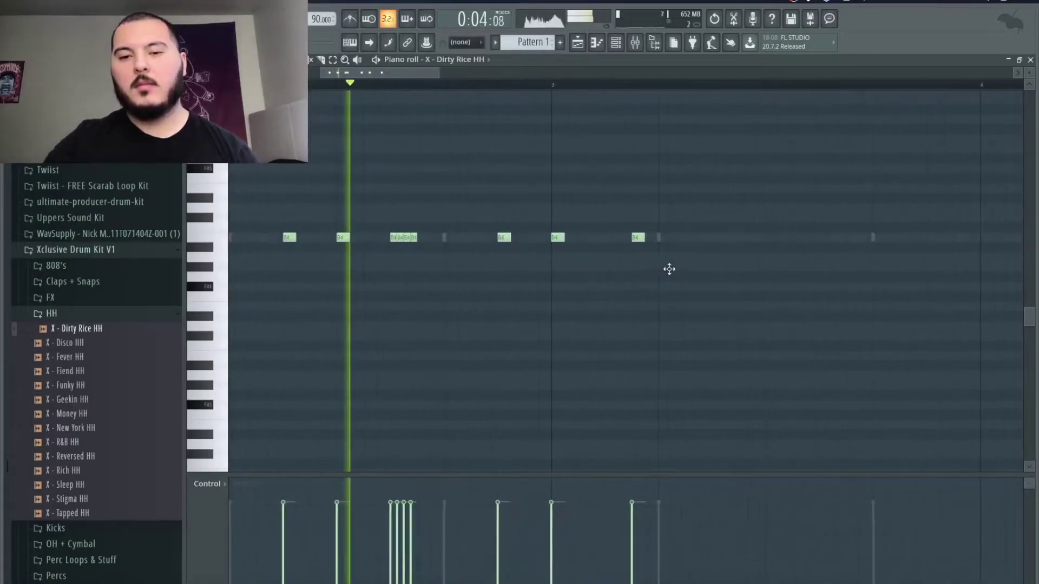
{"action": "left_click", "coordinate": [719, 238]}
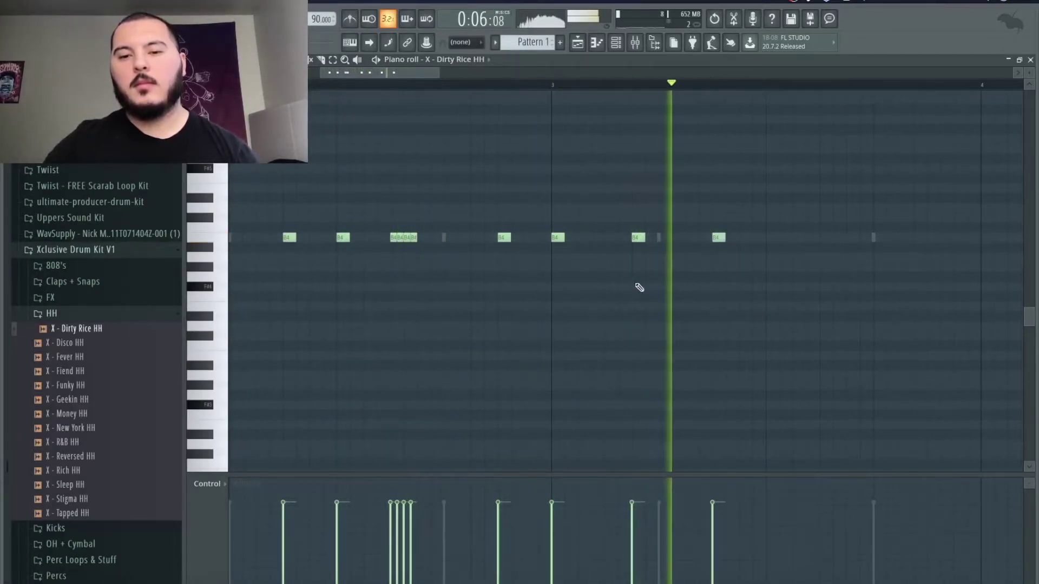
{"action": "scroll", "coordinate": [664, 270], "scroll_direction": "up", "scroll_amount": 2}
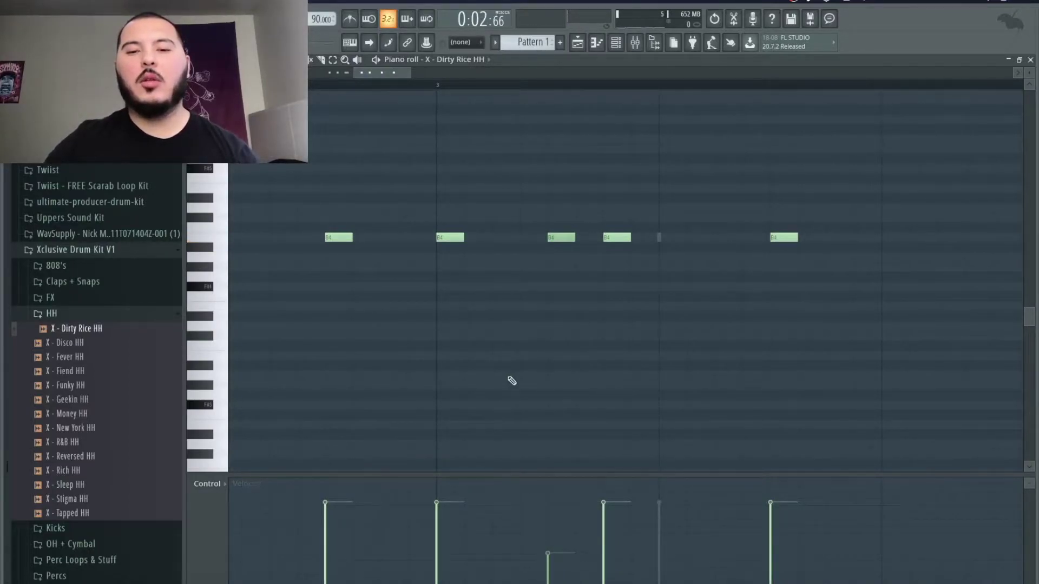
{"action": "scroll", "coordinate": [513, 376], "scroll_direction": "down", "scroll_amount": 4}
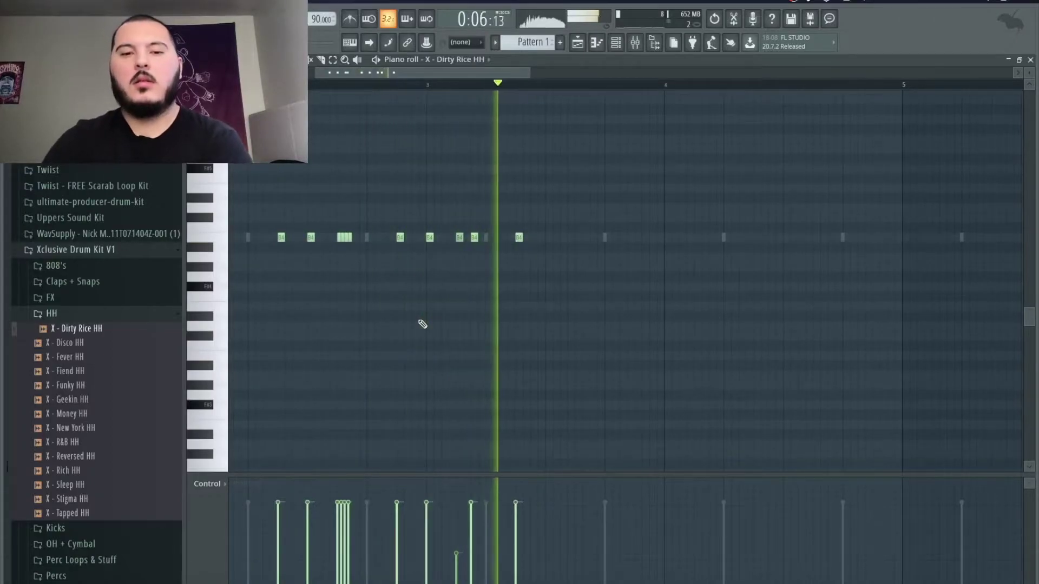
Add slightly softer hi-hat notes to bar 3: a three-note roll on beat 3, then single notes on beats 3.5 and 4.5
{"action": "scroll", "coordinate": [551, 257], "scroll_direction": "up", "scroll_amount": 3}
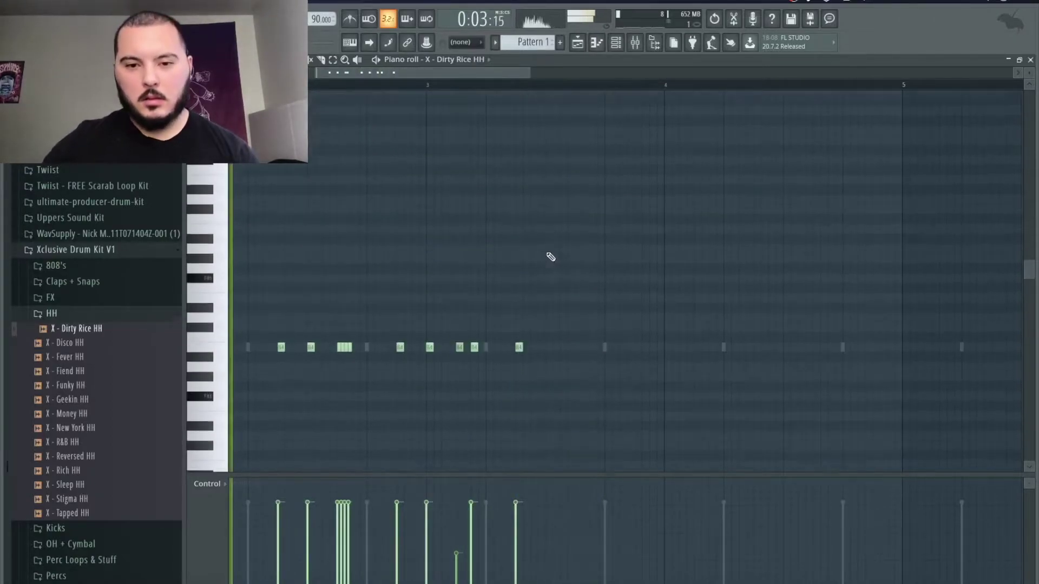
{"action": "scroll", "coordinate": [551, 257], "scroll_direction": "up", "scroll_amount": 1}
{"action": "scroll", "coordinate": [548, 370], "scroll_direction": "up", "scroll_amount": 3, "text": "ctrl"}
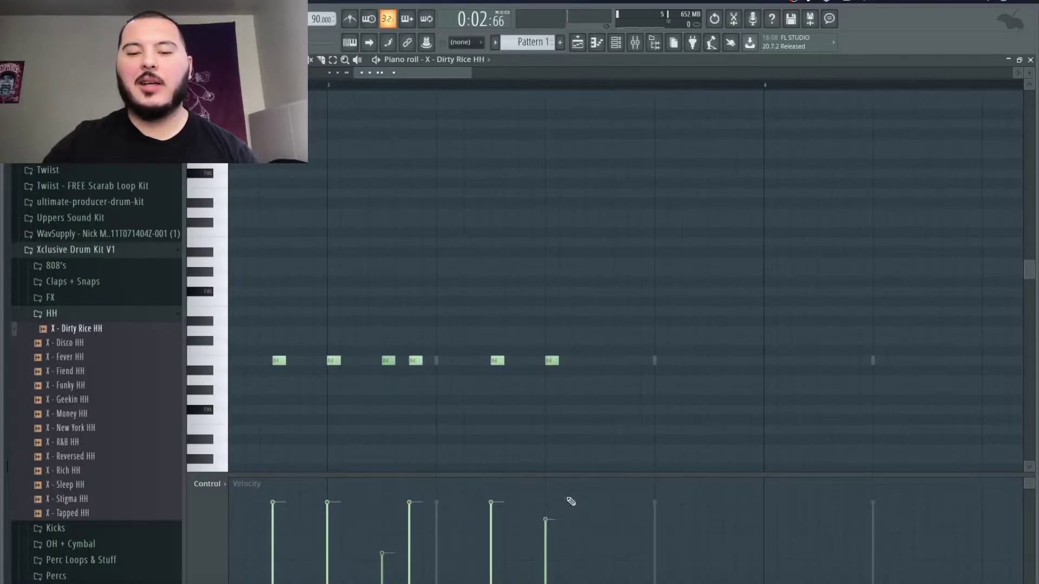
{"action": "scroll", "coordinate": [579, 374], "scroll_direction": "up", "scroll_amount": 2, "text": "ctrl"}
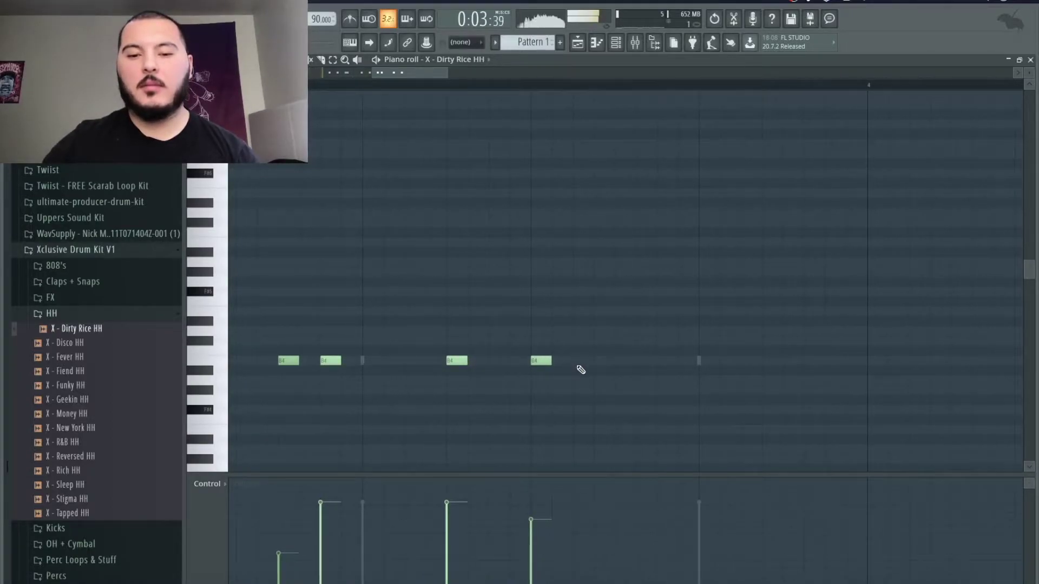
{"action": "left_click", "coordinate": [617, 362]}
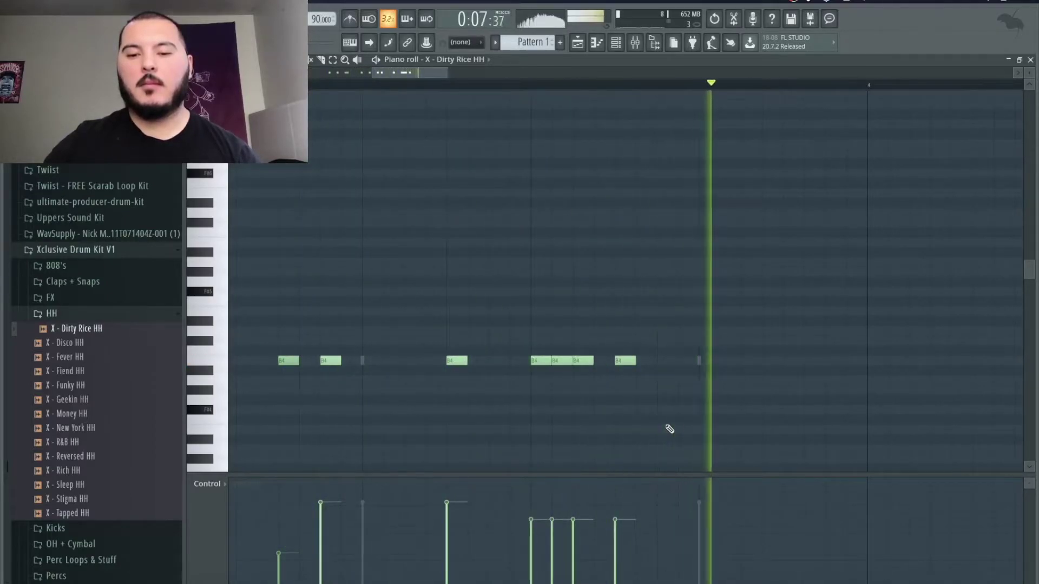
{"action": "scroll", "coordinate": [762, 416], "scroll_direction": "down", "scroll_amount": 4, "text": "ctrl"}
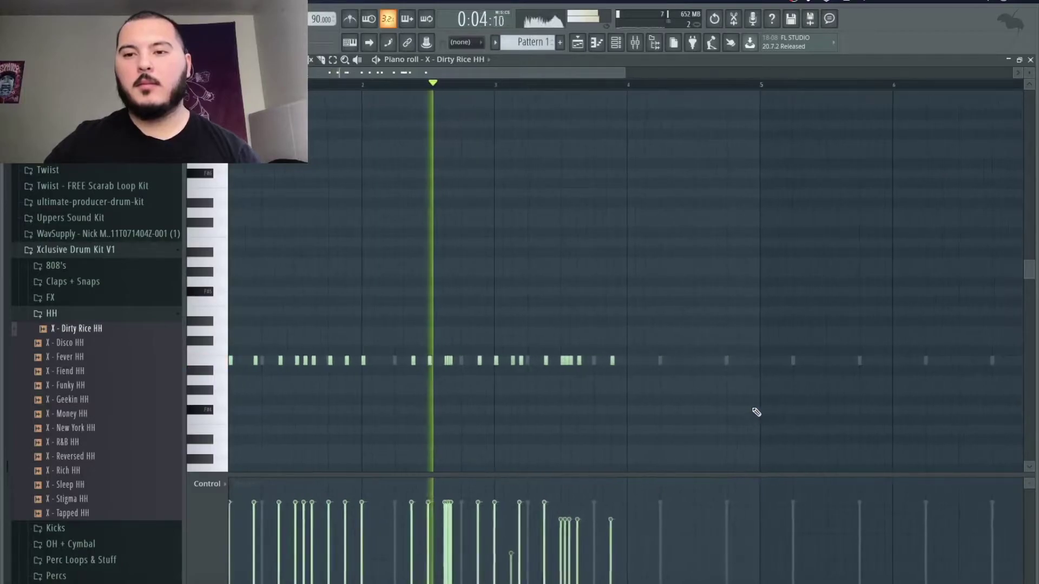
Duplicate the bar 2 hi-hat notes, including the roll, into bar 4
{"action": "scroll", "coordinate": [271, 383], "scroll_direction": "up", "scroll_amount": 2, "text": "ctrl"}
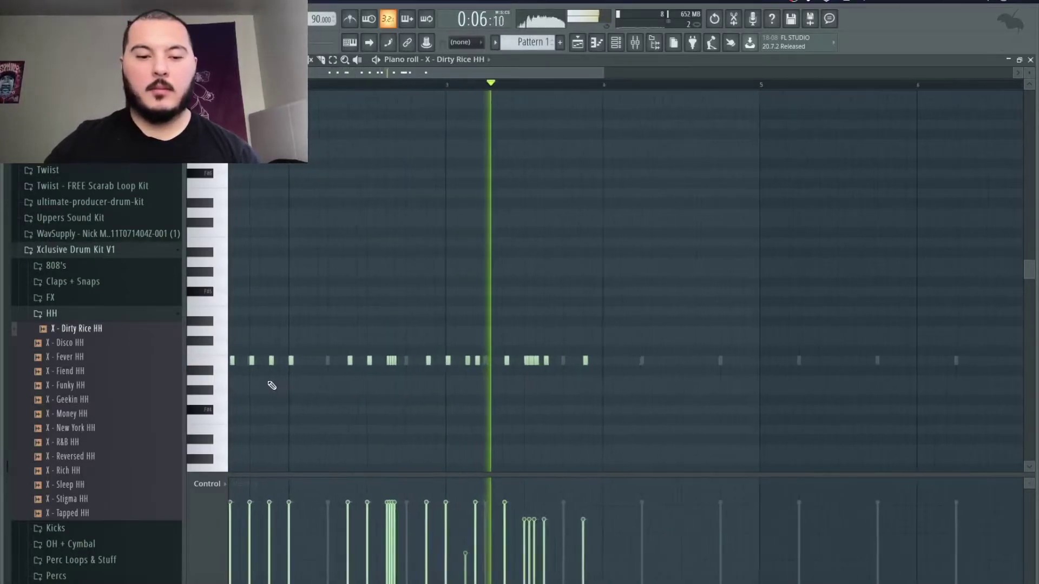
{"action": "left_click_drag", "start_coordinate": [441, 373], "coordinate": [297, 362]}
{"action": "key", "text": "ctrl+b"}
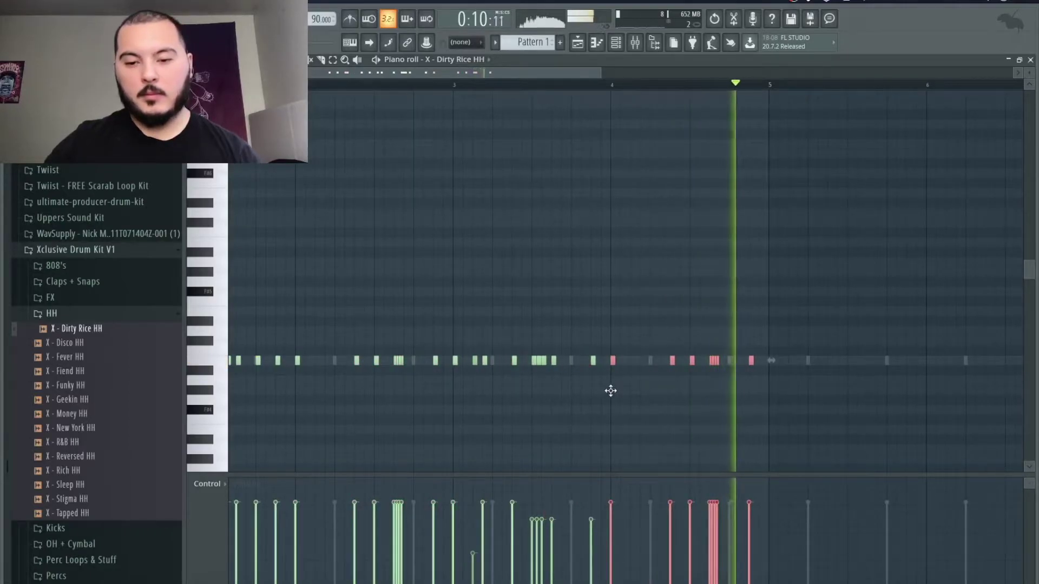
Add a slightly softer hi-hat note on beat 1.75 of bar 4 and delete the extra note at the start of bar 5
{"action": "scroll", "coordinate": [655, 411], "scroll_direction": "up", "scroll_amount": 4, "text": "ctrl"}
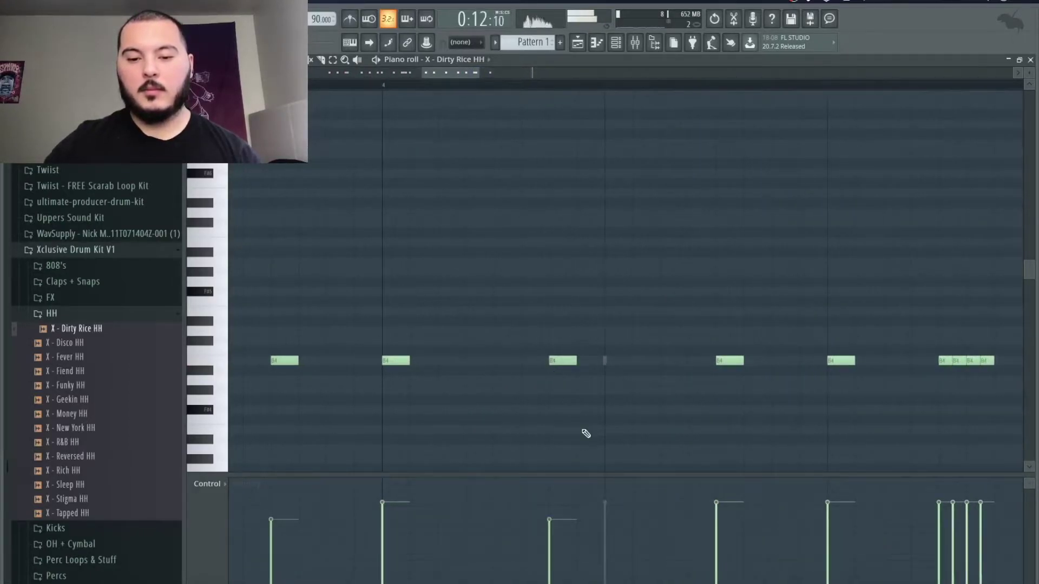
{"action": "scroll", "coordinate": [586, 434], "scroll_direction": "down", "scroll_amount": 5, "text": "ctrl"}
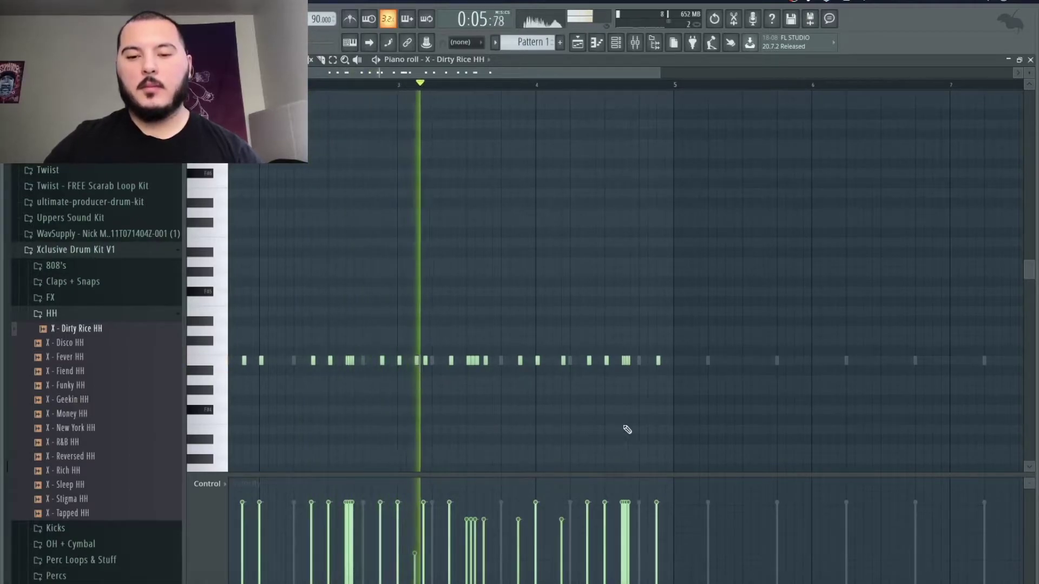
{"action": "scroll", "coordinate": [658, 365], "scroll_direction": "up", "scroll_amount": 4, "text": "ctrl"}
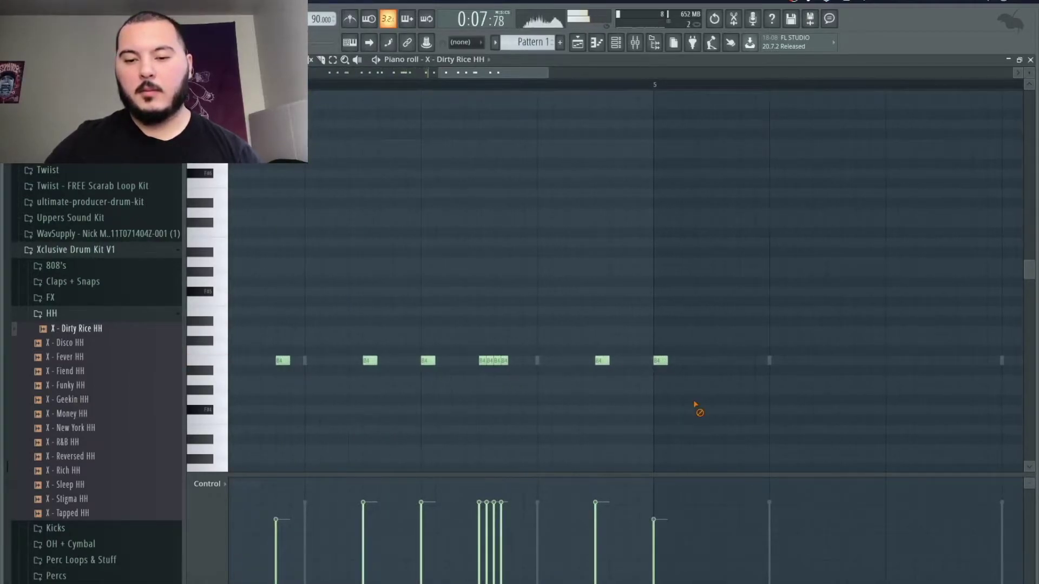
{"action": "key", "text": "ctrl+l"}
{"action": "right_click", "coordinate": [664, 363]}
Duplicate the four-bar hi-hat pattern into bars 5 to 8
{"action": "key", "text": "ctrl+b"}
{"action": "key", "text": "ctrl+d"}
{"action": "key", "text": "shift+d"}
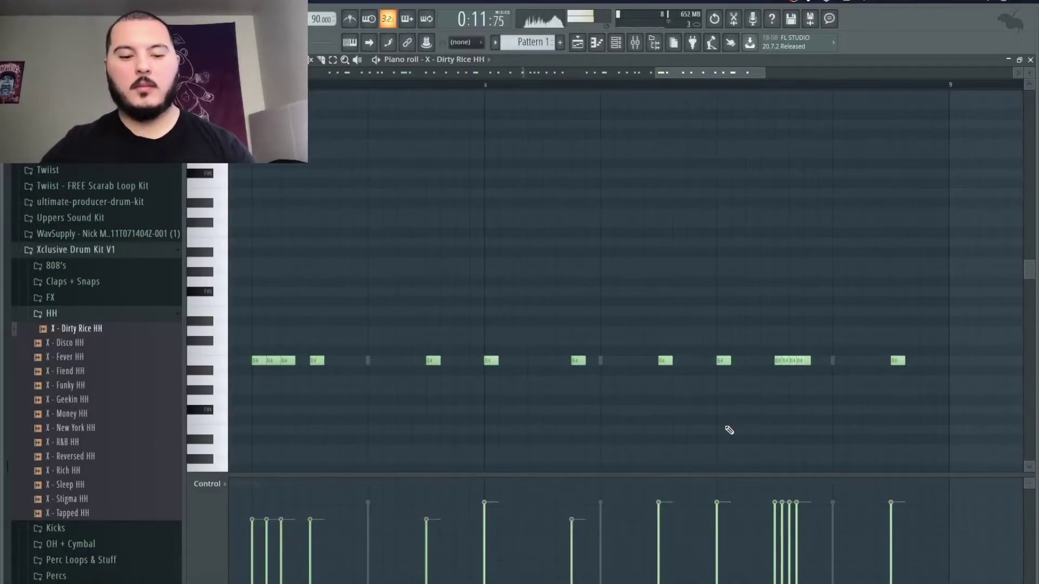
Randomize the levels of all the hi-hat notes in bipolar mode
{"action": "key", "text": "alt+r"}
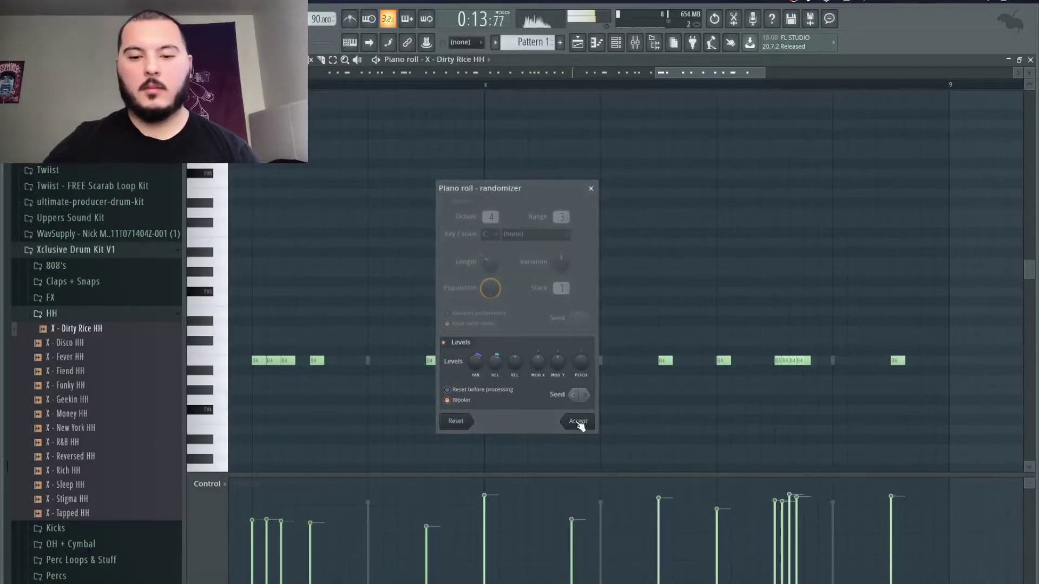
{"action": "left_click", "coordinate": [578, 422]}
{"action": "scroll", "coordinate": [622, 420], "scroll_direction": "down", "scroll_amount": 5}
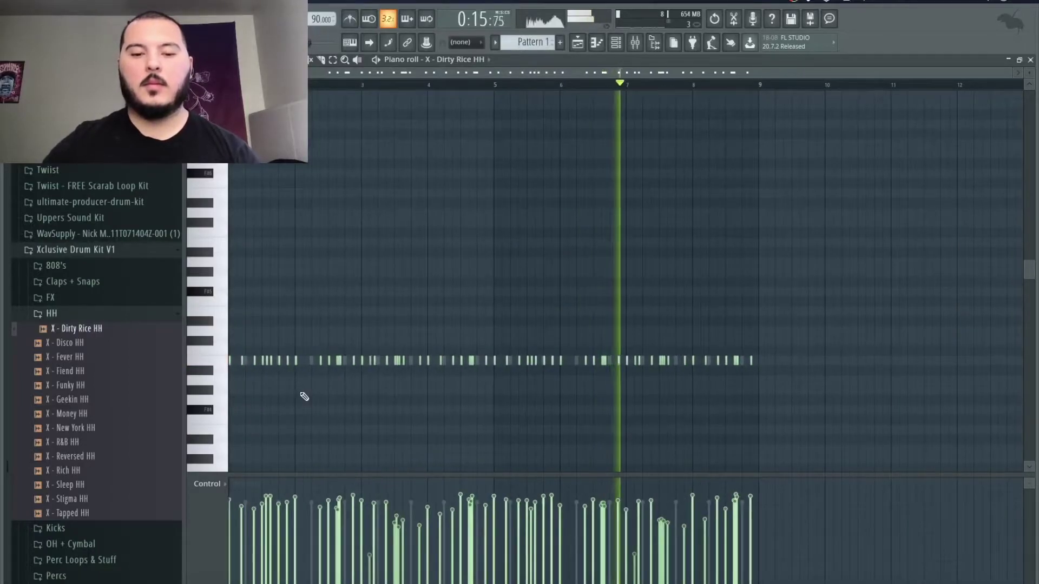
Adjust the time shift of the X - Dirty Rice HH channel while listening to the pattern
{"action": "left_click", "coordinate": [615, 45]}
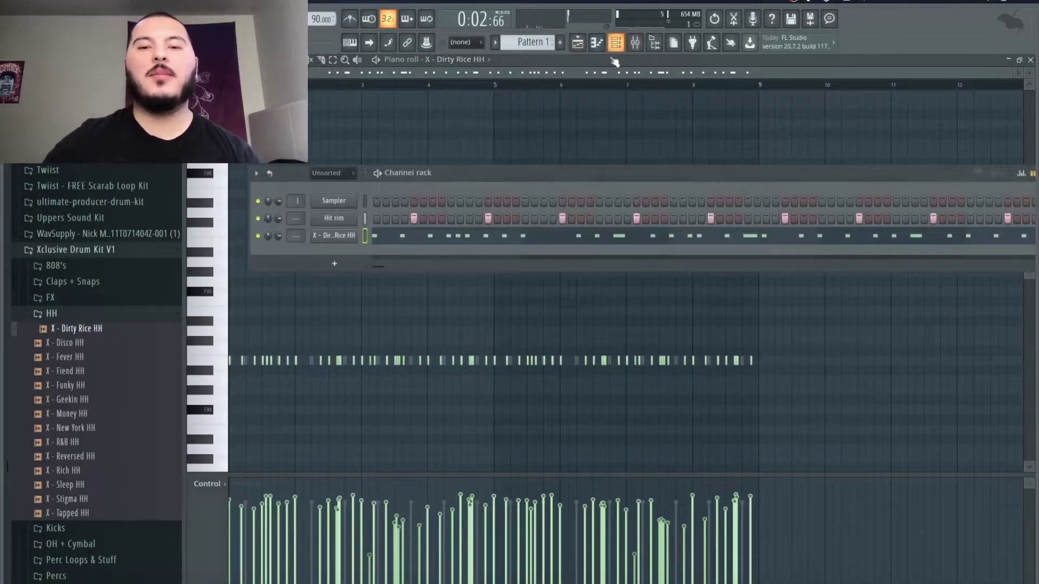
{"action": "left_click", "coordinate": [351, 236]}
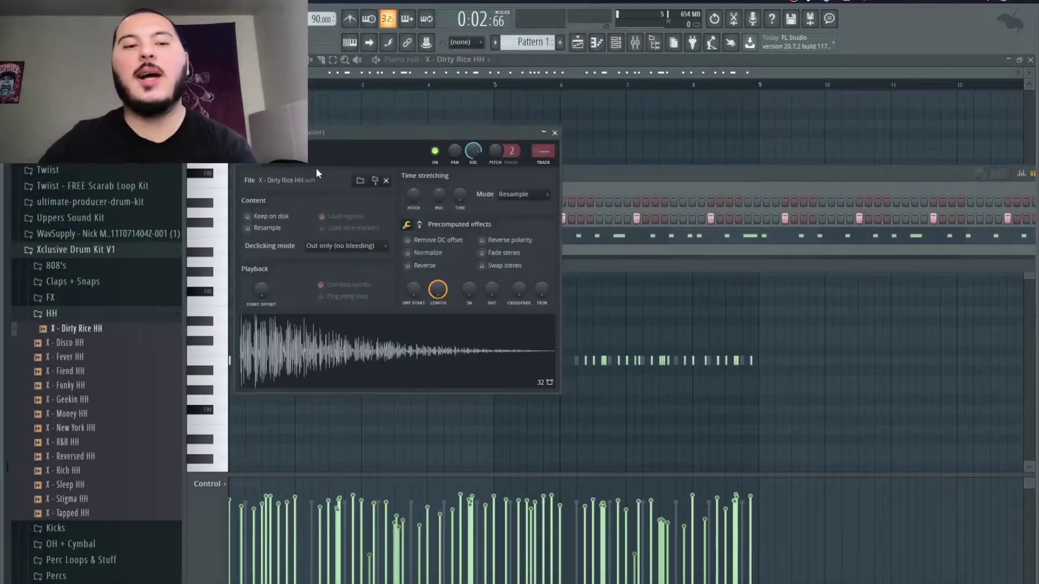
{"action": "left_click", "coordinate": [303, 154]}
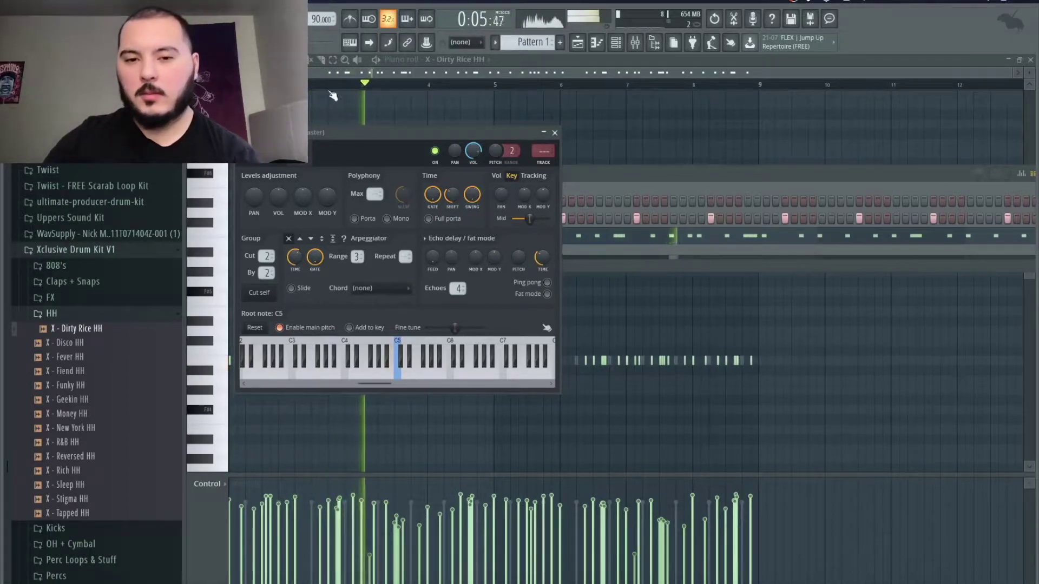
{"action": "left_click", "coordinate": [556, 133]}
{"action": "key", "text": "F6"}
{"action": "key", "text": "space"}
Browse The Bear Essentials kit, audition its percussion sounds and load TBE - Rimshot 1 into a new channel
{"action": "left_click", "coordinate": [22, 60]}
{"action": "left_click", "coordinate": [38, 354]}
{"action": "scroll", "coordinate": [62, 346], "scroll_direction": "down", "scroll_amount": 15}
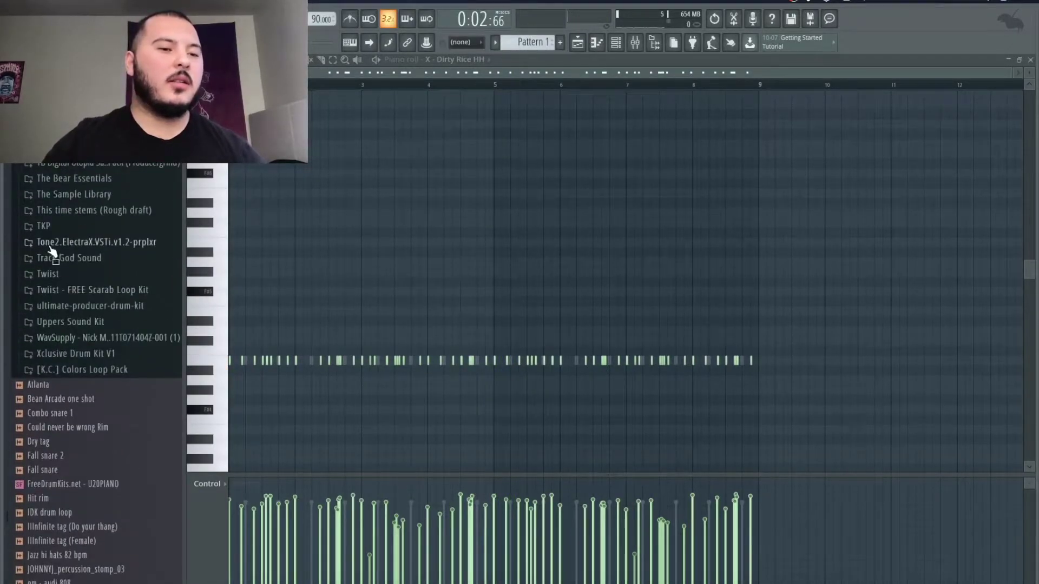
{"action": "left_click", "coordinate": [64, 180]}
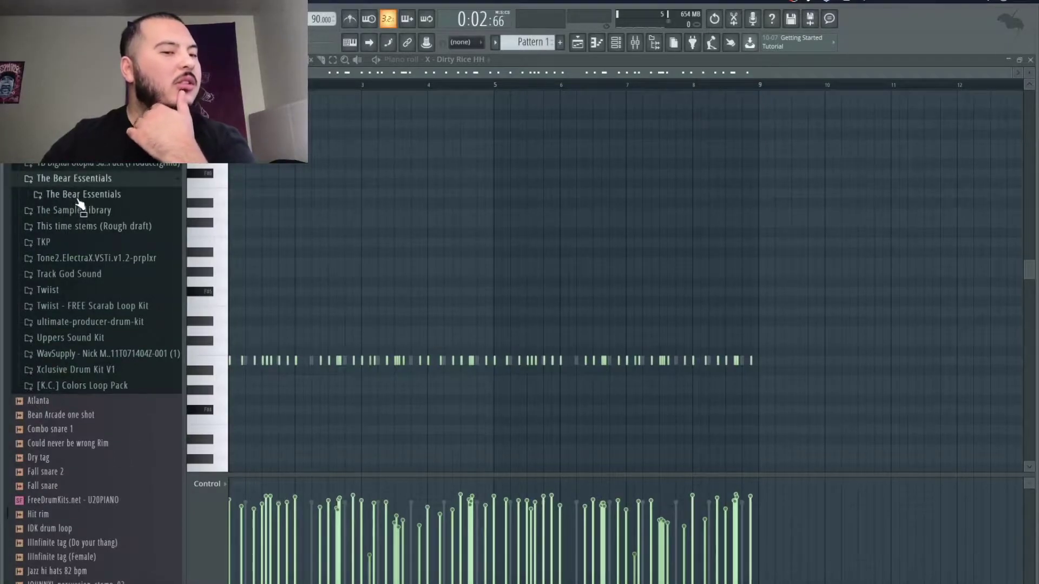
{"action": "left_click", "coordinate": [79, 196]}
{"action": "left_click", "coordinate": [70, 306]}
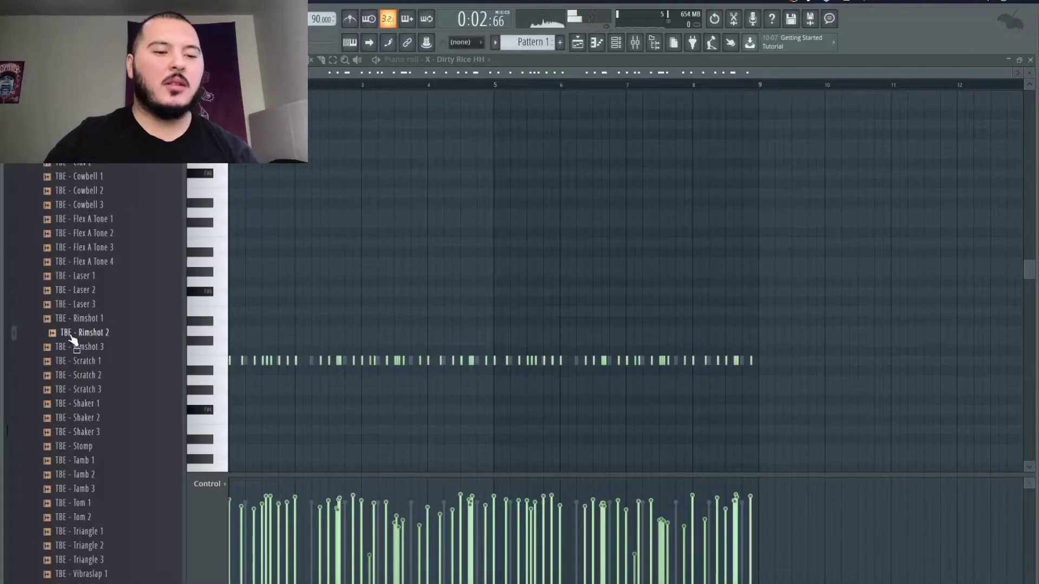
{"action": "right_click", "coordinate": [79, 322]}
{"action": "left_click", "coordinate": [121, 329]}
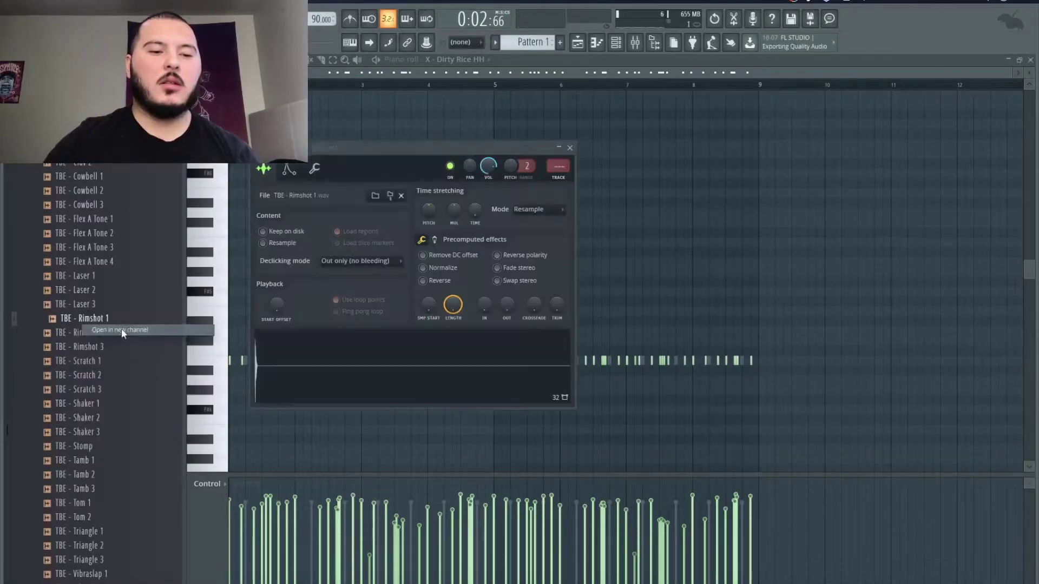
Load the TBE - Triangle 2 sample into a new channel
{"action": "scroll", "coordinate": [106, 292], "scroll_direction": "down", "scroll_amount": 5}
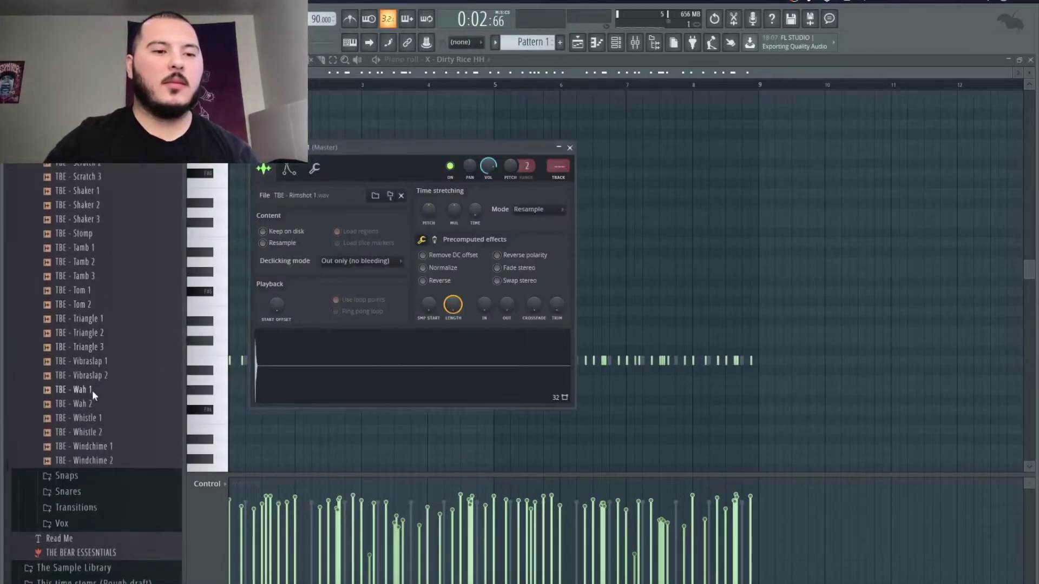
{"action": "right_click", "coordinate": [89, 334]}
{"action": "left_click", "coordinate": [113, 344]}
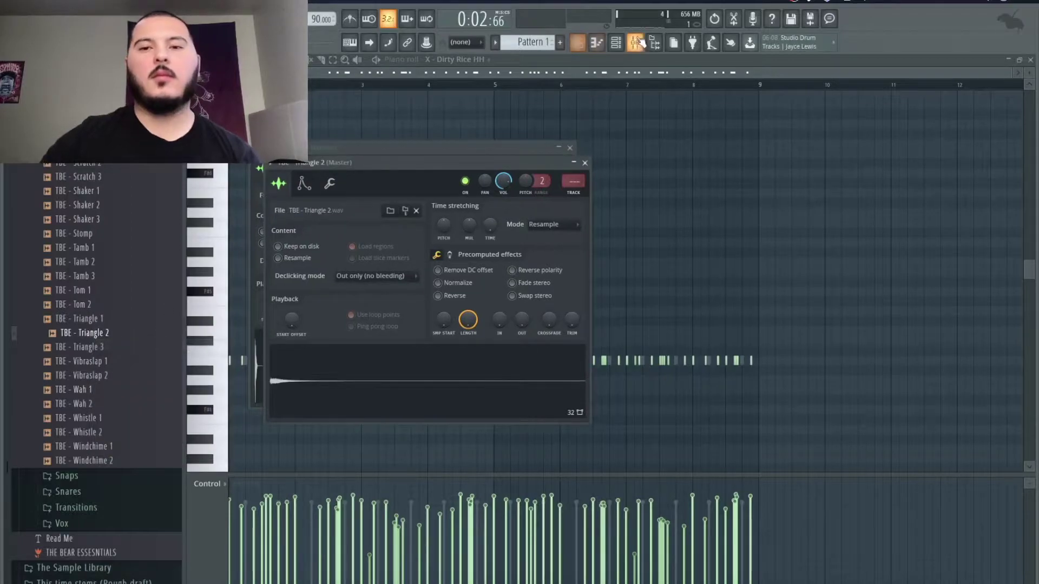
Add a TBE - Rimshot 1 note on beat 1.75 of bar 1 at full velocity and play the pattern
{"action": "left_click", "coordinate": [622, 43]}
{"action": "right_click", "coordinate": [339, 254]}
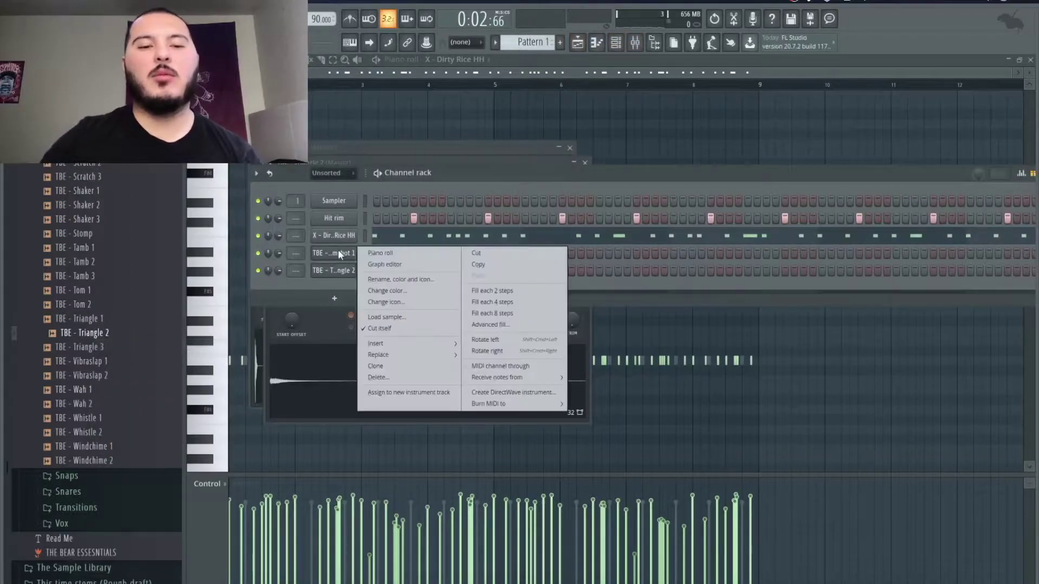
{"action": "left_click", "coordinate": [414, 255]}
{"action": "scroll", "coordinate": [218, 361], "scroll_direction": "up", "scroll_amount": 6}
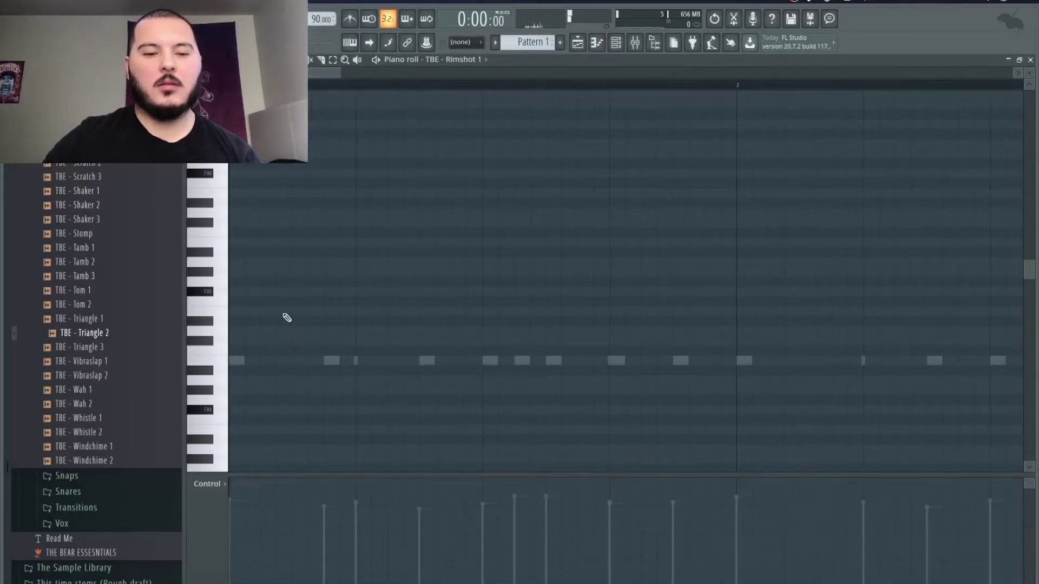
{"action": "left_click", "coordinate": [331, 360]}
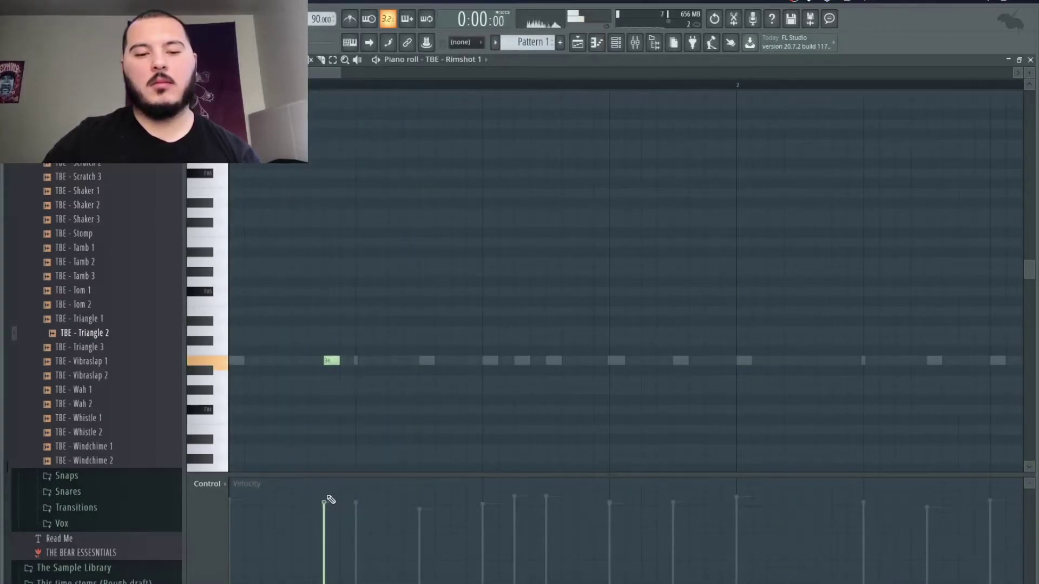
{"action": "key", "text": "space"}
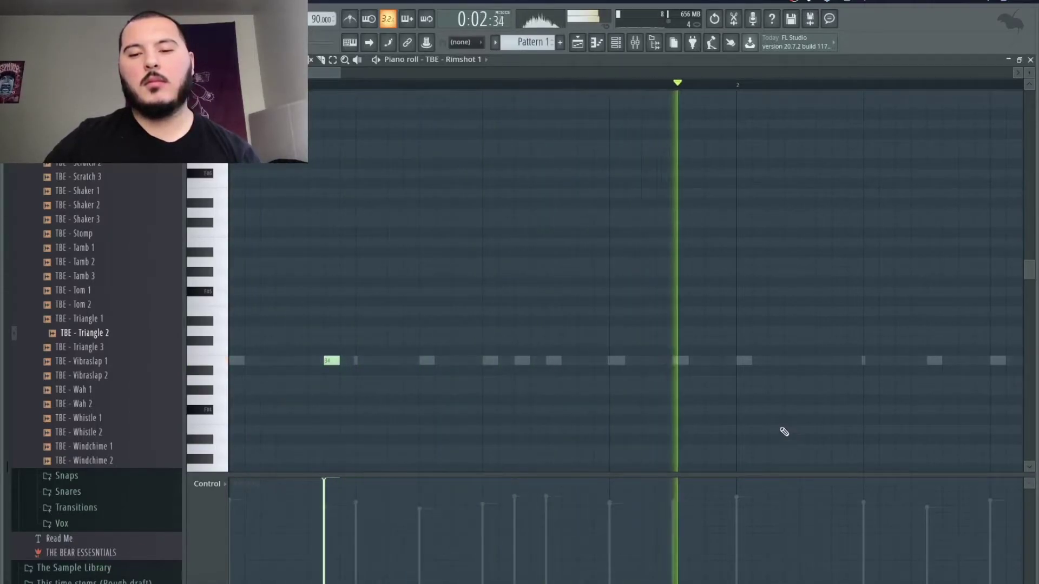
{"action": "key", "text": "space"}
Add full-velocity rimshot notes on beats 1.5 and 1.75 of bar 2 and play the pattern back
{"action": "left_click", "coordinate": [844, 366]}
{"action": "key", "text": "space"}
{"action": "scroll", "coordinate": [802, 439], "scroll_direction": "down", "scroll_amount": 6}
{"action": "scroll", "coordinate": [290, 400], "scroll_direction": "up", "scroll_amount": 2}
{"action": "scroll", "coordinate": [290, 400], "scroll_direction": "up", "scroll_amount": 1}
{"action": "key", "text": "space"}
{"action": "key", "text": "space"}
{"action": "scroll", "coordinate": [311, 380], "scroll_direction": "up", "scroll_amount": 2}
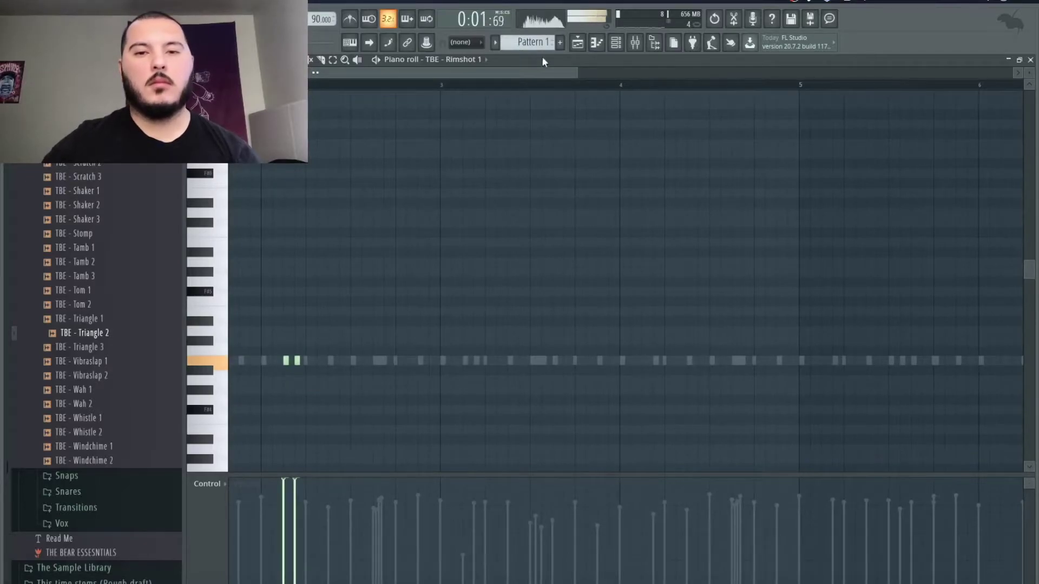
{"action": "key", "text": "space"}
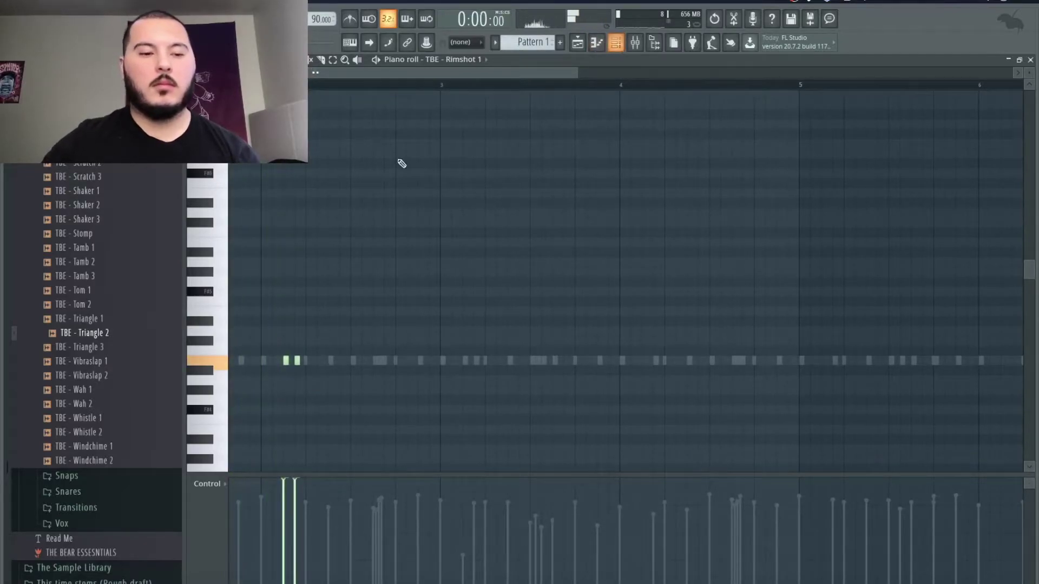
Check the pitch of the TBE - Triangle 2 sample in the pitch corrector and close it
{"action": "left_click", "coordinate": [616, 43]}
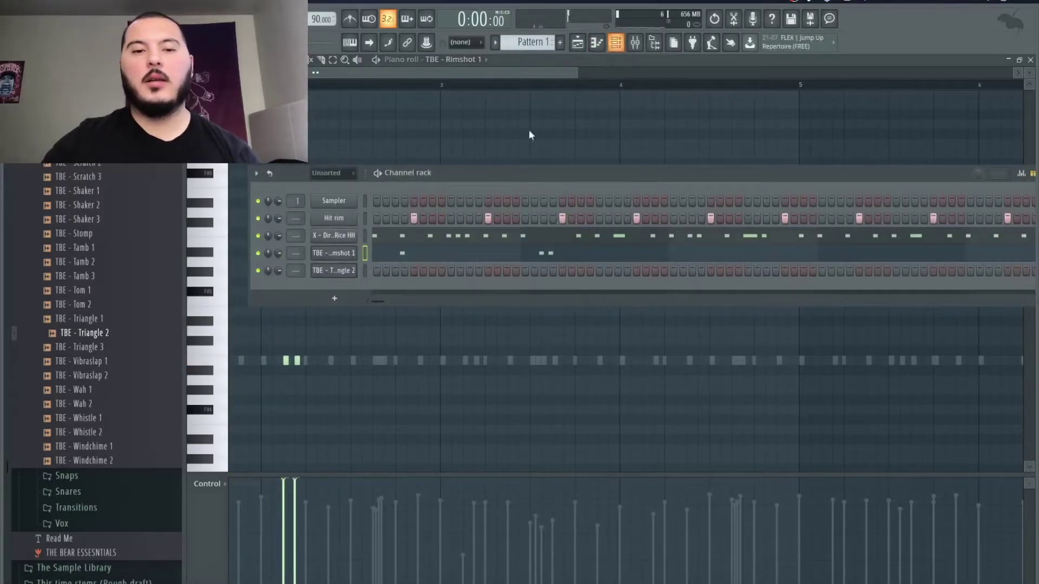
{"action": "right_click", "coordinate": [346, 266]}
{"action": "key", "text": "Escape"}
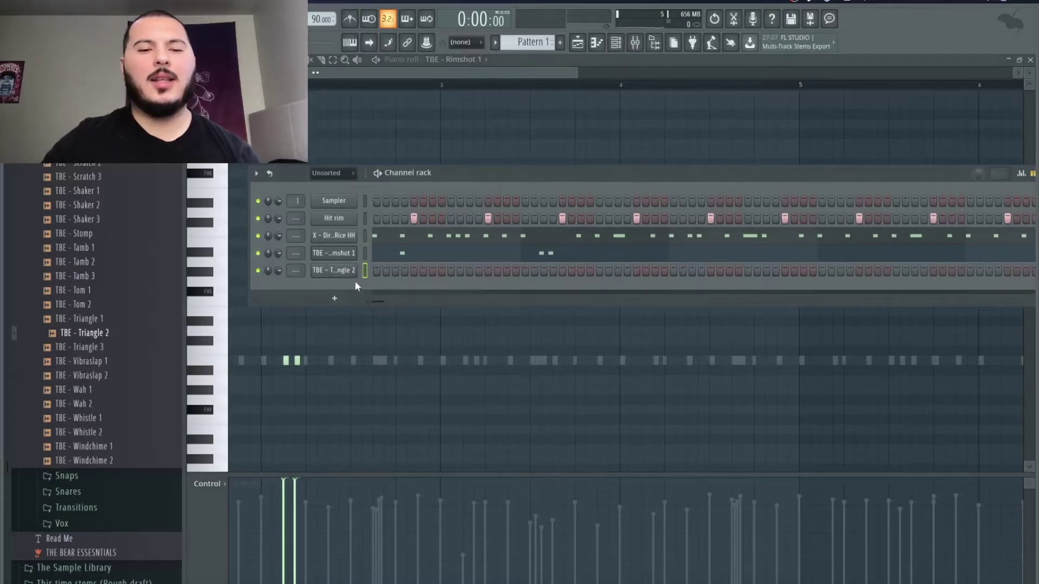
{"action": "left_click", "coordinate": [352, 273]}
{"action": "right_click", "coordinate": [367, 388]}
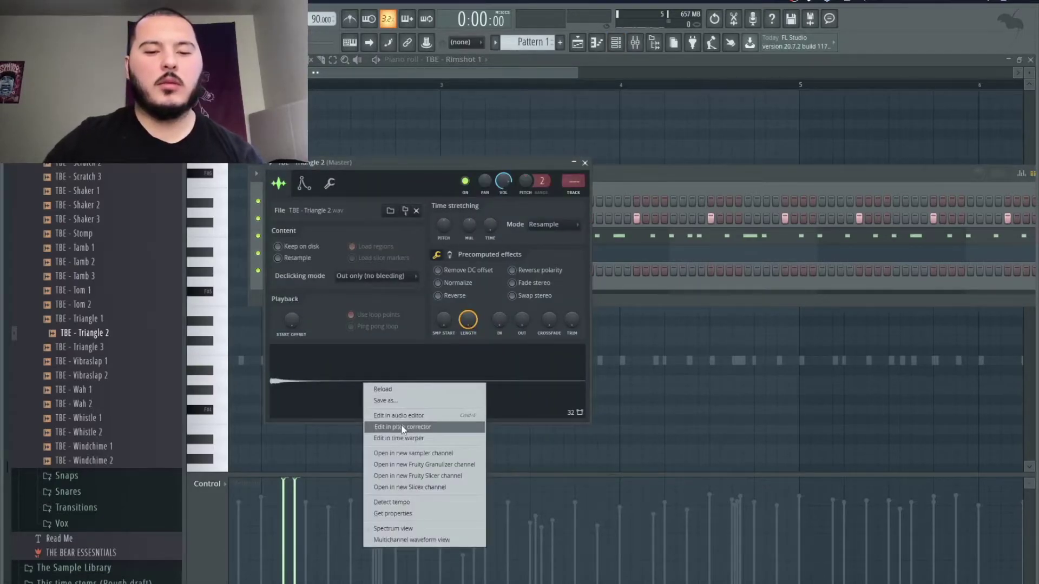
{"action": "left_click", "coordinate": [403, 428]}
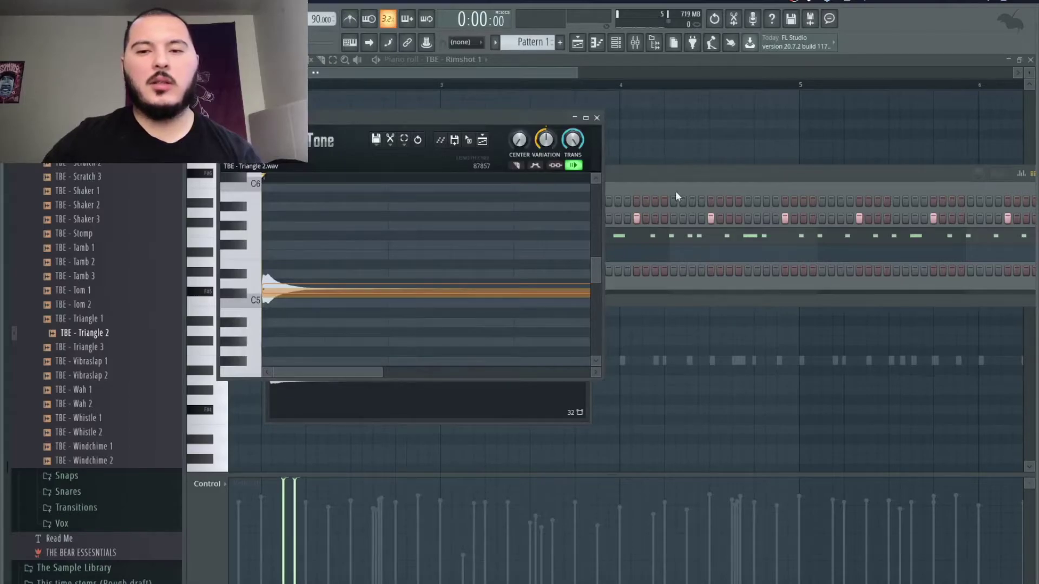
{"action": "left_click", "coordinate": [598, 118]}
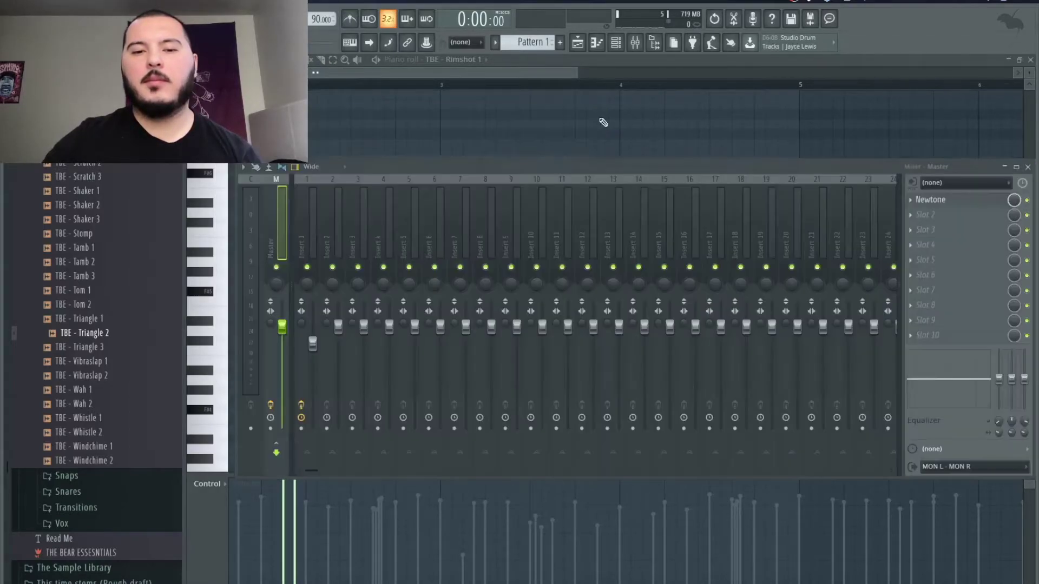
Tune the TBE - Triangle 2 channel with its time-stretching pitch, using the Auto stretch mode
{"action": "left_click", "coordinate": [617, 43]}
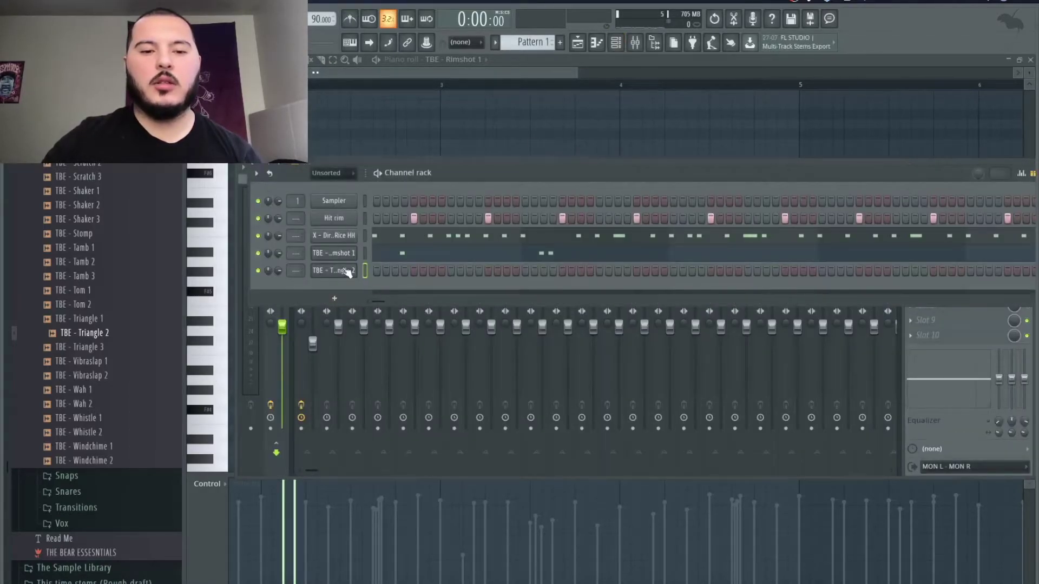
{"action": "left_click", "coordinate": [347, 271]}
{"action": "left_click", "coordinate": [329, 184]}
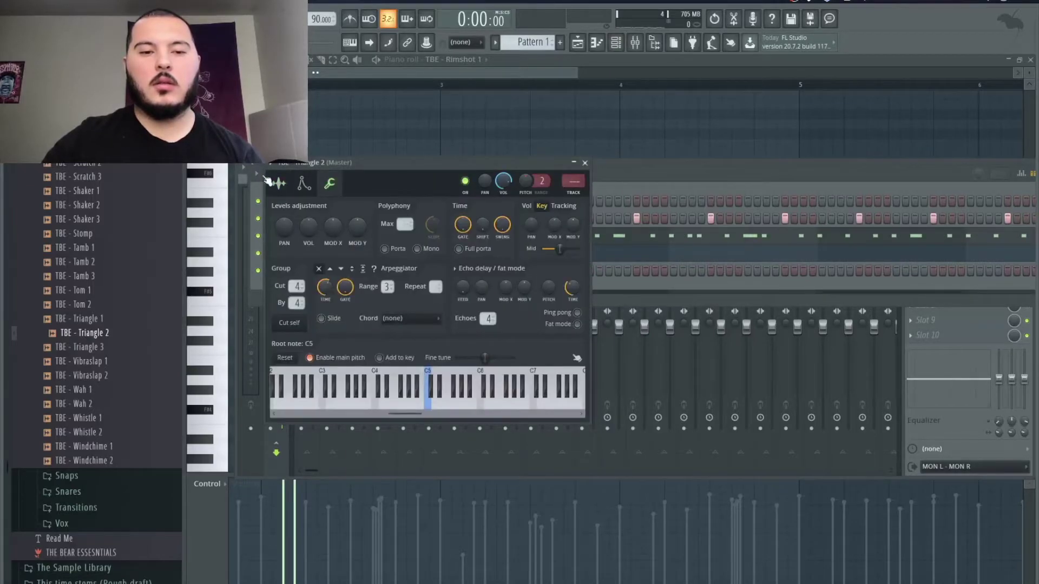
{"action": "left_click", "coordinate": [256, 174]}
{"action": "left_click", "coordinate": [450, 169]}
{"action": "left_click", "coordinate": [457, 162]}
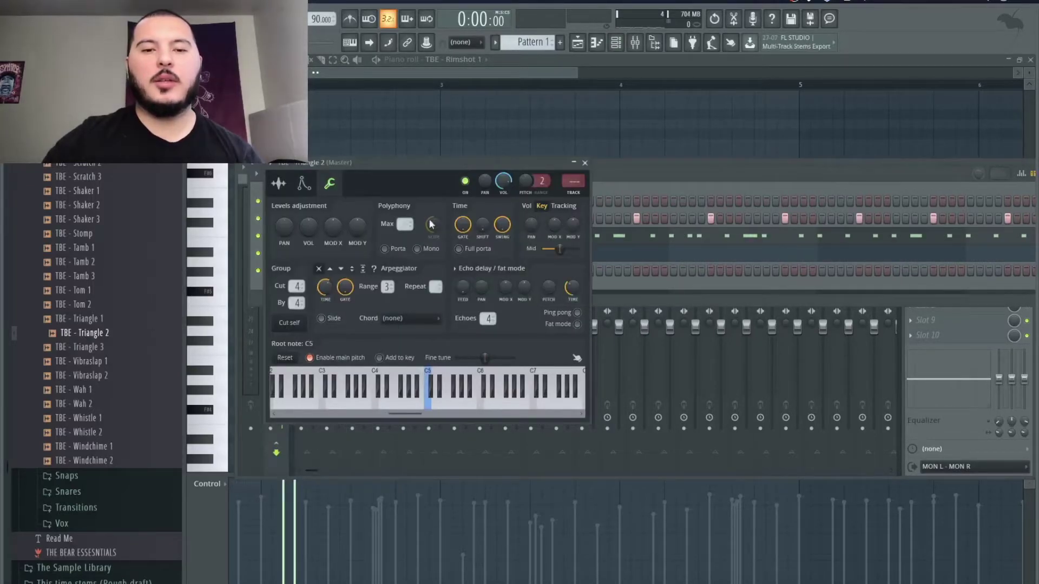
{"action": "left_click", "coordinate": [279, 184]}
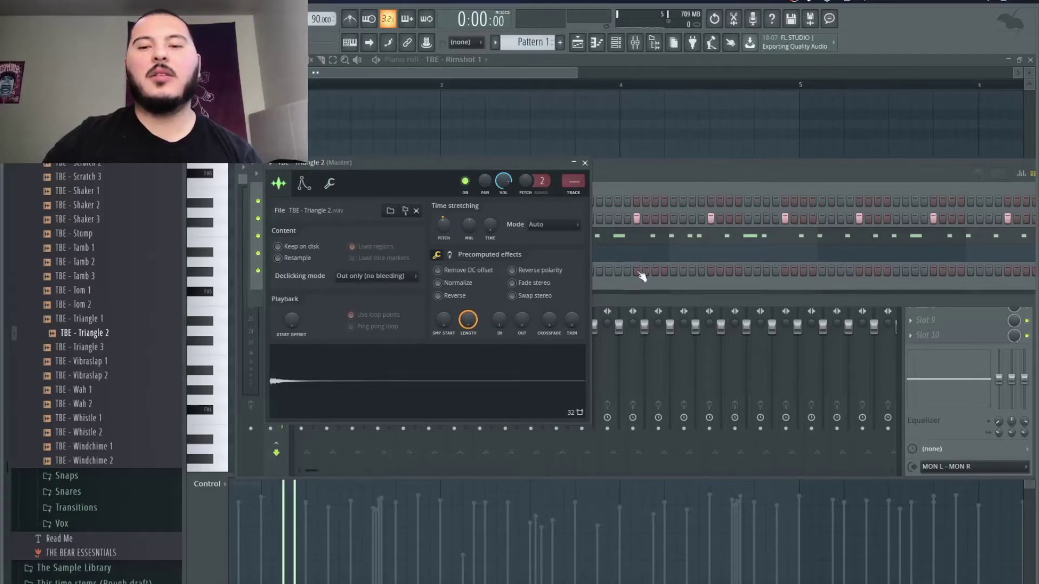
{"action": "left_click", "coordinate": [474, 285]}
Add TBE - Triangle 2 notes at C#5 on beat 4.5 of bars 1 and 3 while playing the pattern
{"action": "right_click", "coordinate": [348, 273]}
{"action": "left_click", "coordinate": [367, 271]}
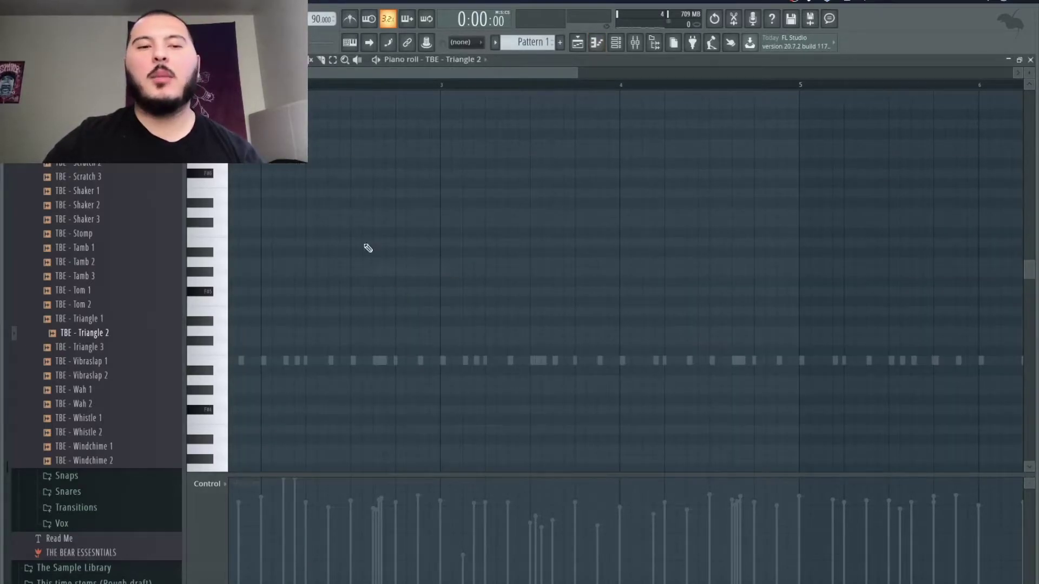
{"action": "left_click_drag", "start_coordinate": [333, 73], "coordinate": [280, 73]}
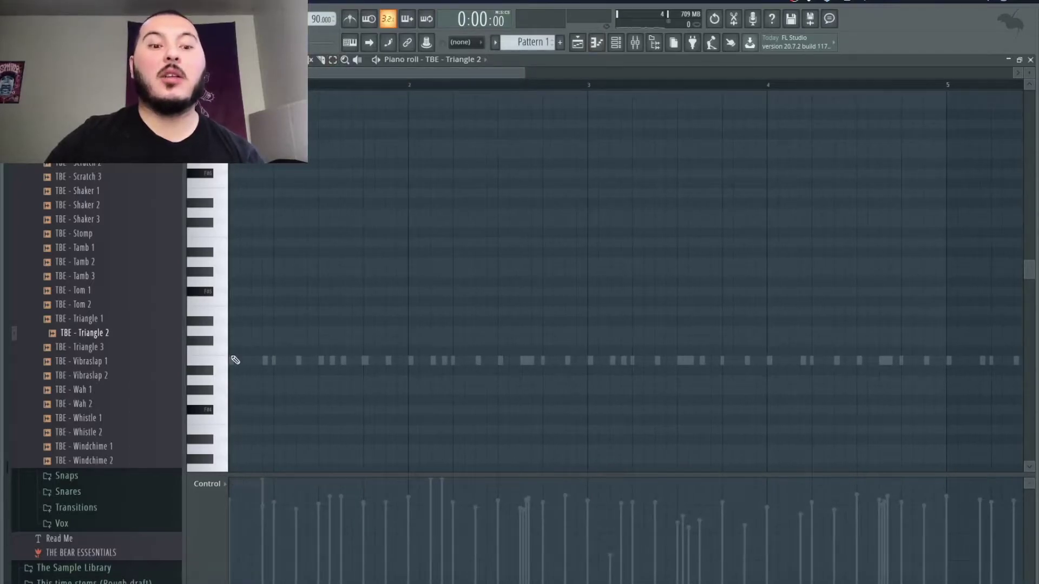
{"action": "scroll", "coordinate": [269, 362], "scroll_direction": "up", "scroll_amount": 1}
{"action": "scroll", "coordinate": [268, 363], "scroll_direction": "down", "scroll_amount": 5}
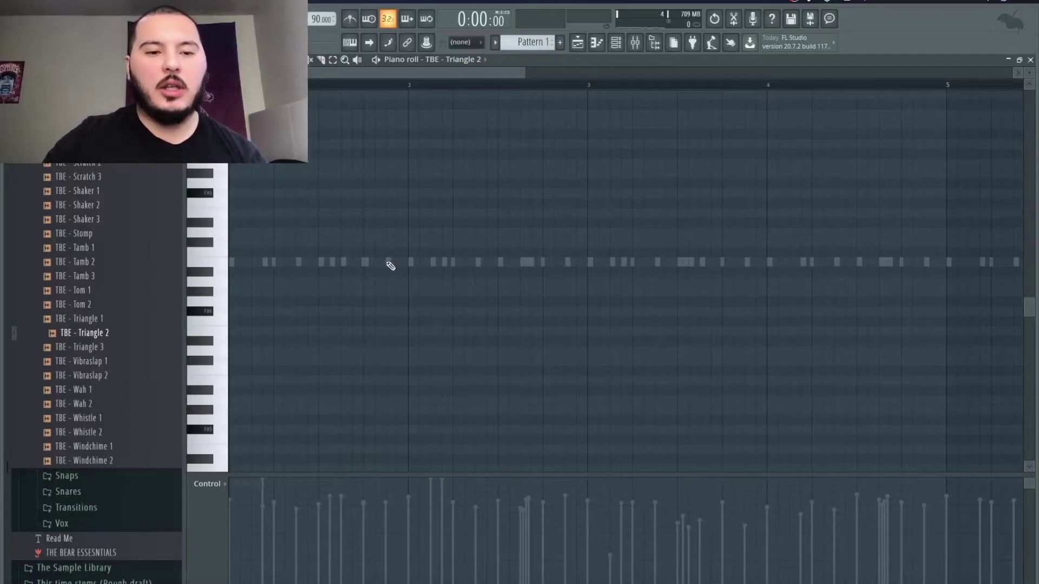
{"action": "key", "text": "space"}
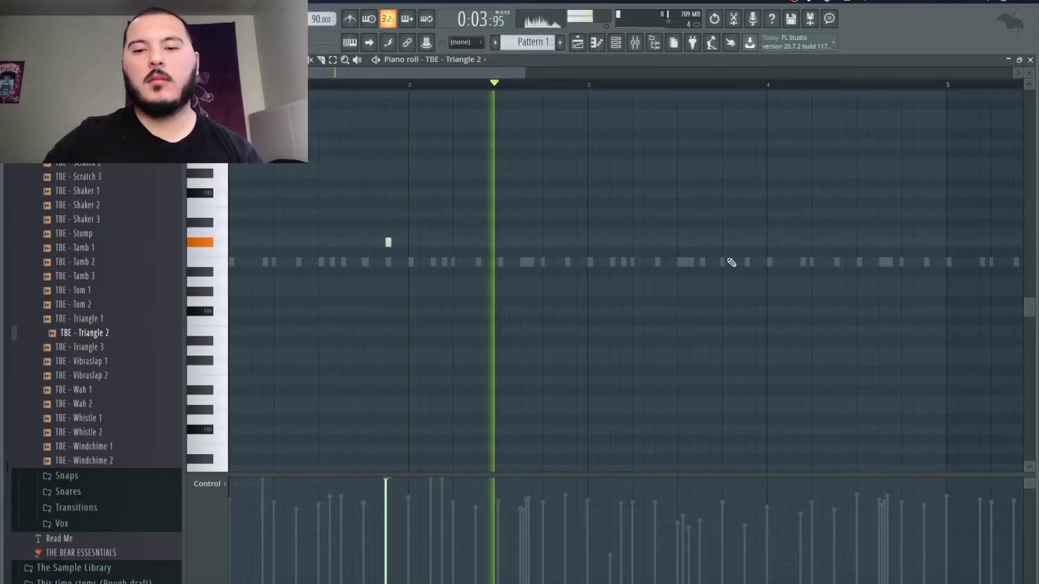
{"action": "left_click", "coordinate": [746, 242]}
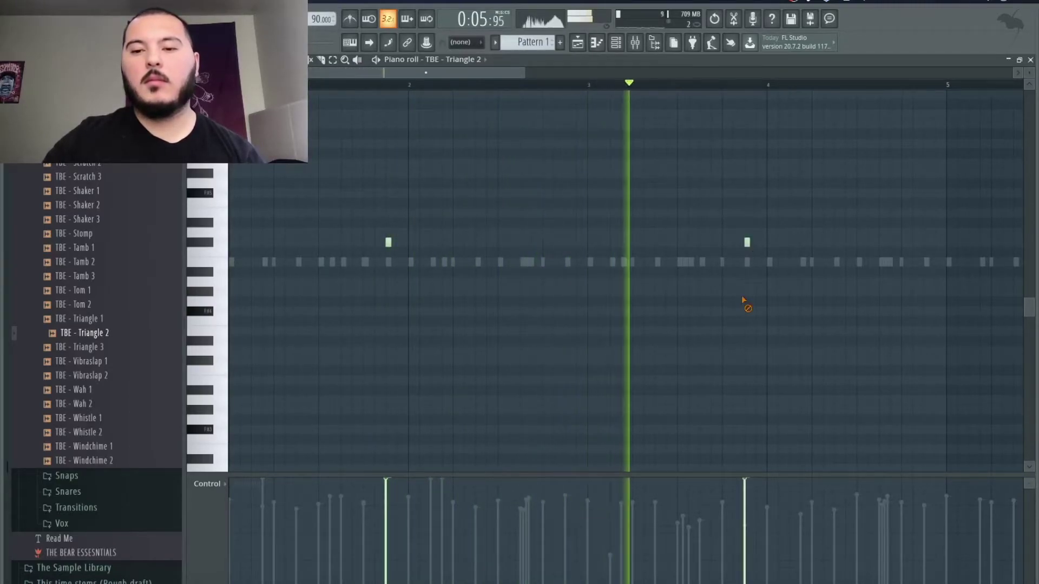
Duplicate the TBE - Triangle 2 notes from bars 1 to 4 into bars 5 to 8
{"action": "left_click_drag", "start_coordinate": [947, 86], "coordinate": [409, 87]}
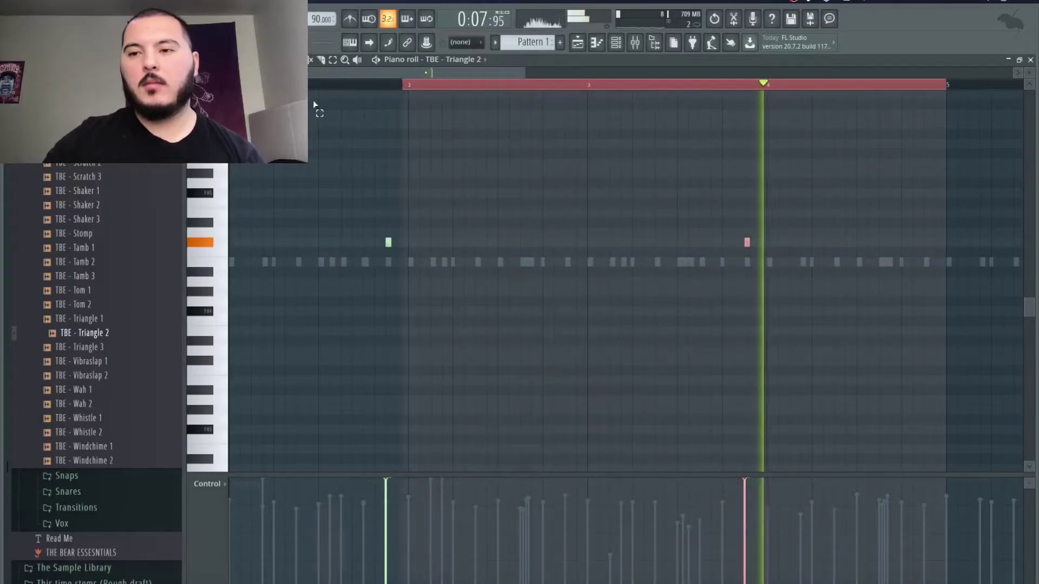
{"action": "left_click_drag", "start_coordinate": [314, 105], "coordinate": [287, 103]}
{"action": "key", "text": "ctrl+b"}
{"action": "left_click", "coordinate": [395, 318], "text": "ctrl"}
{"action": "scroll", "coordinate": [413, 304], "scroll_direction": "down", "scroll_amount": 4}
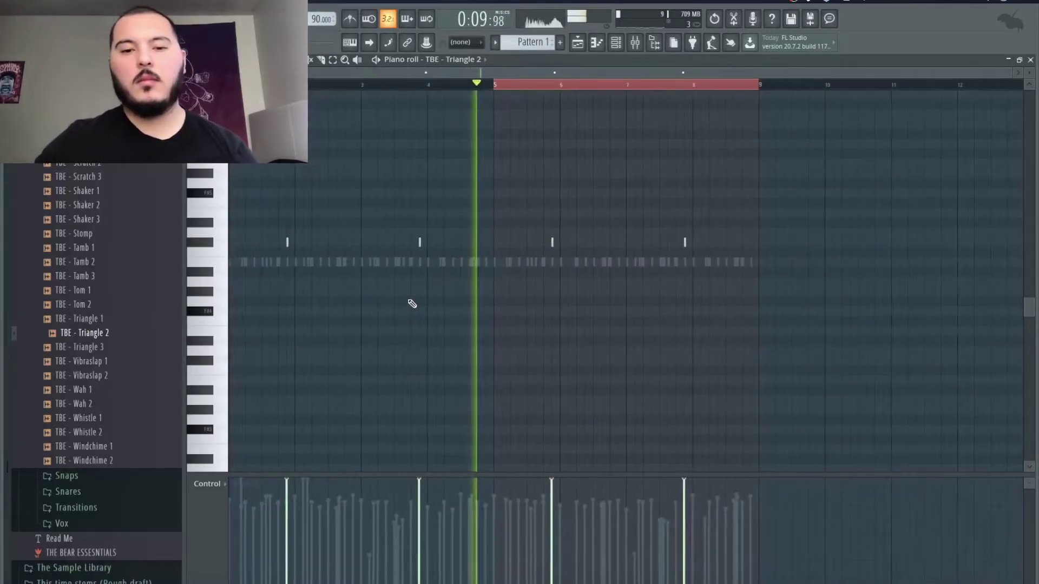
Set the TBE - Triangle 2 channel to cut itself with cut group 4 and play the pattern back
{"action": "left_click", "coordinate": [616, 42]}
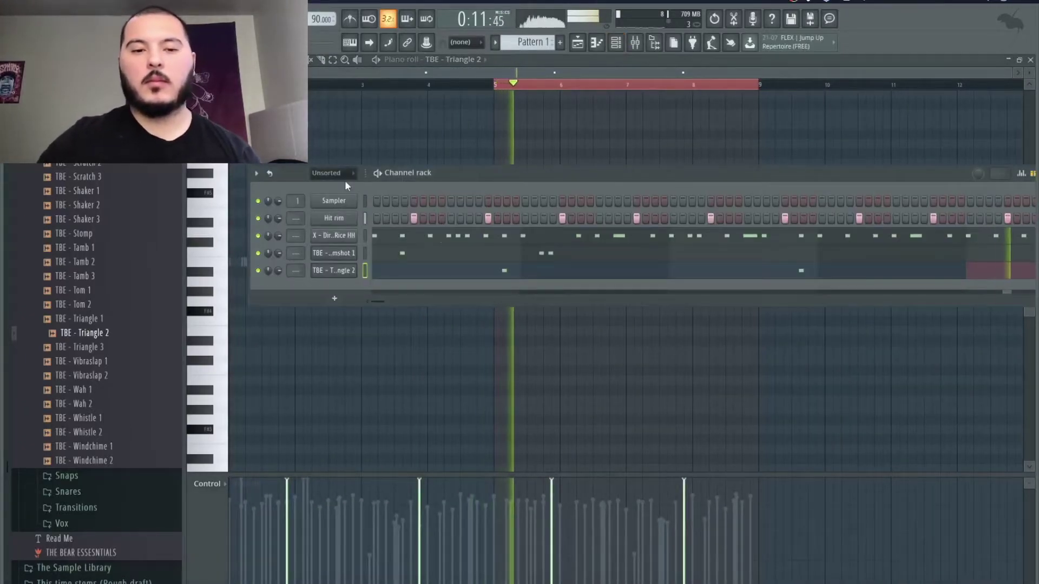
{"action": "left_click", "coordinate": [348, 273]}
{"action": "left_click", "coordinate": [329, 186]}
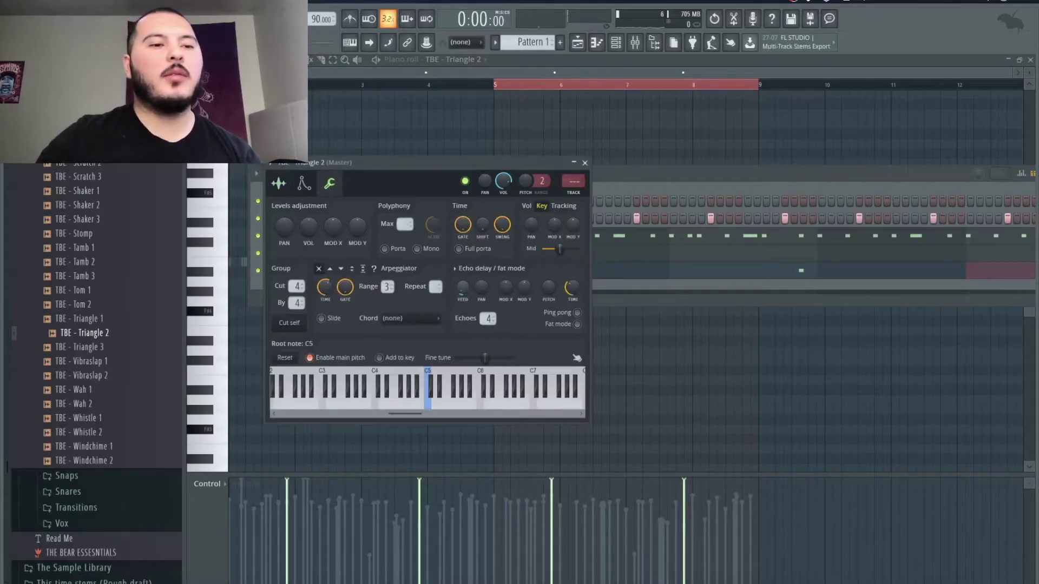
{"action": "key", "text": "space"}
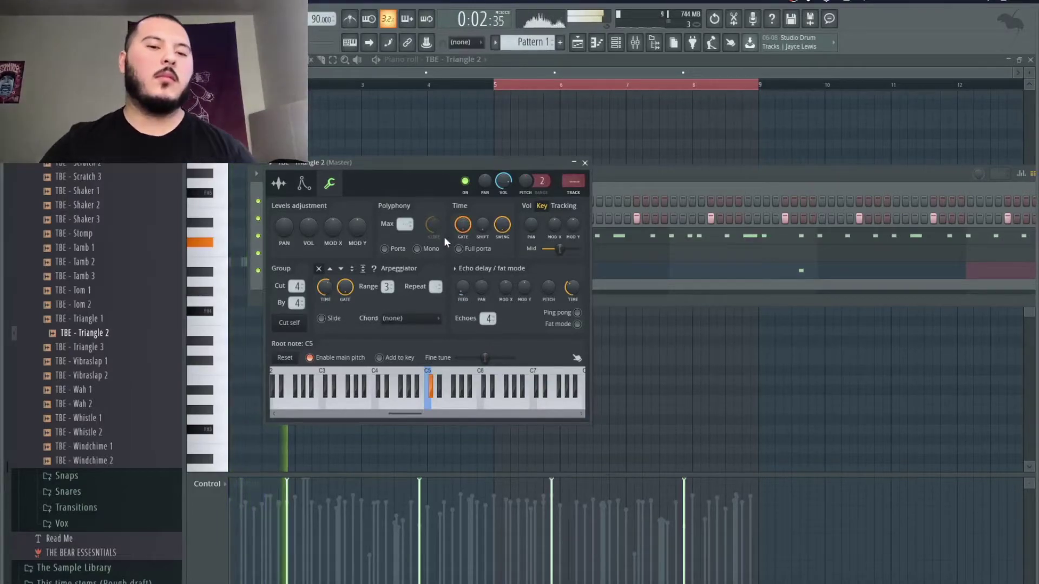
{"action": "key", "text": "space"}
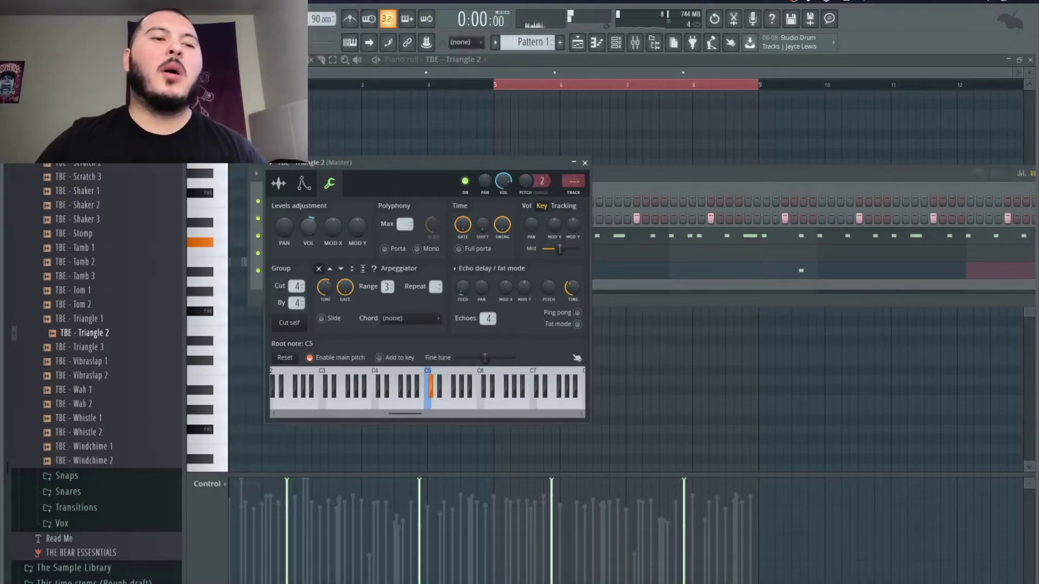
{"action": "key", "text": "space"}
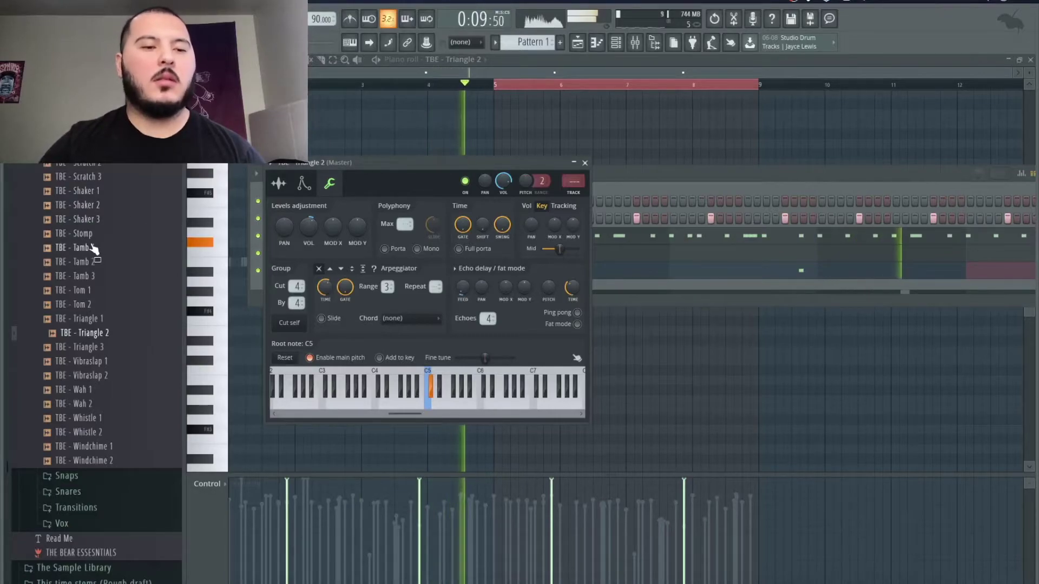
{"action": "key", "text": "space"}
Open the TBE - Stomp sample in a new channel and add a hit on its first step
{"action": "right_click", "coordinate": [92, 238]}
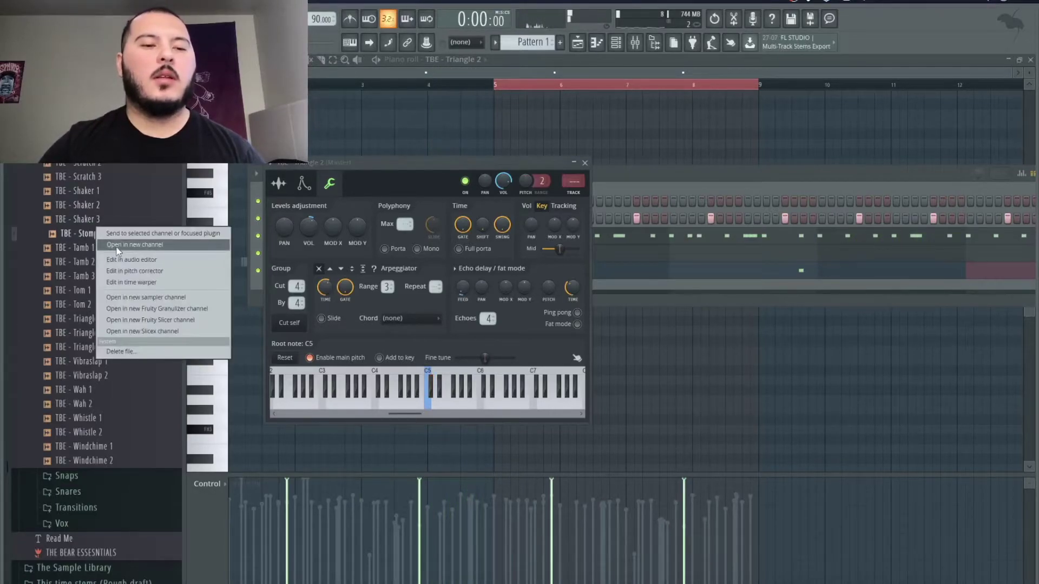
{"action": "left_click", "coordinate": [119, 250]}
{"action": "left_click", "coordinate": [684, 322]}
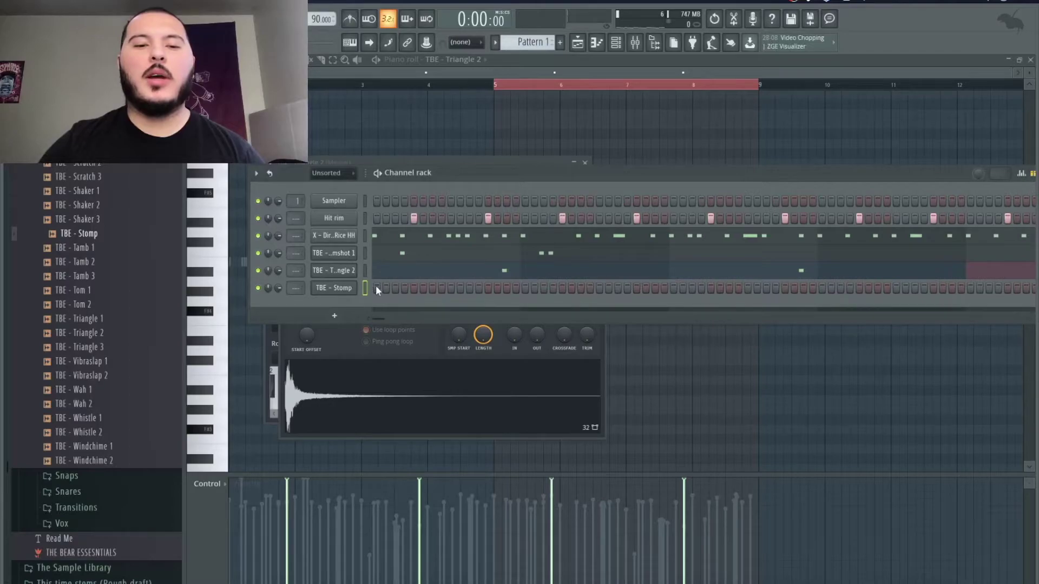
Set the TBE - Stomp channel to cut itself with cut group 5
{"action": "left_click", "coordinate": [353, 289]}
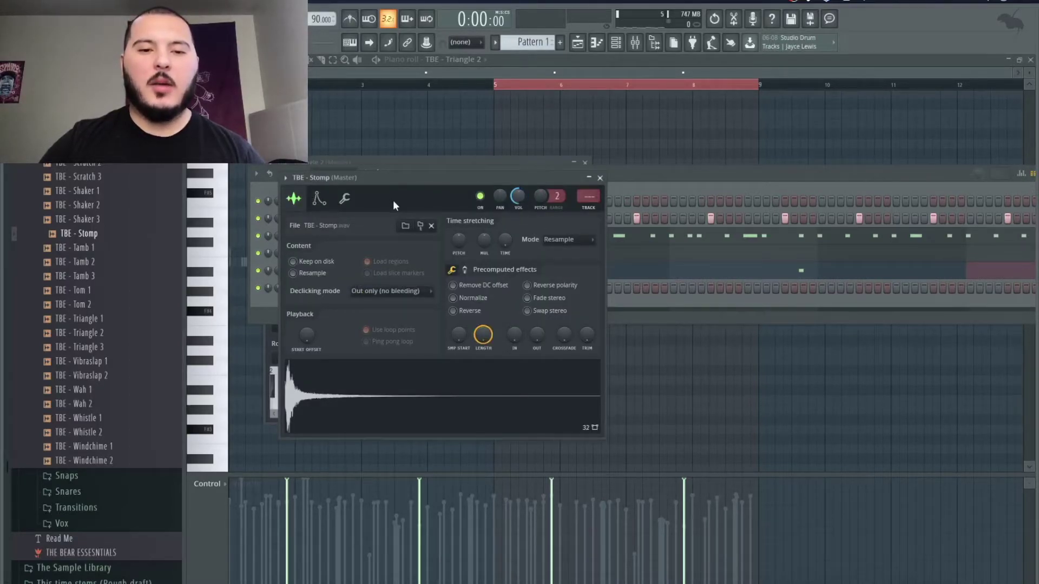
{"action": "left_click", "coordinate": [346, 199]}
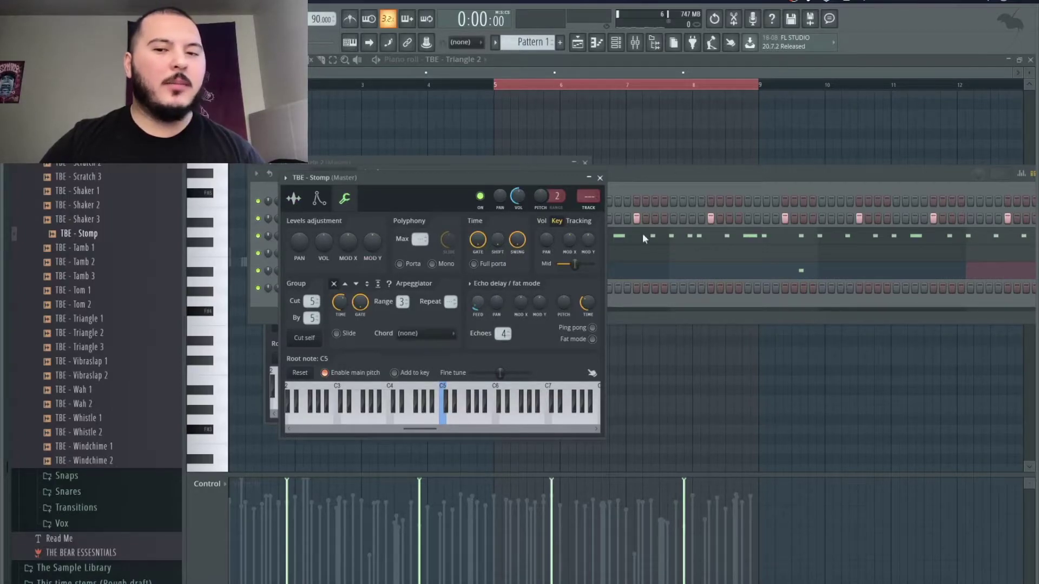
{"action": "left_click", "coordinate": [662, 190]}
Show all channels in the channel rack and delete the unused Sampler channel
{"action": "left_click_drag", "start_coordinate": [366, 217], "coordinate": [365, 270]}
{"action": "left_click", "coordinate": [347, 173]}
{"action": "left_click", "coordinate": [339, 186]}
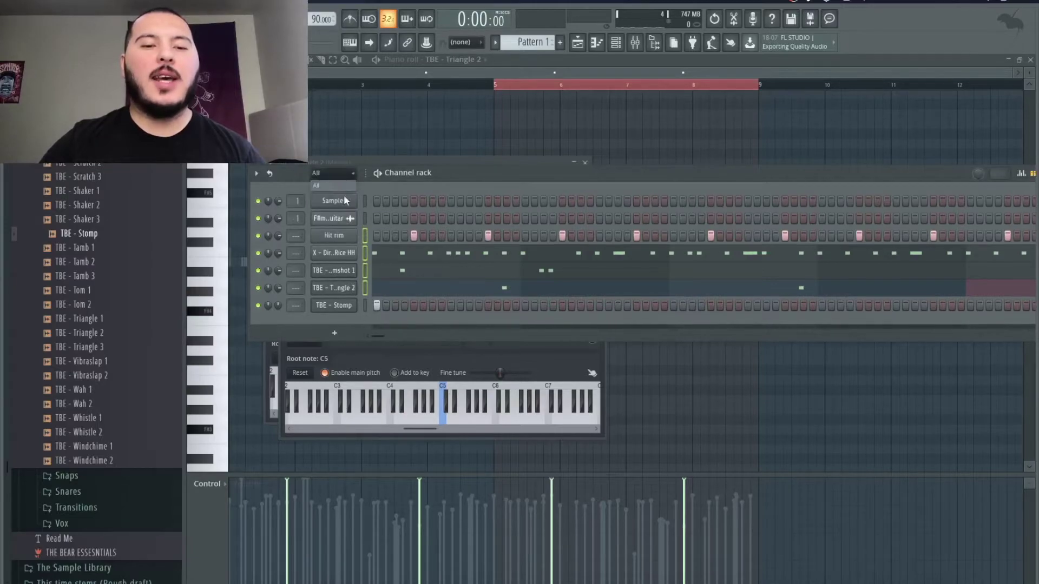
{"action": "left_click", "coordinate": [365, 221]}
{"action": "left_click", "coordinate": [364, 306]}
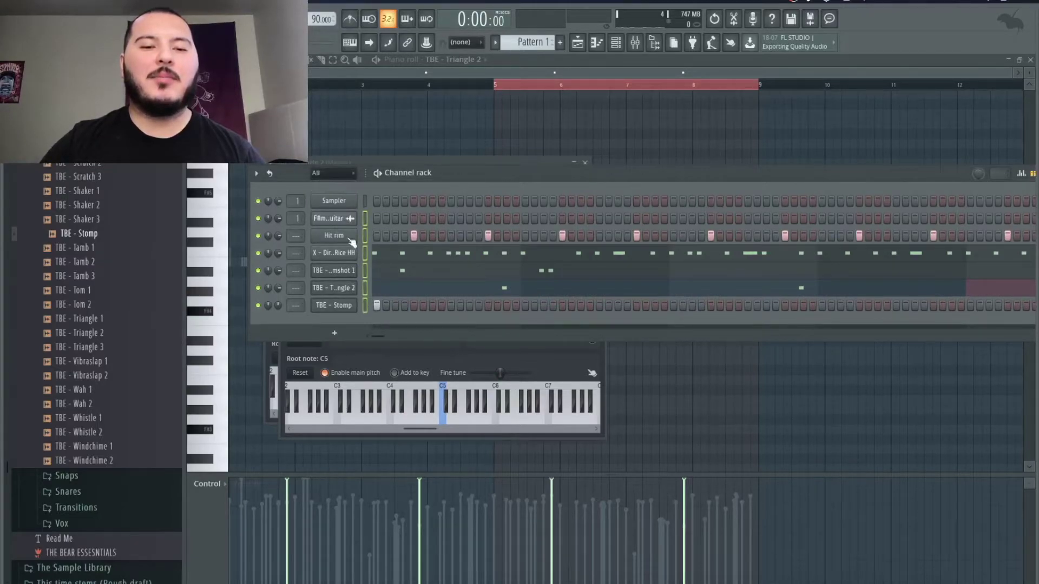
{"action": "right_click", "coordinate": [355, 203]}
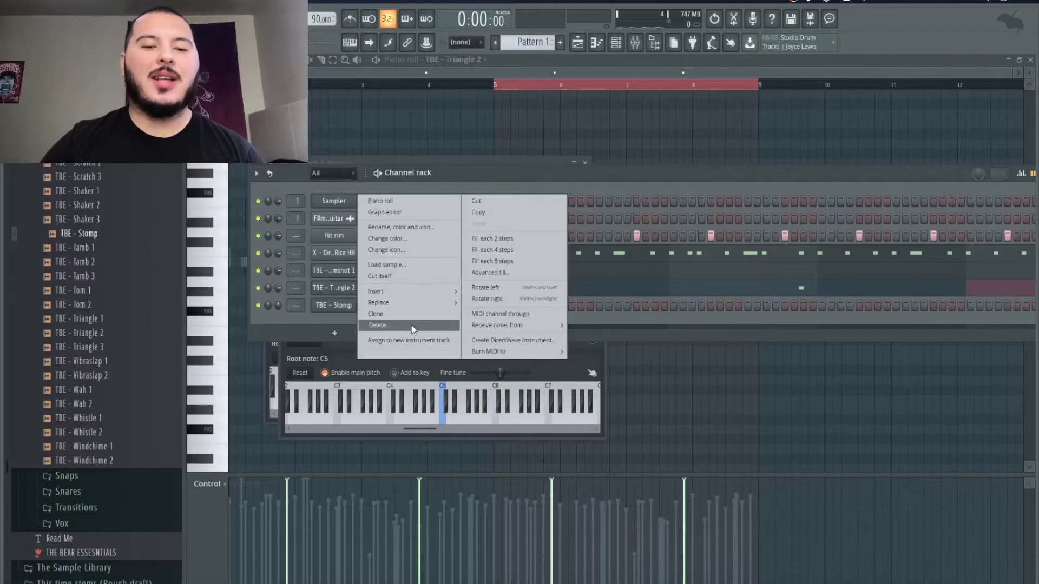
{"action": "left_click", "coordinate": [411, 326]}
{"action": "left_click", "coordinate": [569, 349]}
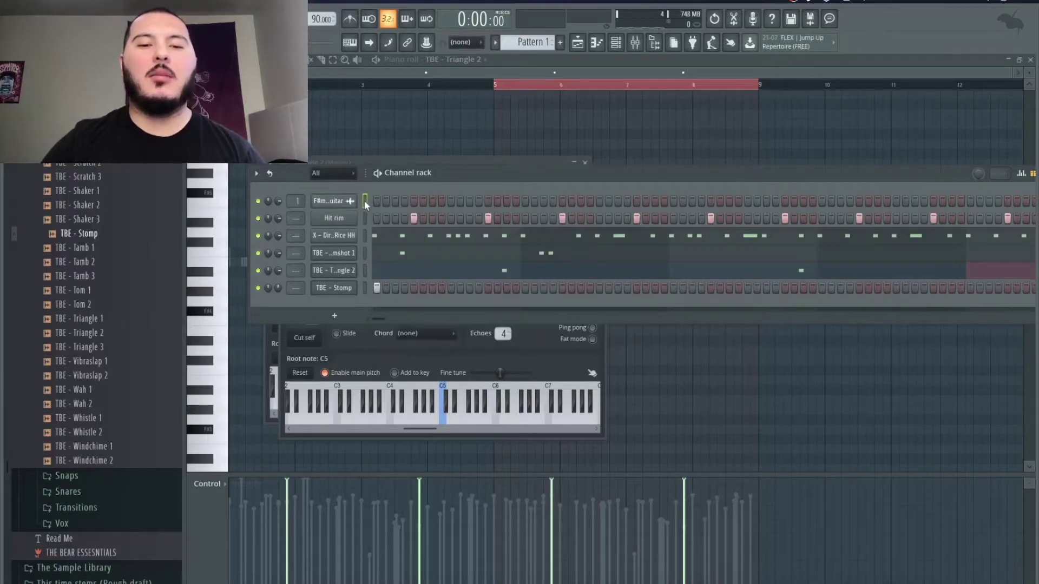
Route all channels to consecutive mixer tracks, starting with the F#m 90 bpm Guitar on insert 1
{"action": "left_click", "coordinate": [617, 44]}
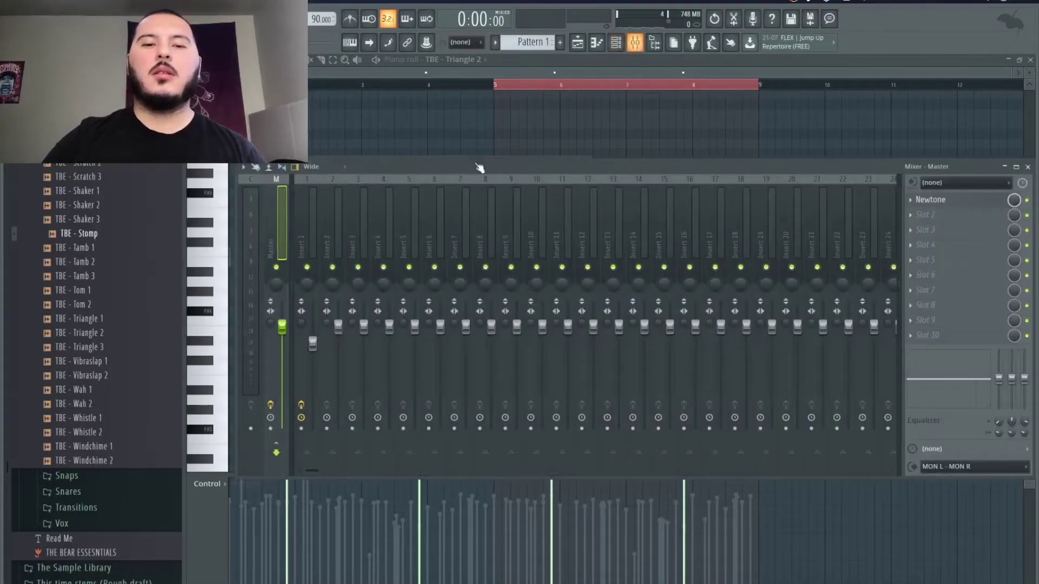
{"action": "left_click", "coordinate": [305, 235]}
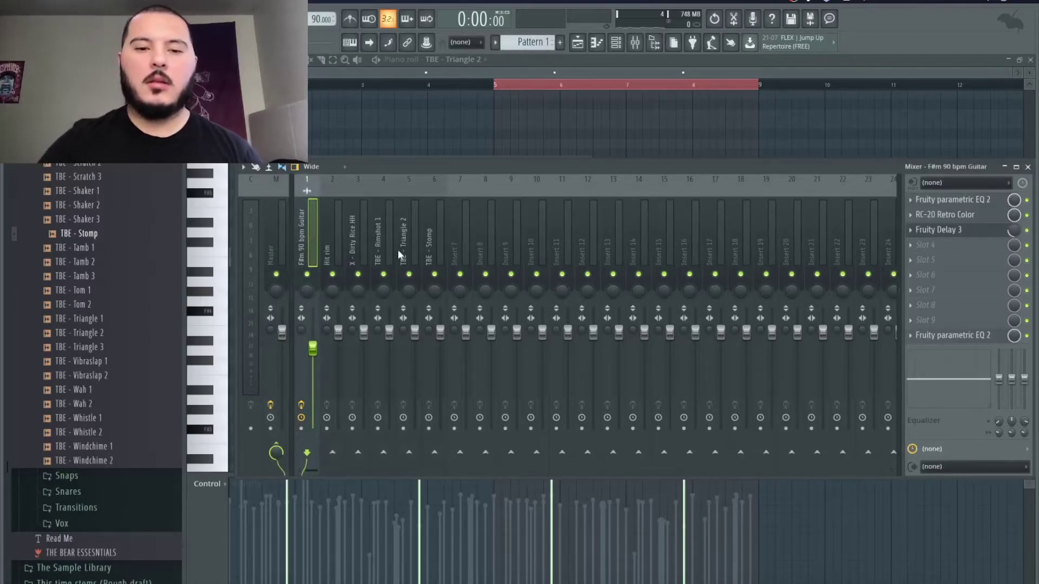
Load Fruity Reeverb 2 on the TBE - Stomp mixer track, increase its room size and play the pattern
{"action": "left_click", "coordinate": [431, 243]}
{"action": "left_click", "coordinate": [911, 197]}
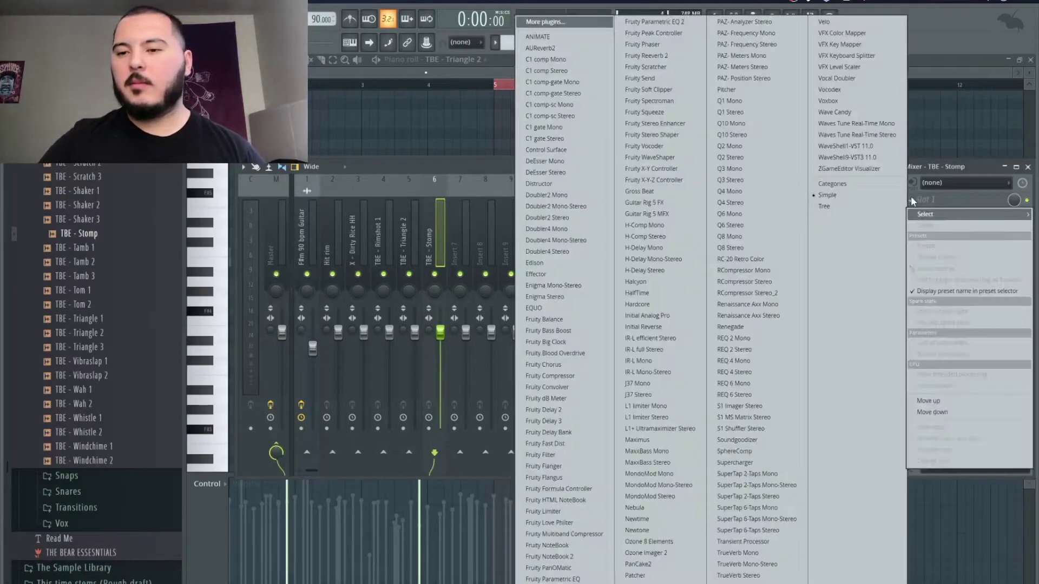
{"action": "left_click", "coordinate": [658, 54]}
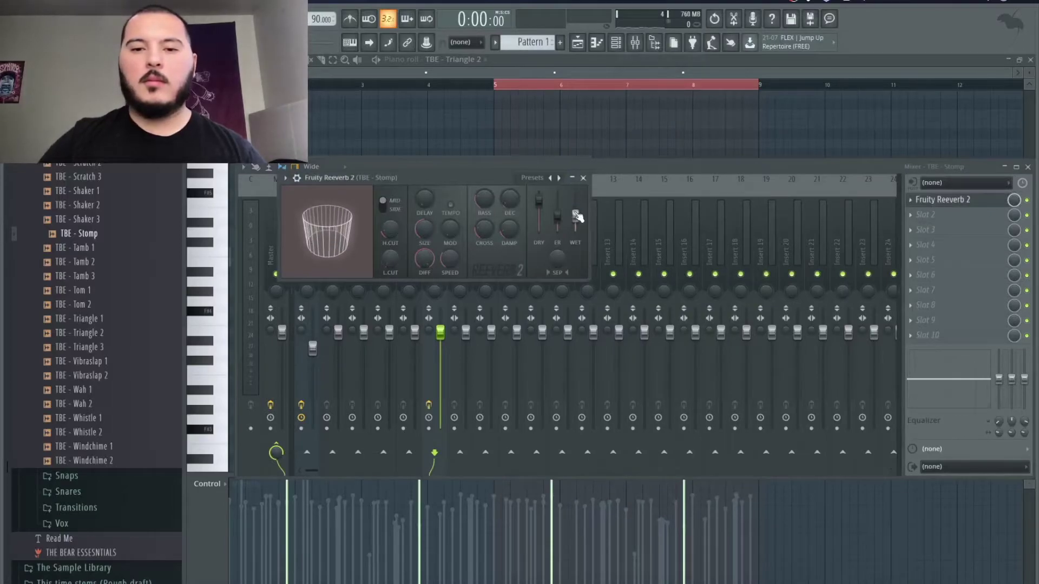
{"action": "left_click_drag", "start_coordinate": [424, 230], "coordinate": [424, 184]}
{"action": "key", "text": "space"}
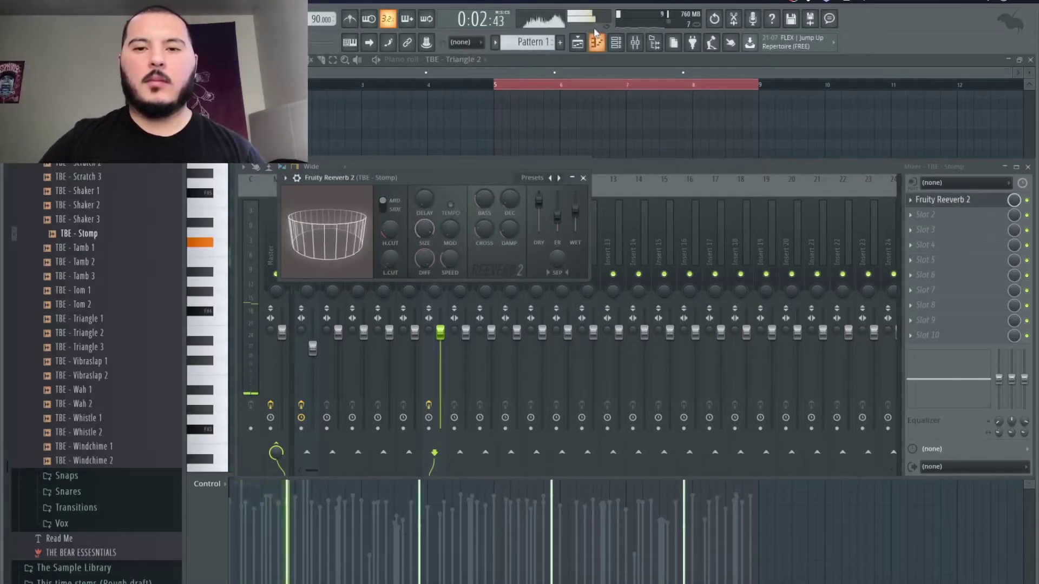
{"action": "left_click", "coordinate": [577, 43]}
{"action": "key", "text": "space"}
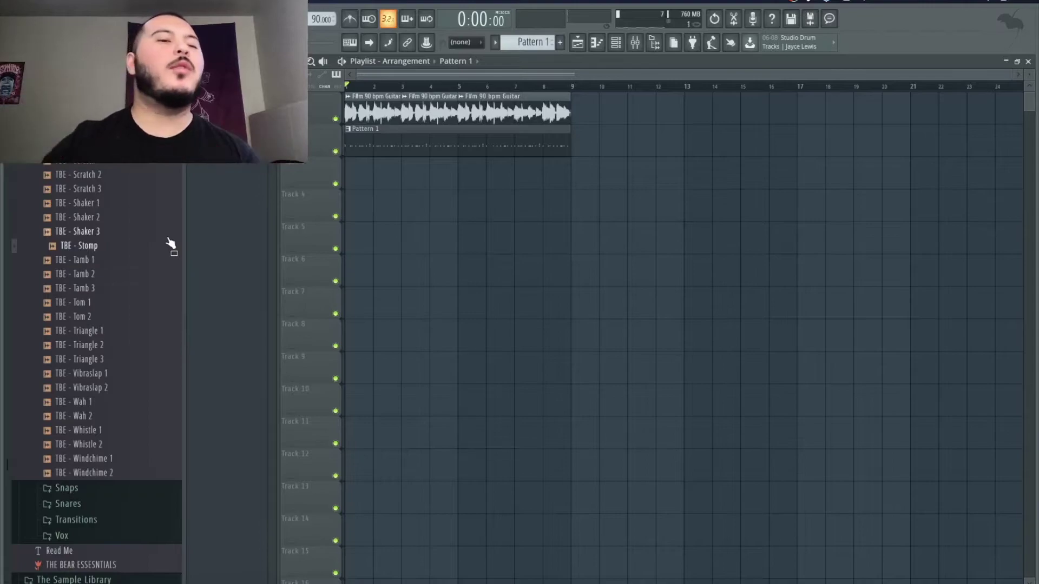
Open the TBE - Tamb 2 sample in a new channel and display its piano roll
{"action": "left_click", "coordinate": [97, 305]}
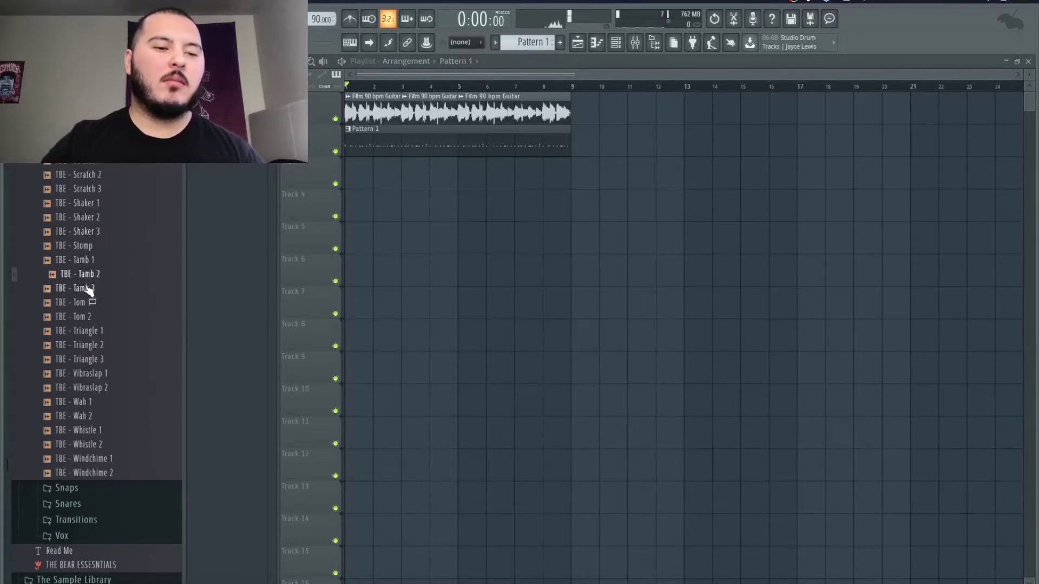
{"action": "right_click", "coordinate": [90, 280]}
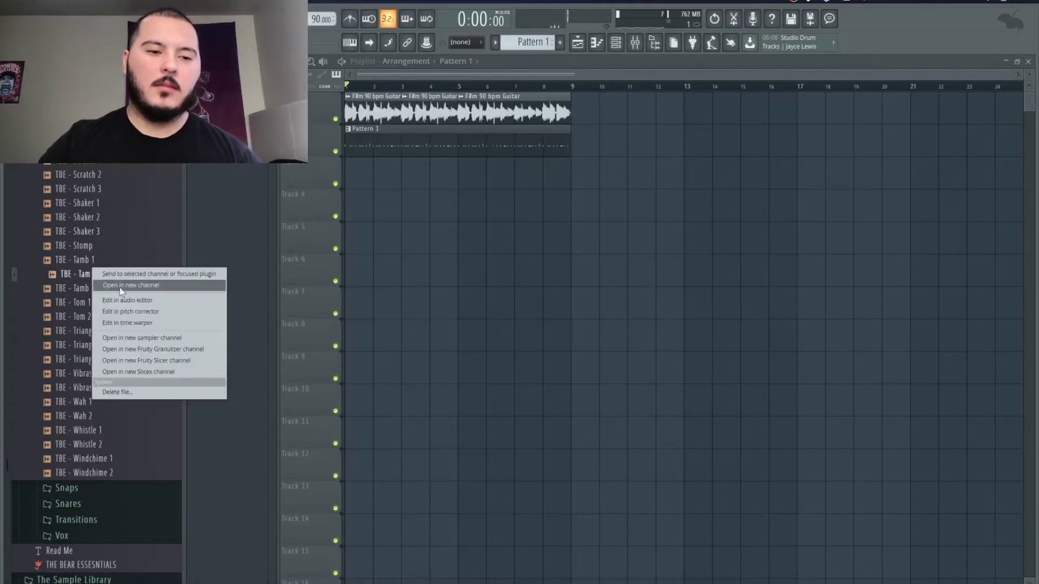
{"action": "left_click", "coordinate": [99, 290]}
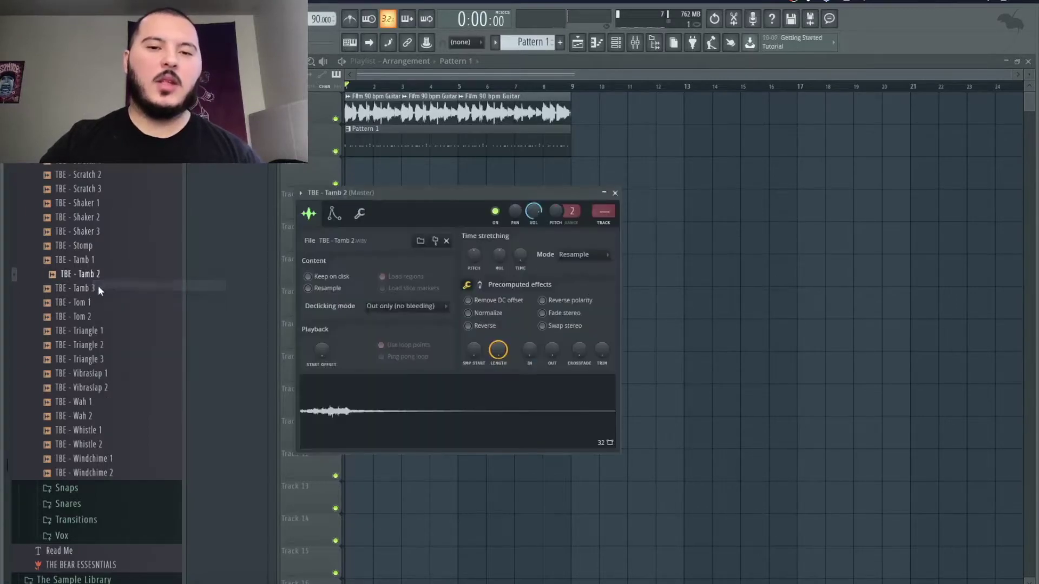
{"action": "left_click", "coordinate": [618, 40]}
{"action": "right_click", "coordinate": [351, 301]}
{"action": "left_click", "coordinate": [372, 306]}
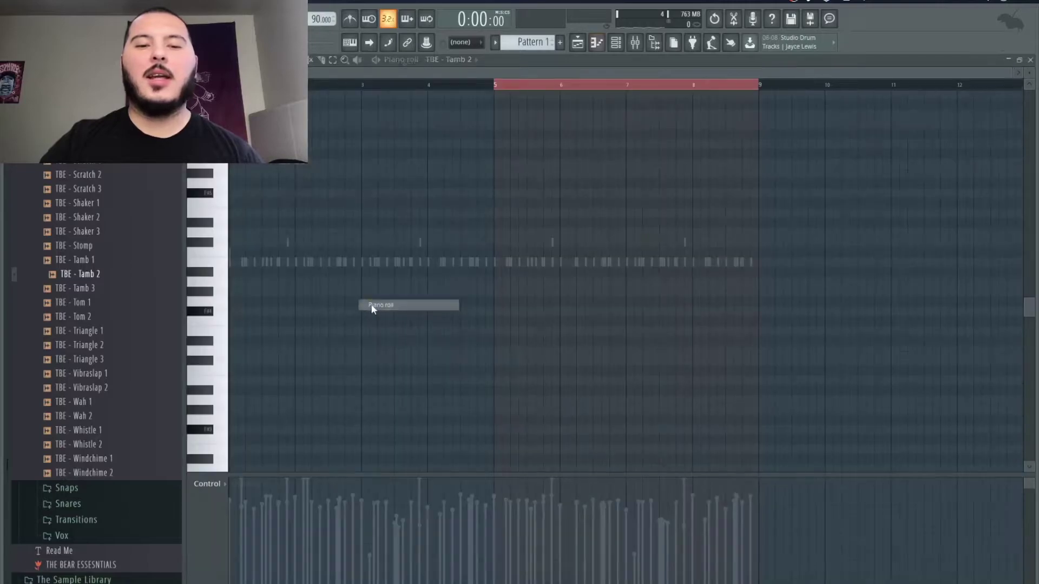
Add a half-beat TBE - Tamb 2 note at C5 on beat 4.5 of bar 4, ending at bar 5
{"action": "key", "text": "space"}
{"action": "scroll", "coordinate": [260, 255], "scroll_direction": "up", "scroll_amount": 5, "text": "ctrl"}
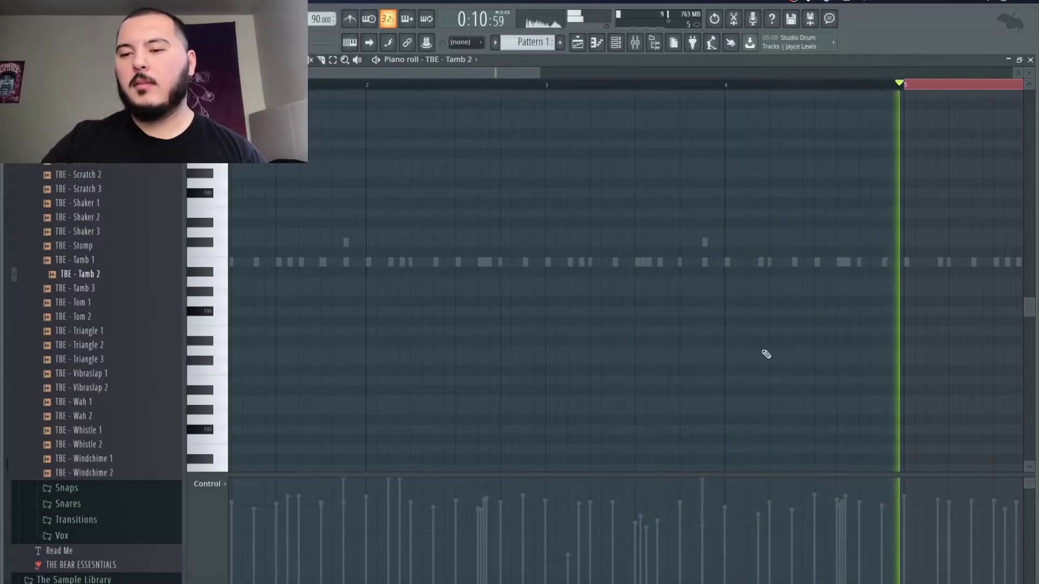
{"action": "key", "text": "space"}
{"action": "scroll", "coordinate": [765, 353], "scroll_direction": "down", "scroll_amount": 4}
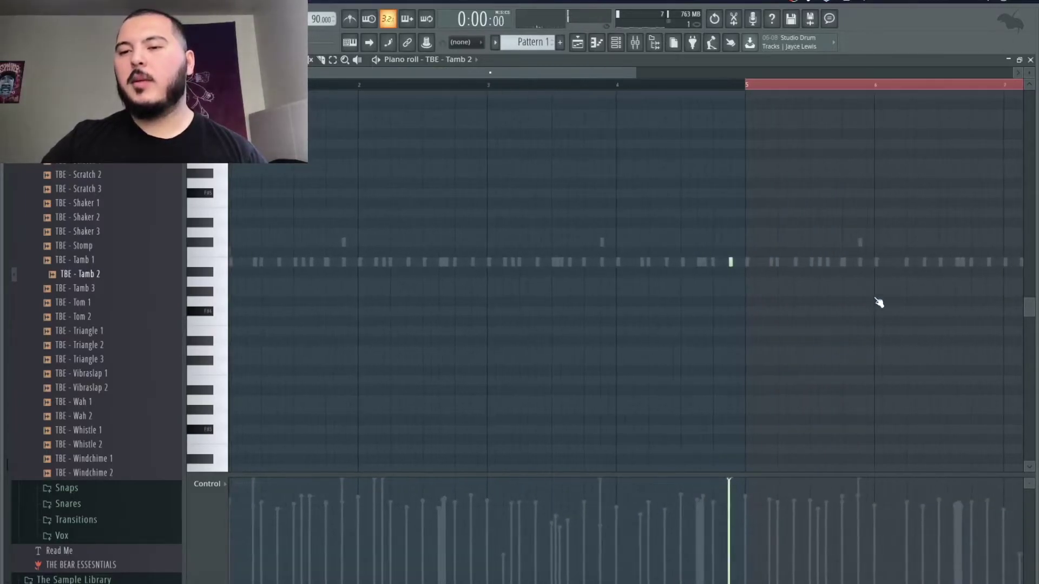
{"action": "left_click_drag", "start_coordinate": [733, 85], "coordinate": [351, 149]}
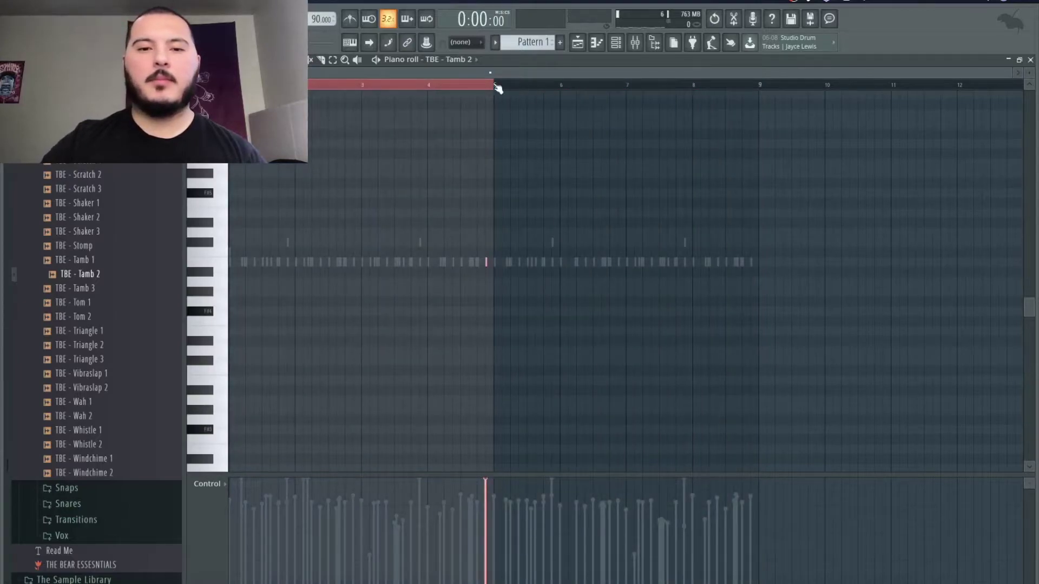
{"action": "left_click_drag", "start_coordinate": [495, 85], "coordinate": [230, 85]}
{"action": "scroll", "coordinate": [501, 313], "scroll_direction": "up", "scroll_amount": 5}
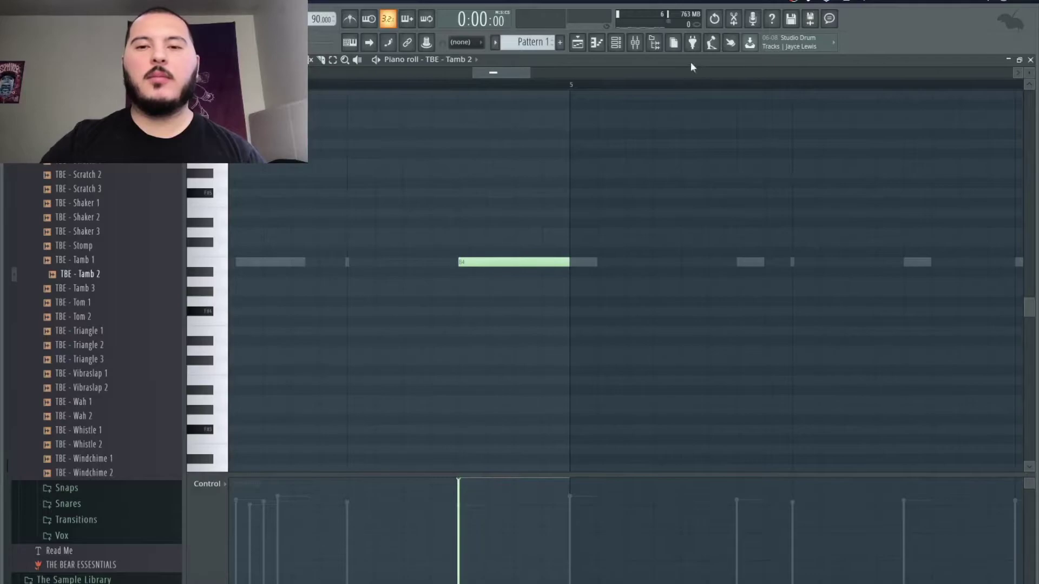
Enable the volume envelope on the TBE - Tamb 2 channel and close its settings
{"action": "left_click", "coordinate": [616, 46]}
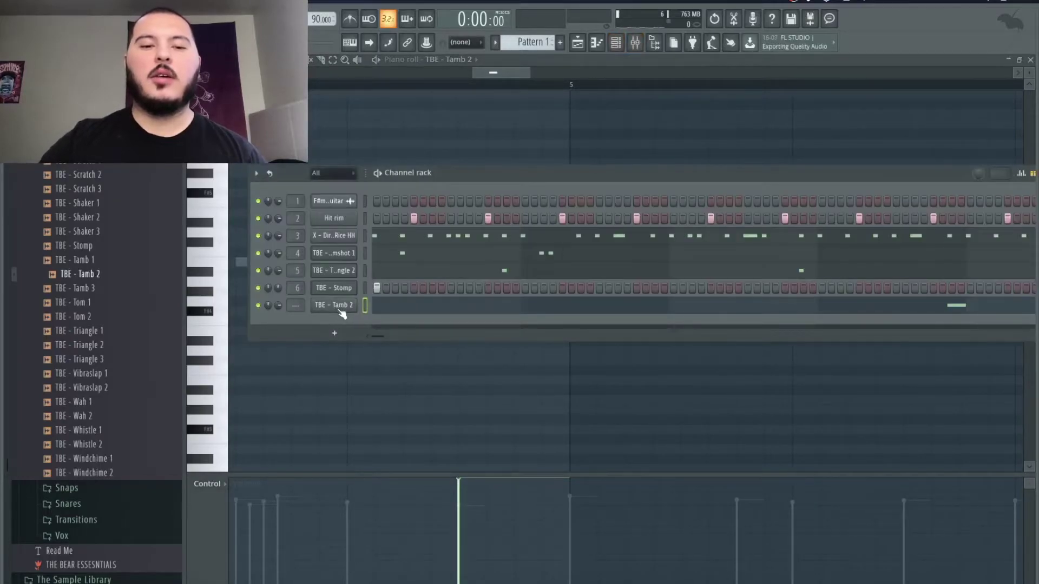
{"action": "left_click", "coordinate": [340, 310]}
{"action": "left_click", "coordinate": [345, 213]}
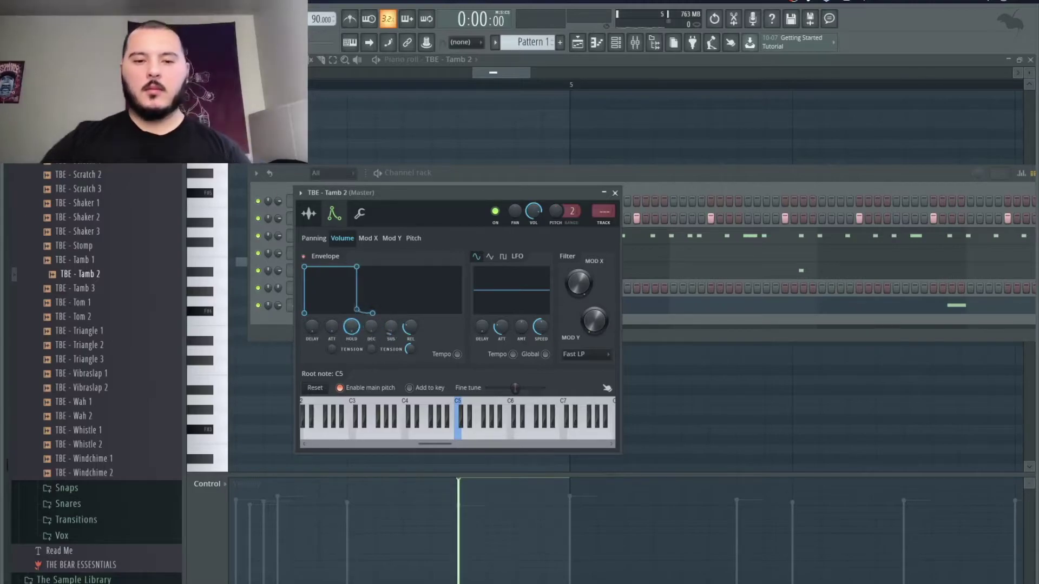
{"action": "left_click", "coordinate": [307, 70]}
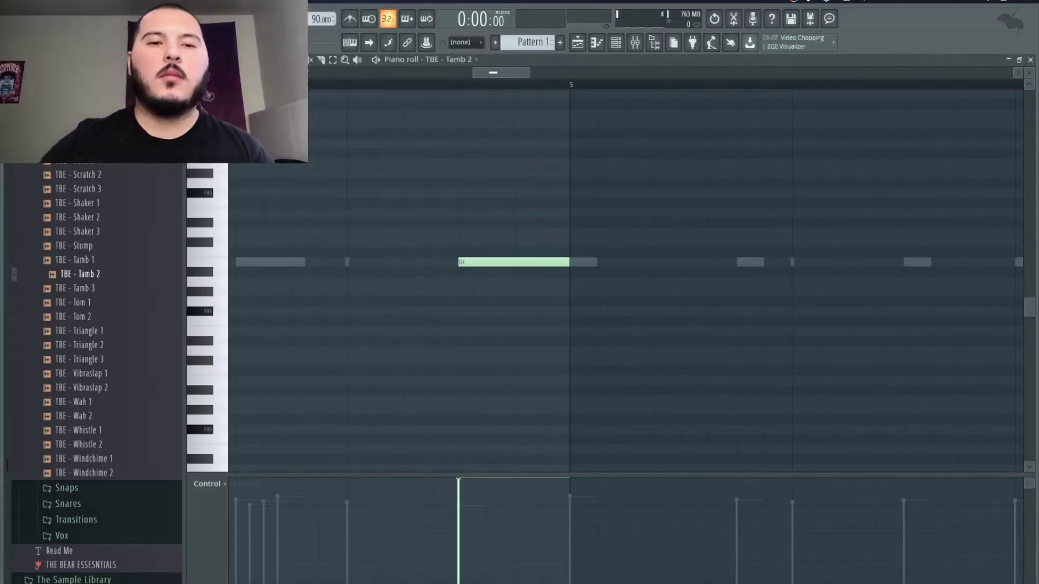
Lower the velocity of the TBE - Tamb 2 note in bar 4 during playback, and select bars 1 to 4
{"action": "key", "text": "space"}
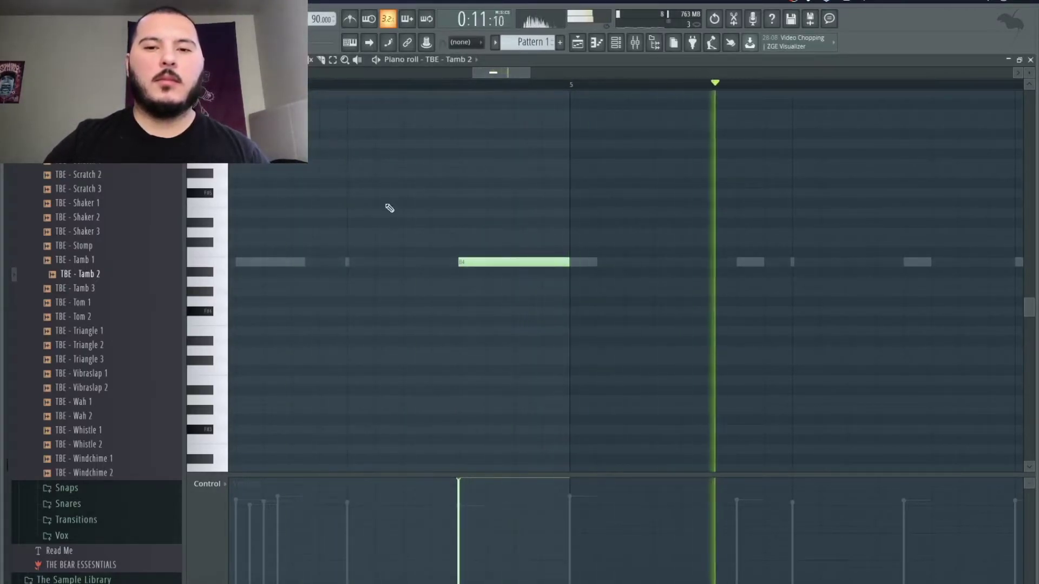
{"action": "scroll", "coordinate": [576, 323], "scroll_direction": "down", "scroll_amount": 1}
{"action": "scroll", "coordinate": [575, 321], "scroll_direction": "down", "scroll_amount": 3}
{"action": "mouse_move", "coordinate": [543, 530]}
{"action": "left_mouse_down"}
{"action": "mouse_move", "coordinate": [536, 545]}
{"action": "mouse_move", "coordinate": [539, 536]}
{"action": "left_mouse_up"}
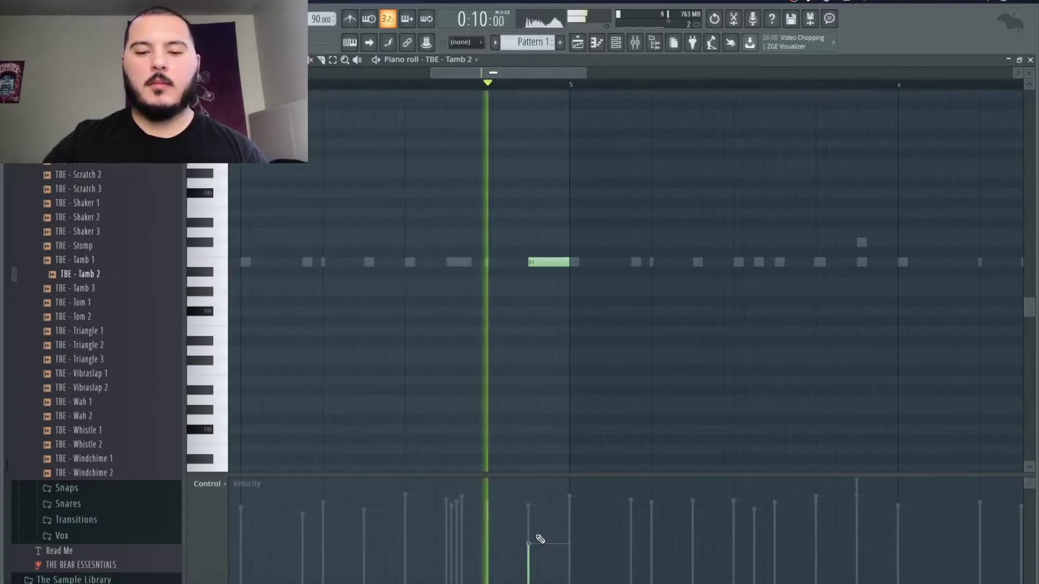
{"action": "scroll", "coordinate": [590, 325], "scroll_direction": "down", "scroll_amount": 4}
{"action": "key", "text": "space"}
{"action": "left_click_drag", "start_coordinate": [495, 85], "coordinate": [303, 85]}
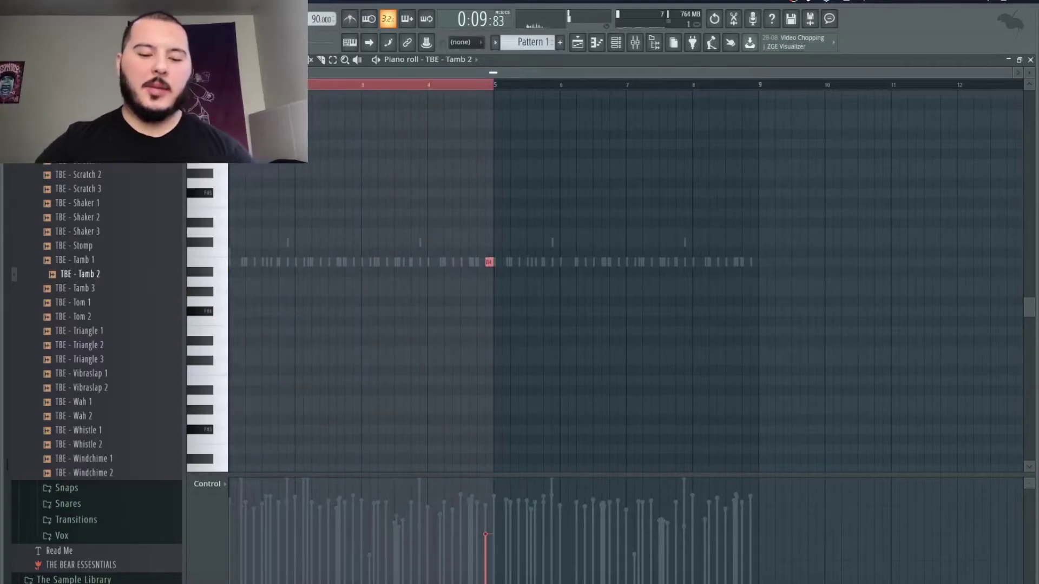
Duplicate the TBE - Tamb 2 note into bars 5 to 8 and play those bars to audition it
{"action": "key", "text": "ctrl+b"}
{"action": "key", "text": "space"}
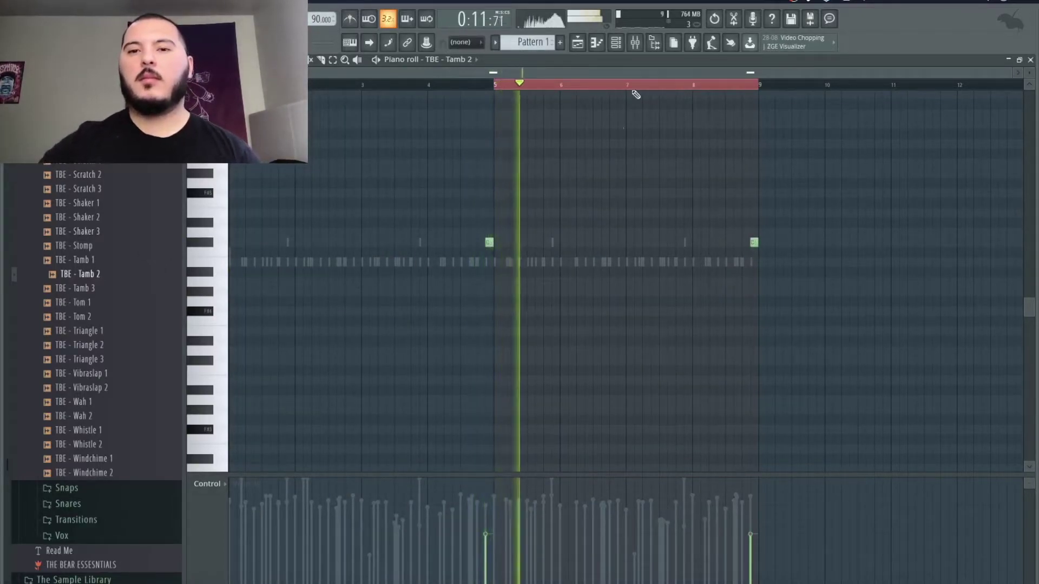
{"action": "double_click", "coordinate": [538, 87], "text": "ctrl"}
{"action": "left_click", "coordinate": [601, 88], "text": "ctrl"}
{"action": "left_click", "coordinate": [456, 187], "text": "ctrl"}
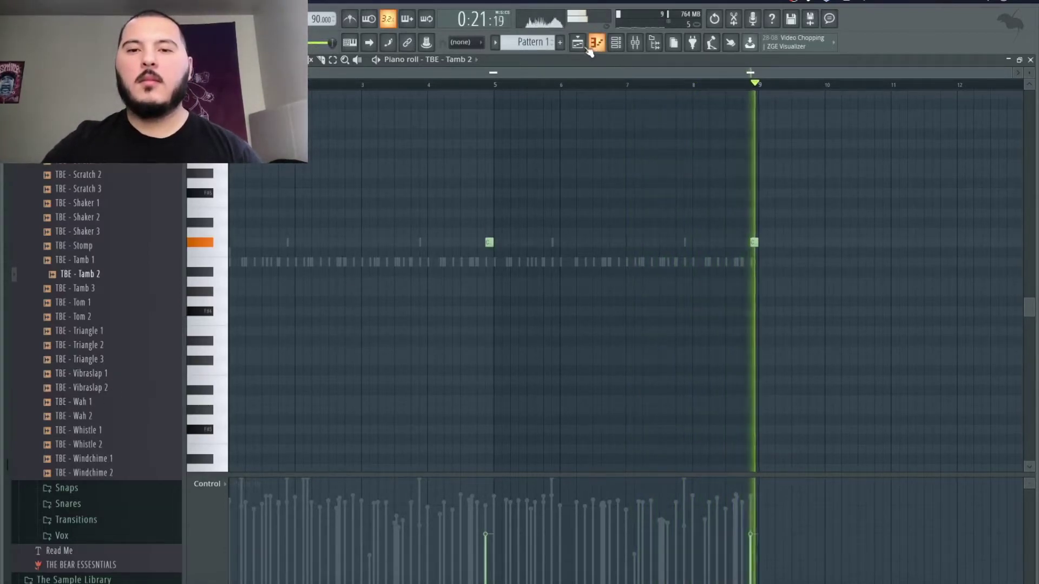
{"action": "key", "text": "space"}
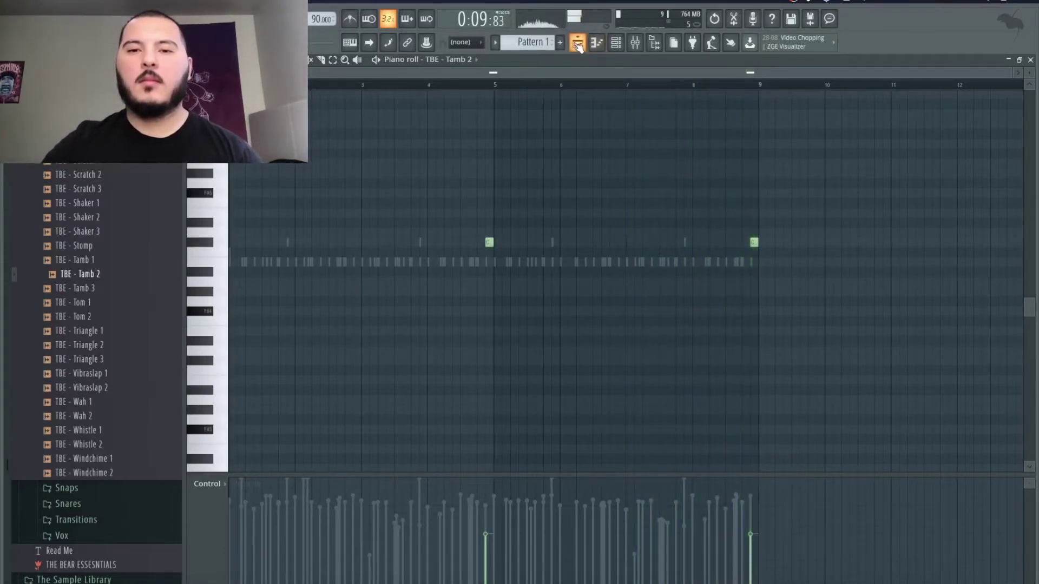
Open the Wonda Eest Kick sample from the KICK folder of Mai Drum Kit 1 in a new channel
{"action": "left_click", "coordinate": [578, 45]}
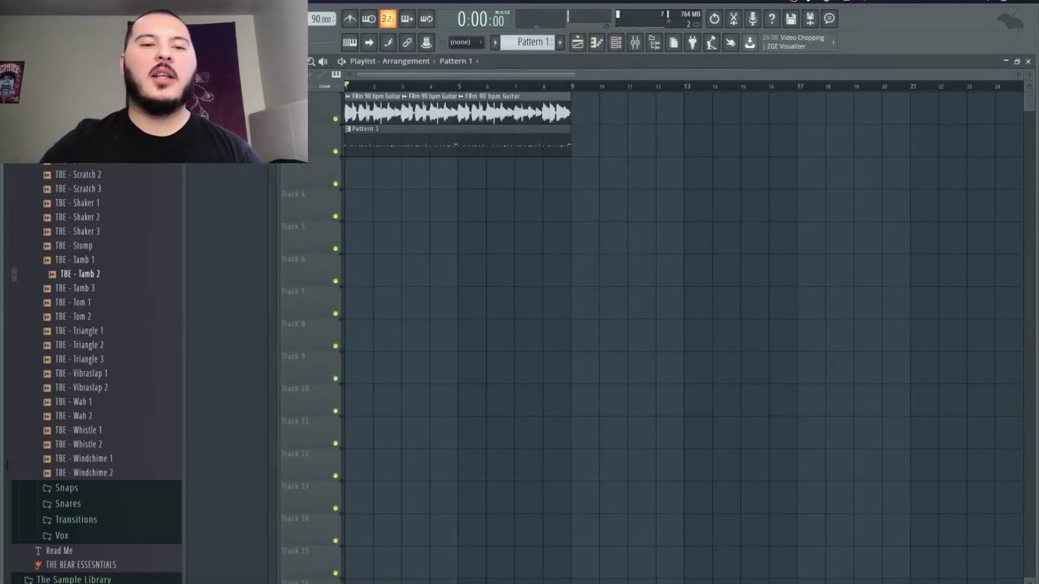
{"action": "scroll", "coordinate": [128, 255], "scroll_direction": "down", "scroll_amount": 10}
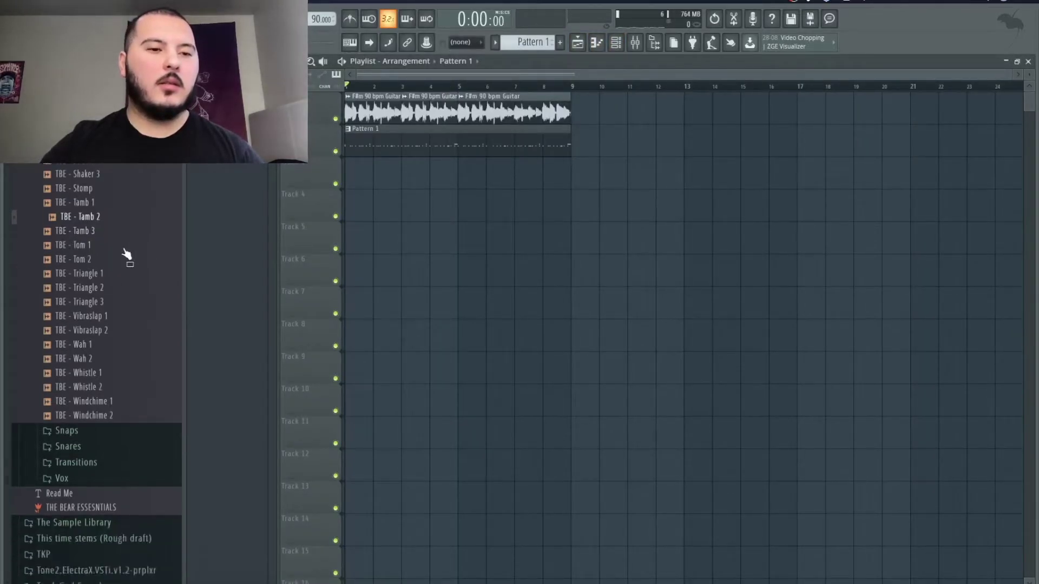
{"action": "scroll", "coordinate": [124, 255], "scroll_direction": "down", "scroll_amount": 15}
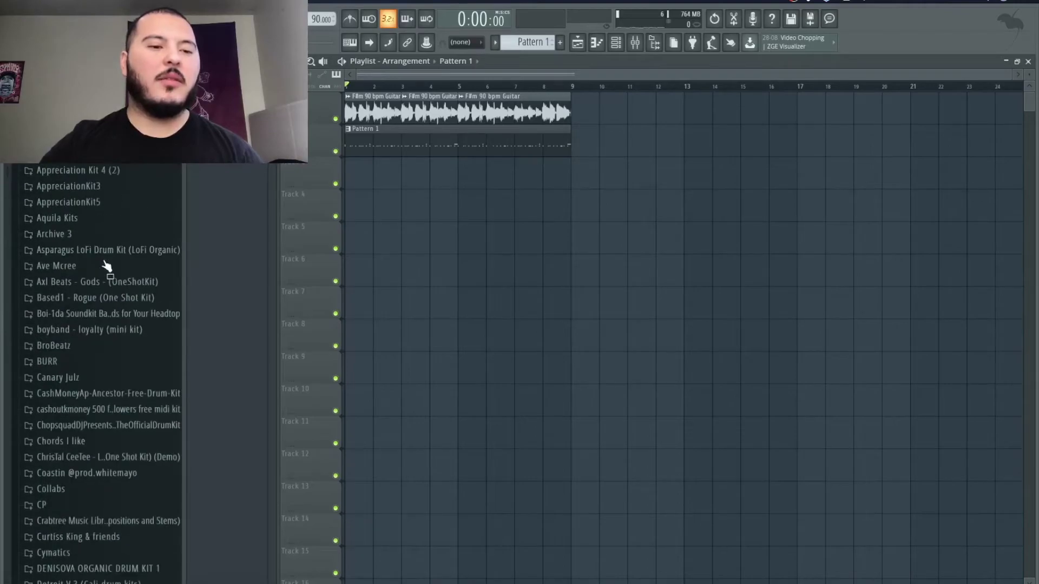
{"action": "scroll", "coordinate": [98, 243], "scroll_direction": "down", "scroll_amount": 9}
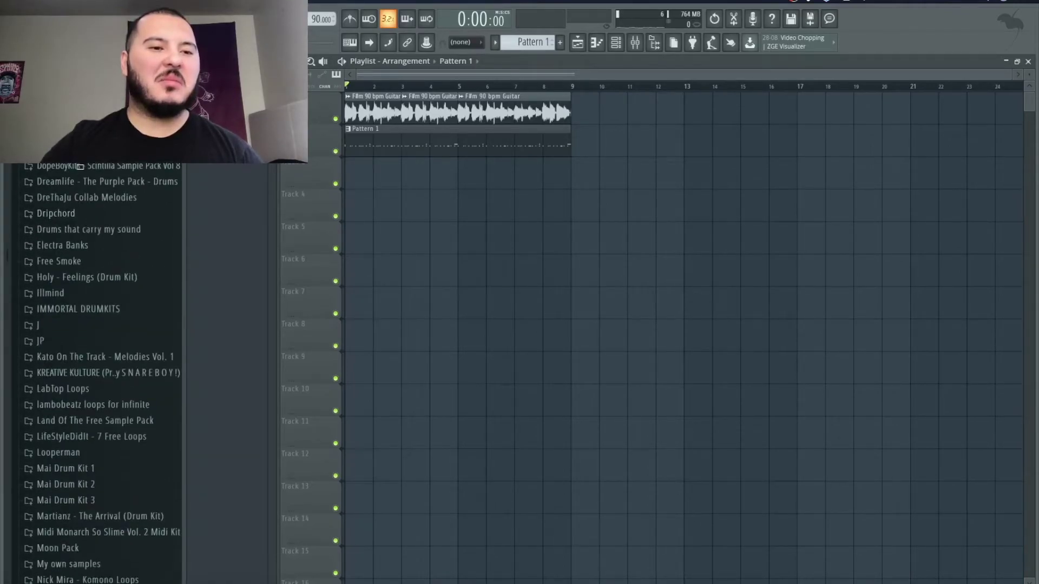
{"action": "left_click", "coordinate": [64, 468]}
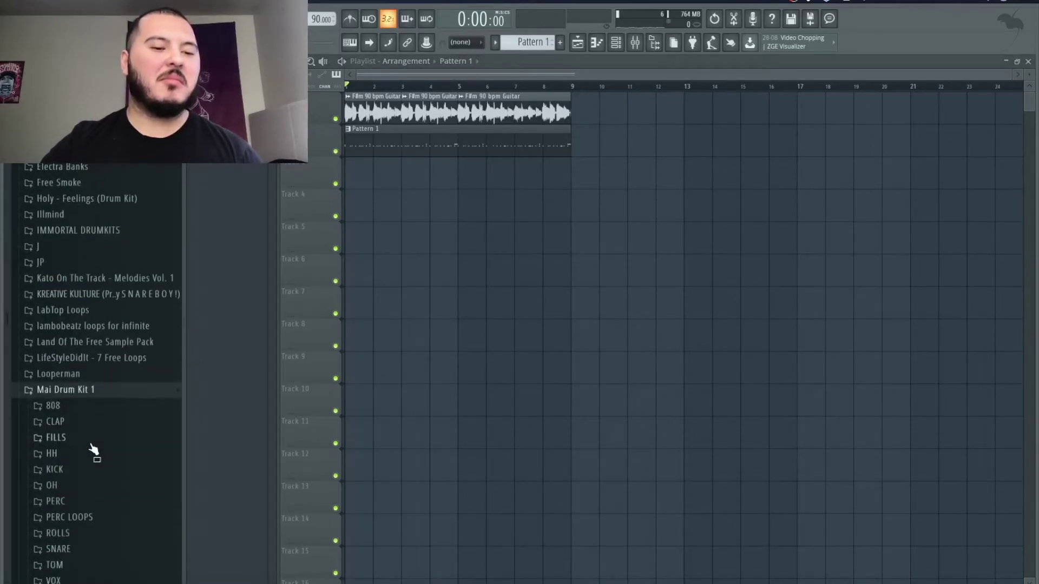
{"action": "left_click", "coordinate": [54, 470]}
{"action": "right_click", "coordinate": [79, 545]}
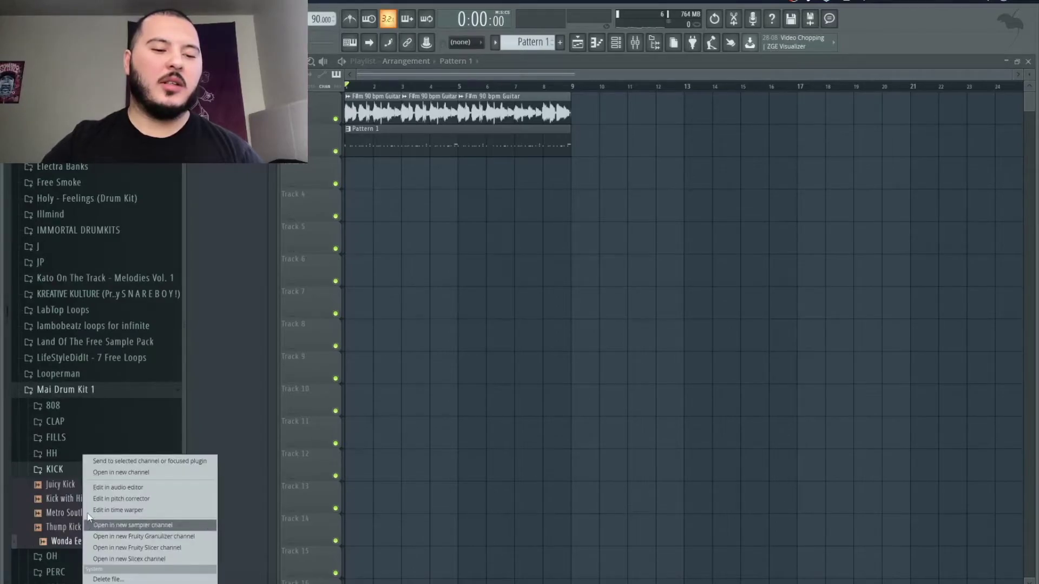
{"action": "left_click", "coordinate": [88, 476]}
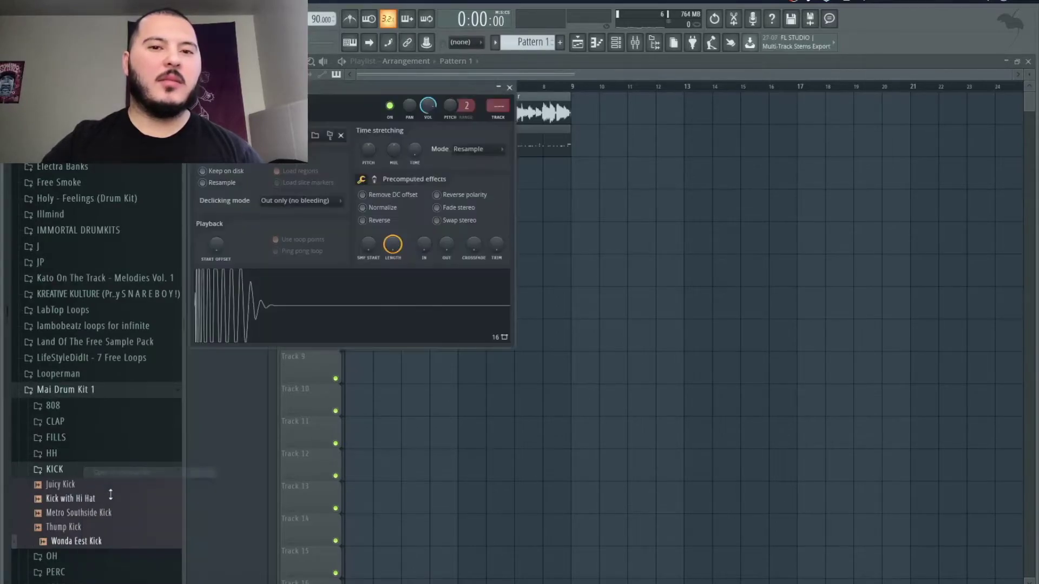
Display the Wonda Eest Kick piano roll and record a kick part at C5 over bars 1 to 4
{"action": "left_click", "coordinate": [617, 43]}
{"action": "right_click", "coordinate": [346, 323]}
{"action": "left_click", "coordinate": [372, 326]}
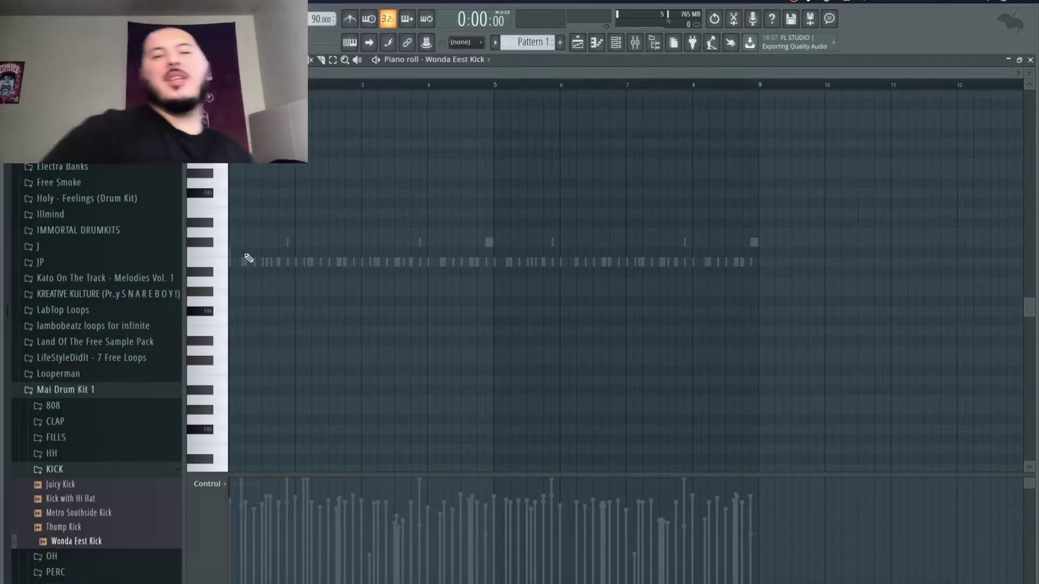
{"action": "key", "text": "space"}
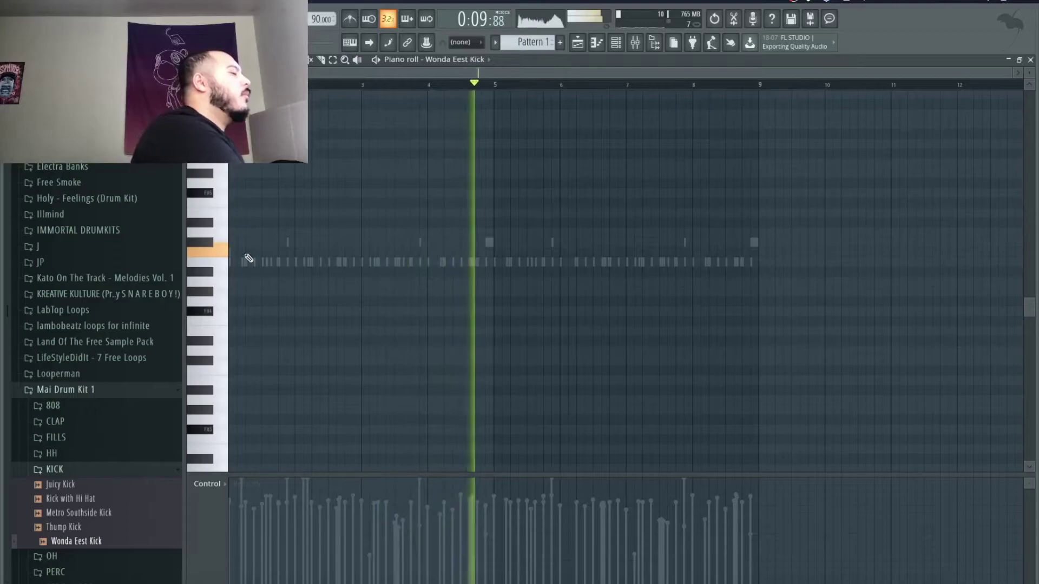
{"action": "key", "text": "space"}
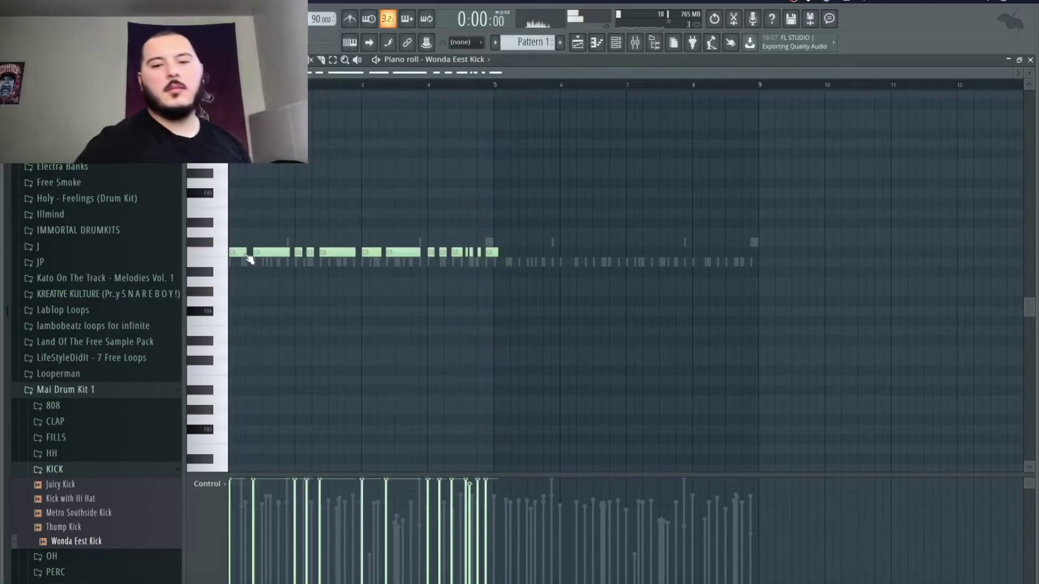
Quantize the recorded kick notes to the grid and shorten them all to the same short length
{"action": "key", "text": "alt+q"}
{"action": "key", "text": "Return"}
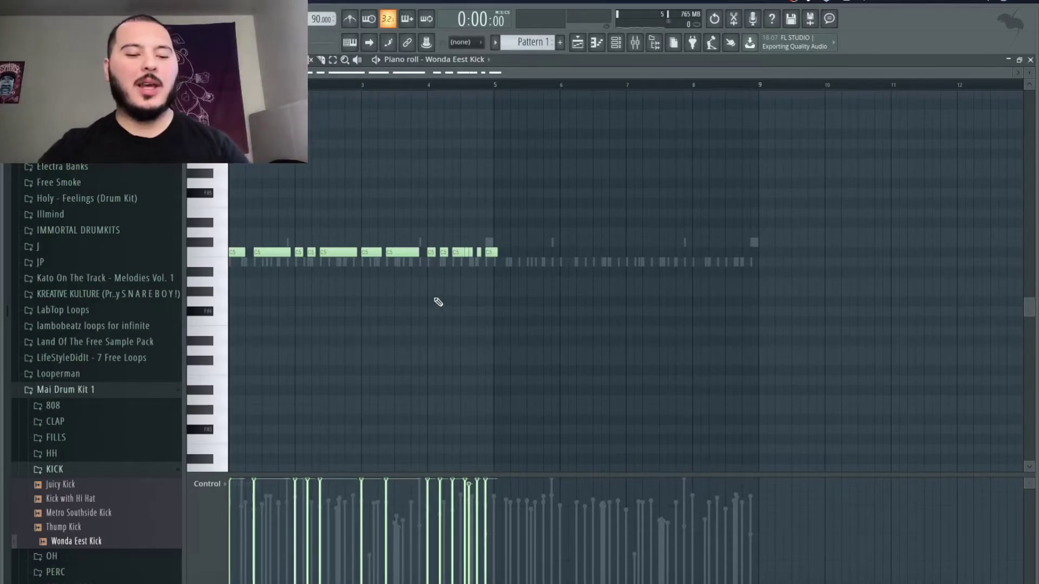
{"action": "key", "text": "alt+q"}
{"action": "key", "text": "Return"}
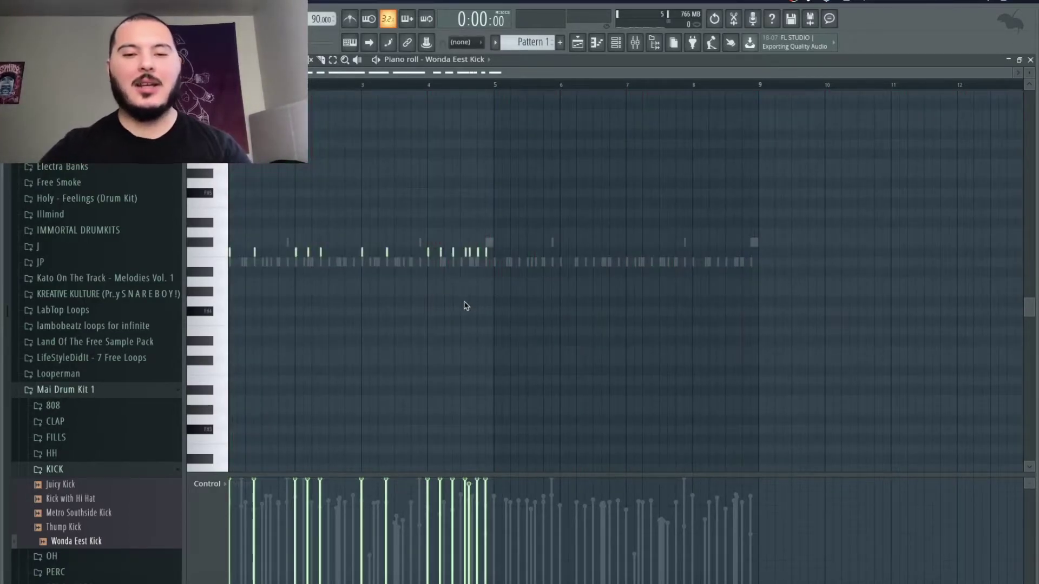
Apply legato to the kick notes up to bar 5 and delete the extra note starting at bar 5
{"action": "scroll", "coordinate": [461, 307], "scroll_direction": "up", "scroll_amount": 3}
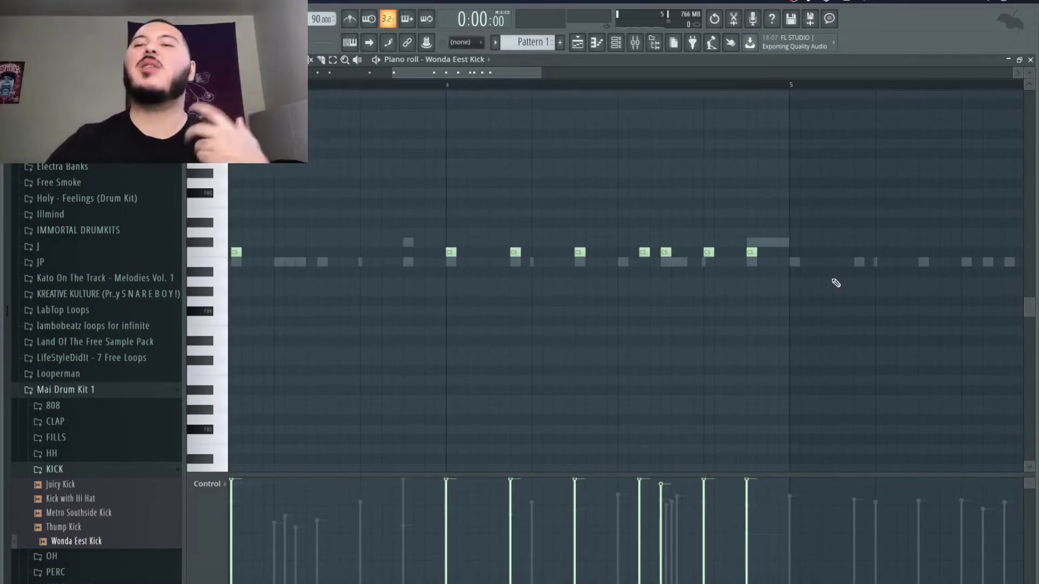
{"action": "key", "text": "ctrl+l"}
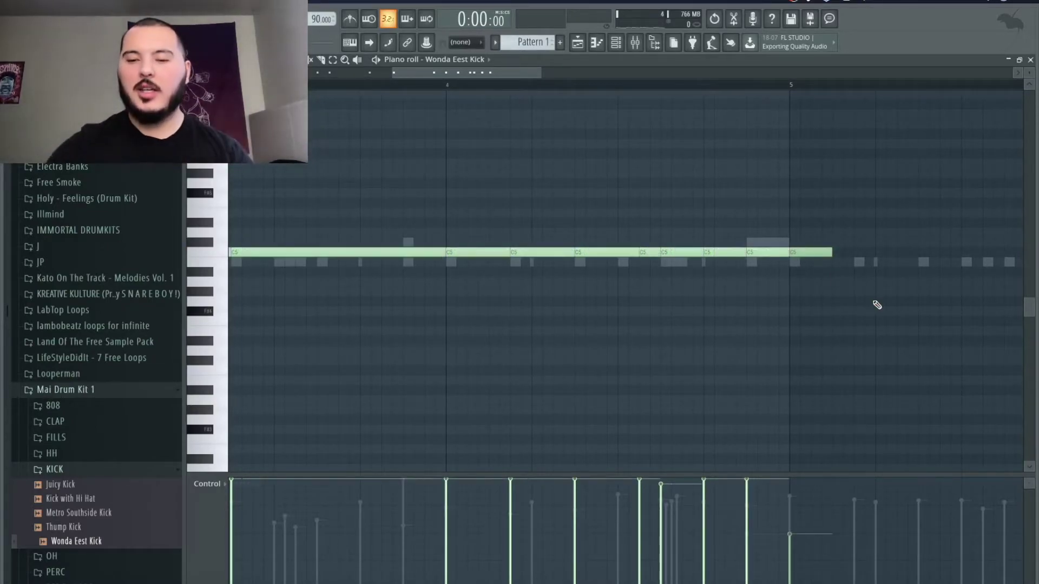
{"action": "right_click", "coordinate": [817, 252]}
Duplicate the four-bar kick pattern into bars 5 to 8
{"action": "key", "text": "ctrl+b"}
{"action": "key", "text": "ctrl+d"}
{"action": "key", "text": "ctrl+a"}
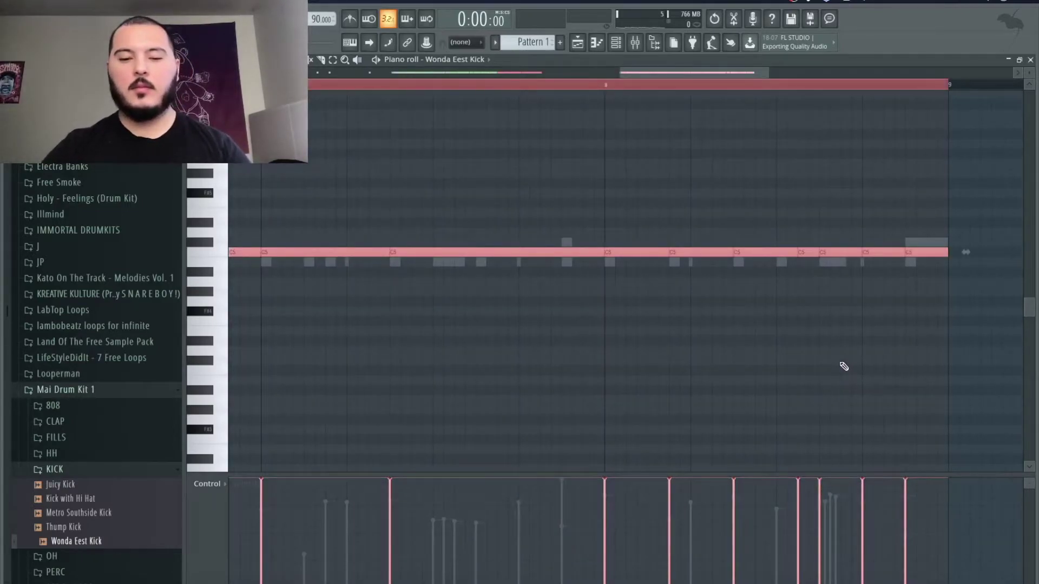
Add Fruity Soft Clipper to slot 10 of the Master mixer track and close the mixer
{"action": "left_click", "coordinate": [634, 43]}
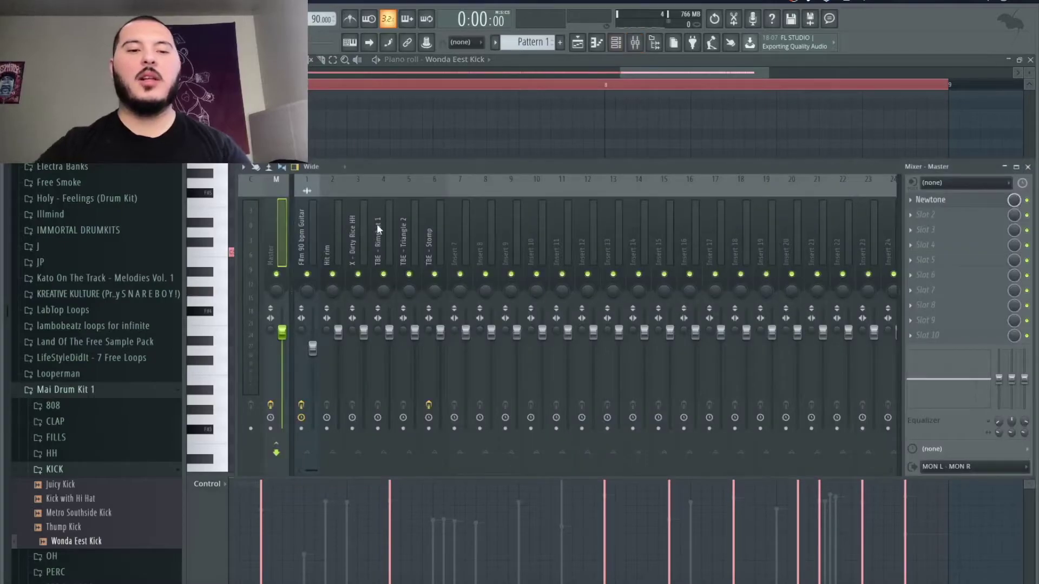
{"action": "left_click", "coordinate": [941, 341]}
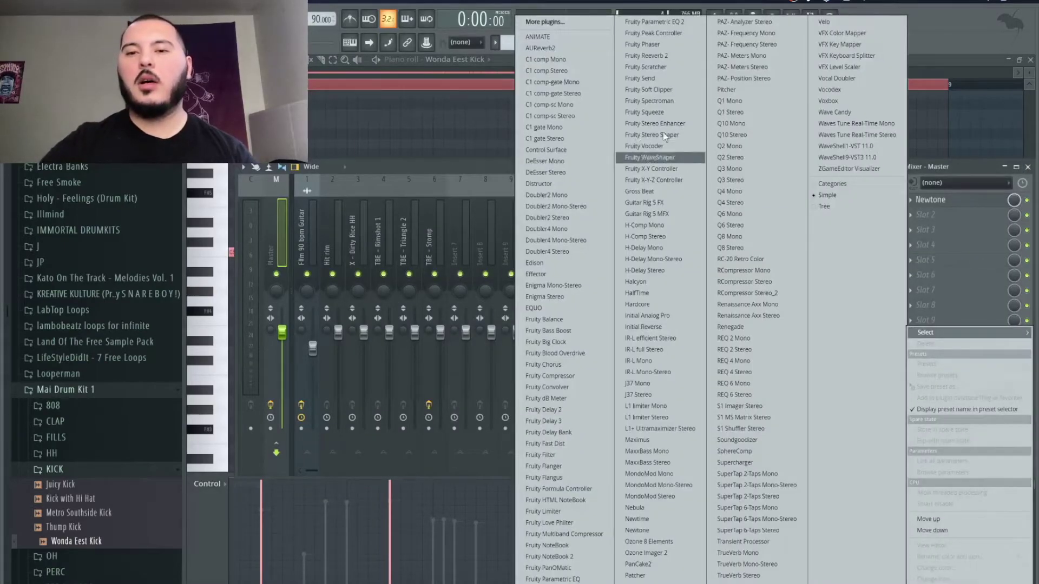
{"action": "left_click", "coordinate": [652, 89]}
{"action": "key", "text": "F9"}
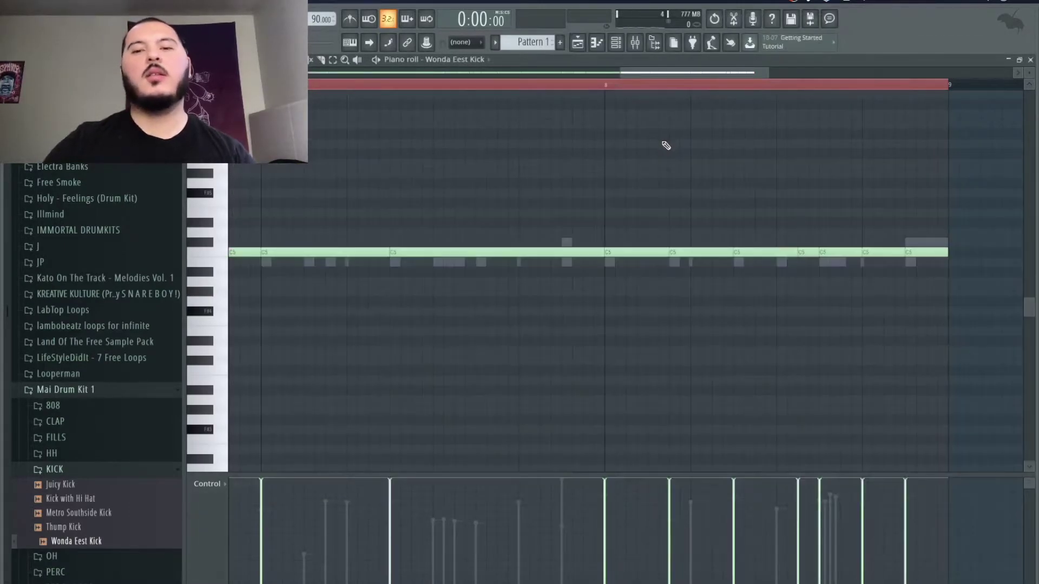
Play back the eight-bar beat with the kick and collapse the open browser folders
{"action": "scroll", "coordinate": [669, 149], "scroll_direction": "down", "scroll_amount": 5, "text": "ctrl"}
{"action": "key", "text": "space"}
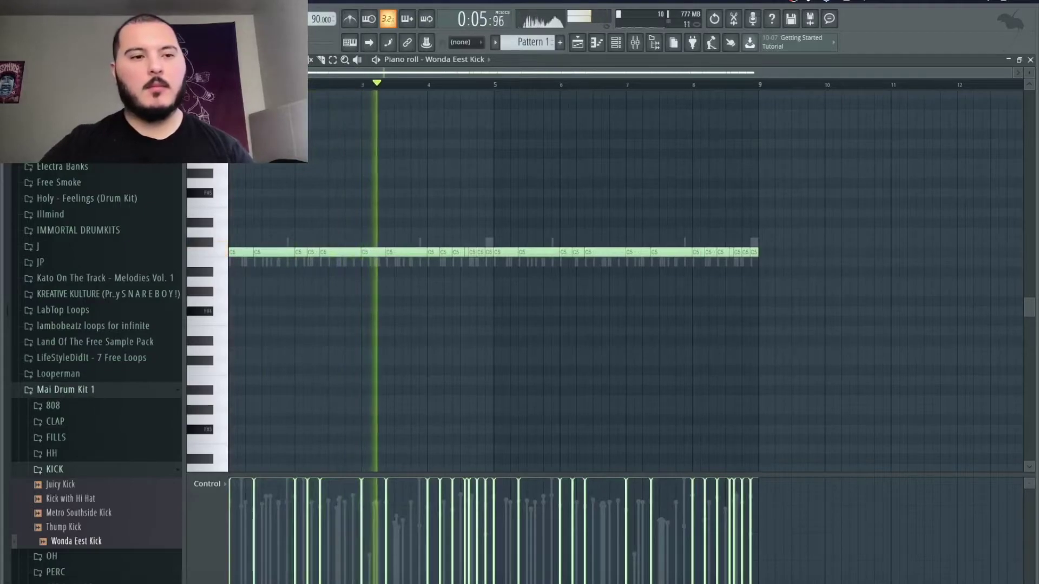
{"action": "left_click", "coordinate": [23, 60]}
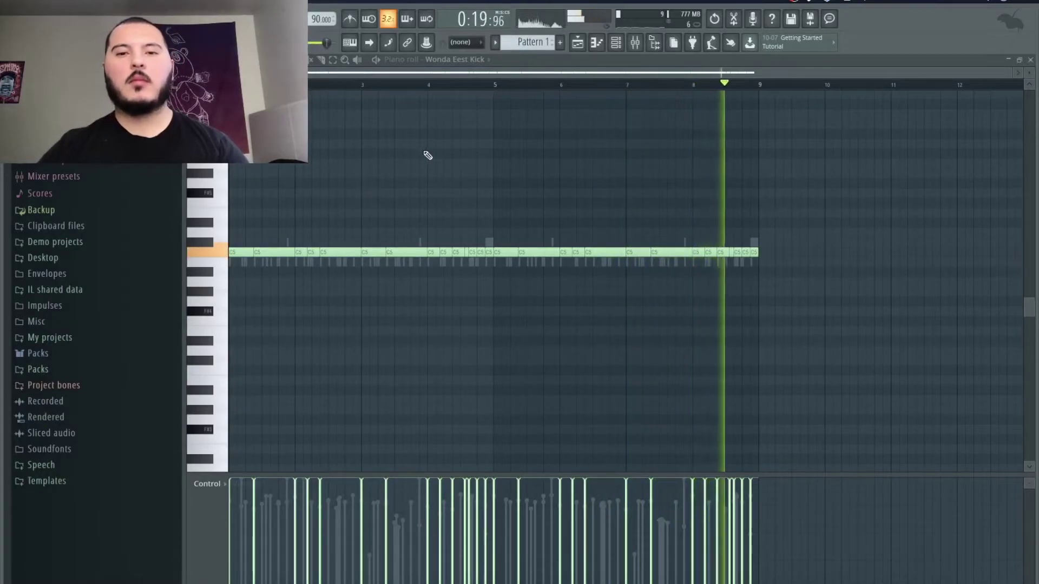
Reopen the Wonda Eest Kick piano roll during playback and play from bar 8 to examine the closing kick notes
{"action": "left_click", "coordinate": [577, 42]}
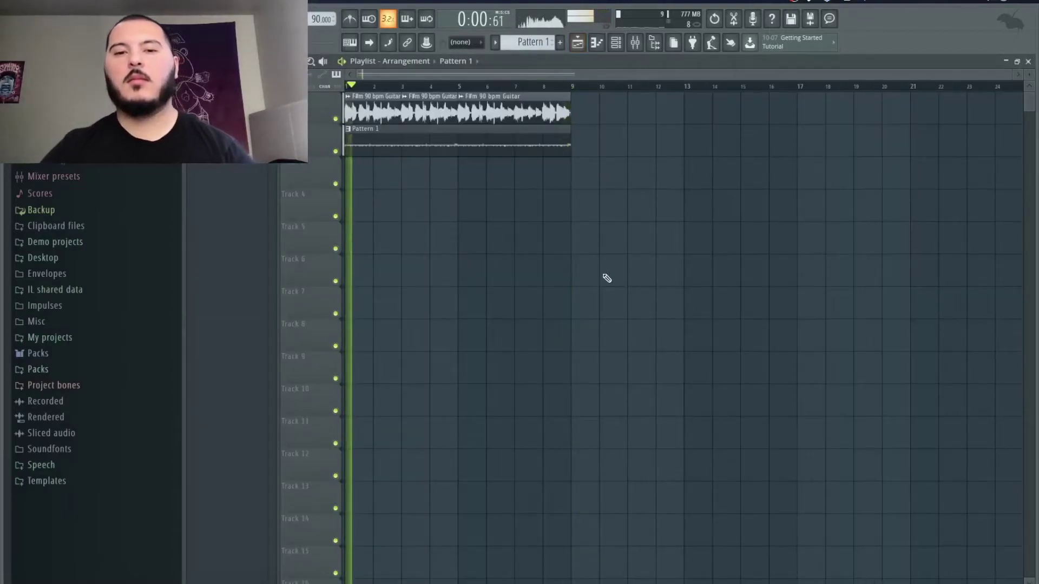
{"action": "left_click", "coordinate": [616, 43]}
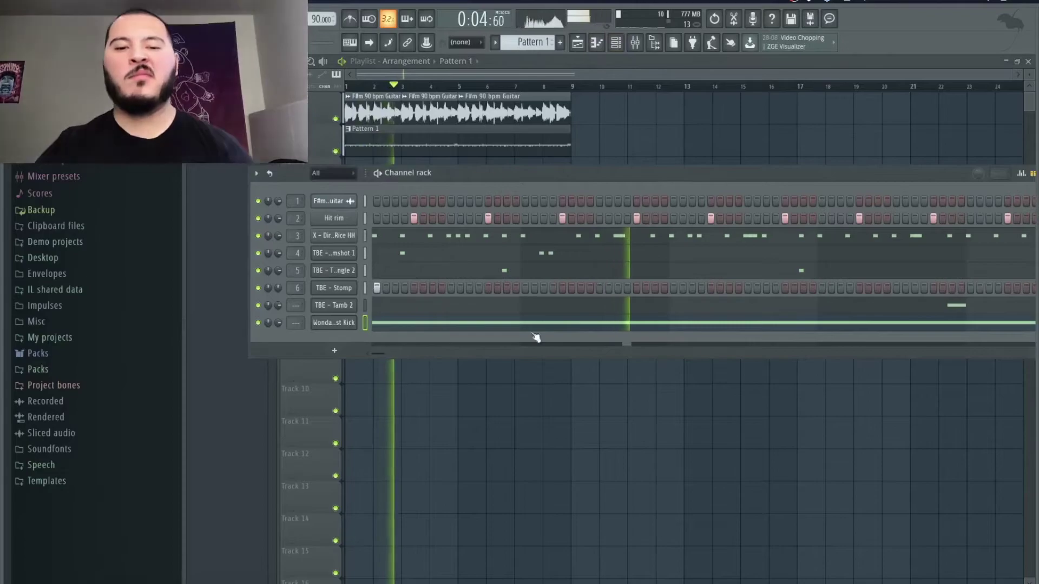
{"action": "left_click", "coordinate": [551, 324]}
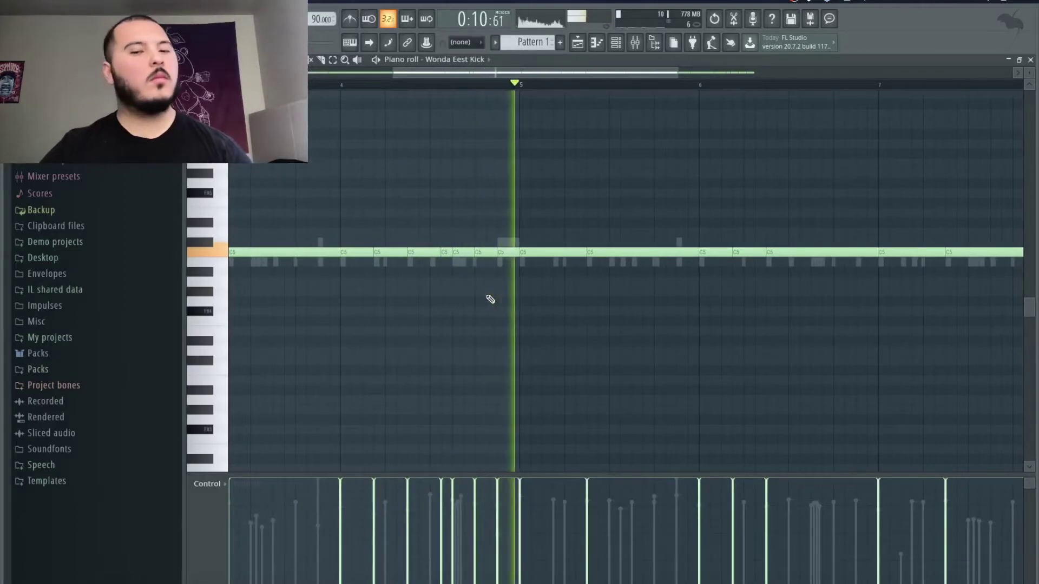
{"action": "scroll", "coordinate": [785, 280], "scroll_direction": "up", "scroll_amount": 1}
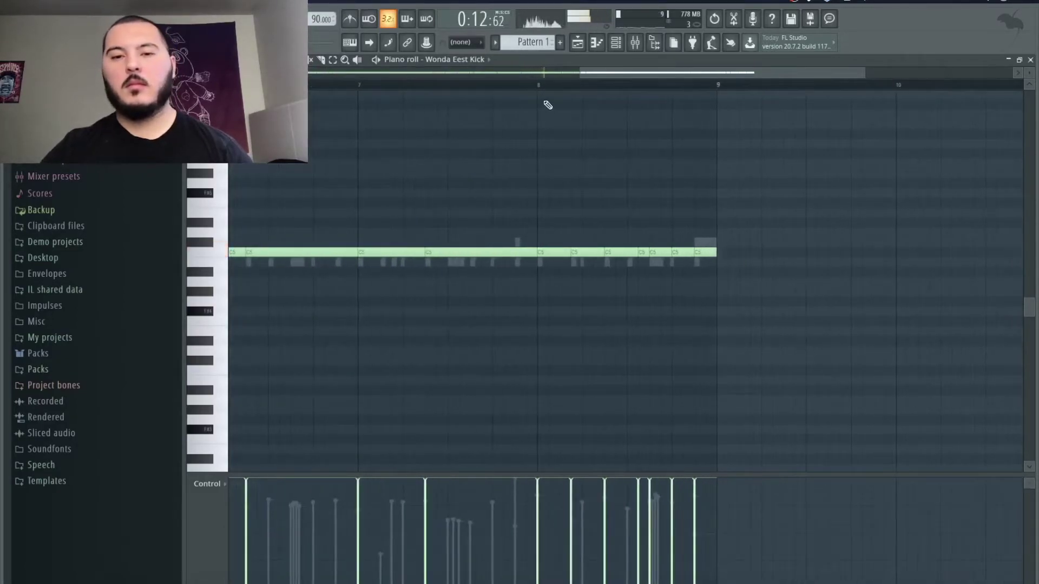
{"action": "left_click", "coordinate": [540, 87]}
{"action": "scroll", "coordinate": [759, 311], "scroll_direction": "up", "scroll_amount": 2}
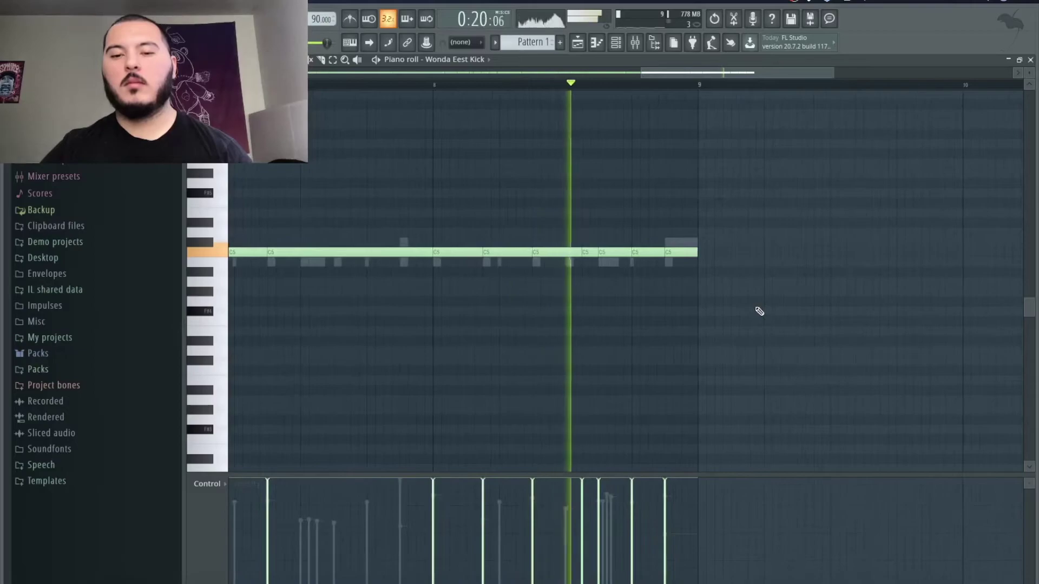
{"action": "scroll", "coordinate": [671, 278], "scroll_direction": "up", "scroll_amount": 2}
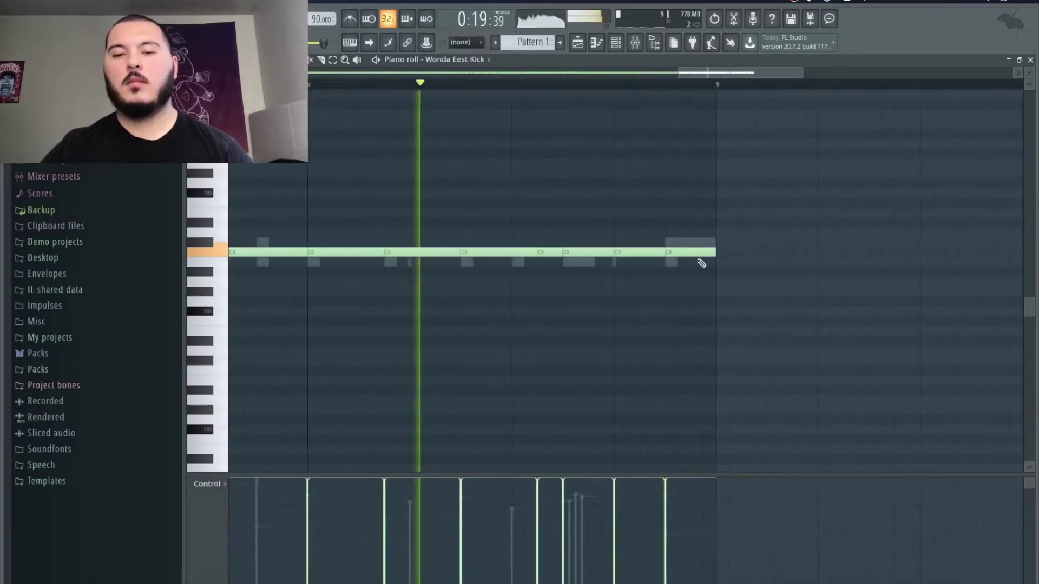
Delete the last two kick notes in bar 8 and place a new kick on the bar's final percussion hit
{"action": "right_click", "coordinate": [686, 253]}
{"action": "right_click", "coordinate": [627, 253]}
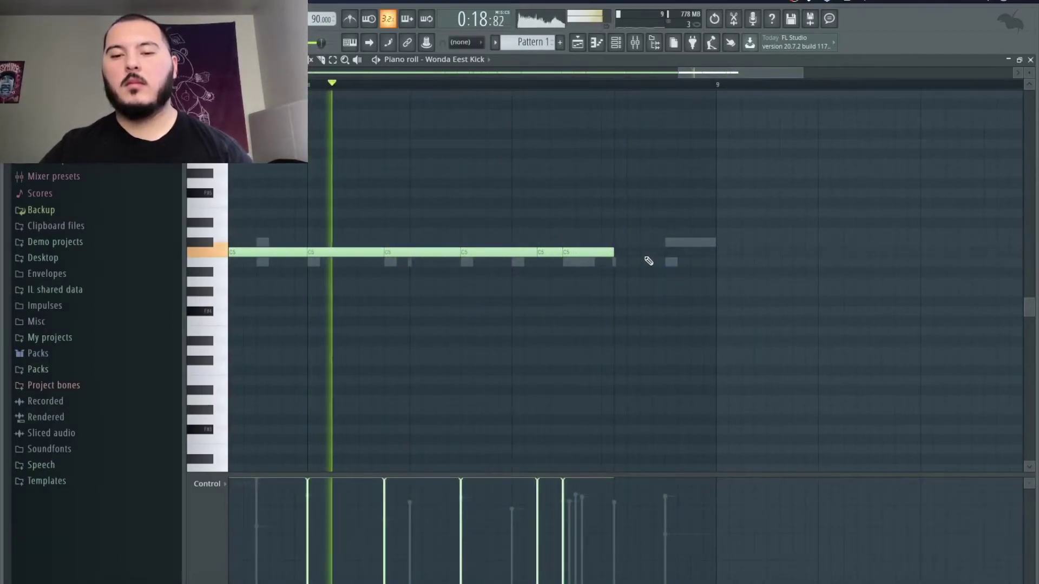
{"action": "left_click", "coordinate": [671, 252]}
{"action": "key", "text": "space"}
Delete the extra kick note near the end of bar 4, then discard the lengths of all kick notes to make short hits
{"action": "scroll", "coordinate": [696, 292], "scroll_direction": "down", "scroll_amount": 5}
{"action": "scroll", "coordinate": [463, 294], "scroll_direction": "up", "scroll_amount": 3}
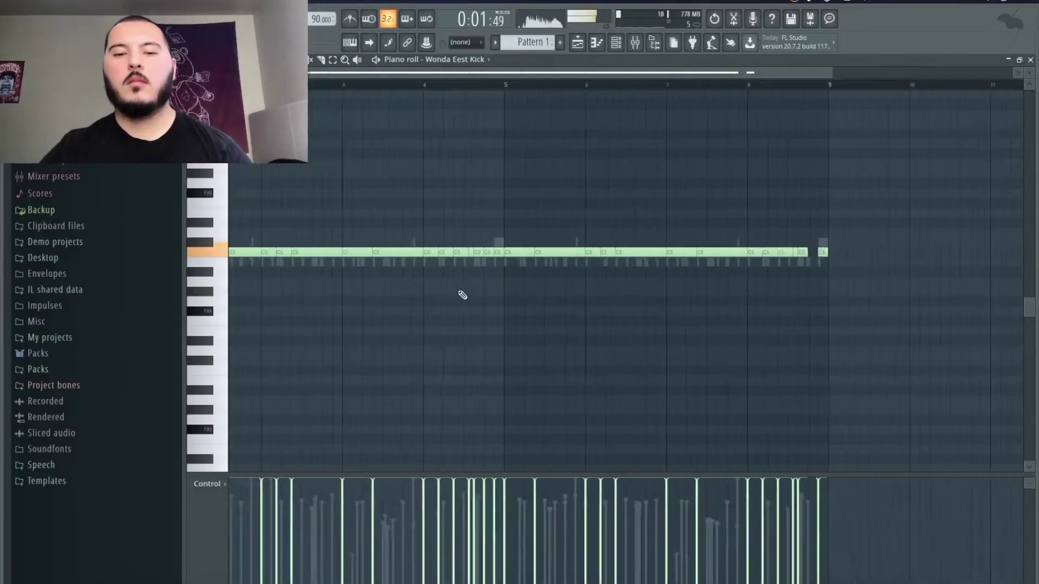
{"action": "scroll", "coordinate": [526, 278], "scroll_direction": "up", "scroll_amount": 5}
{"action": "right_click", "coordinate": [488, 253]}
{"action": "scroll", "coordinate": [495, 287], "scroll_direction": "down", "scroll_amount": 6}
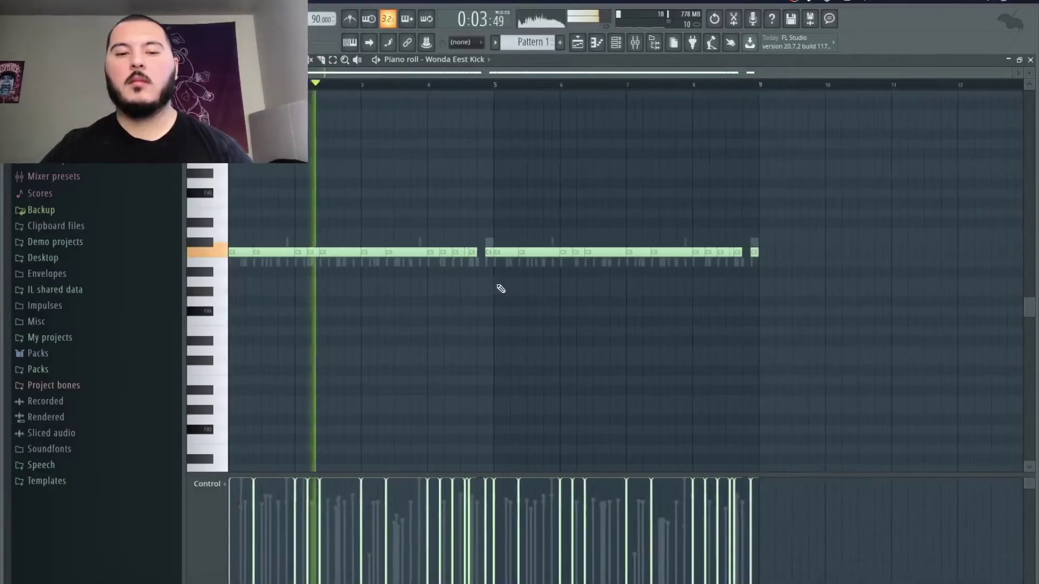
{"action": "key", "text": "shift+d"}
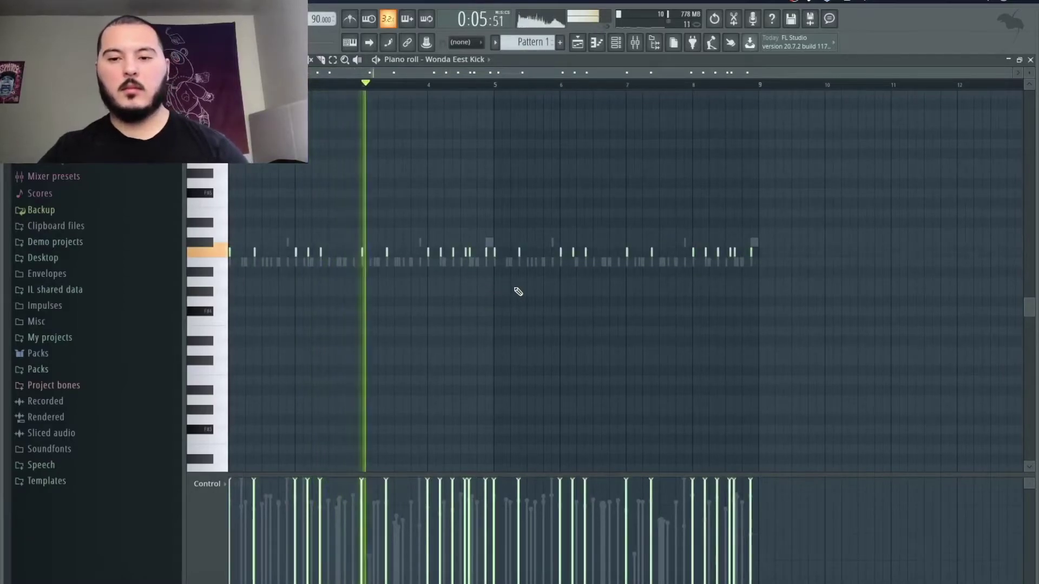
{"action": "key", "text": "space"}
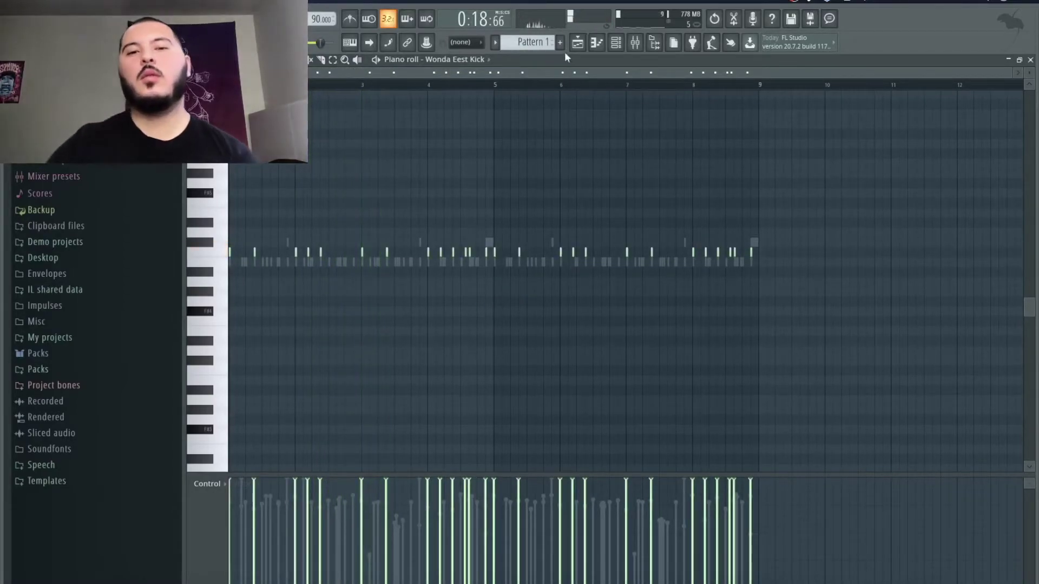
Play the arrangement in the Playlist to hear the drum pattern with the guitar loop
{"action": "left_click", "coordinate": [577, 45]}
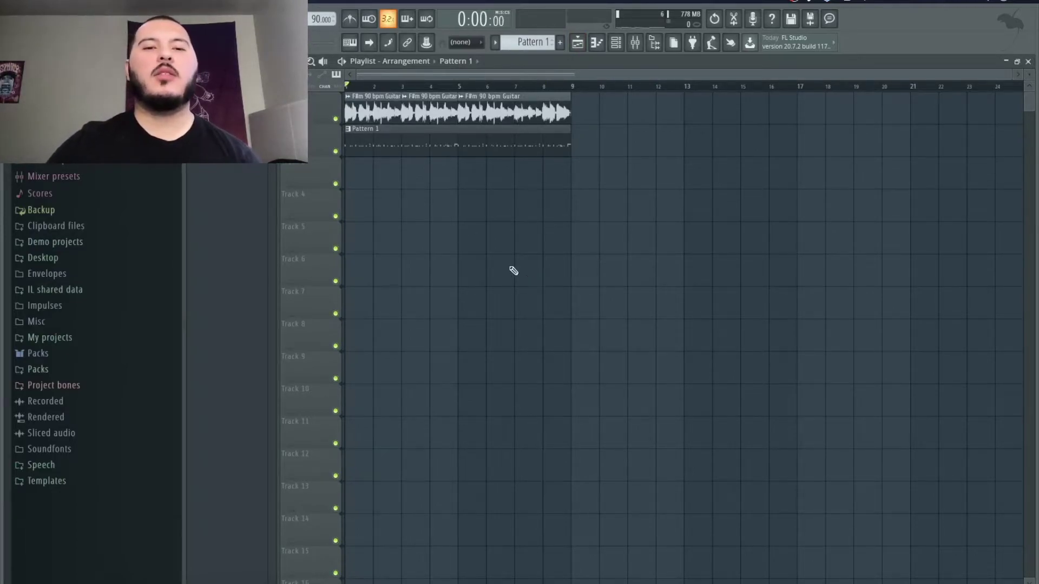
{"action": "key", "text": "space"}
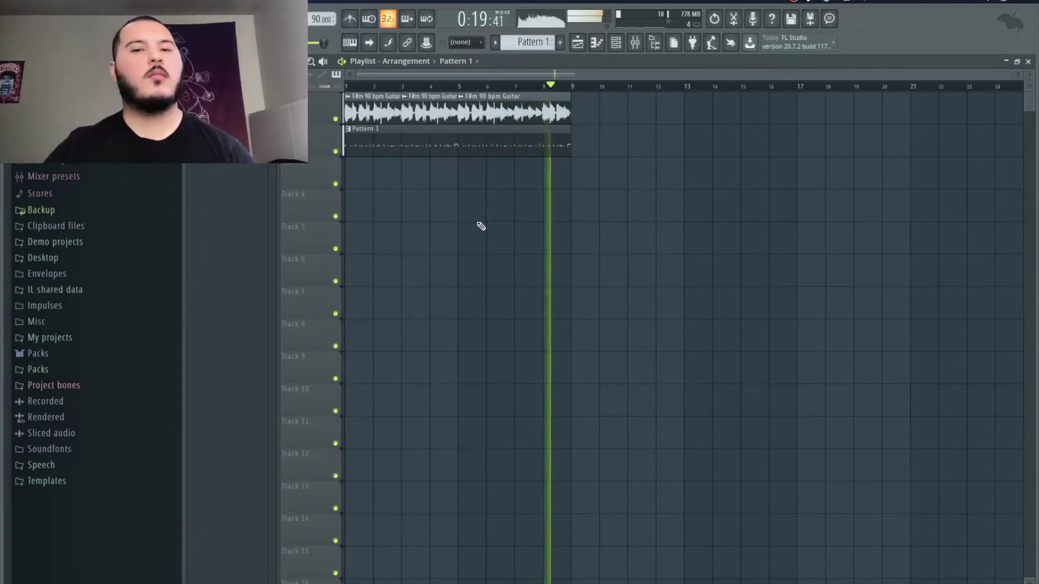
{"action": "key", "text": "space"}
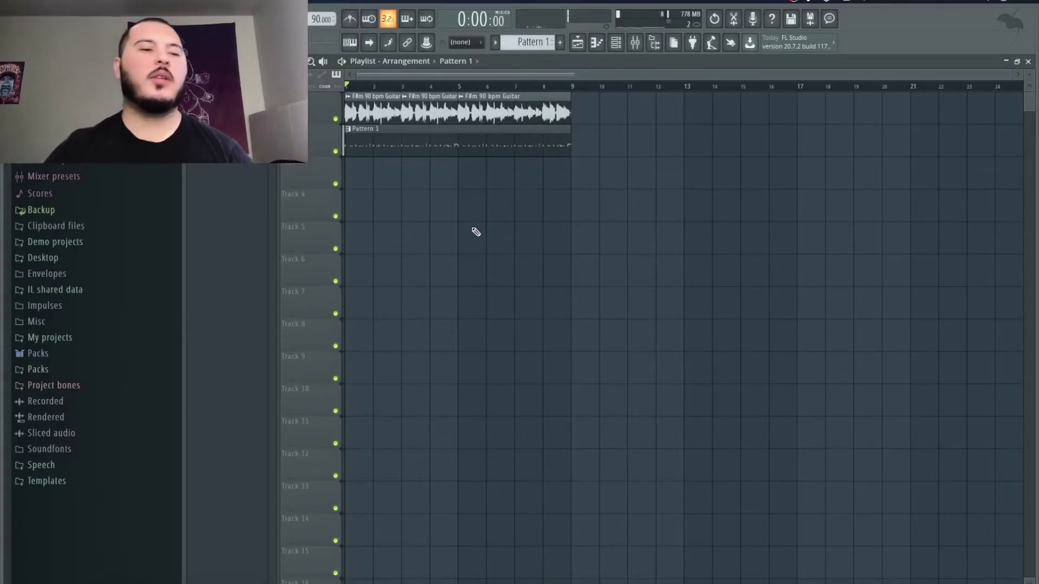
Load the "cxdy perfect" 808 from the Holy - Feelings (Drum Kit) pack's 808s folder into a new channel
{"action": "left_click", "coordinate": [47, 369]}
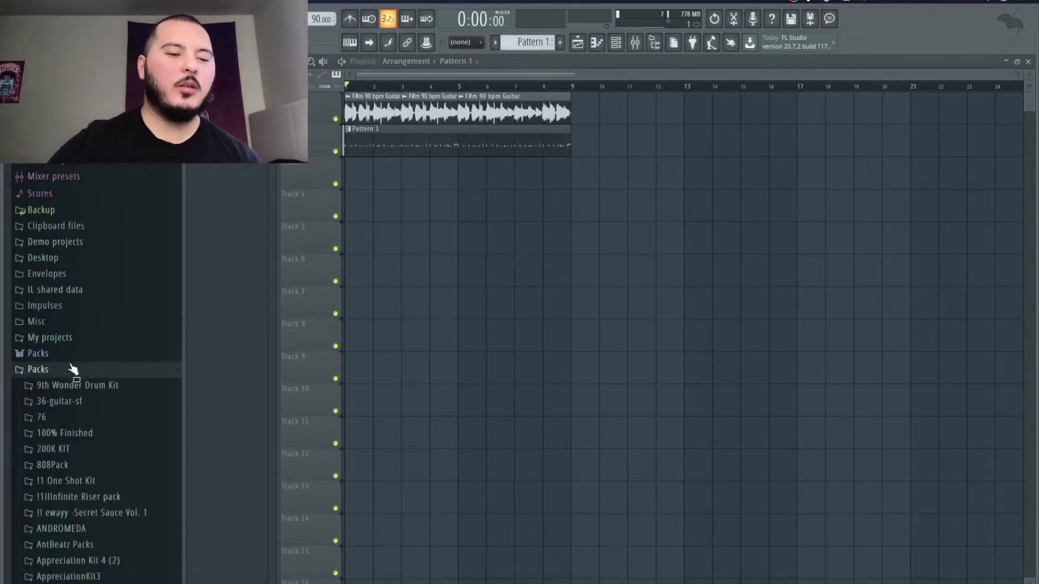
{"action": "scroll", "coordinate": [73, 369], "scroll_direction": "down", "scroll_amount": 10}
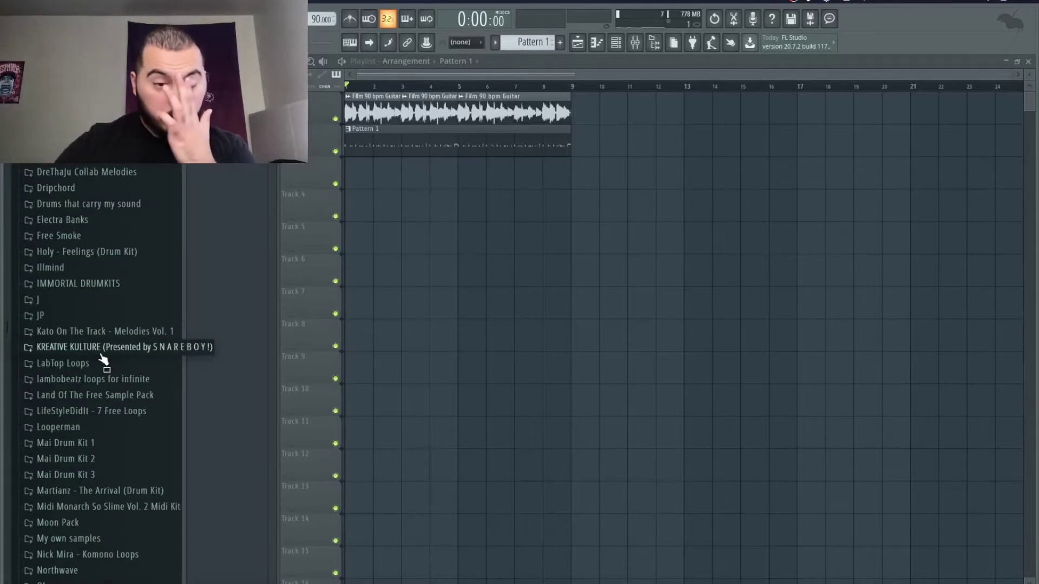
{"action": "left_click", "coordinate": [118, 257]}
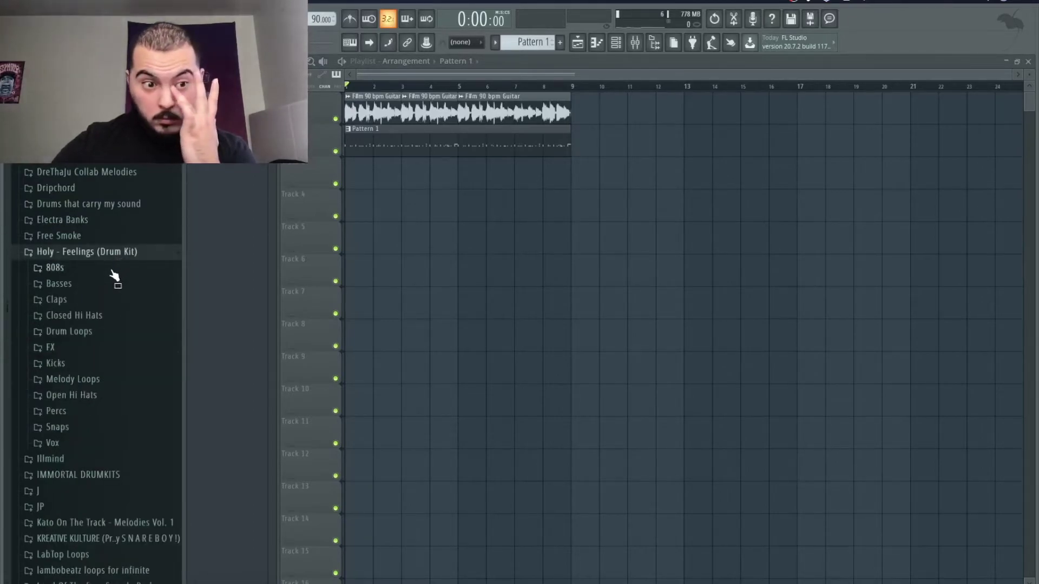
{"action": "left_click", "coordinate": [104, 270]}
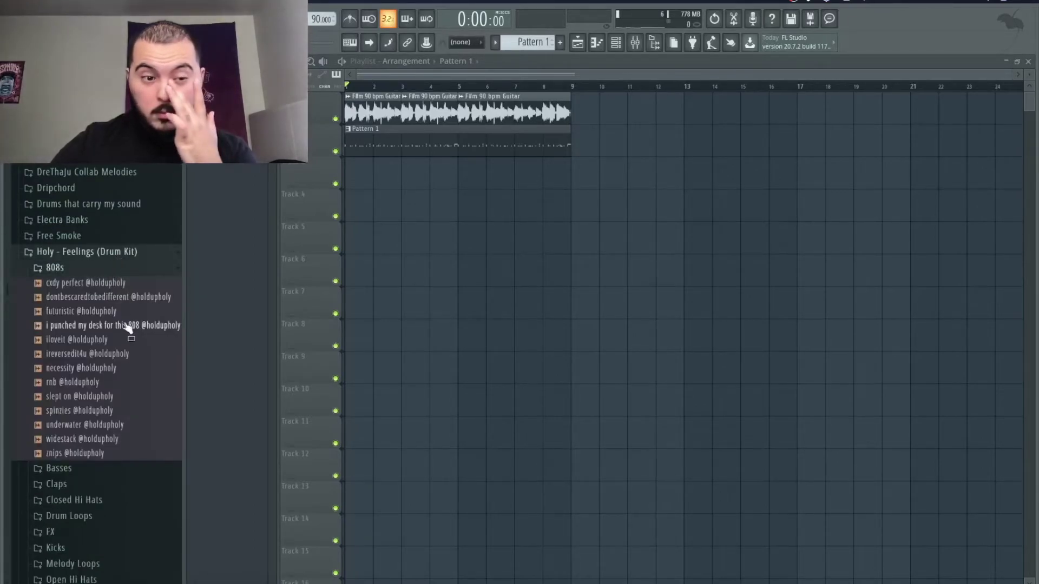
{"action": "right_click", "coordinate": [107, 289]}
{"action": "left_click", "coordinate": [206, 294]}
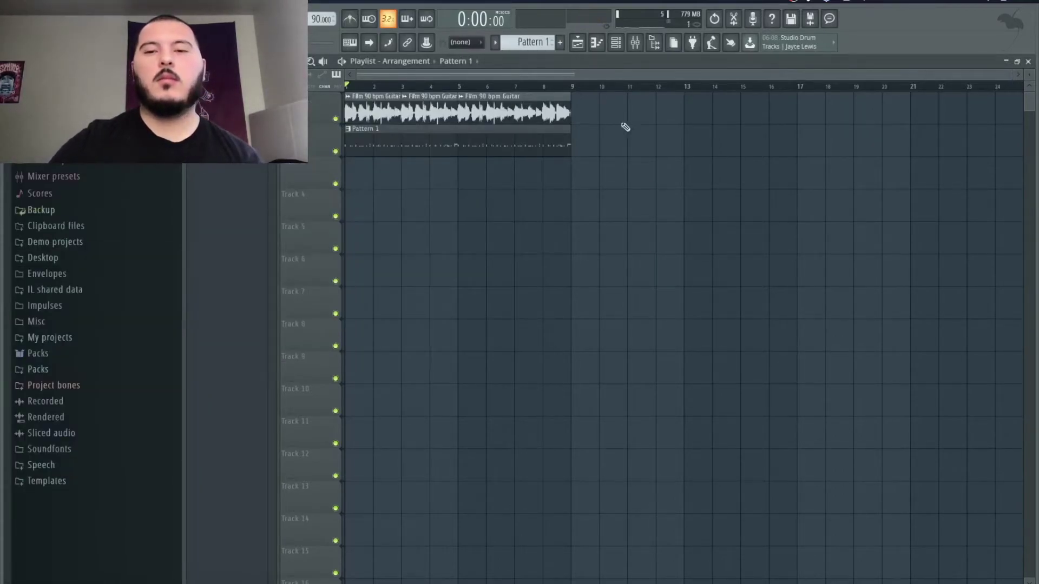
Copy the notes of the Wonda Eest Kick channel and paste them into the cxdy perfect 808 channel
{"action": "left_click", "coordinate": [617, 47]}
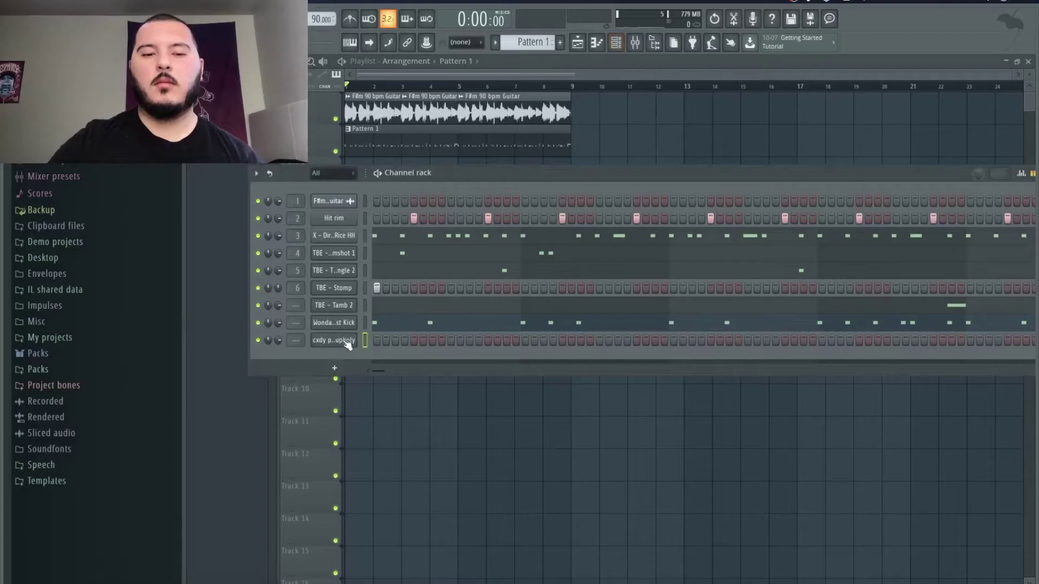
{"action": "right_click", "coordinate": [351, 328]}
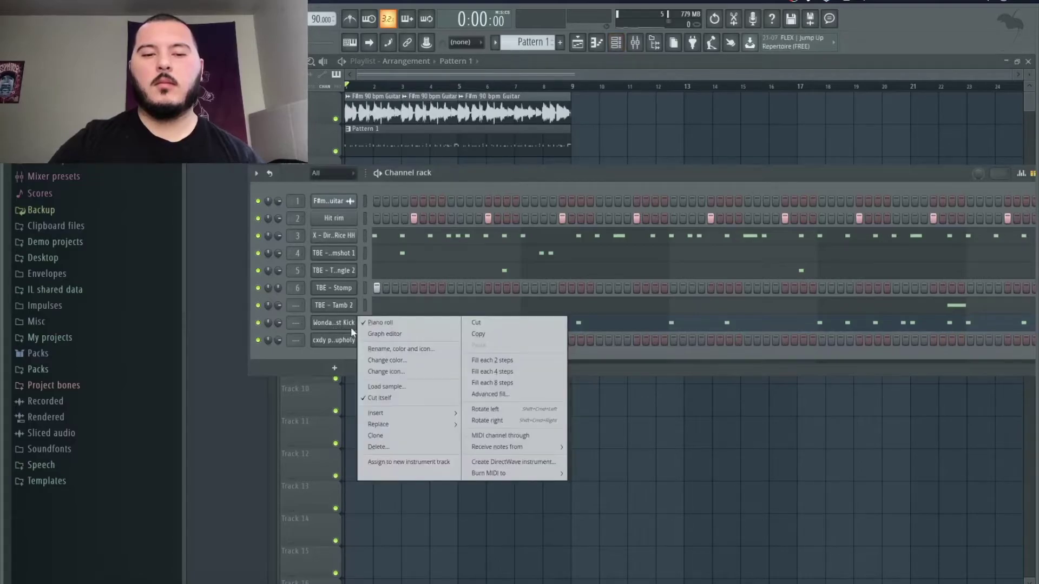
{"action": "left_click", "coordinate": [487, 336]}
{"action": "right_click", "coordinate": [332, 346]}
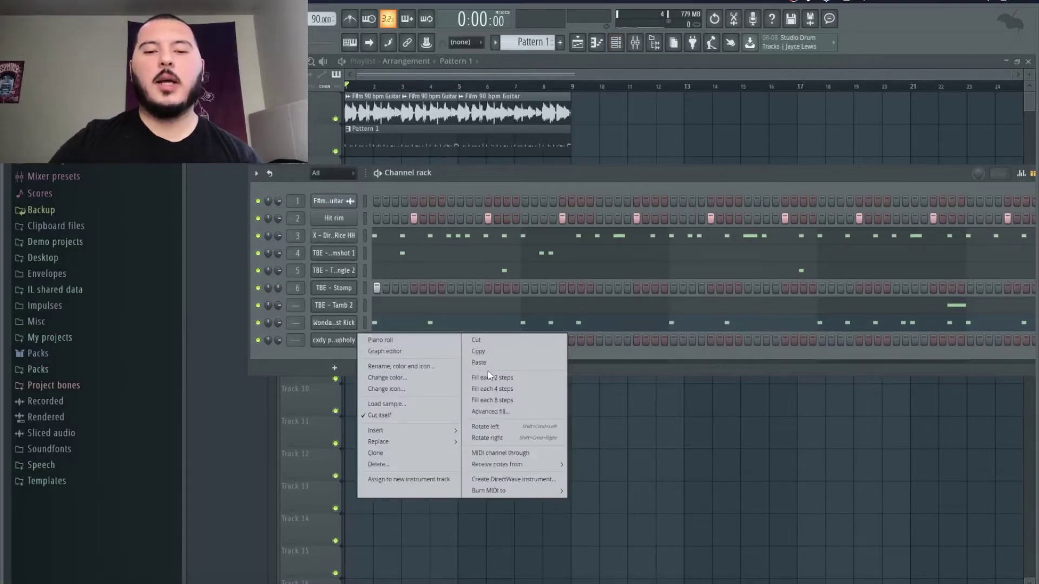
{"action": "left_click", "coordinate": [488, 365]}
Transpose the pasted 808 notes up six semitones to F#5 in the piano roll and play them back
{"action": "key", "text": "F7"}
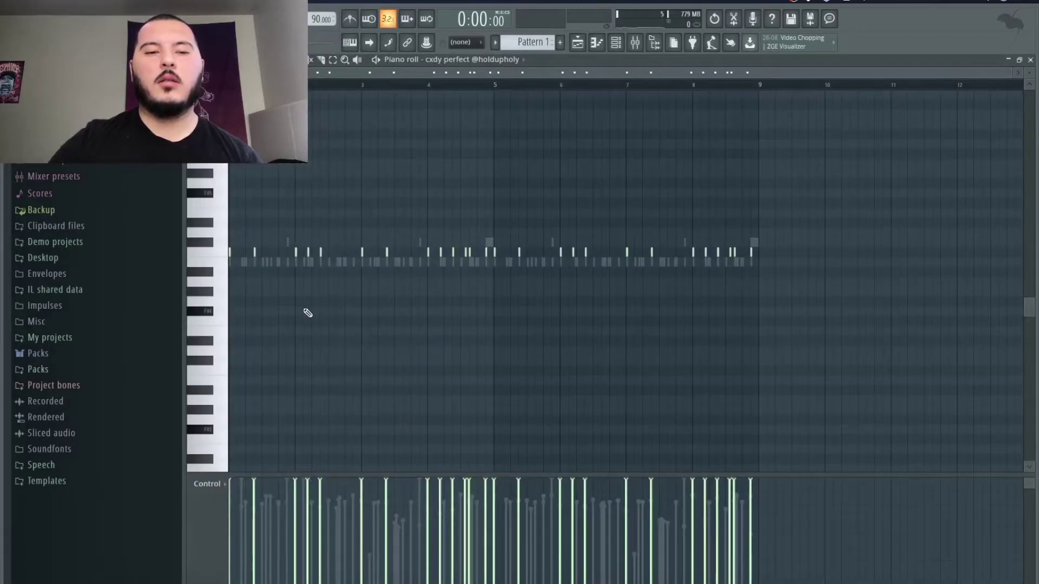
{"action": "key", "text": "Up"}
{"action": "key", "text": "Up"}
{"action": "key", "text": "Up"}
{"action": "key", "text": "Up"}
{"action": "key", "text": "Up"}
{"action": "key", "text": "Up"}
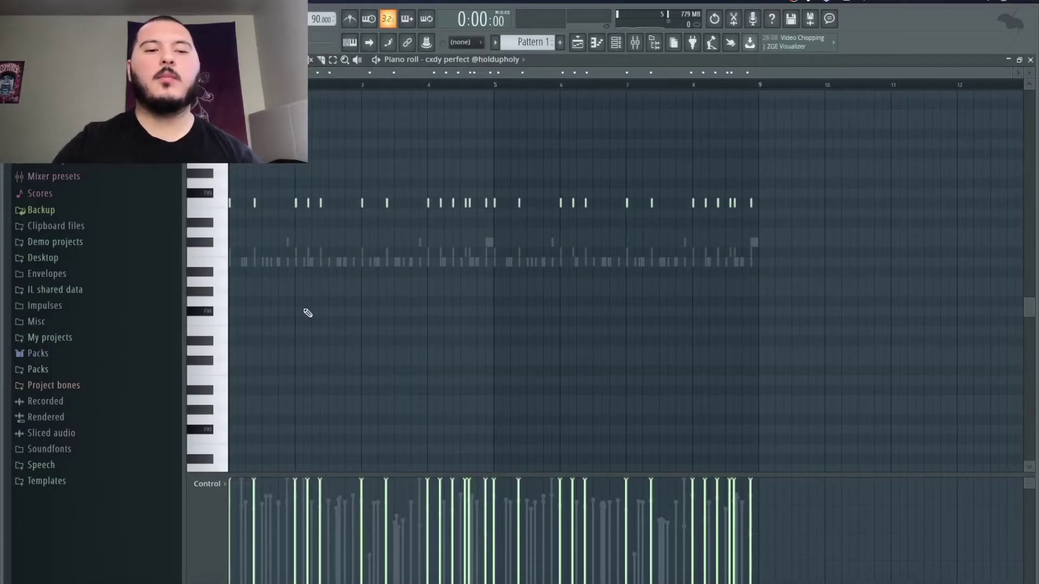
{"action": "key", "text": "space"}
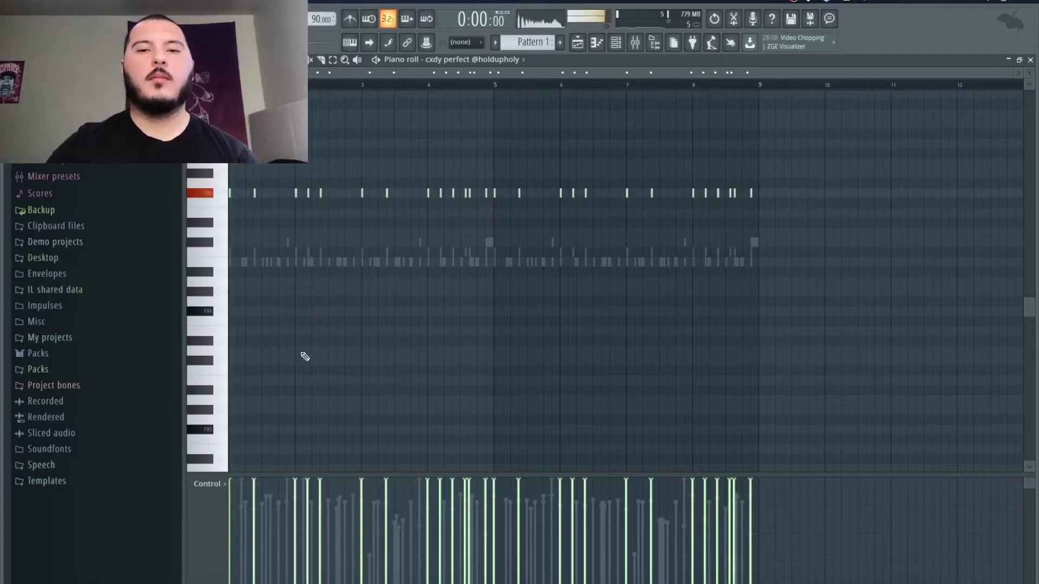
Increase the fade-out of the cxdy perfect 808 sample and choose its time-stretching mode in the channel settings
{"action": "left_click", "coordinate": [620, 48]}
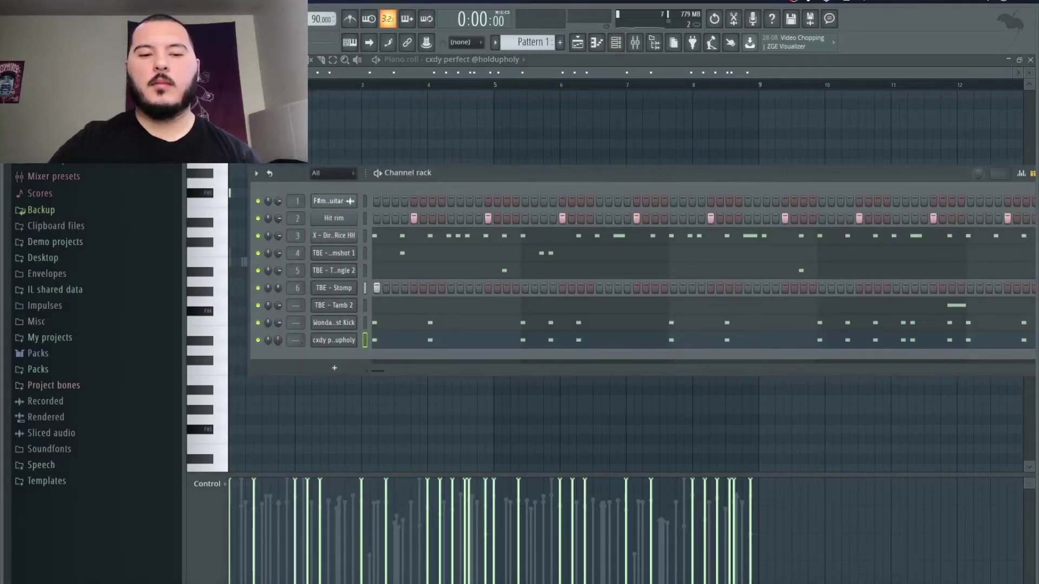
{"action": "right_click", "coordinate": [322, 343]}
{"action": "left_click", "coordinate": [333, 342]}
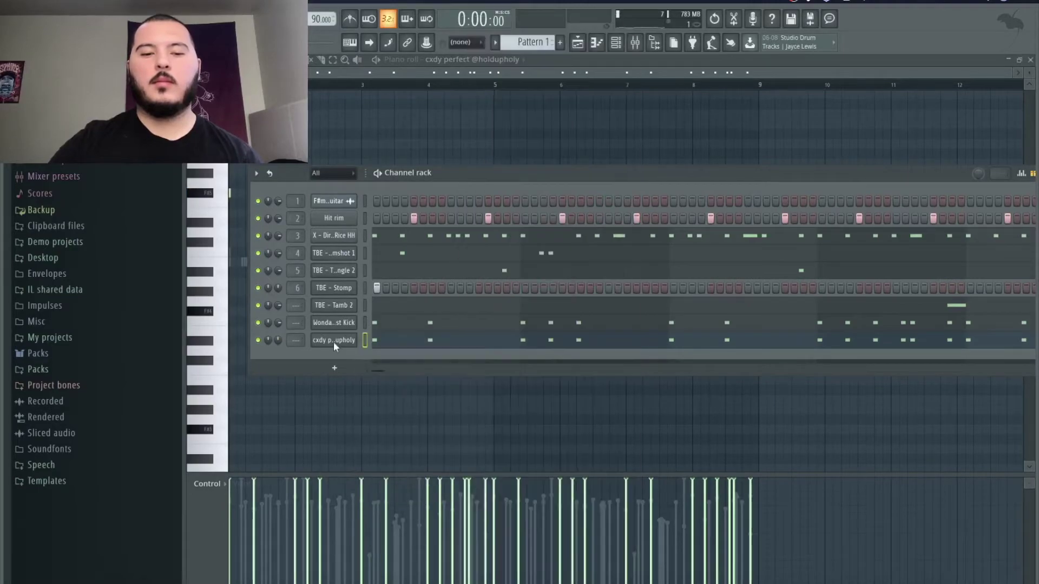
{"action": "left_click", "coordinate": [333, 340]}
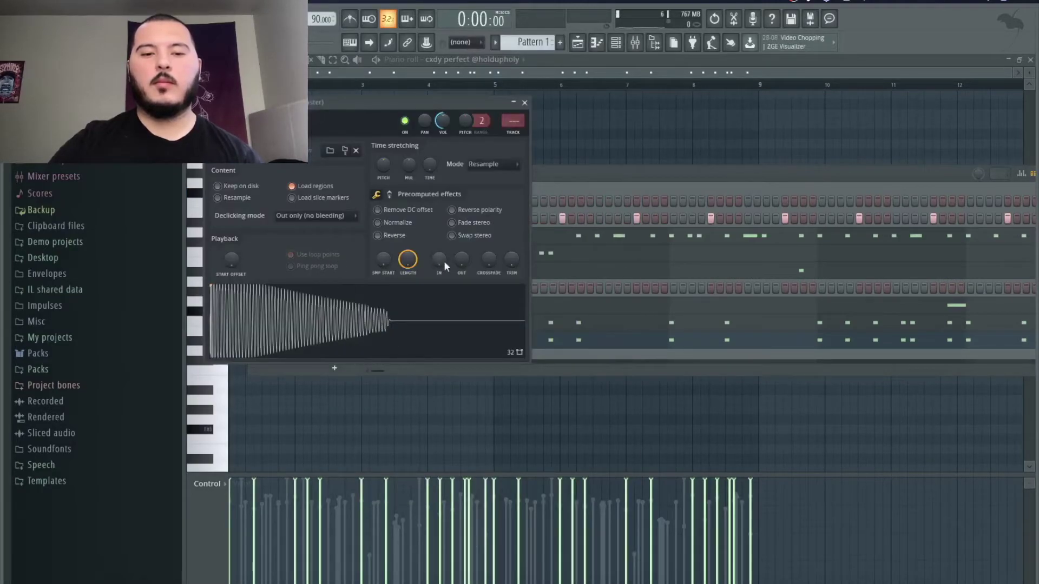
{"action": "left_click_drag", "start_coordinate": [461, 259], "coordinate": [461, 250]}
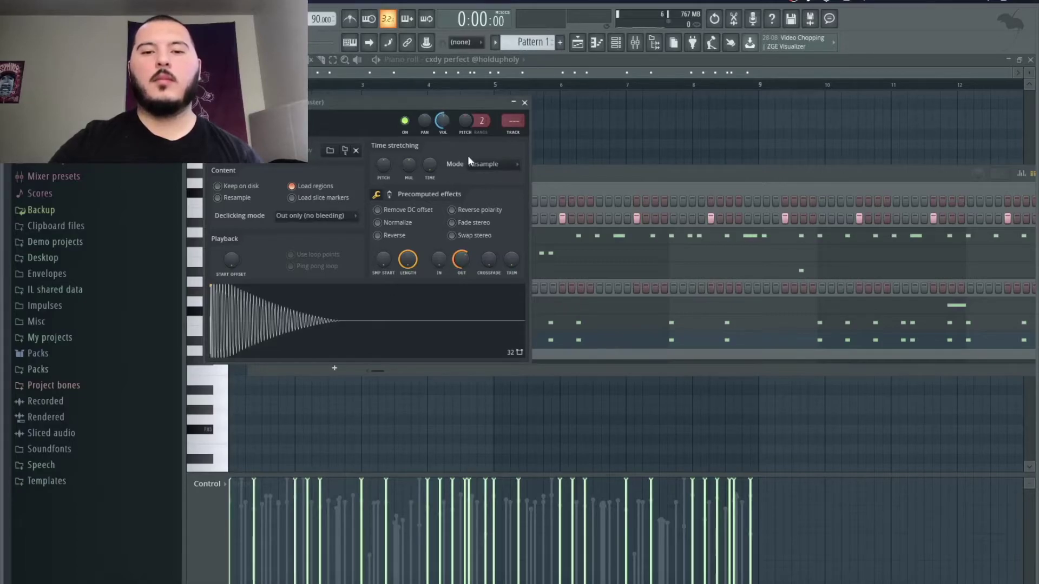
{"action": "left_click", "coordinate": [482, 164]}
{"action": "left_click", "coordinate": [544, 195]}
{"action": "left_click", "coordinate": [591, 124]}
Play the pattern and transpose all 808 notes down one octave to F#4
{"action": "key", "text": "space"}
{"action": "scroll", "coordinate": [278, 315], "scroll_direction": "up", "scroll_amount": 3}
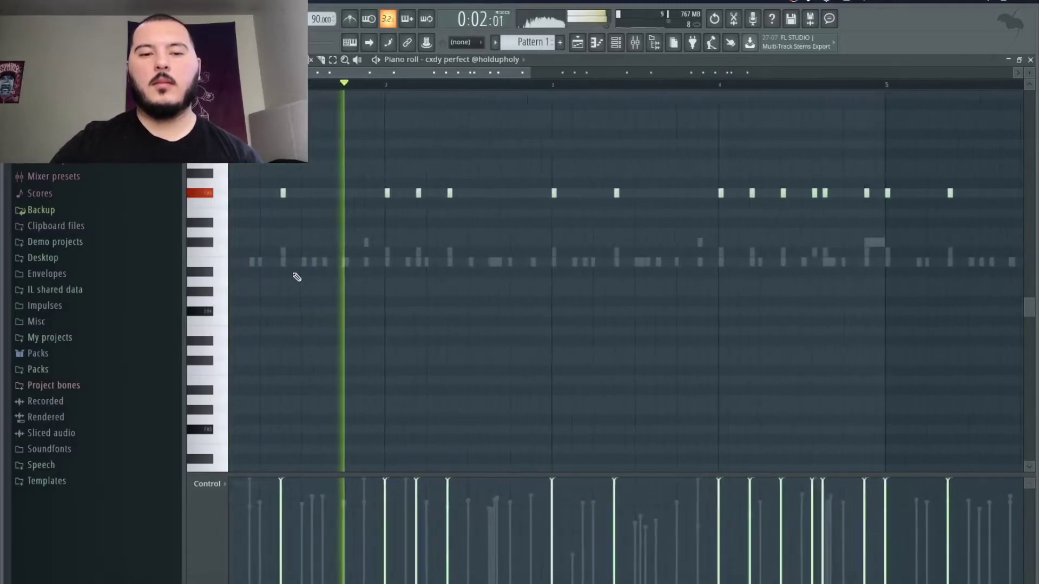
{"action": "key", "text": "space"}
{"action": "scroll", "coordinate": [380, 228], "scroll_direction": "up", "scroll_amount": 2}
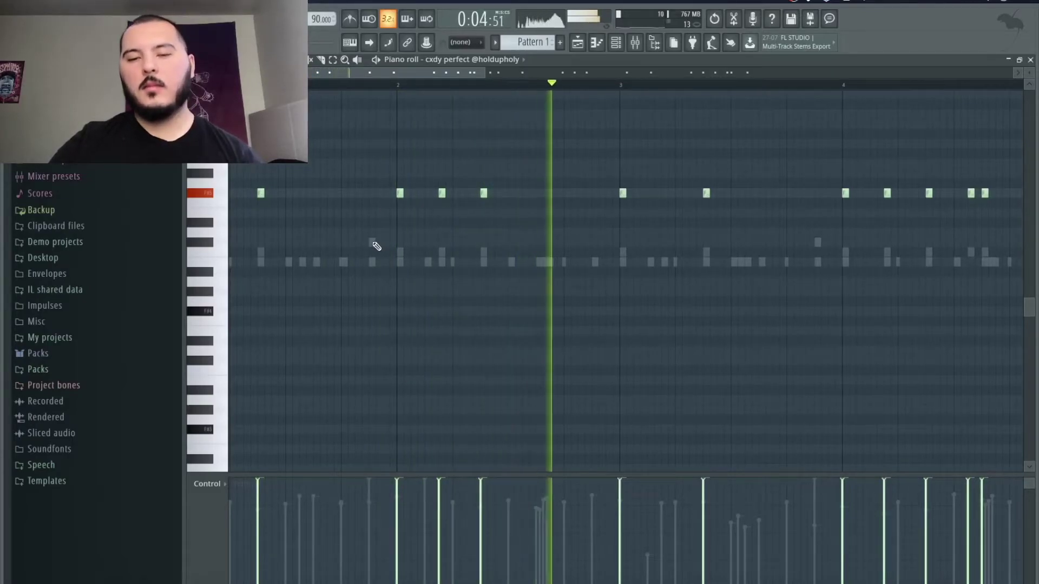
{"action": "key", "text": "ctrl+Down"}
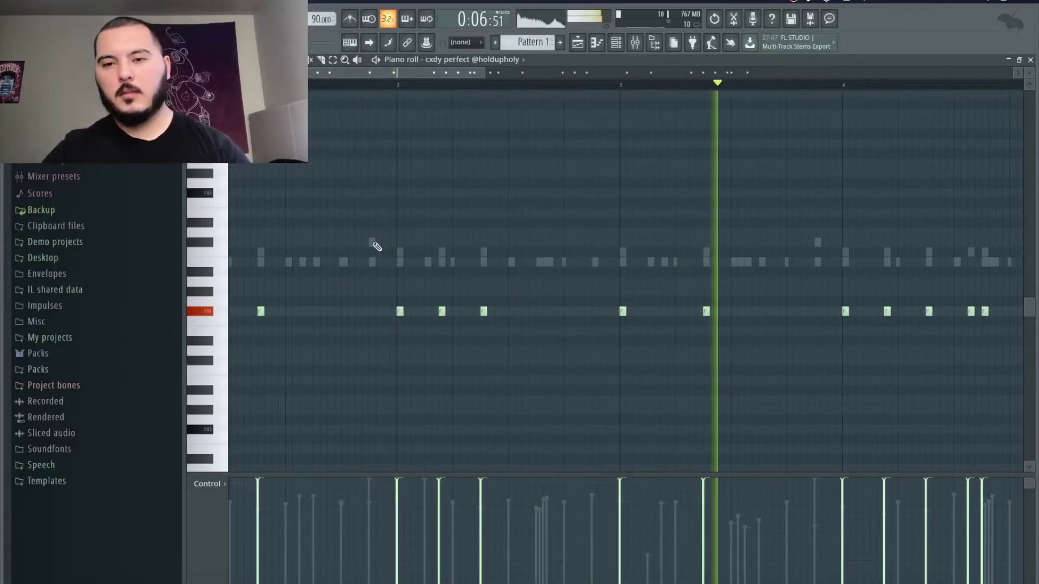
Replay the pattern from the start of bar 4 to check the 808 against the guitar's chord change
{"action": "scroll", "coordinate": [685, 299], "scroll_direction": "down", "scroll_amount": 2}
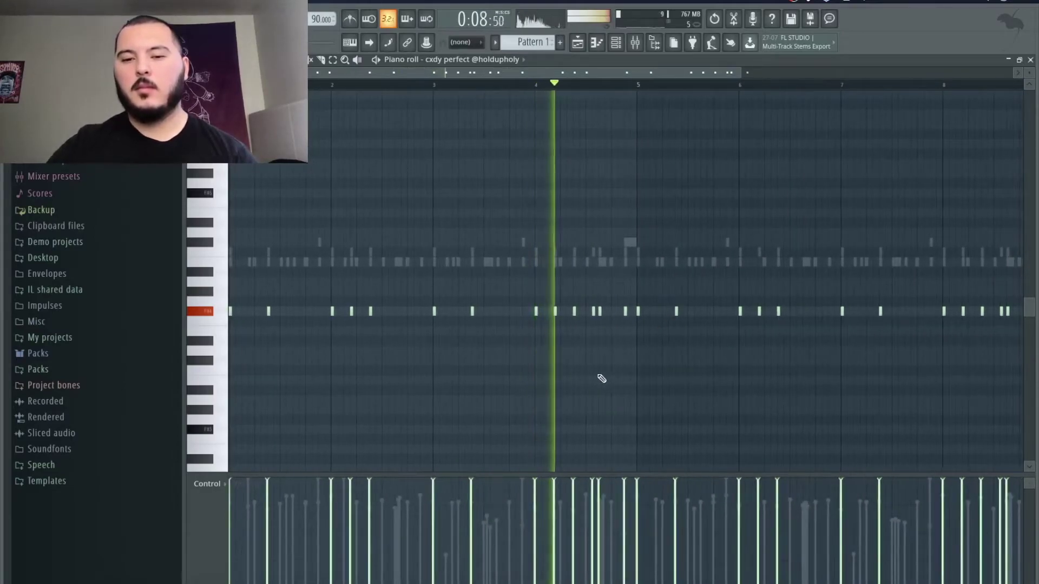
{"action": "scroll", "coordinate": [601, 378], "scroll_direction": "up", "scroll_amount": 2}
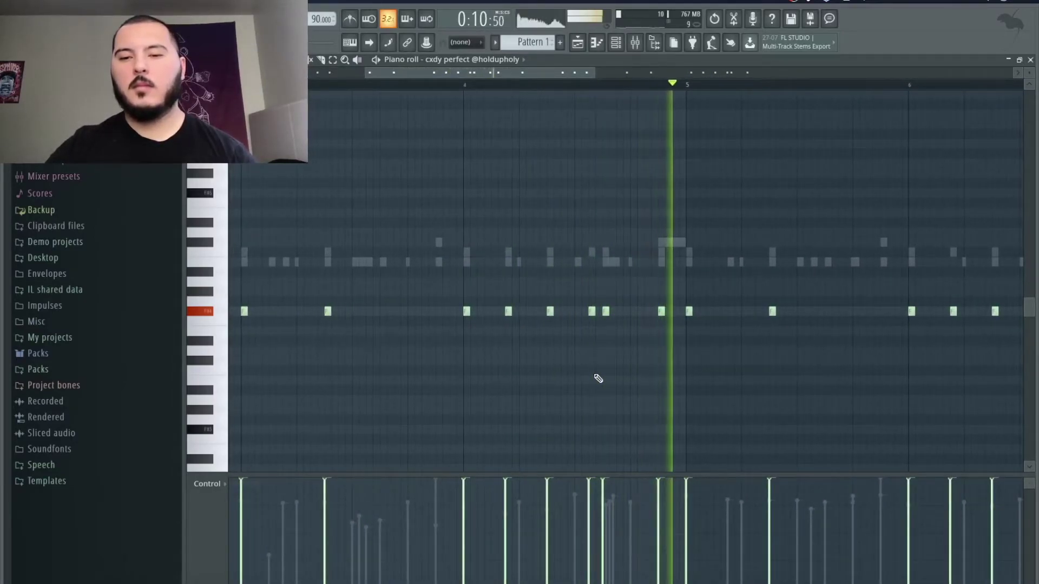
{"action": "key", "text": "space"}
{"action": "left_click", "coordinate": [465, 85]}
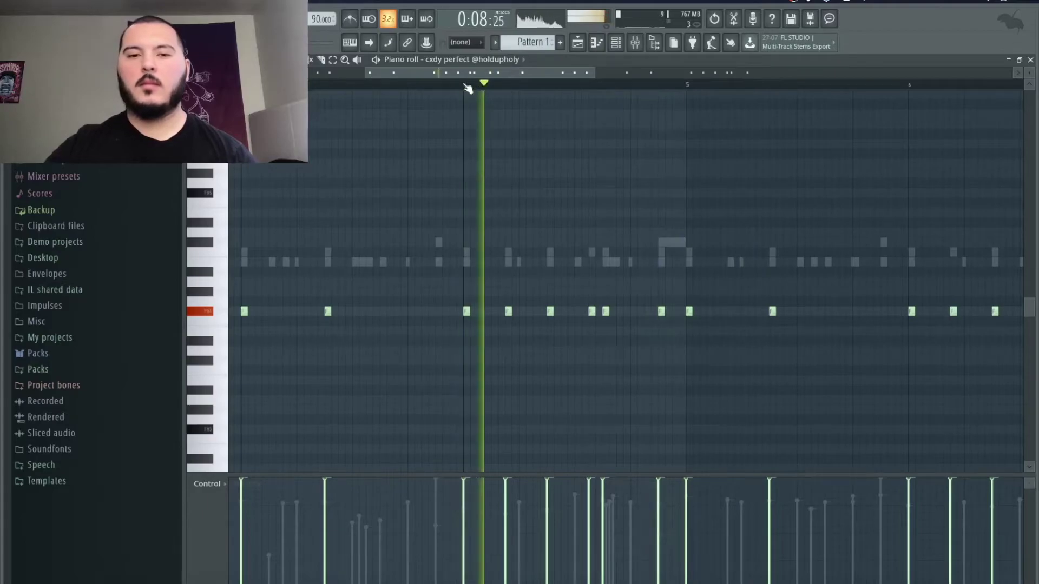
{"action": "key", "text": "space"}
{"action": "key", "text": "space"}
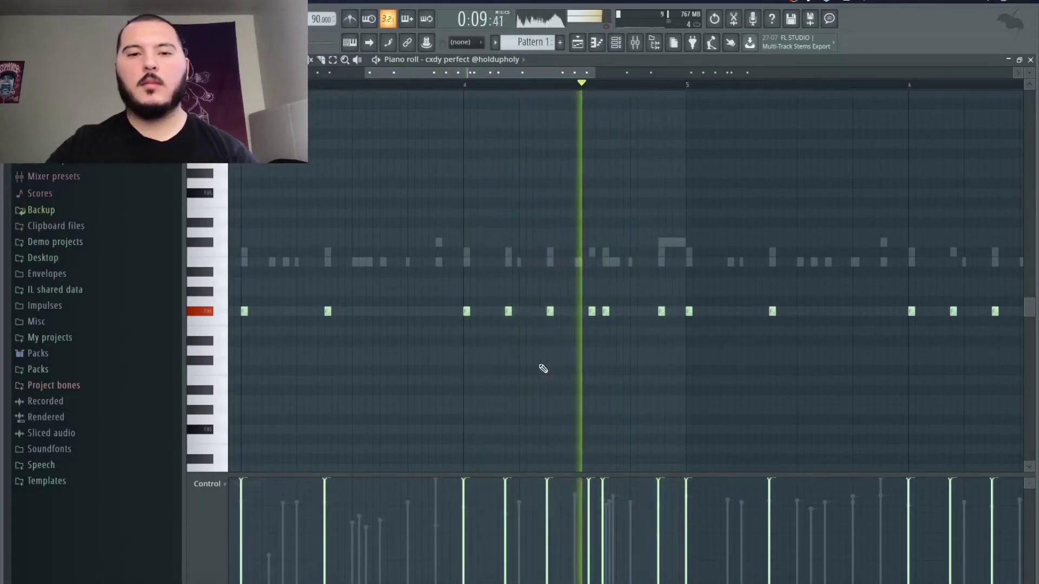
{"action": "key", "text": "space"}
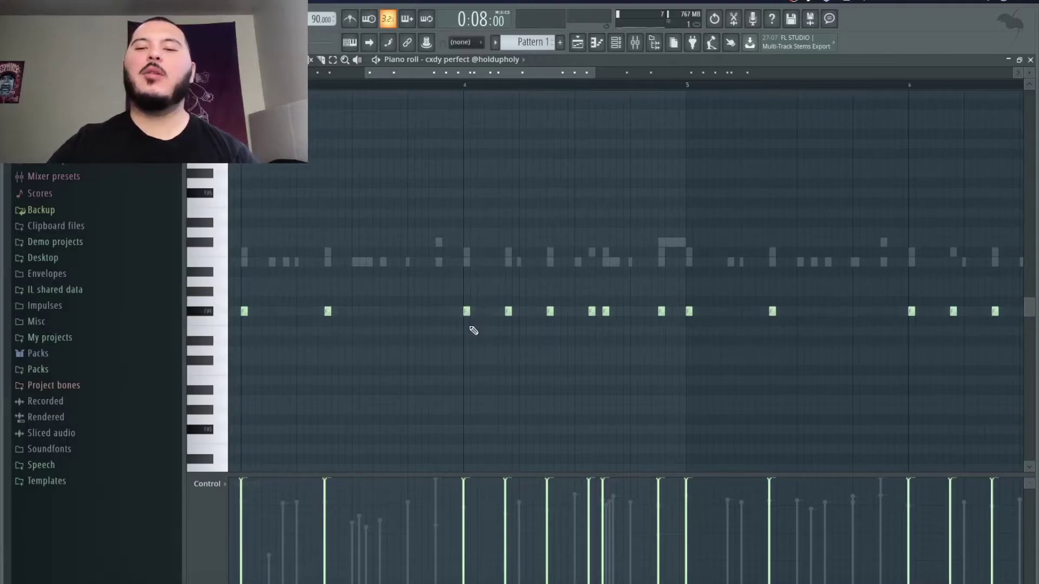
Move the six 808 notes in bar 4 up three semitones to A4
{"action": "scroll", "coordinate": [474, 330], "scroll_direction": "up", "scroll_amount": 2}
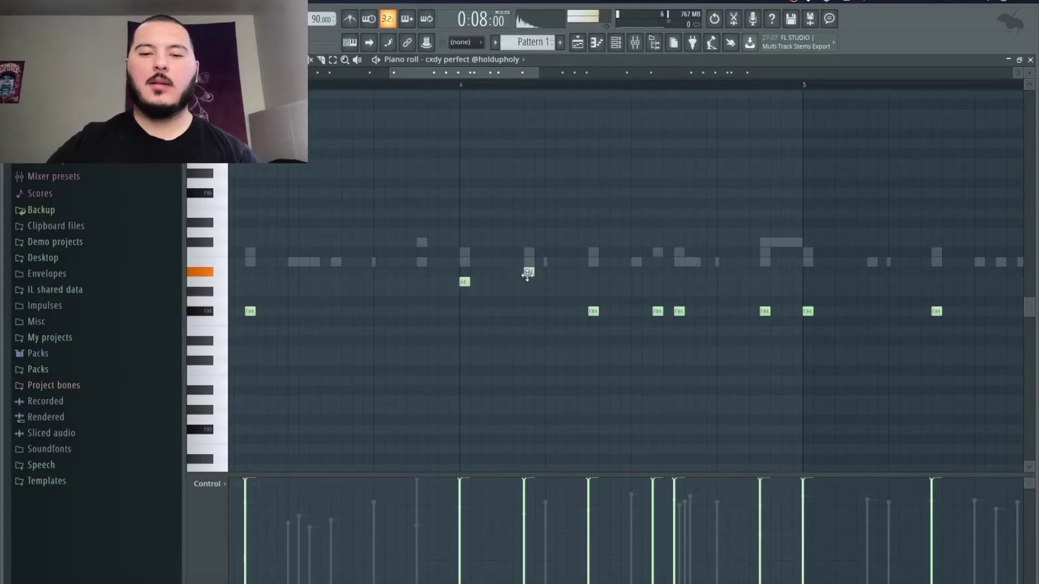
{"action": "left_click_drag", "start_coordinate": [581, 312], "coordinate": [780, 323]}
{"action": "key", "text": "shift+Up"}
{"action": "key", "text": "shift+Up"}
{"action": "key", "text": "shift+Up"}
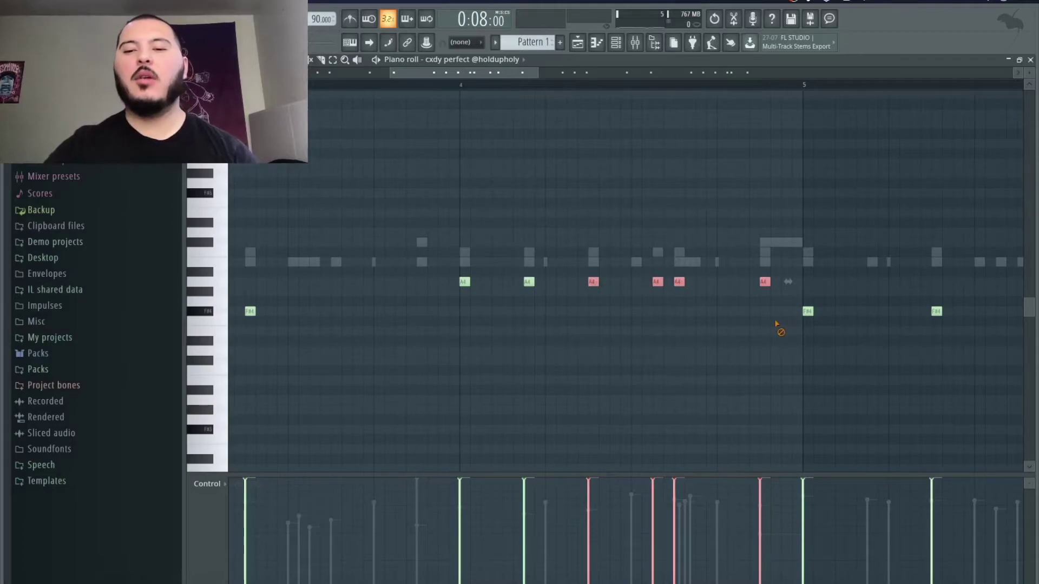
{"action": "left_click", "coordinate": [781, 326], "text": "ctrl"}
Extend the 808 notes to legato length and delete the ones in bars 5 to 8
{"action": "scroll", "coordinate": [738, 324], "scroll_direction": "down", "scroll_amount": 8}
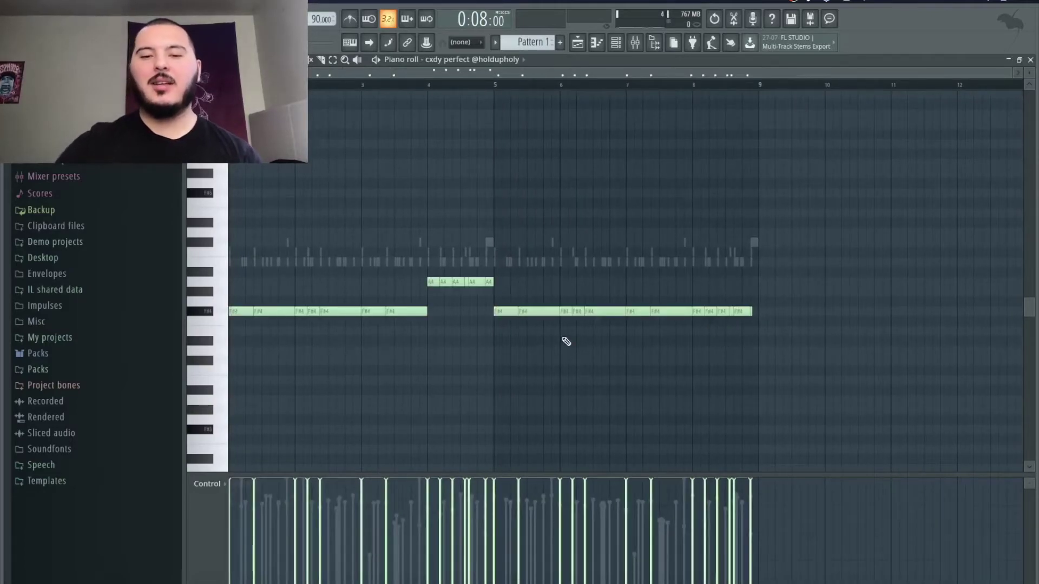
{"action": "left_click_drag", "start_coordinate": [480, 322], "coordinate": [888, 321]}
{"action": "key", "text": "Delete"}
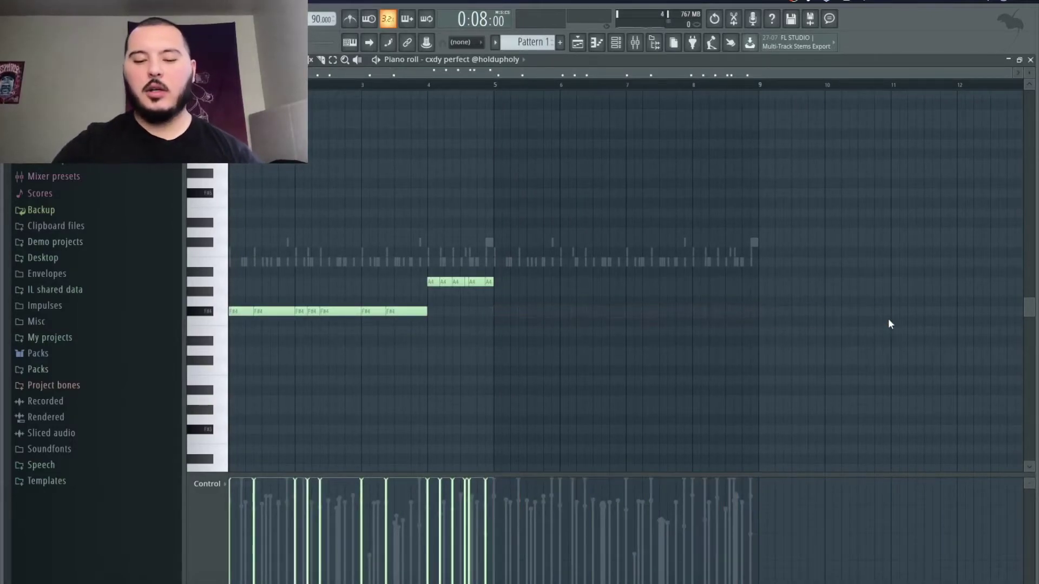
Duplicate the four-bar 808 phrase into bars 5 to 8 and deselect the notes
{"action": "key", "text": "ctrl+b"}
{"action": "left_click", "coordinate": [734, 386], "text": "ctrl"}
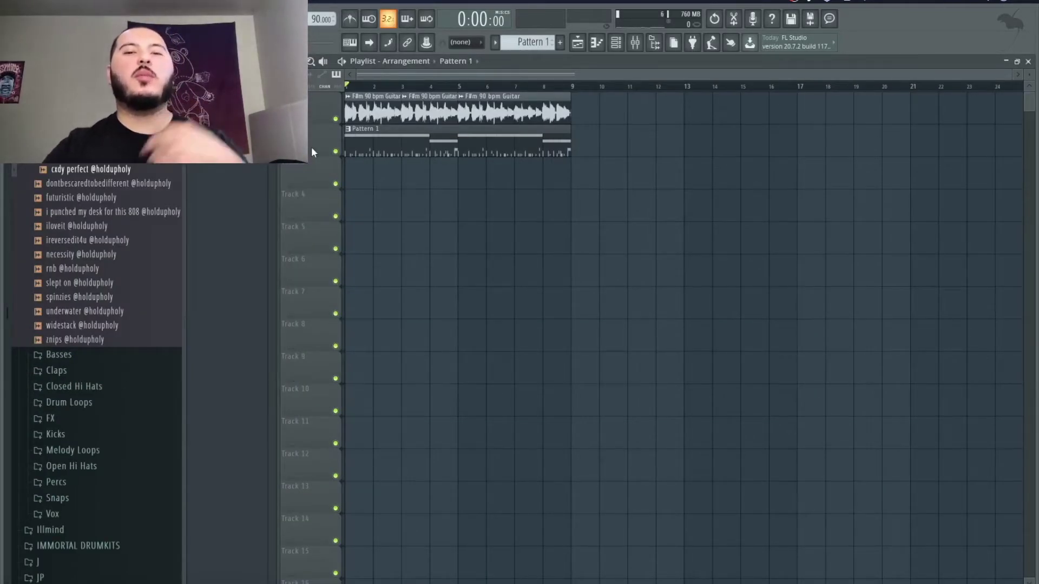
Split Pattern 1 by channel and delete the Pattern 1 clip from the playlist
{"action": "left_click", "coordinate": [495, 42]}
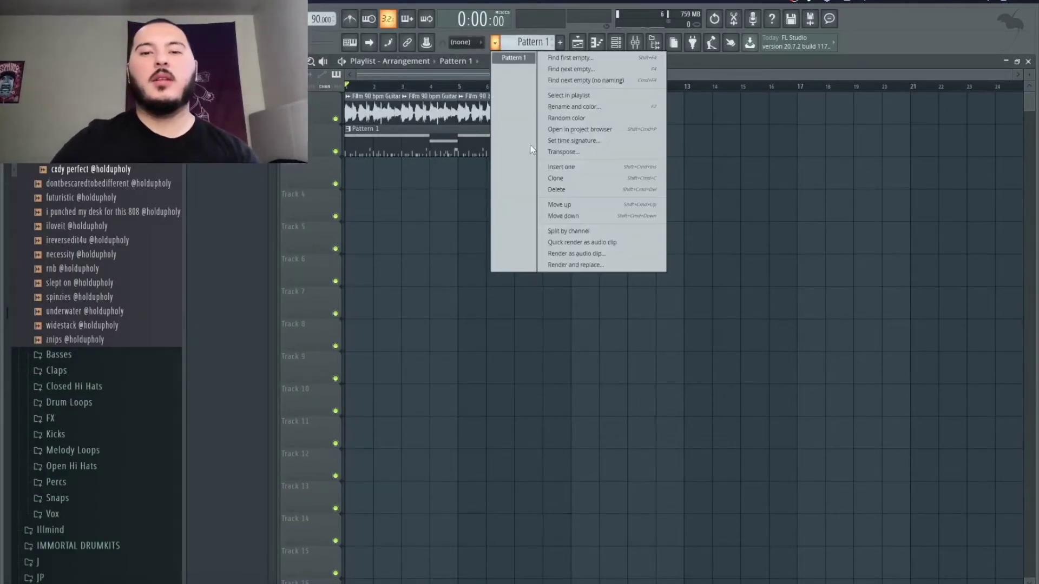
{"action": "left_click", "coordinate": [550, 232]}
{"action": "left_click_drag", "start_coordinate": [654, 147], "coordinate": [278, 153]}
{"action": "key", "text": "Delete"}
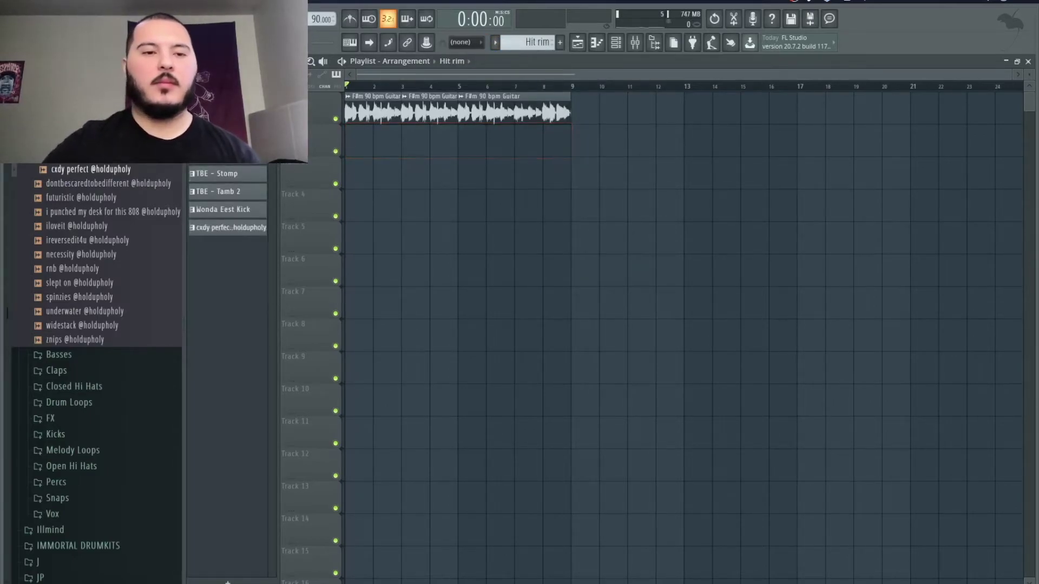
Place the split patterns on separate tracks 2 to 9 from bar 1, with the Stomp pattern repeated at bar 5
{"action": "left_click", "coordinate": [230, 227]}
{"action": "left_click_drag", "start_coordinate": [227, 103], "coordinate": [407, 166]}
{"action": "left_click_drag", "start_coordinate": [505, 170], "coordinate": [373, 140]}
{"action": "left_click", "coordinate": [498, 406], "text": "ctrl"}
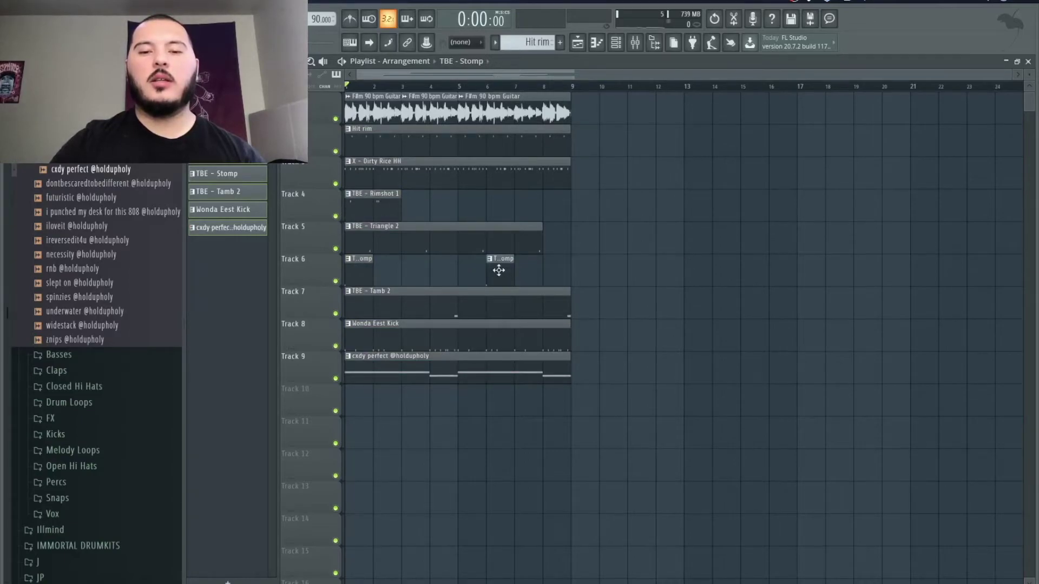
Shift all clips to start at bar 9 and fill bars 1 to 8 of the first track with a guitar clip
{"action": "key", "text": "ctrl+a"}
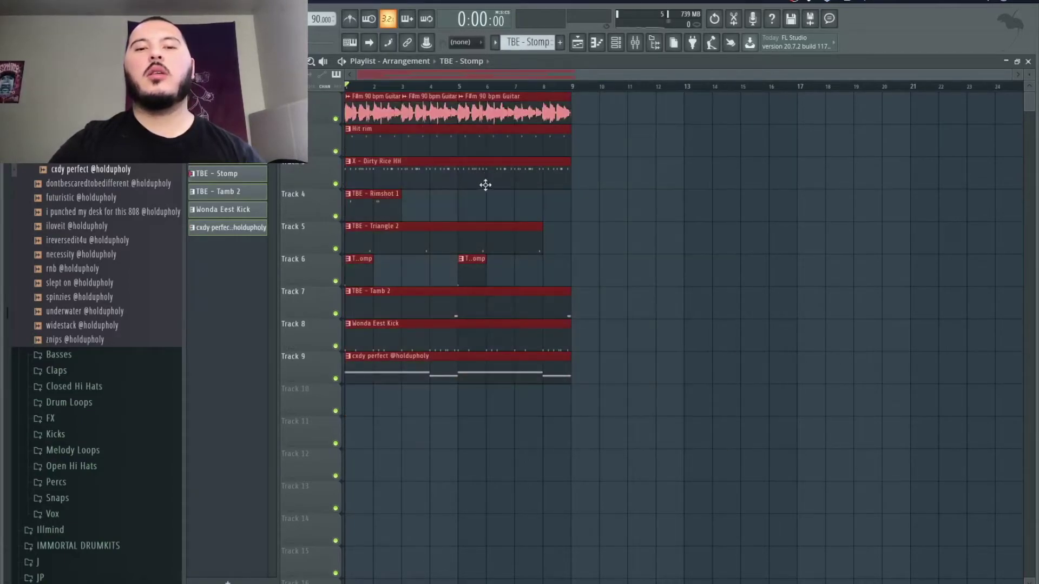
{"action": "left_click_drag", "start_coordinate": [475, 102], "coordinate": [700, 103]}
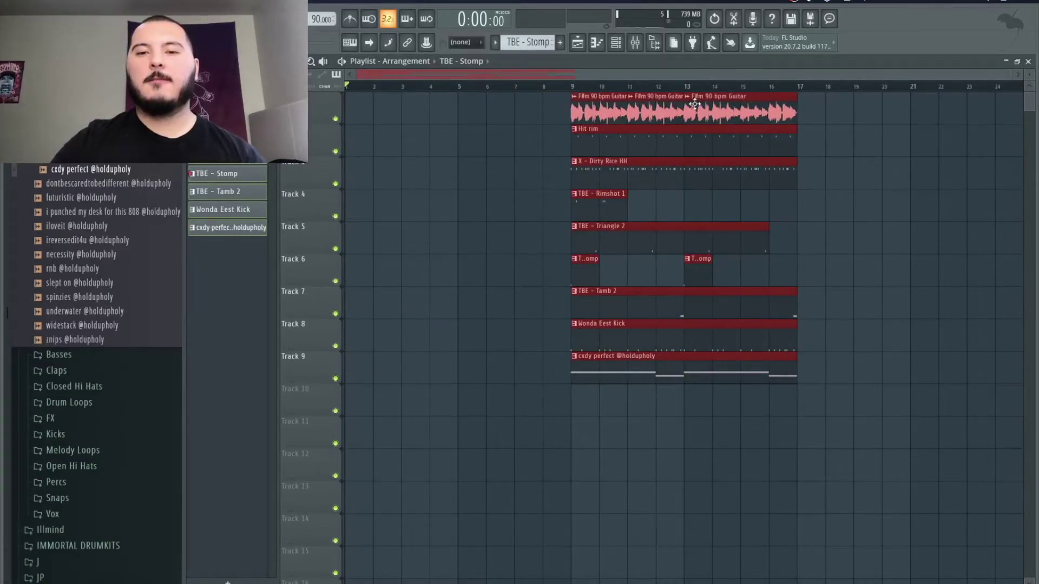
{"action": "left_click", "coordinate": [464, 142], "text": "ctrl"}
{"action": "left_click_drag", "start_coordinate": [580, 102], "coordinate": [353, 103]}
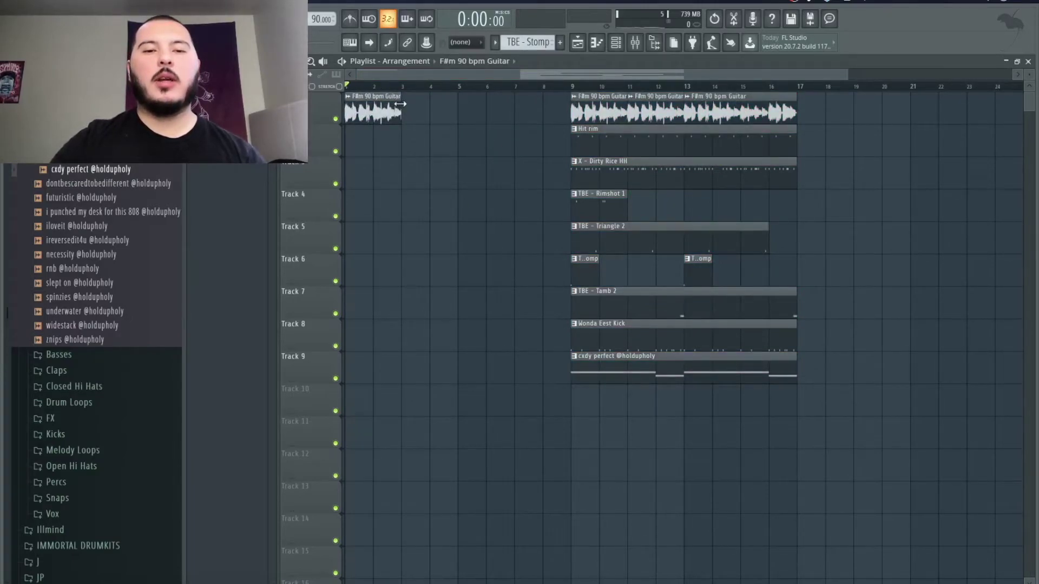
{"action": "left_click_drag", "start_coordinate": [400, 104], "coordinate": [578, 108]}
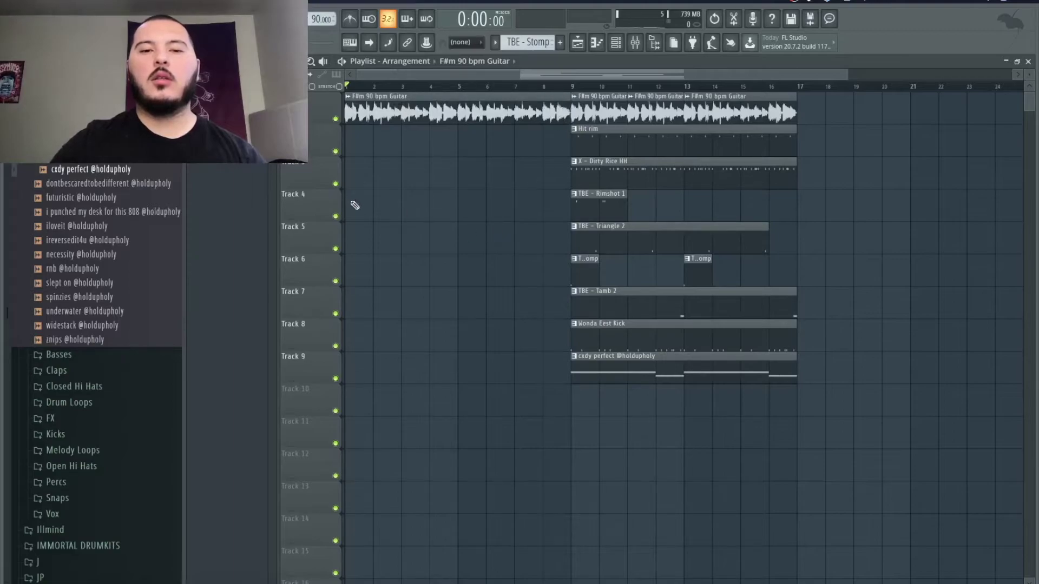
Place the IIInfinite tag (Female) sample on track 3 at bar 4
{"action": "scroll", "coordinate": [81, 313], "scroll_direction": "down", "scroll_amount": 10}
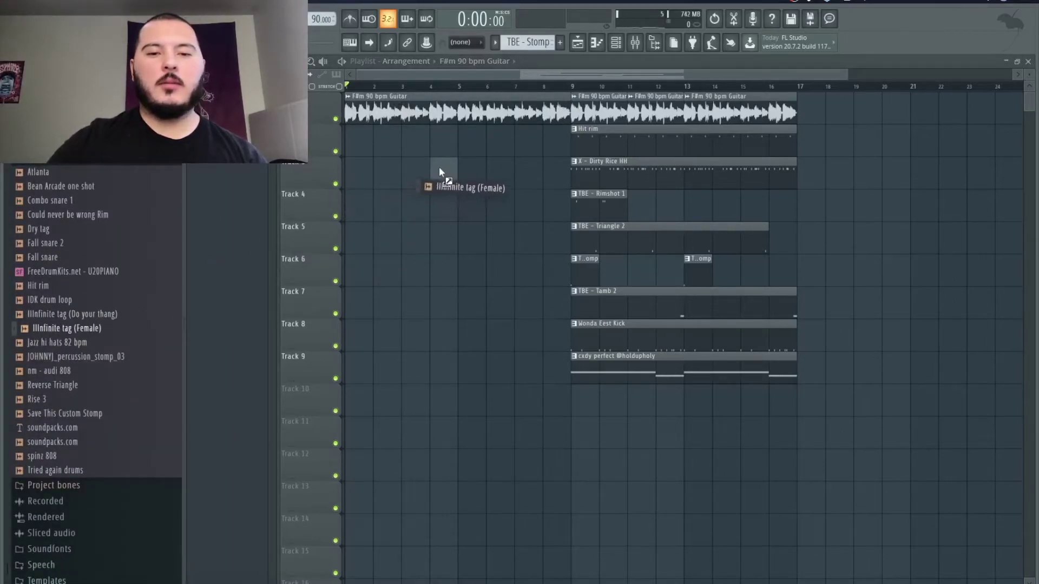
{"action": "left_click_drag", "start_coordinate": [439, 169], "coordinate": [439, 170]}
{"action": "left_click", "coordinate": [22, 61]}
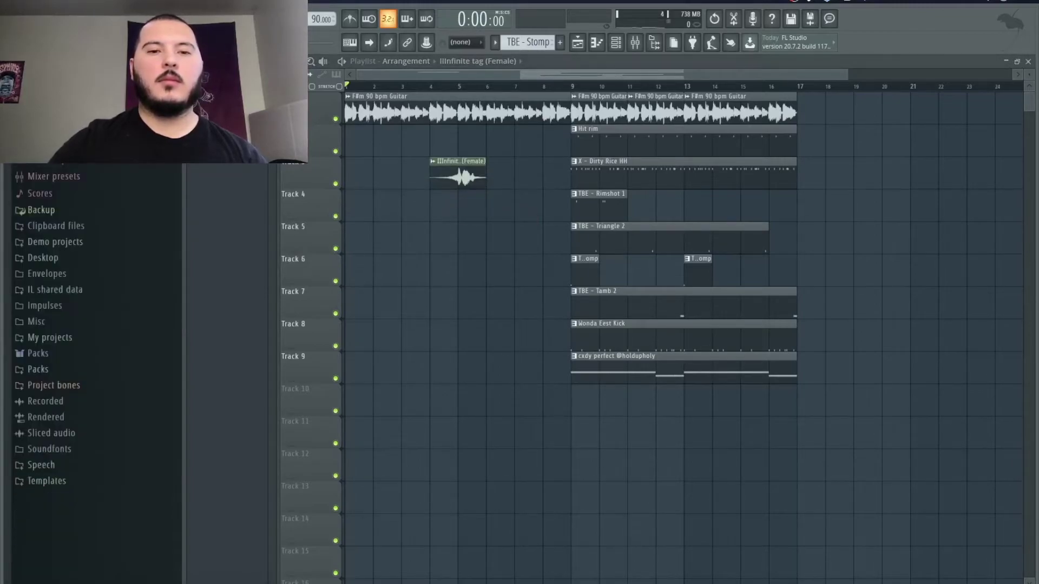
Add Fruity Parametric EQ 2 to slot 4 of the guitar's mixer track
{"action": "double_click", "coordinate": [390, 117]}
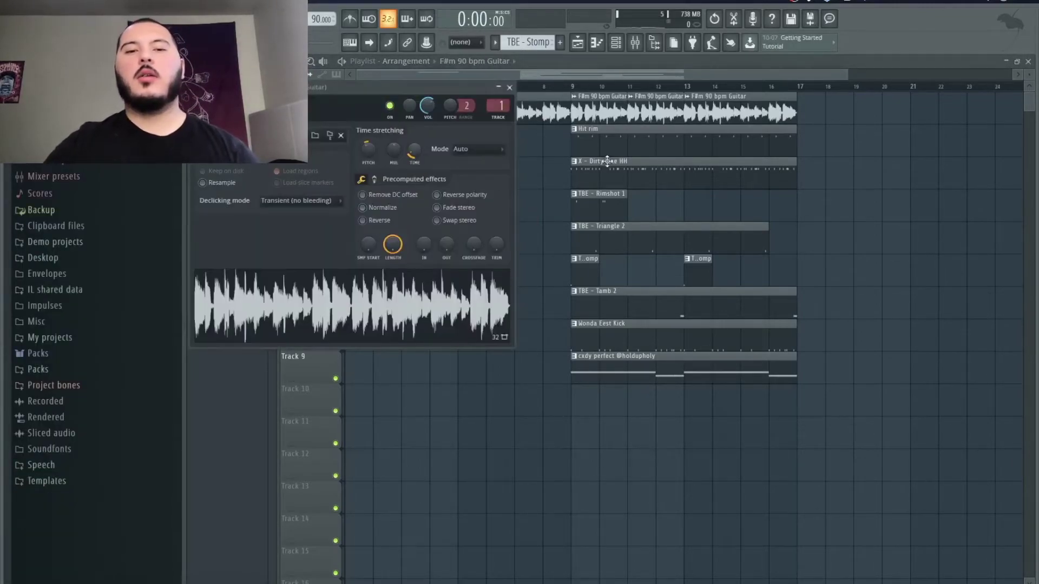
{"action": "key", "text": "Escape"}
{"action": "left_click", "coordinate": [630, 42]}
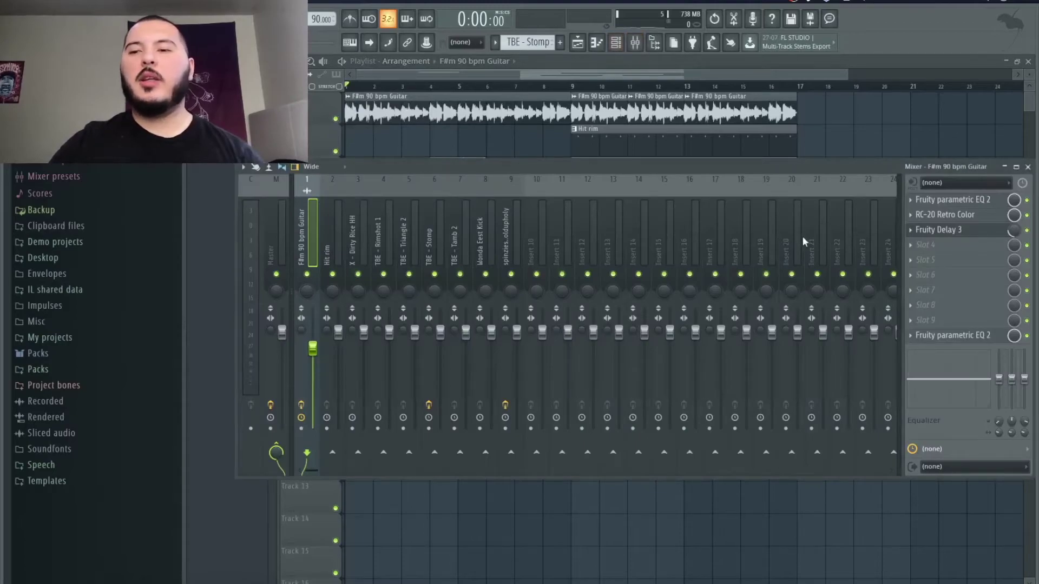
{"action": "left_click", "coordinate": [922, 244]}
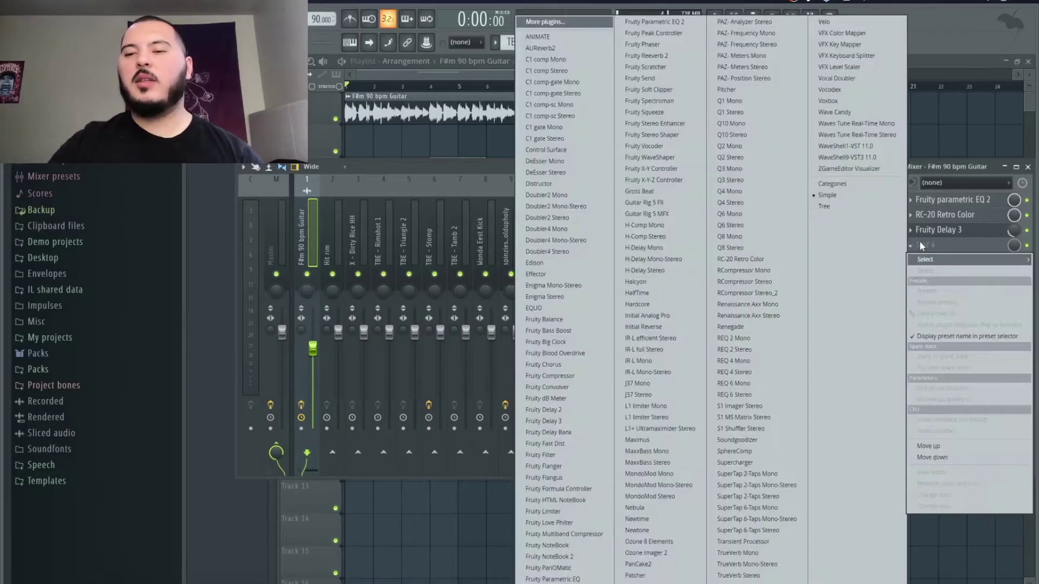
{"action": "left_click", "coordinate": [695, 25]}
Audition the EQ's Radio and neighbouring presets during playback and apply the Old Telephone preset
{"action": "left_click", "coordinate": [622, 194]}
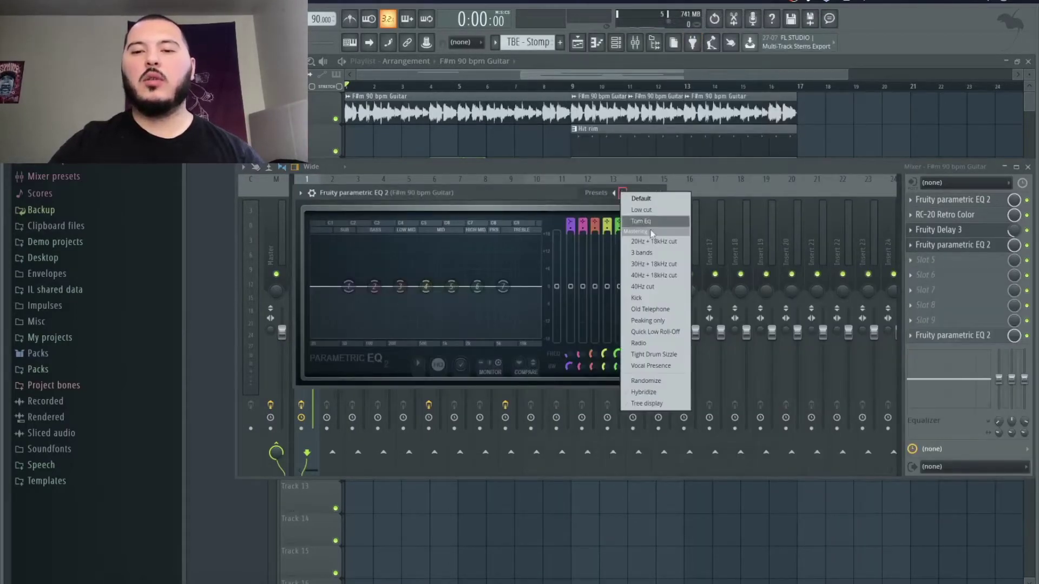
{"action": "left_click", "coordinate": [666, 344]}
{"action": "key", "text": "space"}
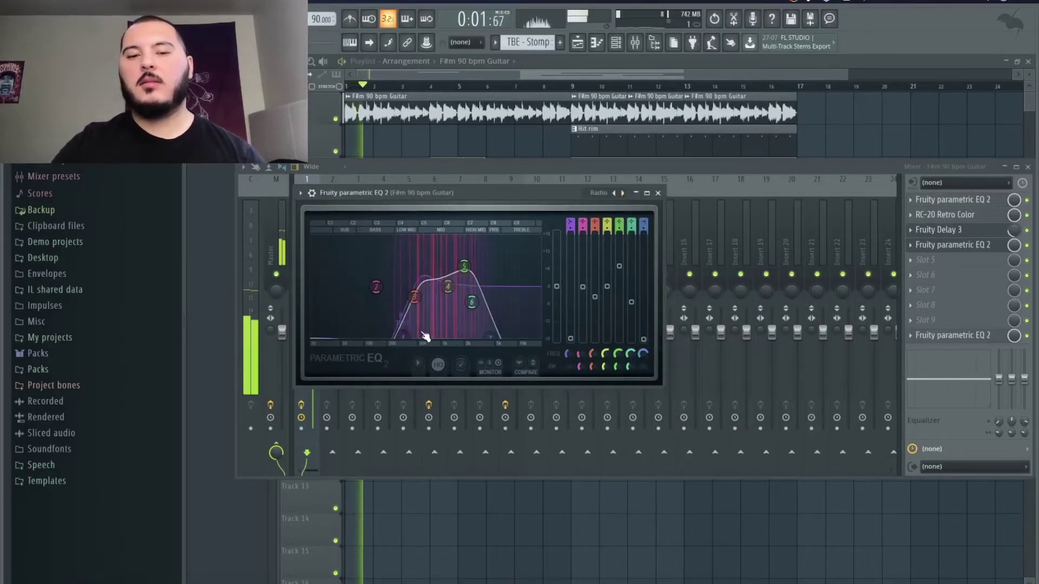
{"action": "left_click", "coordinate": [615, 193]}
{"action": "left_click", "coordinate": [615, 194]}
{"action": "left_click", "coordinate": [615, 194]}
{"action": "left_click", "coordinate": [622, 193]}
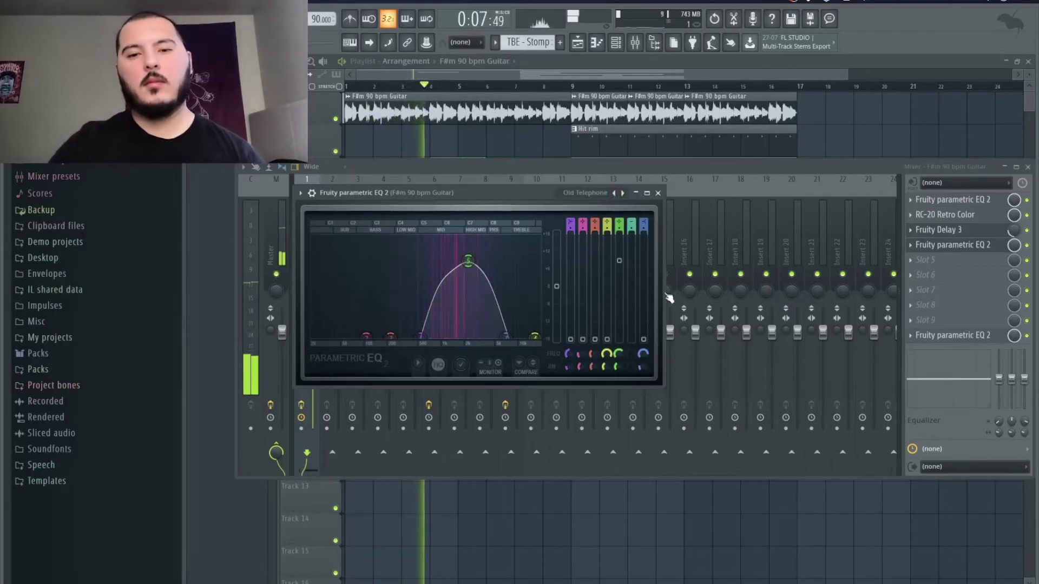
Create an automation clip for the mix level of the slot 4 EQ, stop playback and close the mixer
{"action": "right_click", "coordinate": [1014, 246]}
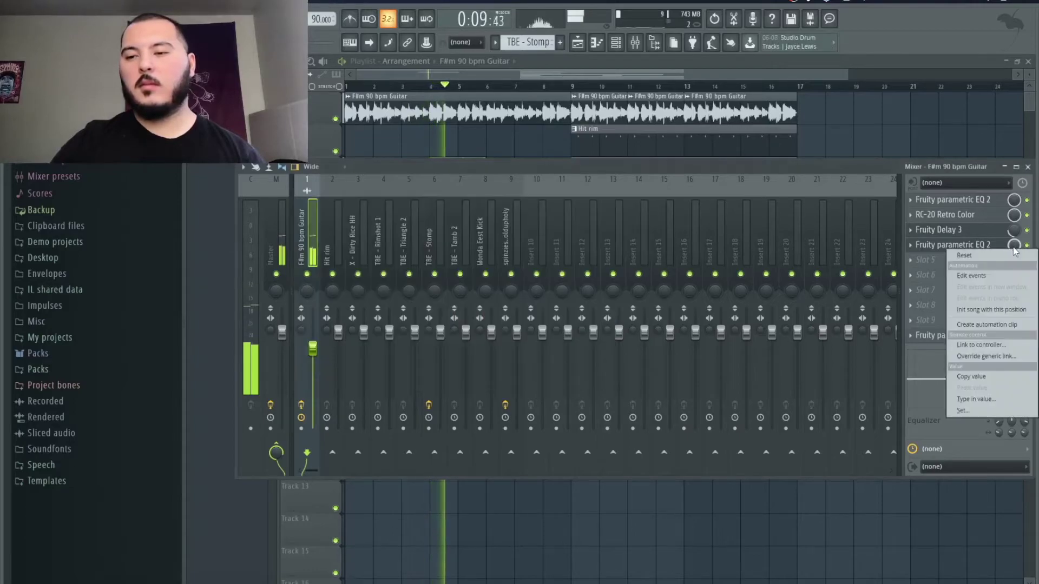
{"action": "left_click", "coordinate": [1005, 326]}
{"action": "key", "text": "space"}
{"action": "left_click", "coordinate": [911, 57]}
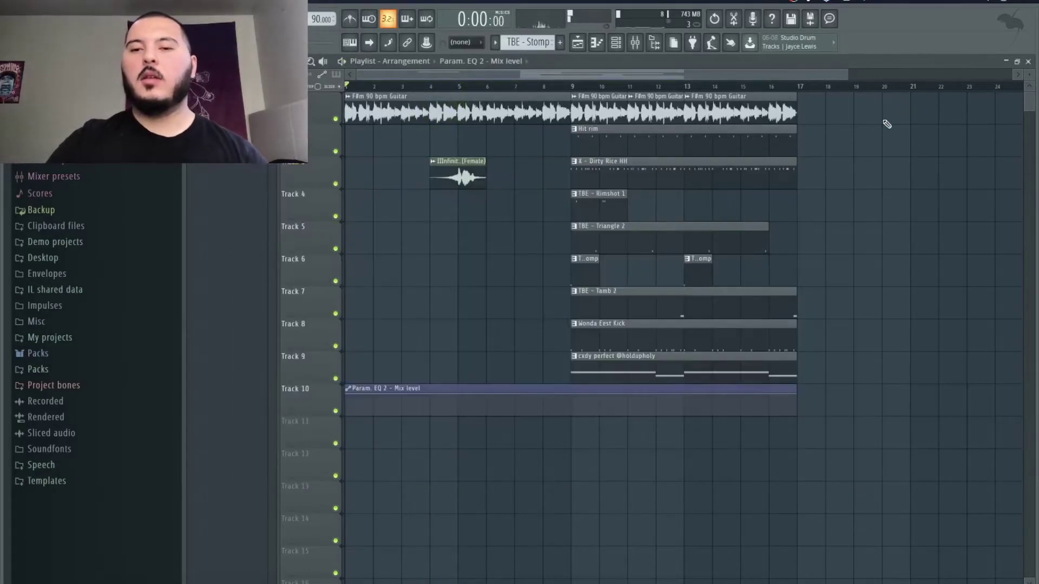
{"action": "double_click", "coordinate": [455, 169]}
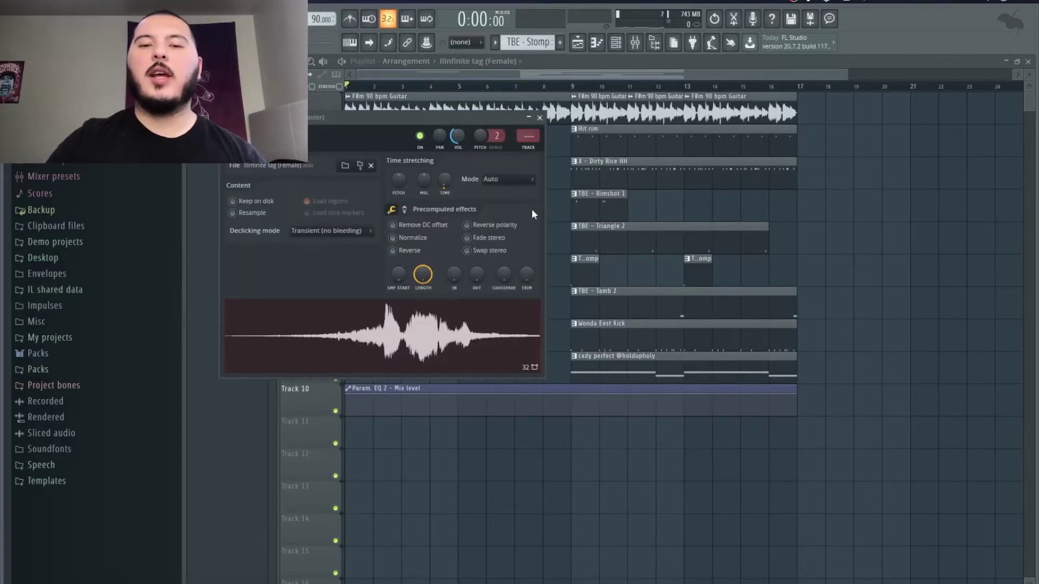
{"action": "right_click", "coordinate": [550, 225]}
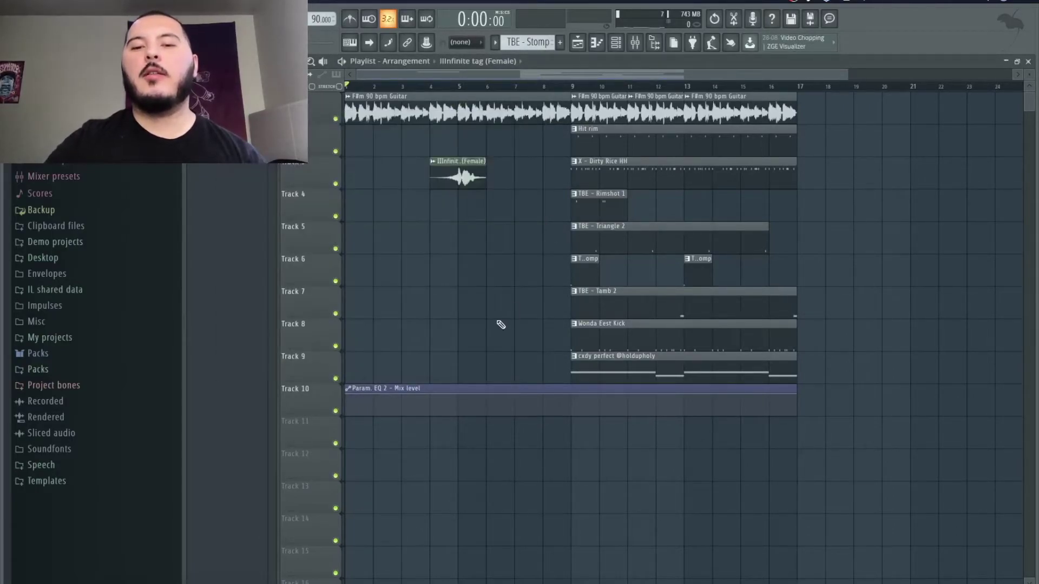
Shape the EQ mix automation to fall from bar 5 to zero at bar 9 and stay there, and play from bar 4
{"action": "left_click_drag", "start_coordinate": [569, 418], "coordinate": [571, 448]}
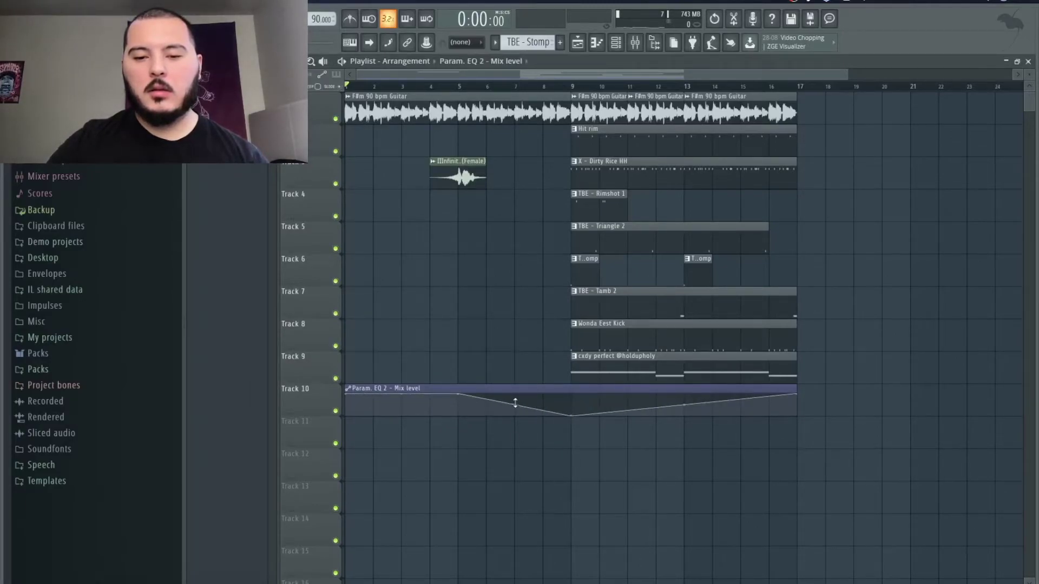
{"action": "left_click_drag", "start_coordinate": [800, 409], "coordinate": [796, 443]}
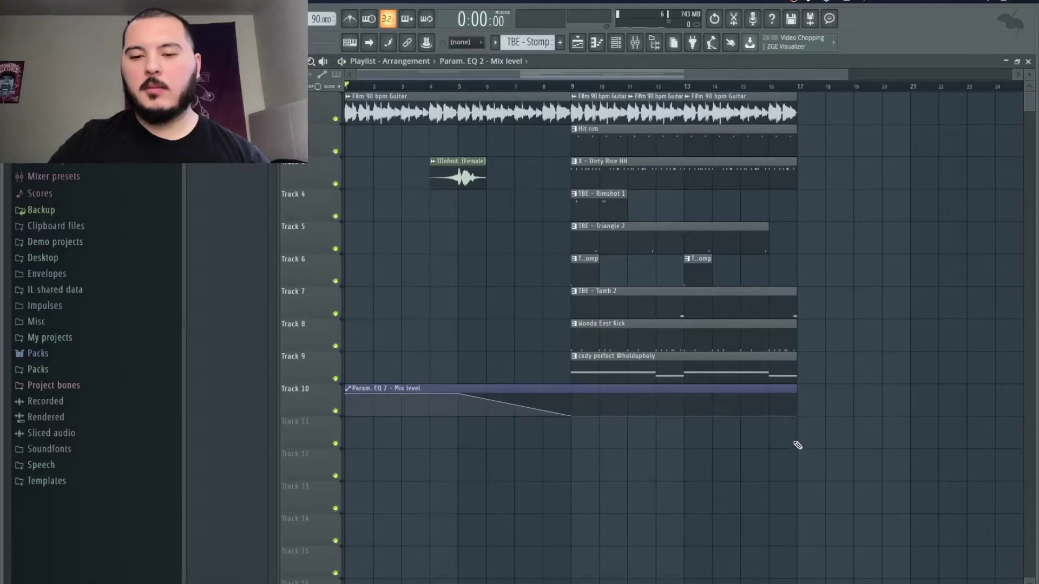
{"action": "key", "text": "space"}
{"action": "left_click", "coordinate": [431, 95]}
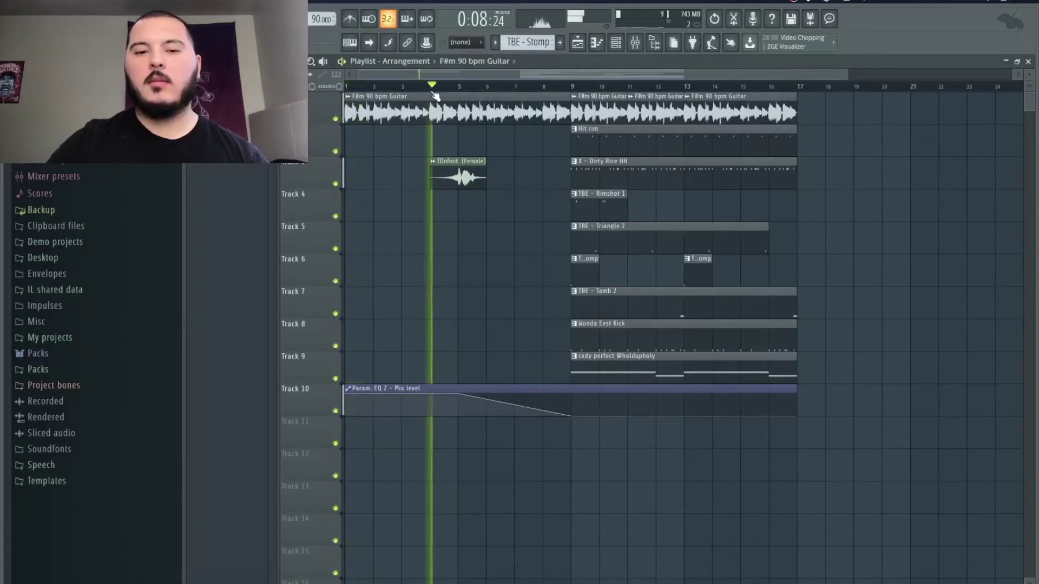
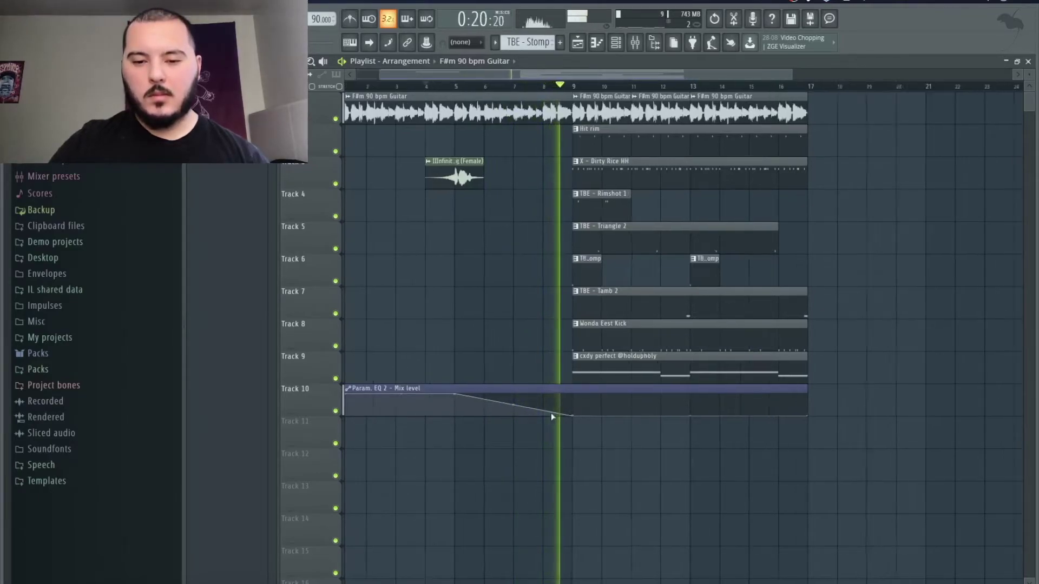
Set playlist snap to Beat and reshape the EQ automation to reach zero at bar 8, rise again and curve down to zero at bar 9
{"action": "scroll", "coordinate": [554, 412], "scroll_direction": "up", "scroll_amount": 5, "text": "ctrl"}
{"action": "left_click", "coordinate": [208, 61]}
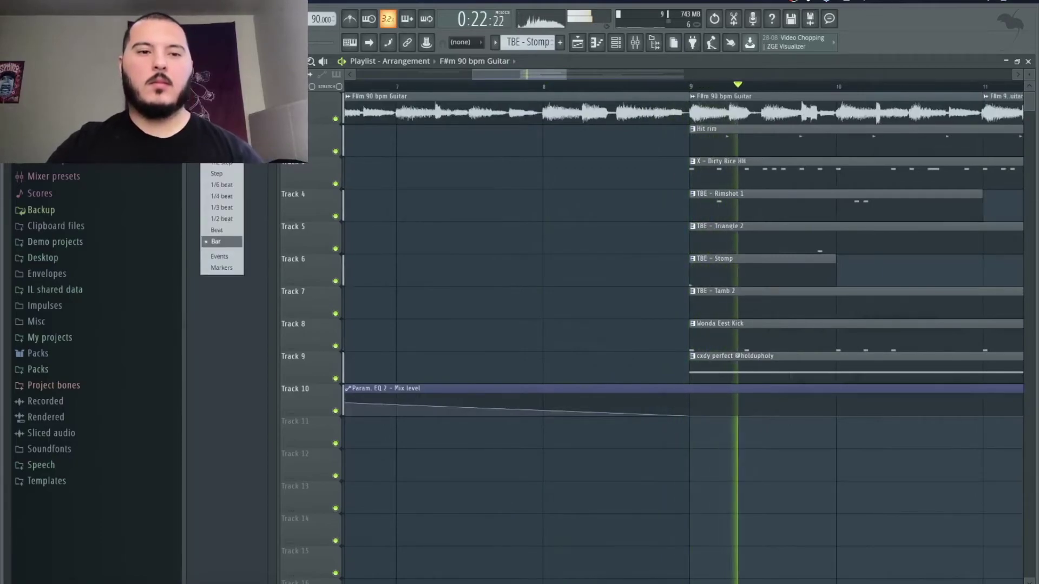
{"action": "left_click", "coordinate": [230, 230]}
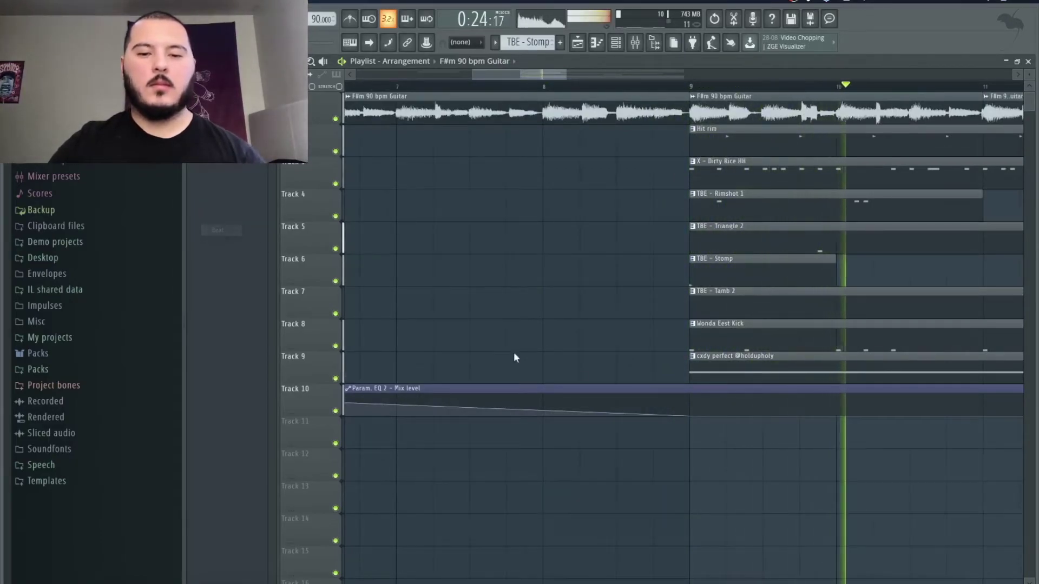
{"action": "key", "text": "space"}
{"action": "left_click_drag", "start_coordinate": [545, 415], "coordinate": [549, 437]}
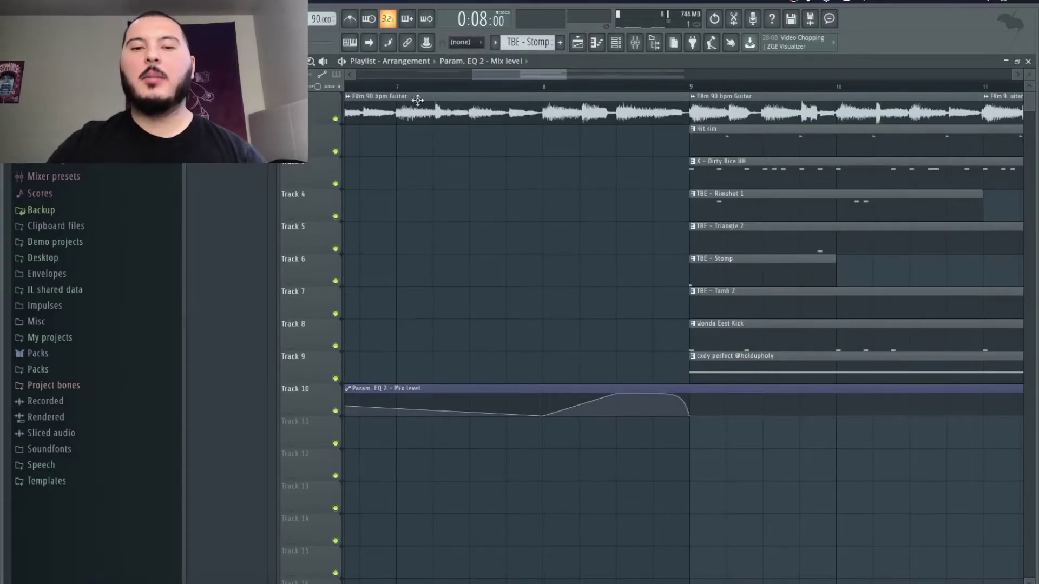
{"action": "right_click", "coordinate": [544, 410]}
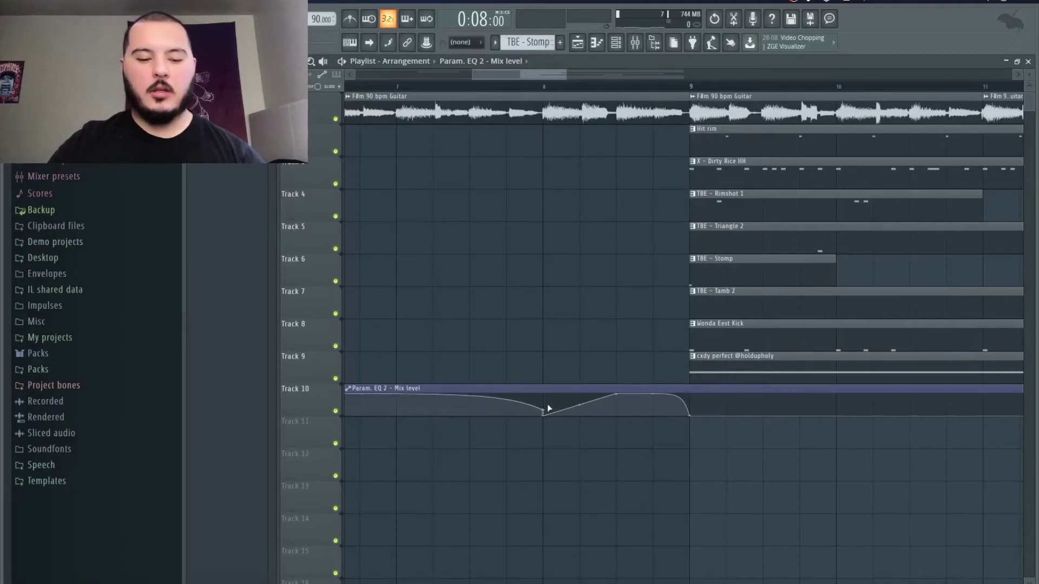
{"action": "key", "text": "ctrl+z"}
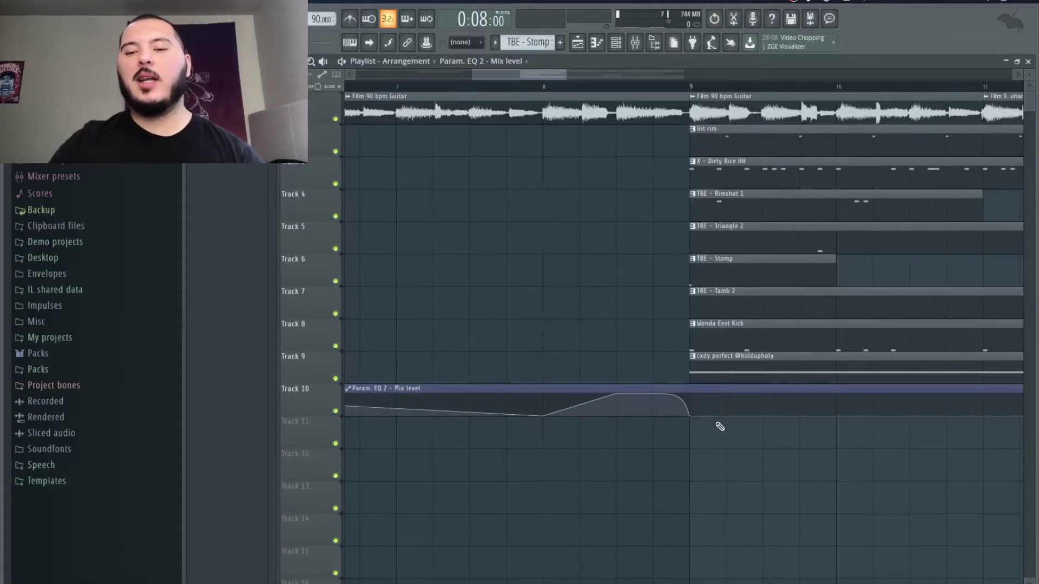
Move the EQ mix level automation clip down to track 13
{"action": "scroll", "coordinate": [701, 457], "scroll_direction": "down", "scroll_amount": 4}
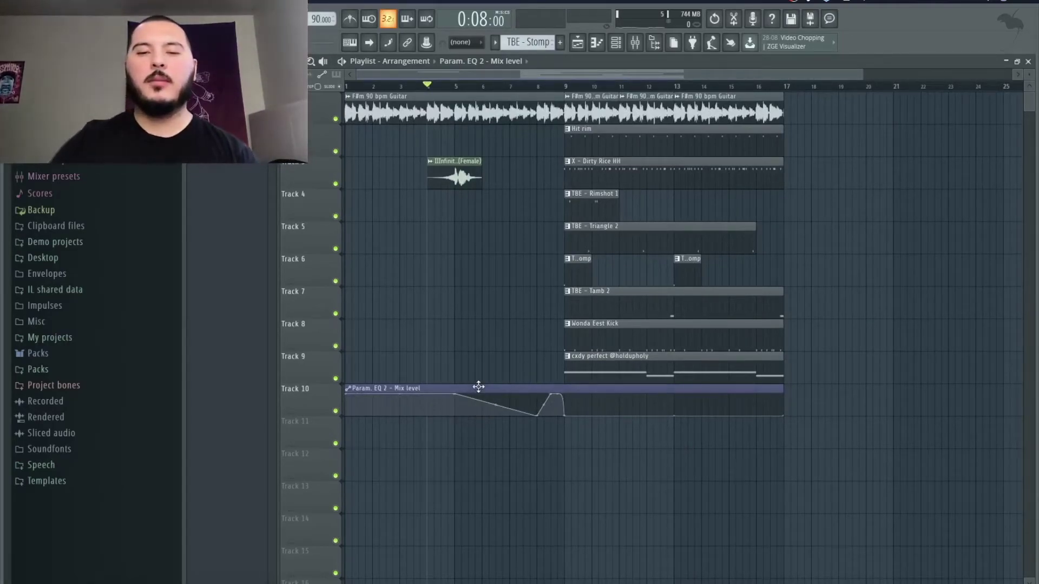
{"action": "left_click_drag", "start_coordinate": [477, 388], "coordinate": [469, 490]}
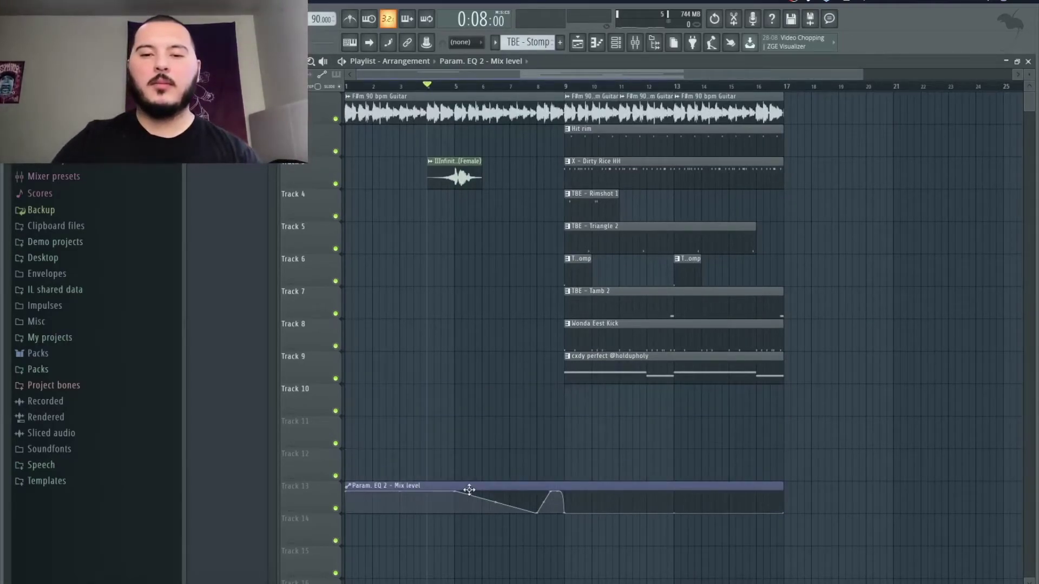
Show all channels and place the TBE - Stomp sample as an audio clip on track 11 at bar 10
{"action": "left_click", "coordinate": [622, 46]}
{"action": "left_click", "coordinate": [346, 173]}
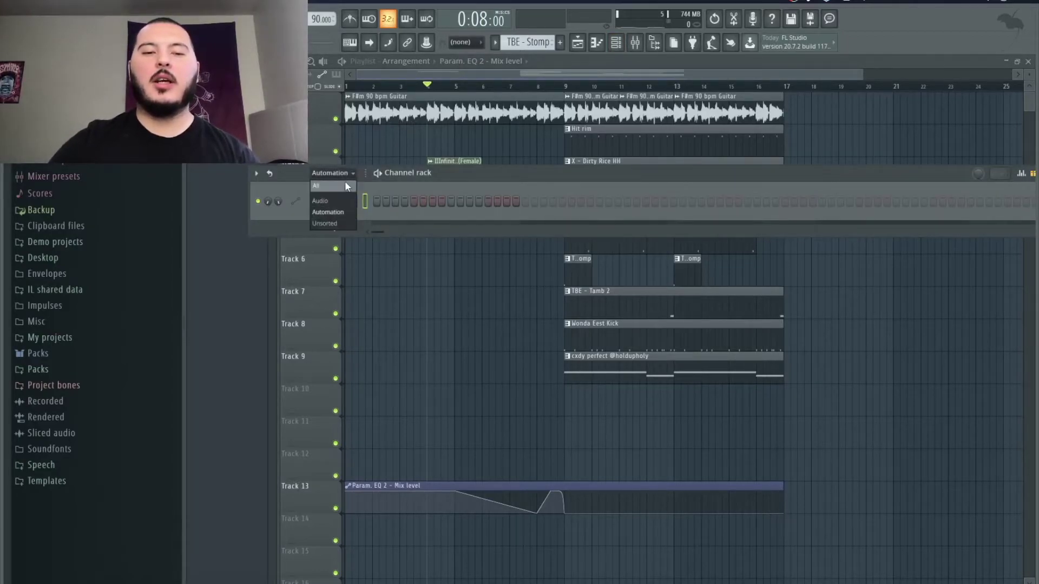
{"action": "left_click", "coordinate": [346, 181]}
{"action": "left_click", "coordinate": [339, 289]}
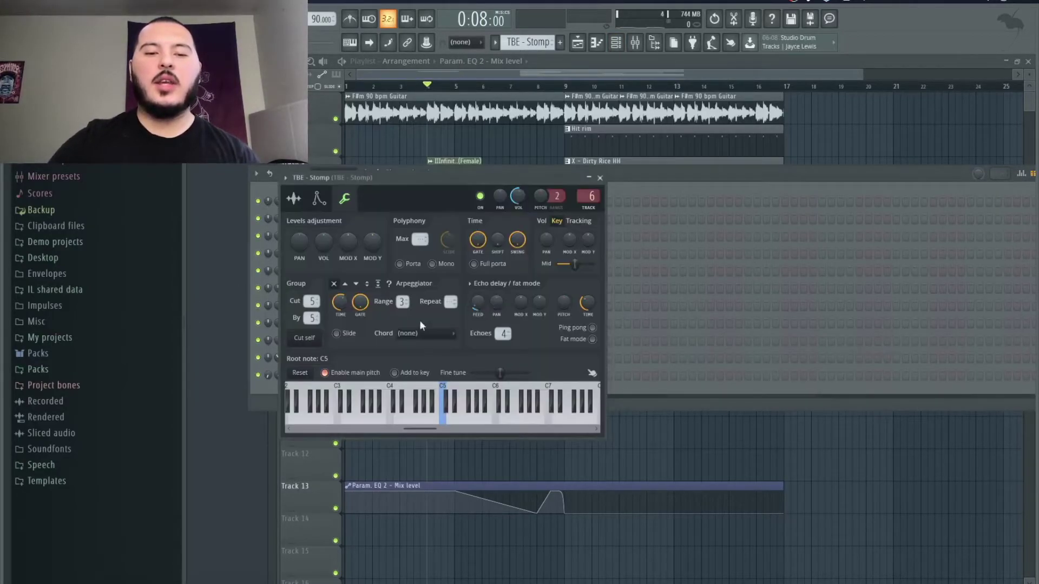
{"action": "left_click", "coordinate": [294, 199]}
{"action": "left_click_drag", "start_coordinate": [341, 403], "coordinate": [603, 445]}
Reverse the Stomp audio clip's sample and close its settings
{"action": "double_click", "coordinate": [603, 444]}
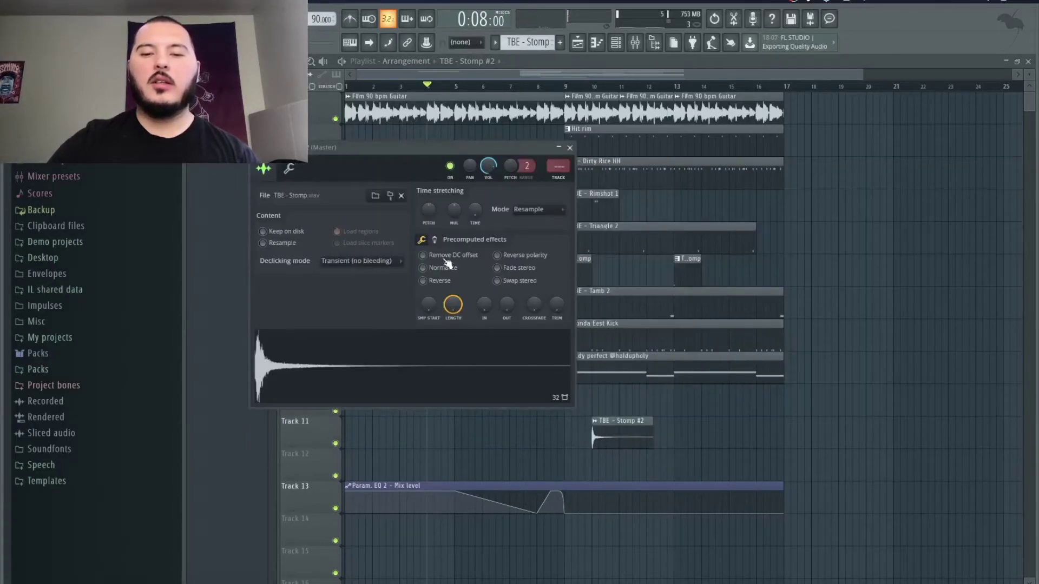
{"action": "left_click", "coordinate": [440, 281]}
{"action": "key", "text": "Escape"}
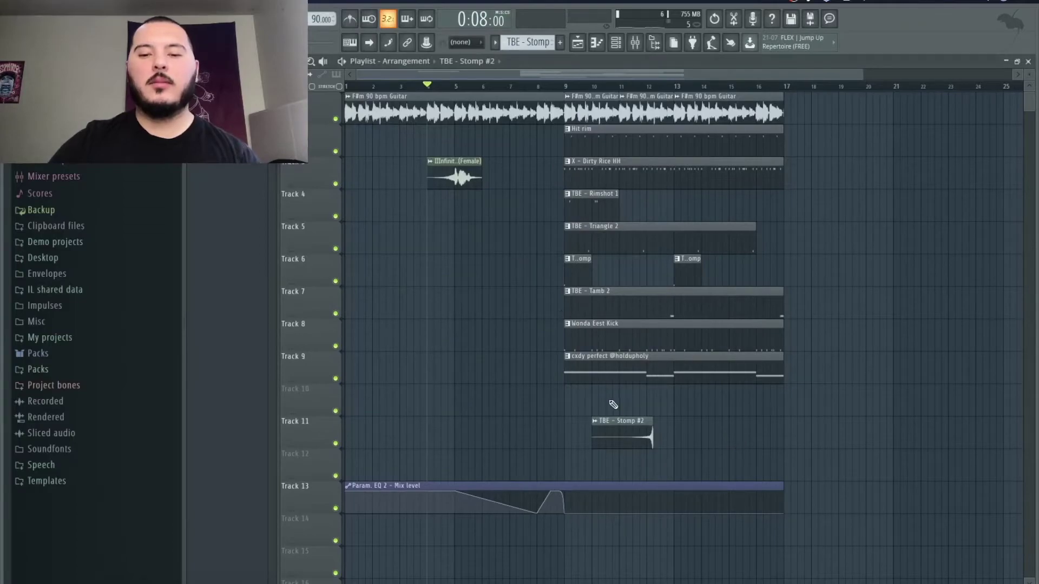
Move the reversed Stomp audio clip to track 10 so it starts at bar 7
{"action": "left_click_drag", "start_coordinate": [618, 426], "coordinate": [737, 411]}
{"action": "scroll", "coordinate": [556, 346], "scroll_direction": "up", "scroll_amount": 5}
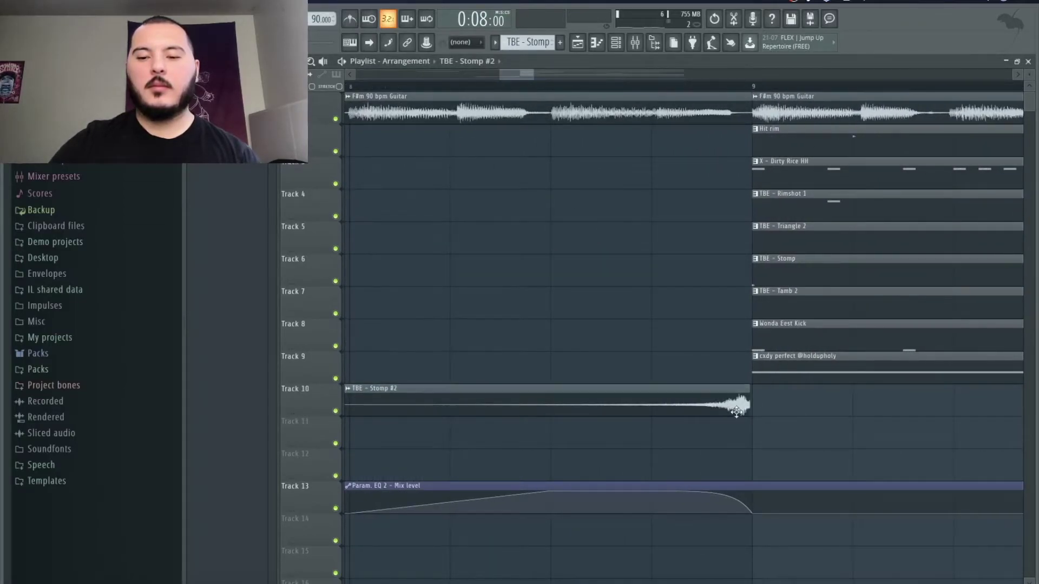
{"action": "scroll", "coordinate": [516, 394], "scroll_direction": "down", "scroll_amount": 5}
{"action": "left_click_drag", "start_coordinate": [517, 397], "coordinate": [536, 398]}
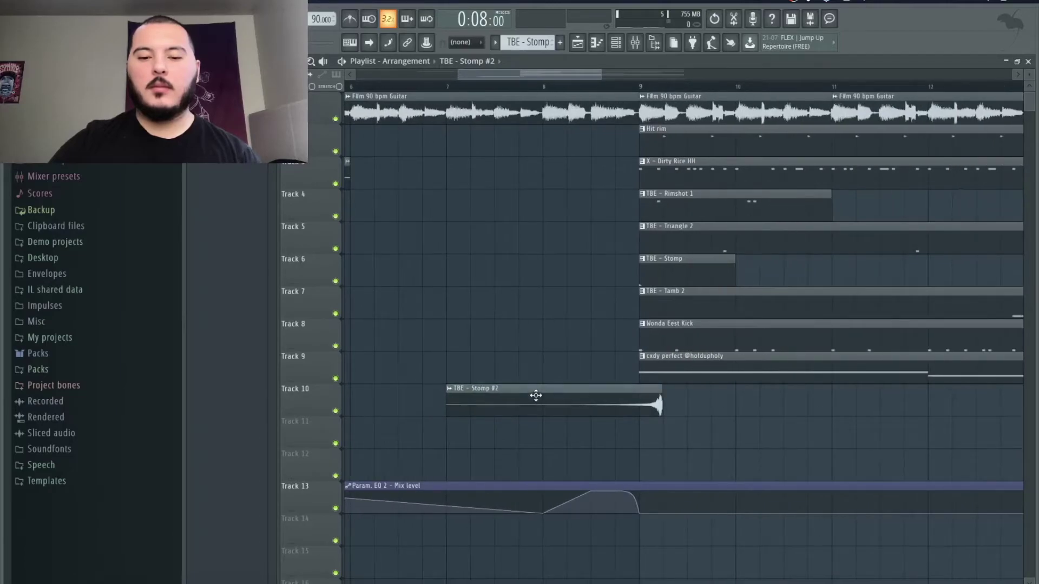
Time-stretch the reversed Stomp clip to 2 bars with the e2 transient mode and close its settings
{"action": "double_click", "coordinate": [527, 399]}
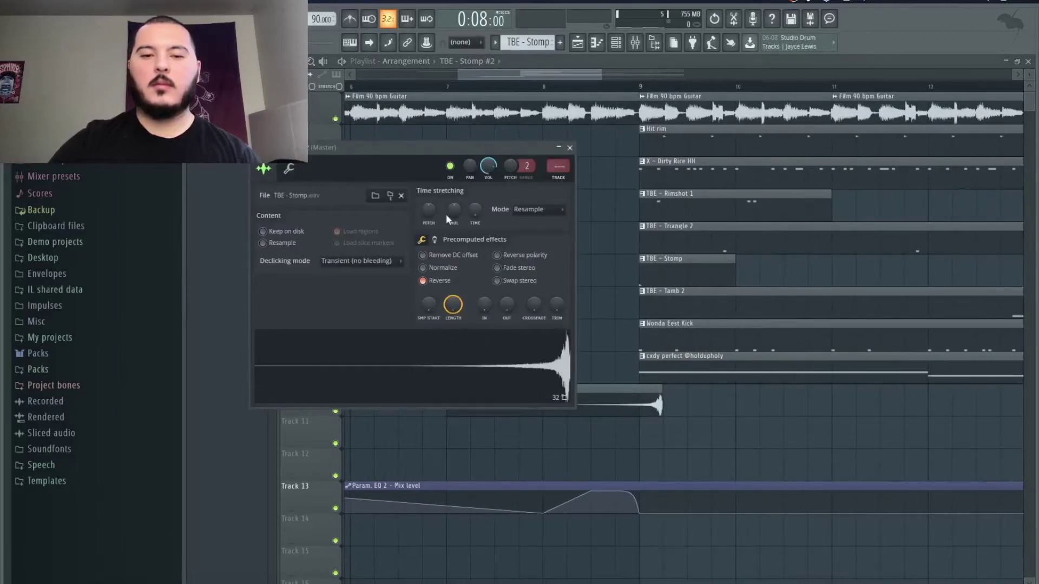
{"action": "right_click", "coordinate": [478, 214]}
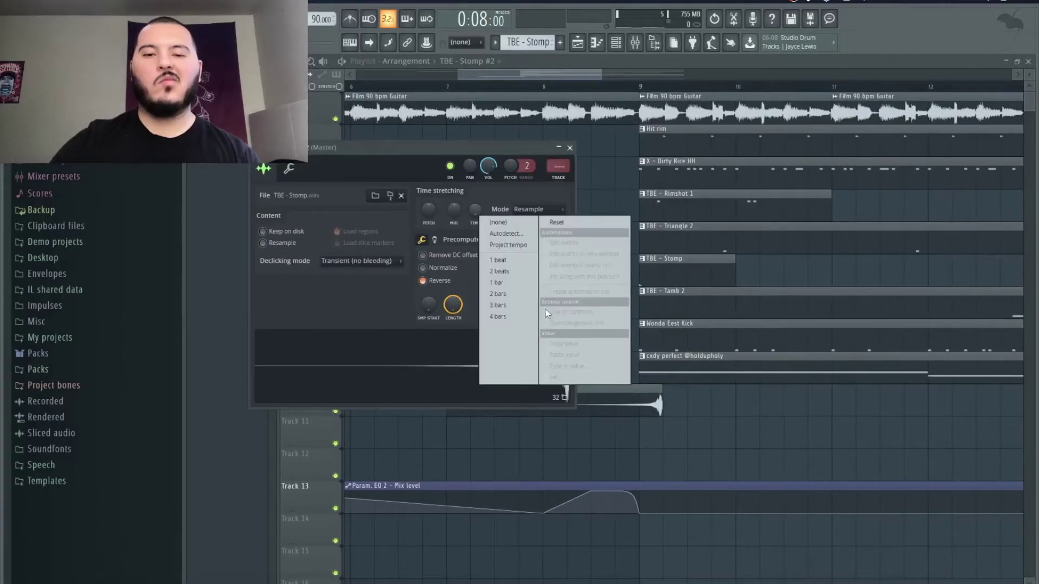
{"action": "left_click", "coordinate": [513, 296]}
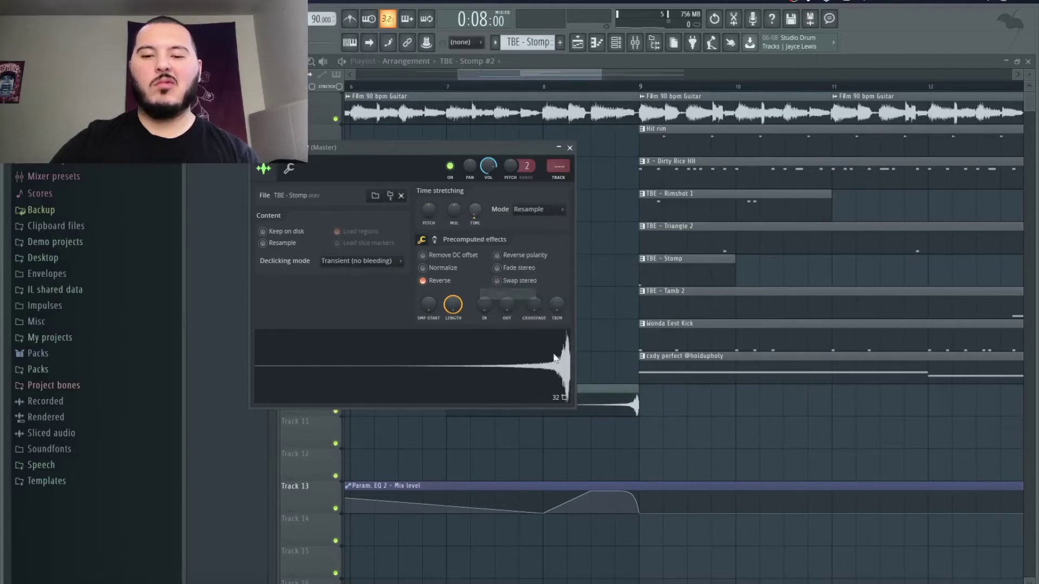
{"action": "left_click", "coordinate": [543, 213]}
{"action": "left_click", "coordinate": [557, 242]}
{"action": "key", "text": "Escape"}
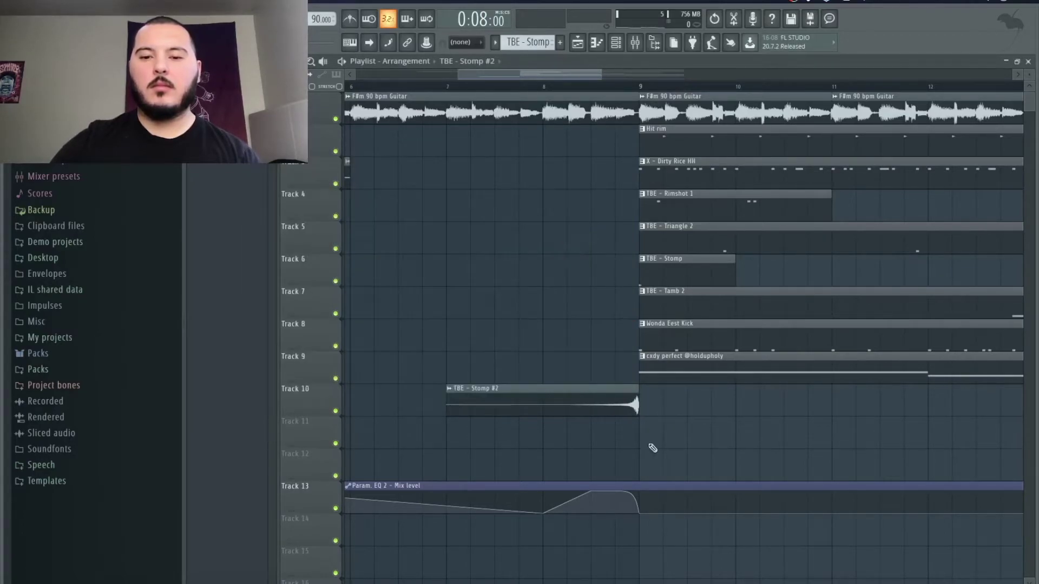
Route the reversed Stomp clip to mixer track 10 and lower its volume while playing the transition into bar 9
{"action": "scroll", "coordinate": [607, 360], "scroll_direction": "up", "scroll_amount": 1}
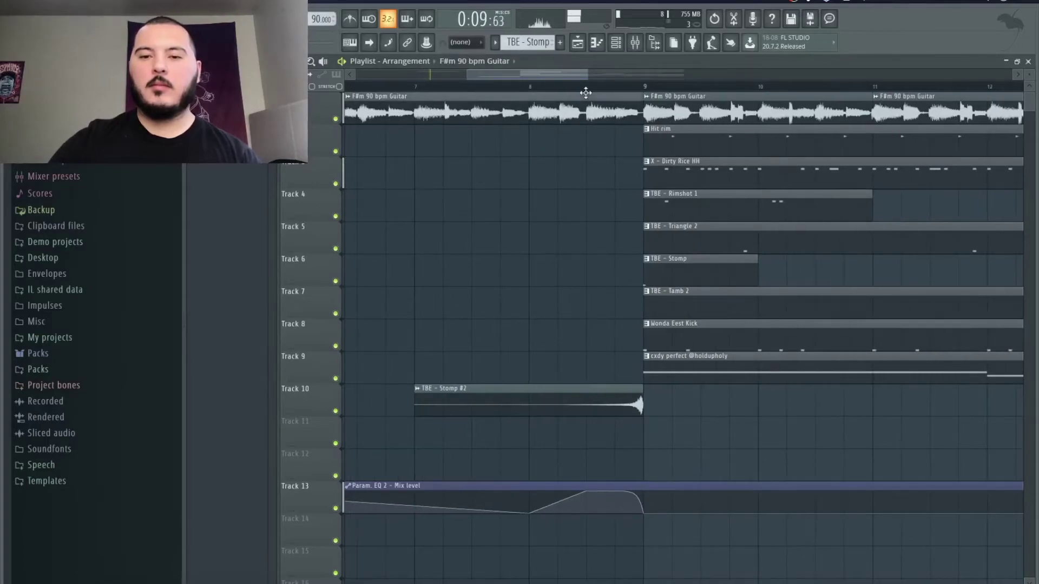
{"action": "left_click", "coordinate": [586, 92]}
{"action": "scroll", "coordinate": [646, 422], "scroll_direction": "up", "scroll_amount": 2}
{"action": "key", "text": "space"}
{"action": "double_click", "coordinate": [606, 403]}
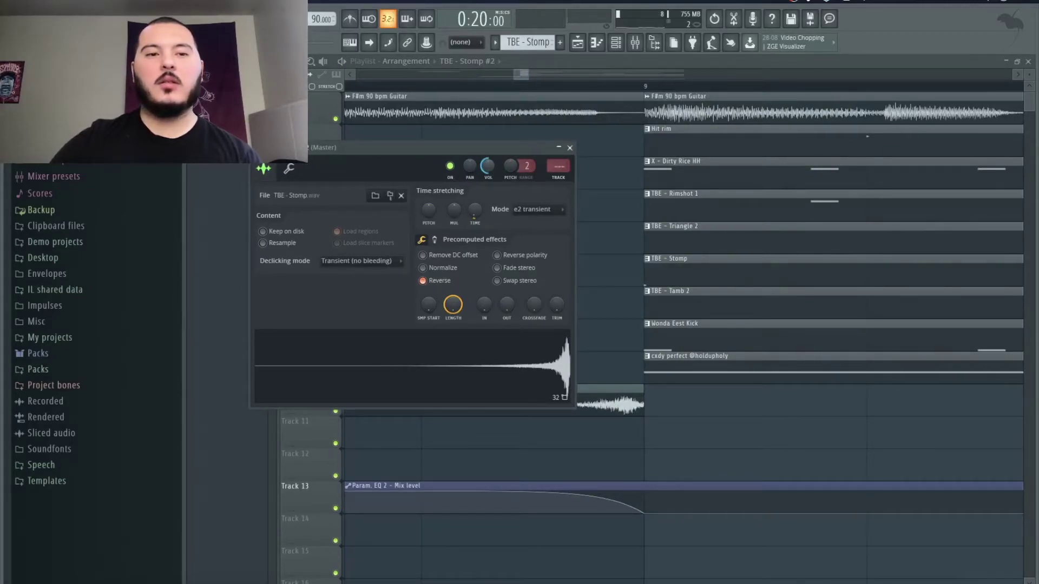
{"action": "key", "text": "space"}
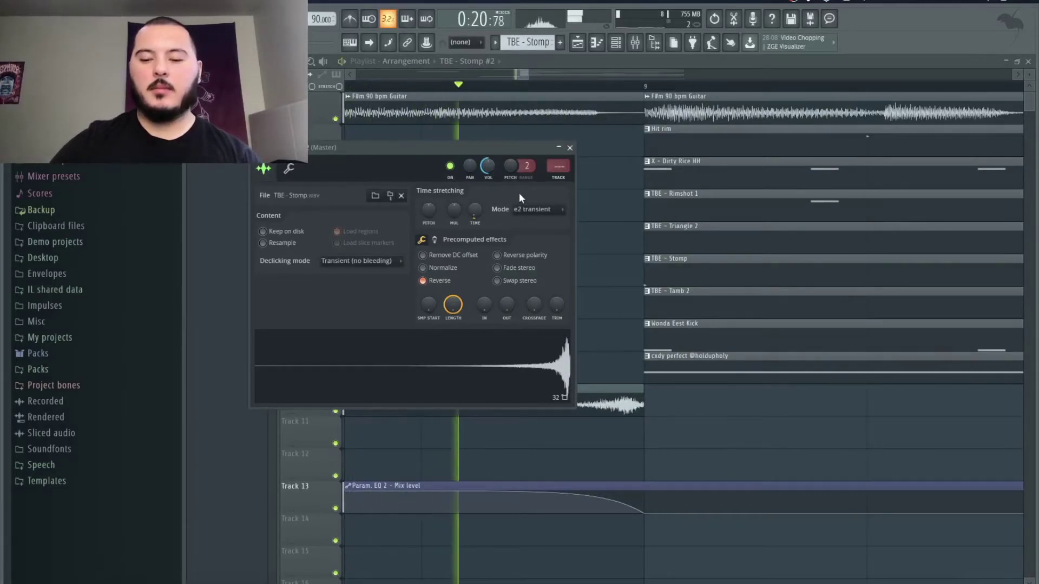
{"action": "key", "text": "ctrl+l"}
{"action": "key", "text": "space"}
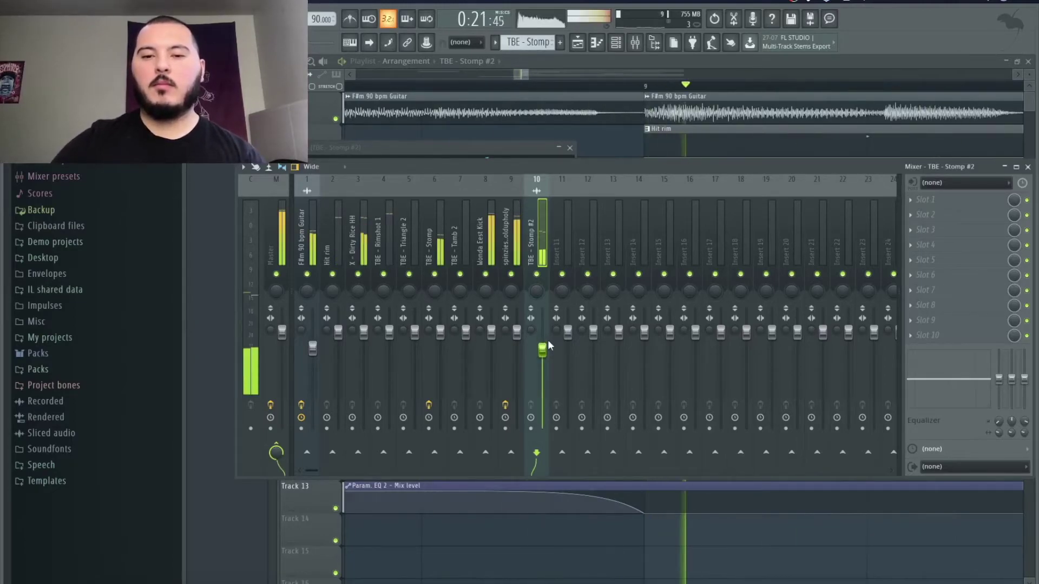
{"action": "left_click", "coordinate": [492, 149]}
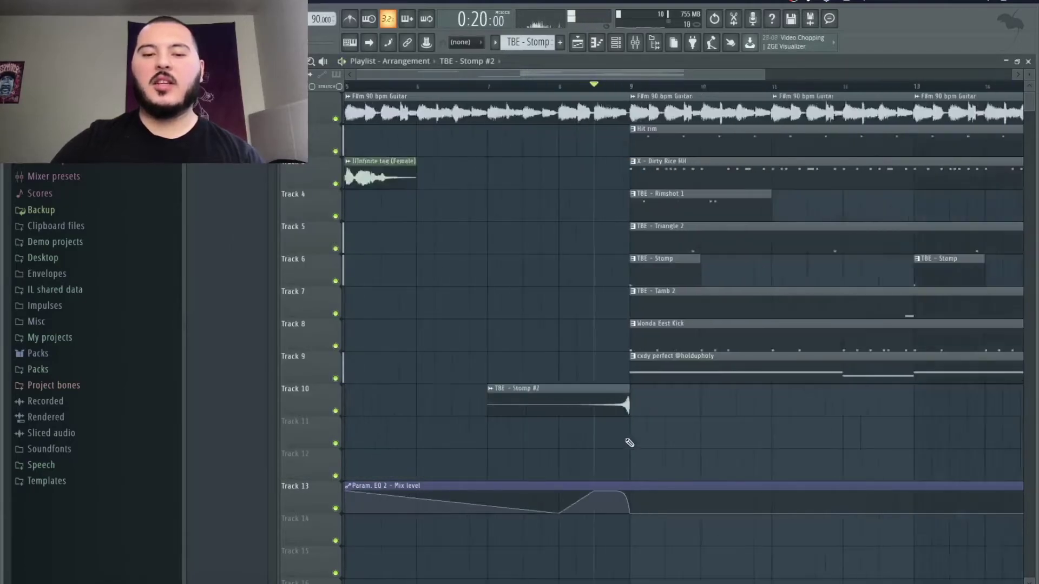
Place the [IIInfinite] Goin up riser sample from the Random Risers folder on track 11, starting at bar 8
{"action": "scroll", "coordinate": [500, 417], "scroll_direction": "down", "scroll_amount": 4}
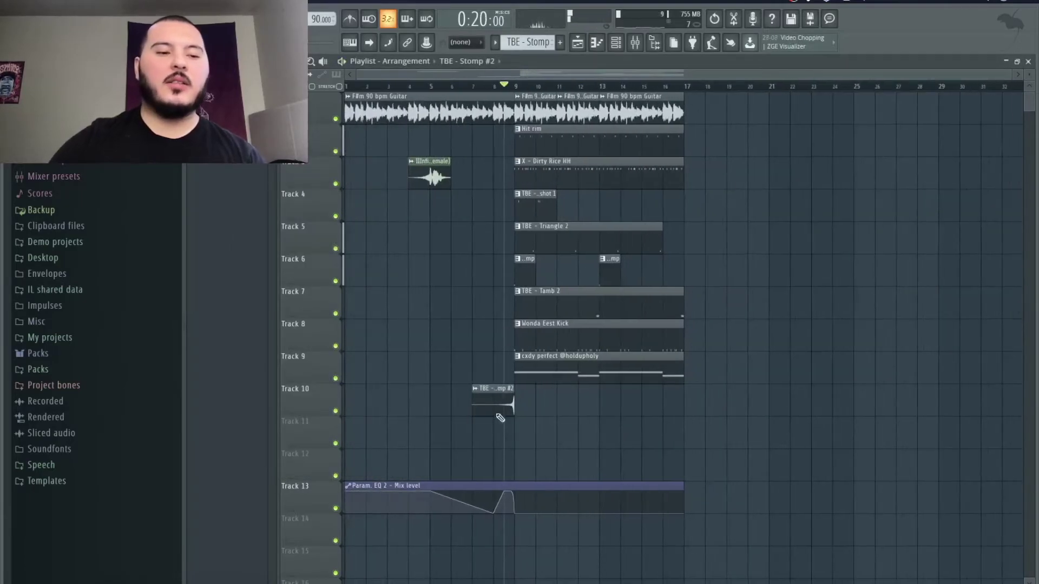
{"action": "left_click", "coordinate": [71, 373]}
{"action": "scroll", "coordinate": [106, 416], "scroll_direction": "down", "scroll_amount": 10}
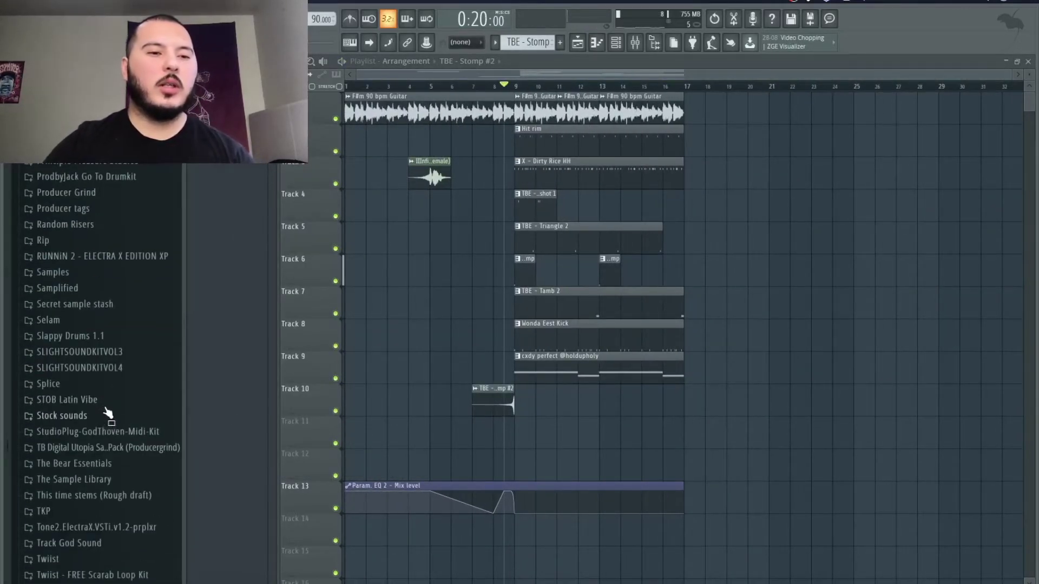
{"action": "scroll", "coordinate": [104, 415], "scroll_direction": "down", "scroll_amount": 8}
{"action": "scroll", "coordinate": [54, 374], "scroll_direction": "up", "scroll_amount": 5}
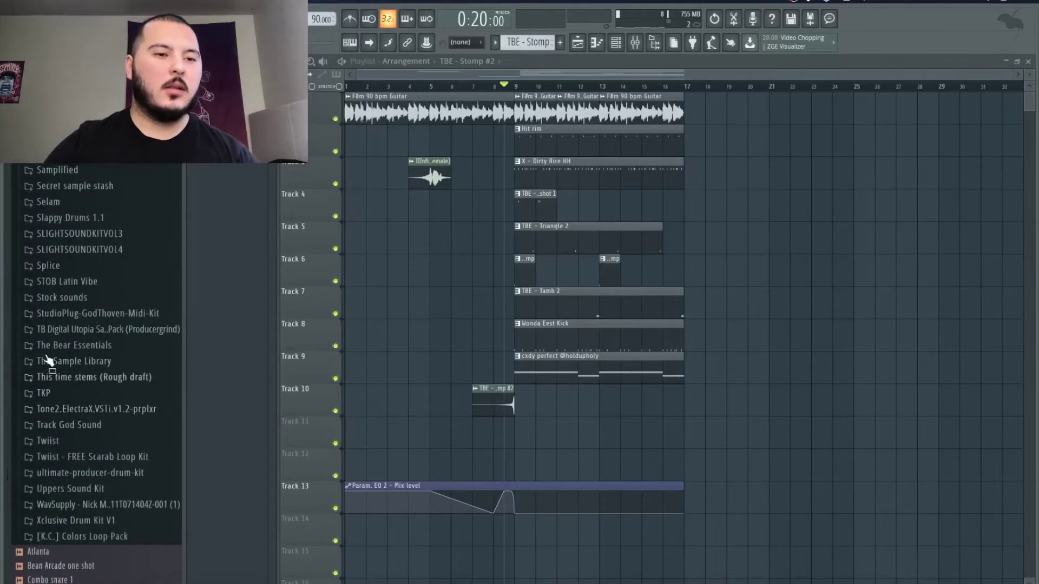
{"action": "scroll", "coordinate": [96, 374], "scroll_direction": "up", "scroll_amount": 5}
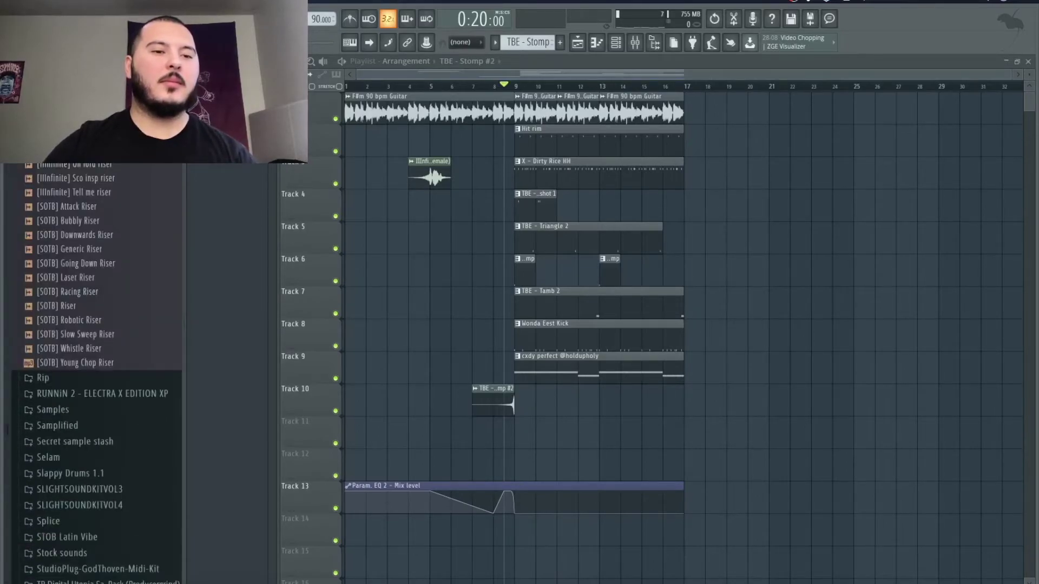
{"action": "left_click_drag", "start_coordinate": [480, 434], "coordinate": [473, 432]}
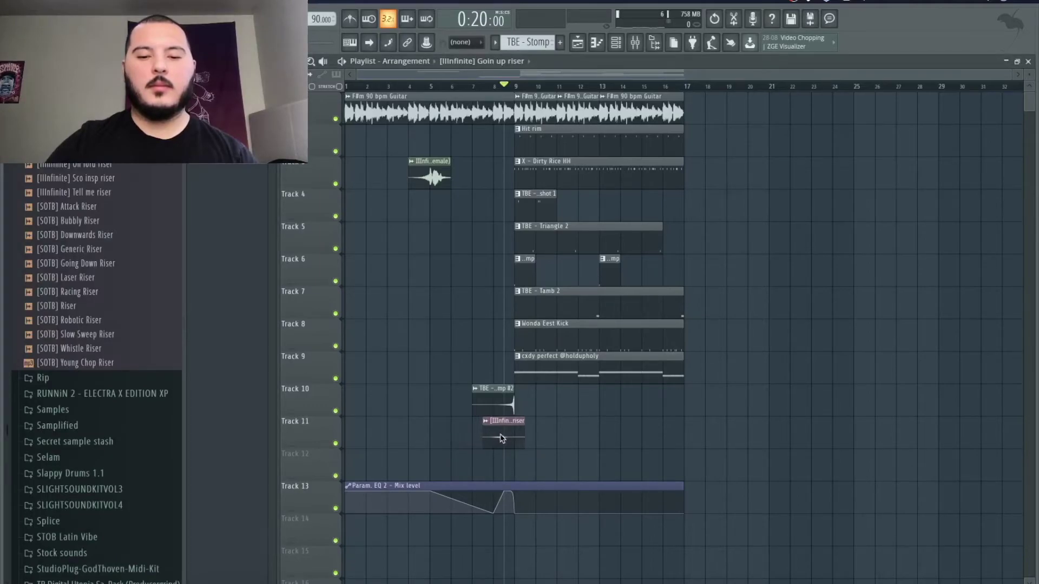
{"action": "scroll", "coordinate": [505, 445], "scroll_direction": "up", "scroll_amount": 4}
Time-stretch the Goin up riser clip to 2 bars and play the arrangement
{"action": "double_click", "coordinate": [518, 443]}
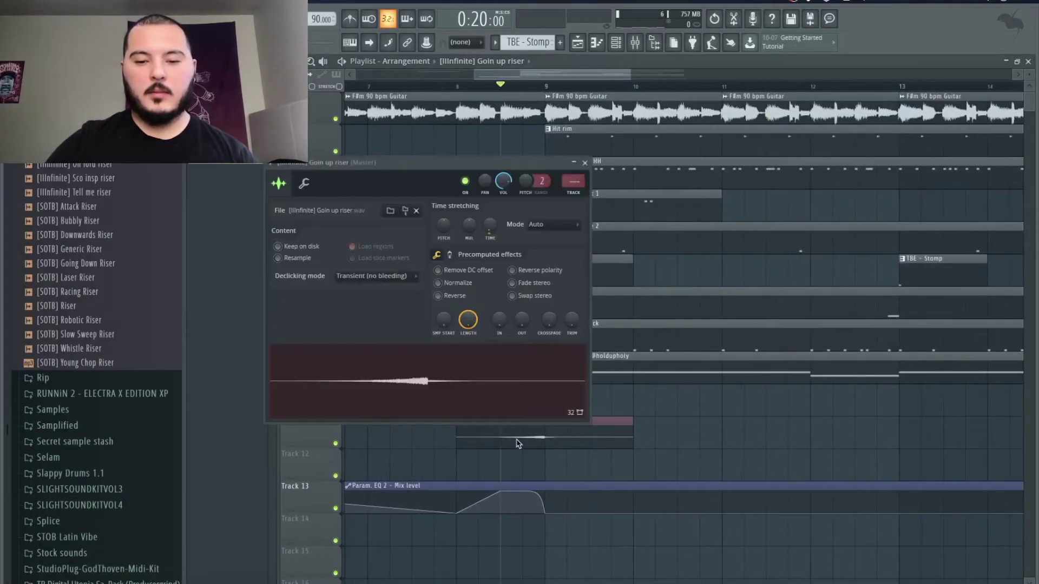
{"action": "right_click", "coordinate": [490, 226]}
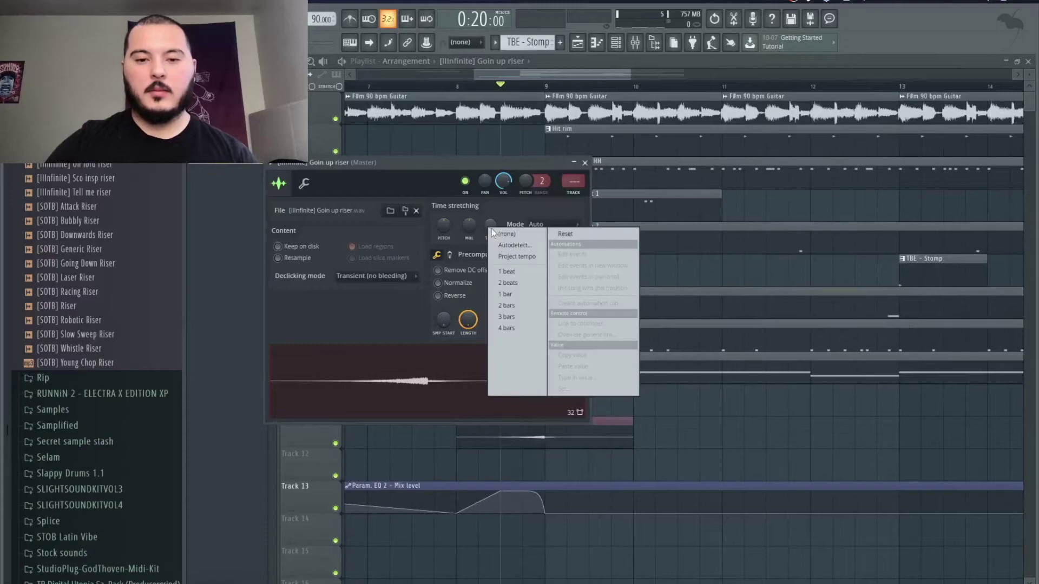
{"action": "left_click", "coordinate": [525, 309]}
{"action": "key", "text": "Escape"}
{"action": "key", "text": "space"}
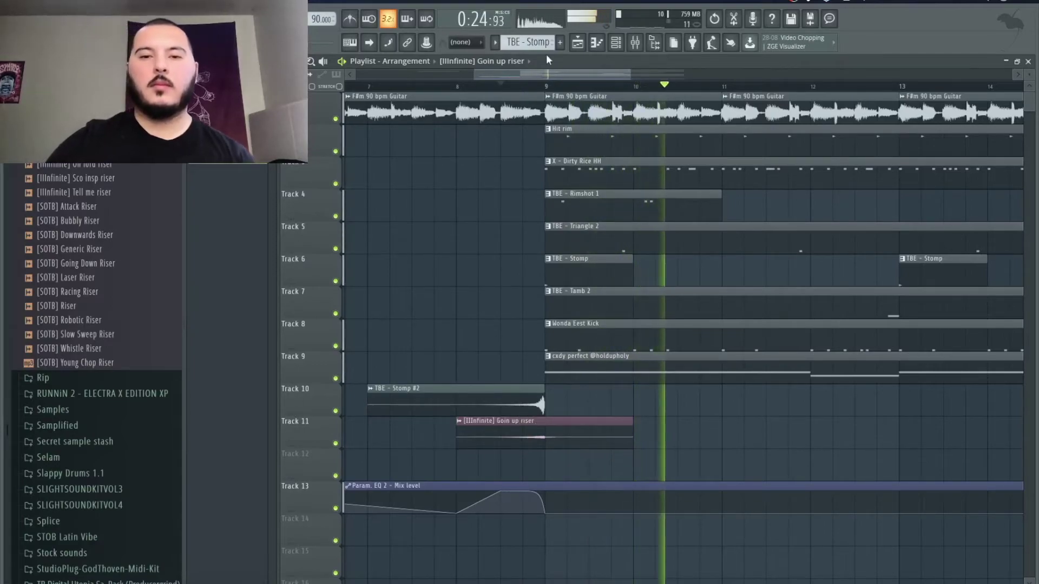
Create a new pattern named Crash
{"action": "left_click", "coordinate": [560, 42]}
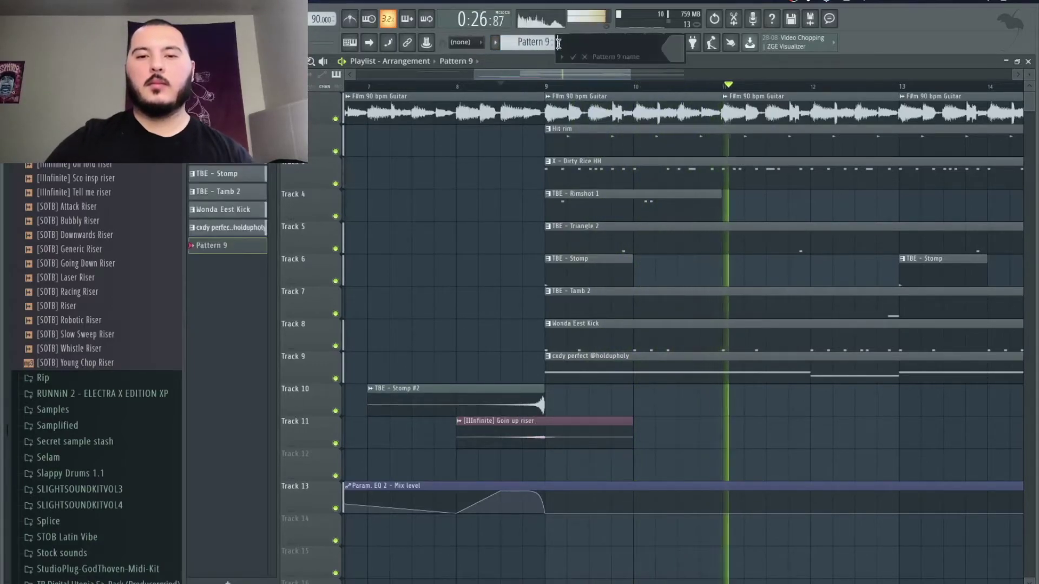
{"action": "type", "text": "Crash"}
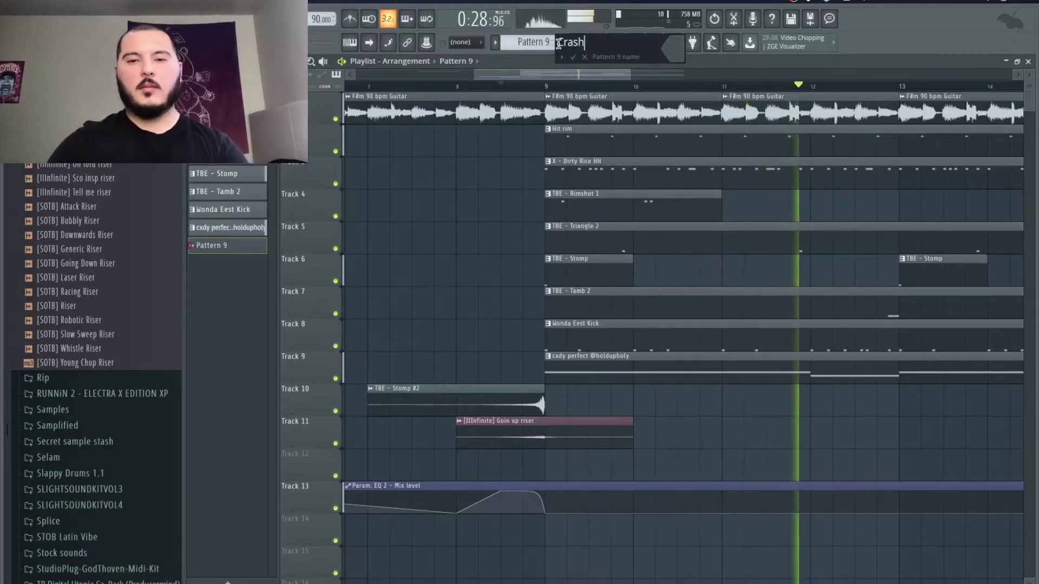
{"action": "key", "text": "Return"}
Move the Stomp and riser clips down to tracks 11 and 12, and place the Crash pattern on track 10 at bar 9
{"action": "left_click_drag", "start_coordinate": [521, 399], "coordinate": [533, 458]}
{"action": "left_click_drag", "start_coordinate": [532, 423], "coordinate": [532, 455]}
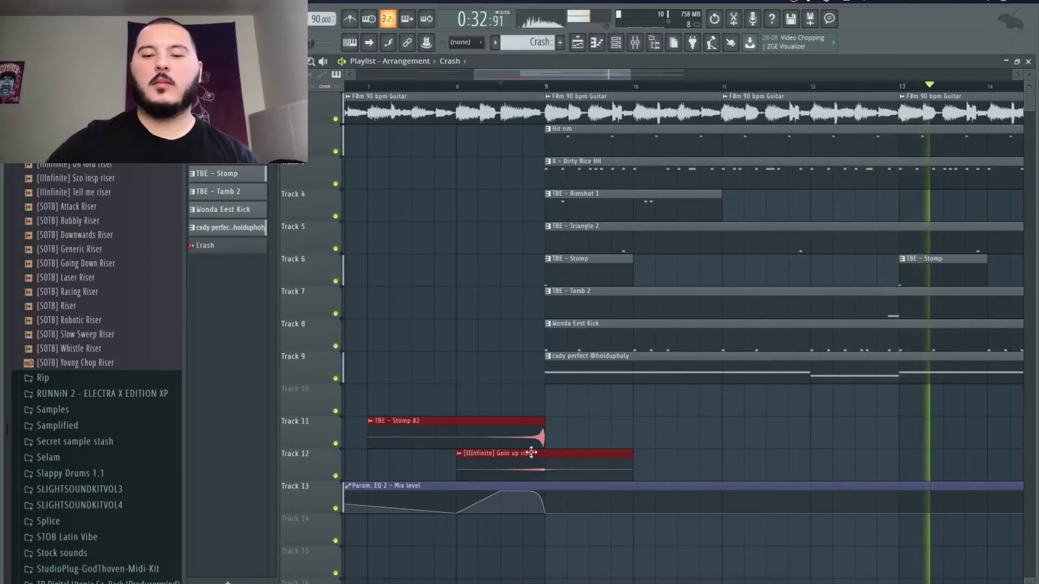
{"action": "mouse_move", "coordinate": [595, 397]}
{"action": "left_mouse_down"}
{"action": "mouse_move", "coordinate": [585, 402]}
{"action": "mouse_move", "coordinate": [599, 406]}
{"action": "left_mouse_up"}
{"action": "key", "text": "space"}
Assign the riser channel to mixer track 11 and the female tag channel to mixer track 12
{"action": "key", "text": "F6"}
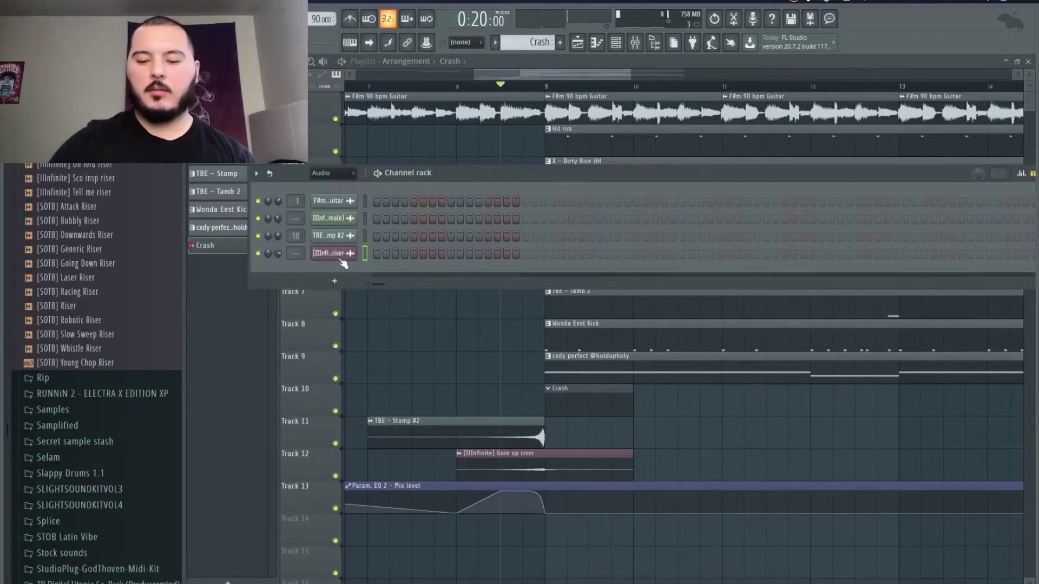
{"action": "key", "text": "ctrl+l"}
{"action": "left_click", "coordinate": [366, 219]}
{"action": "key", "text": "ctrl+l"}
Load X - LA Cymbal from the Xclusive Drum Kit V1 OH + Cymbal folder into a new channel
{"action": "scroll", "coordinate": [17, 201], "scroll_direction": "down", "scroll_amount": 10}
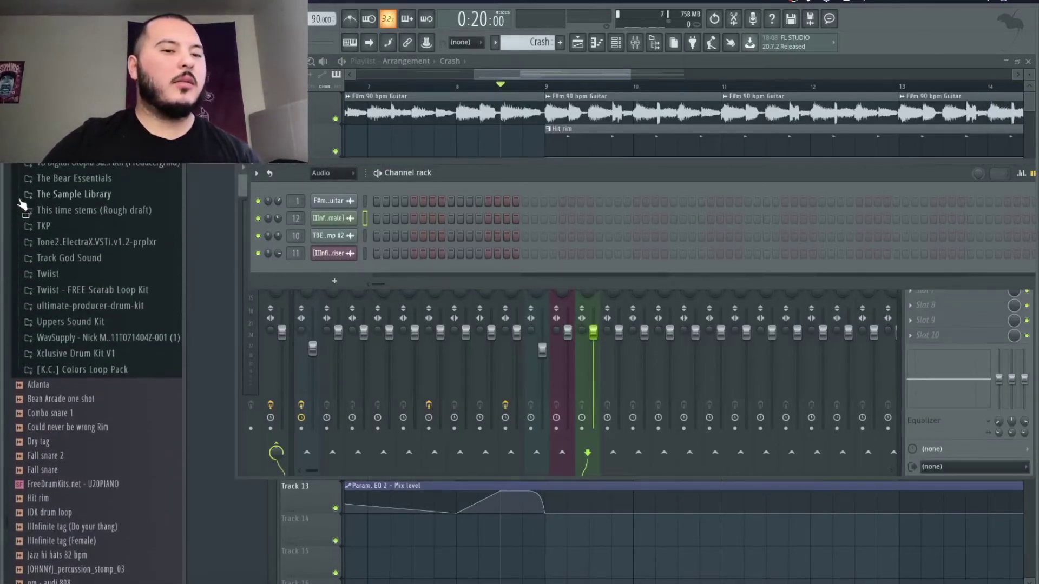
{"action": "left_click", "coordinate": [87, 355]}
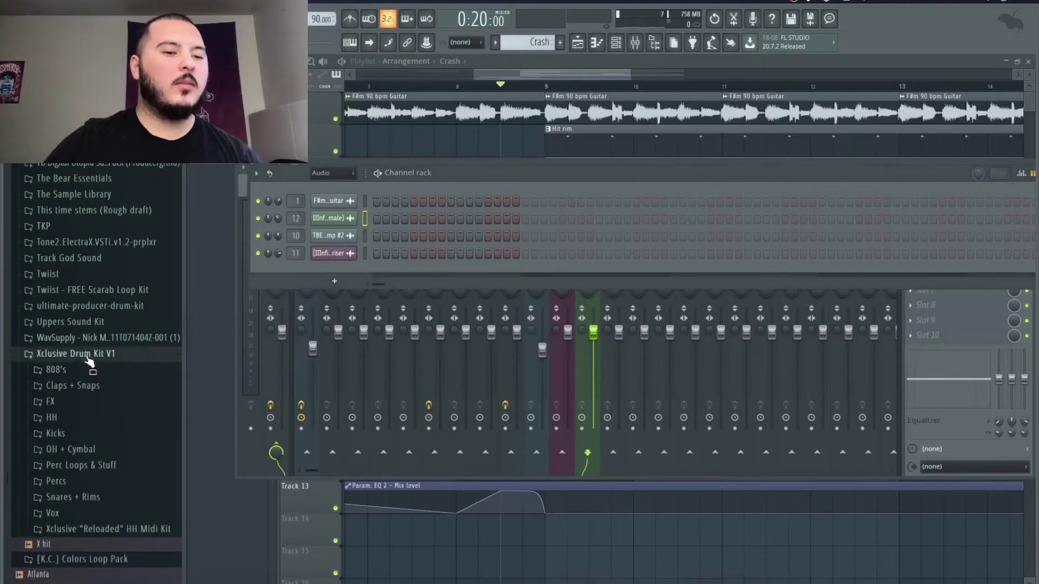
{"action": "left_click", "coordinate": [70, 450]}
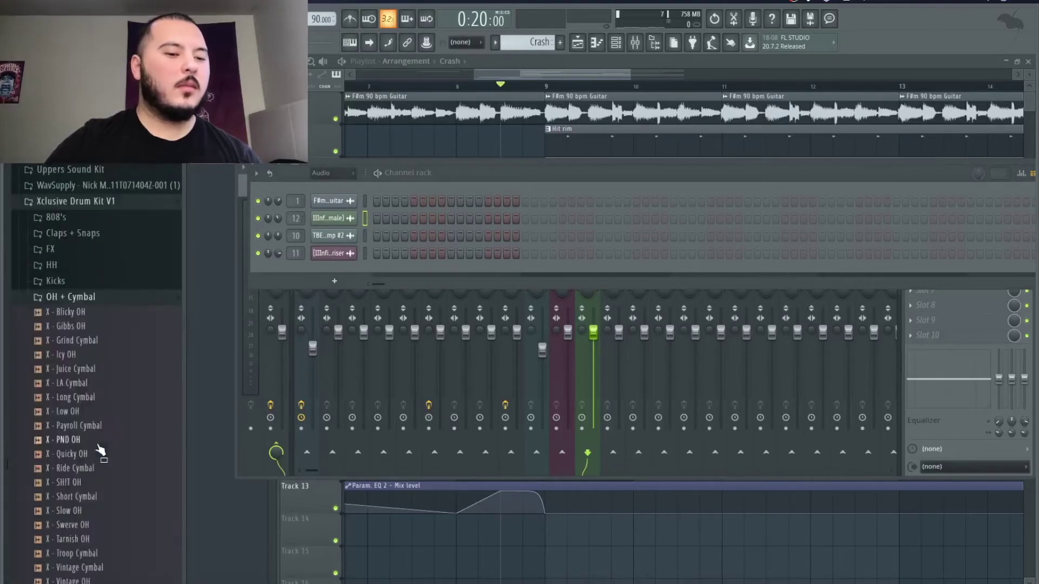
{"action": "right_click", "coordinate": [74, 384]}
{"action": "left_click", "coordinate": [91, 391]}
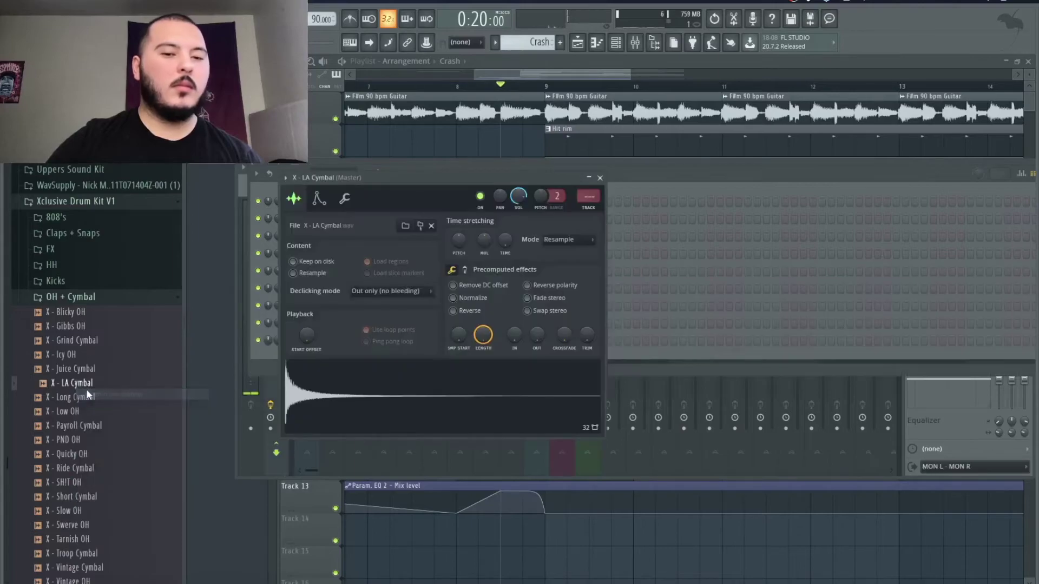
{"action": "left_click", "coordinate": [709, 191]}
Add a hit on the LA Cymbal's first step in the Crash pattern and route the channel to mixer track 13
{"action": "left_click", "coordinate": [377, 340]}
{"action": "key", "text": "ctrl+l"}
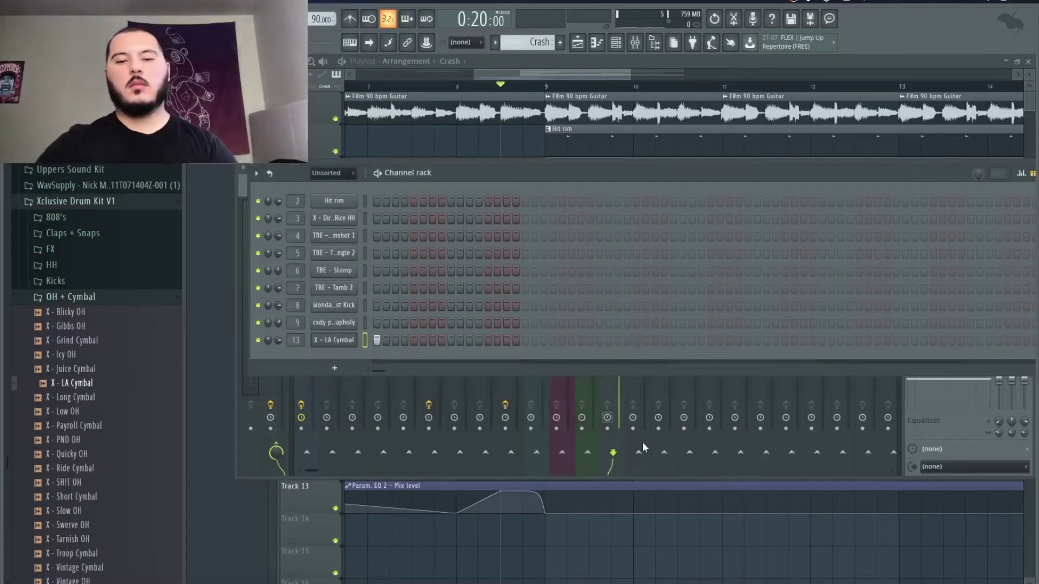
Load the Riser mixer track state onto the Goin up riser's mixer track 11
{"action": "left_click", "coordinate": [618, 395]}
{"action": "left_click", "coordinate": [564, 243]}
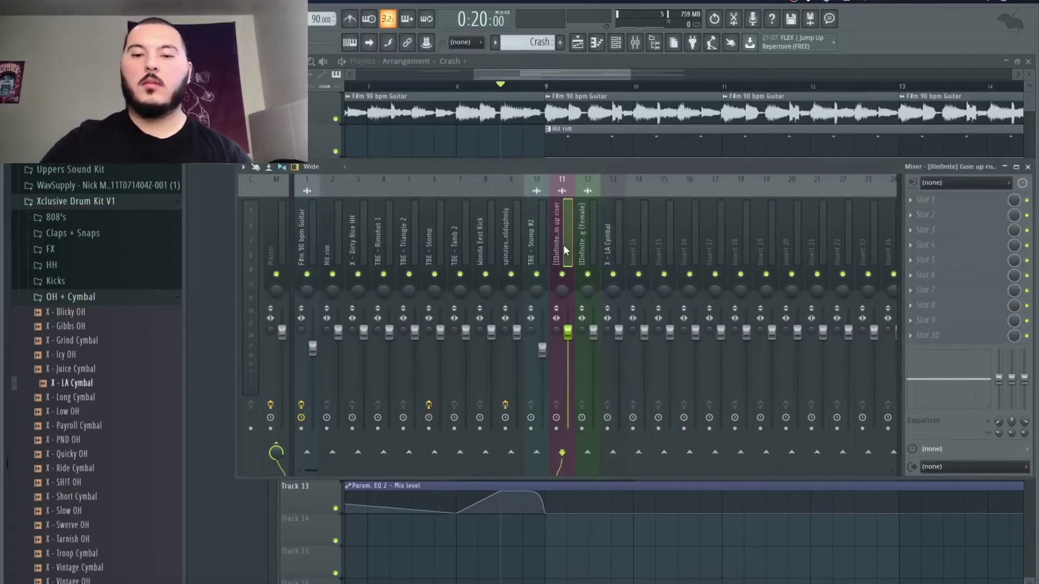
{"action": "right_click", "coordinate": [568, 233]}
{"action": "mouse_move", "coordinate": [596, 239]}
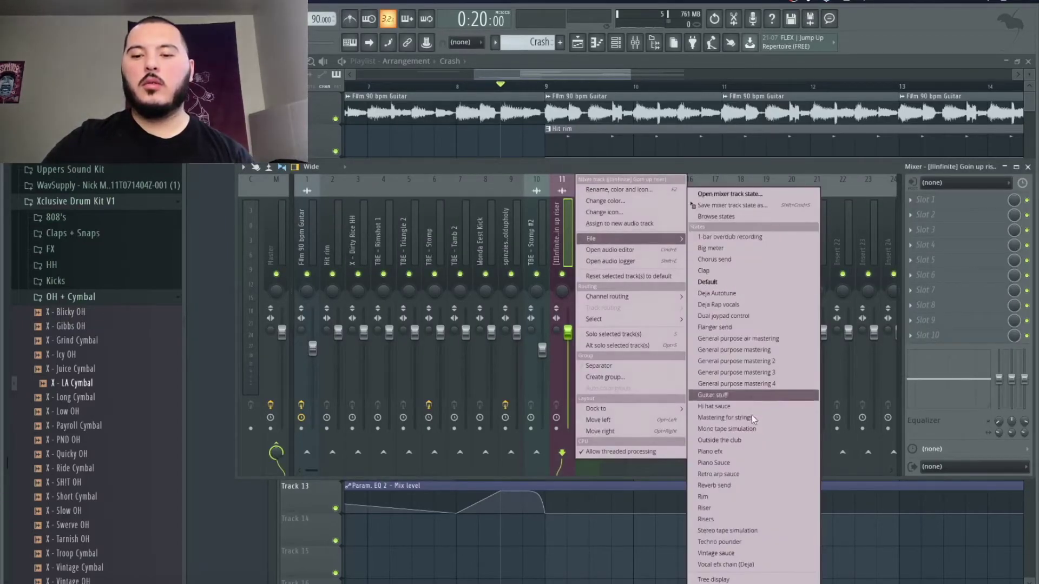
{"action": "left_click", "coordinate": [746, 509]}
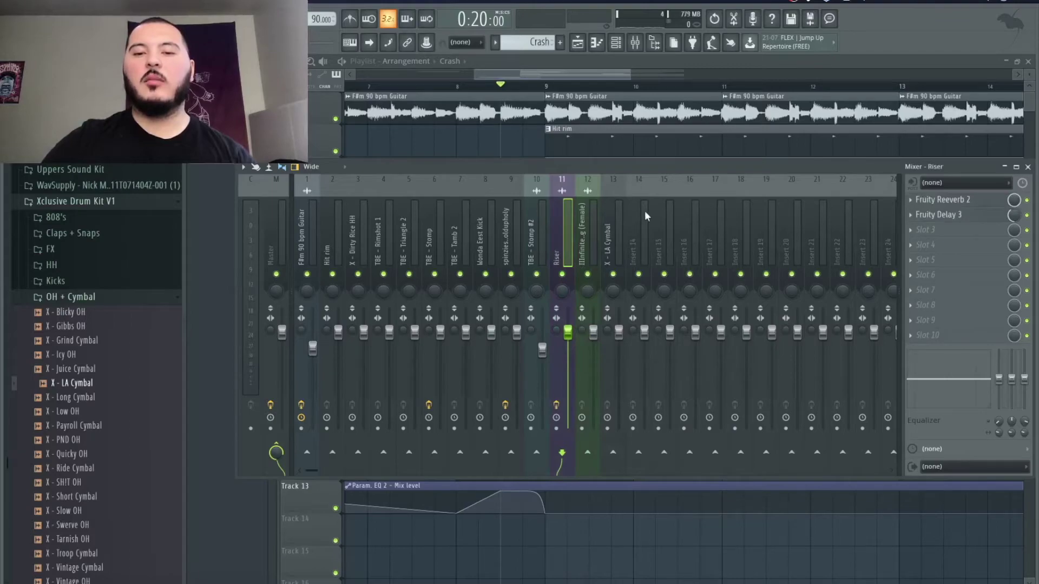
Apply the Riser mixer track state to the LA Cymbal's mixer track 13
{"action": "right_click", "coordinate": [608, 203]}
{"action": "mouse_move", "coordinate": [699, 242]}
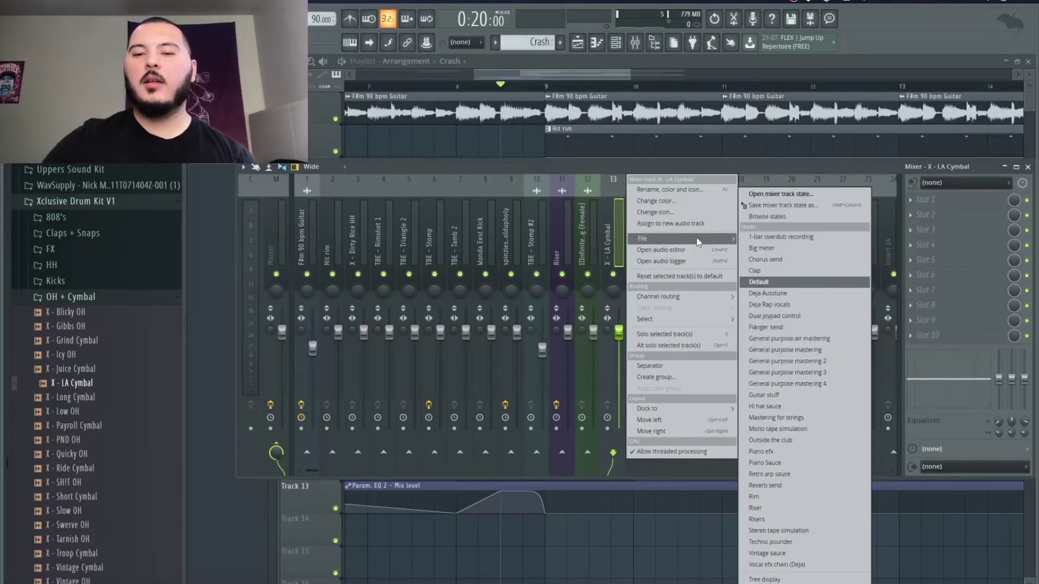
{"action": "left_click", "coordinate": [783, 511]}
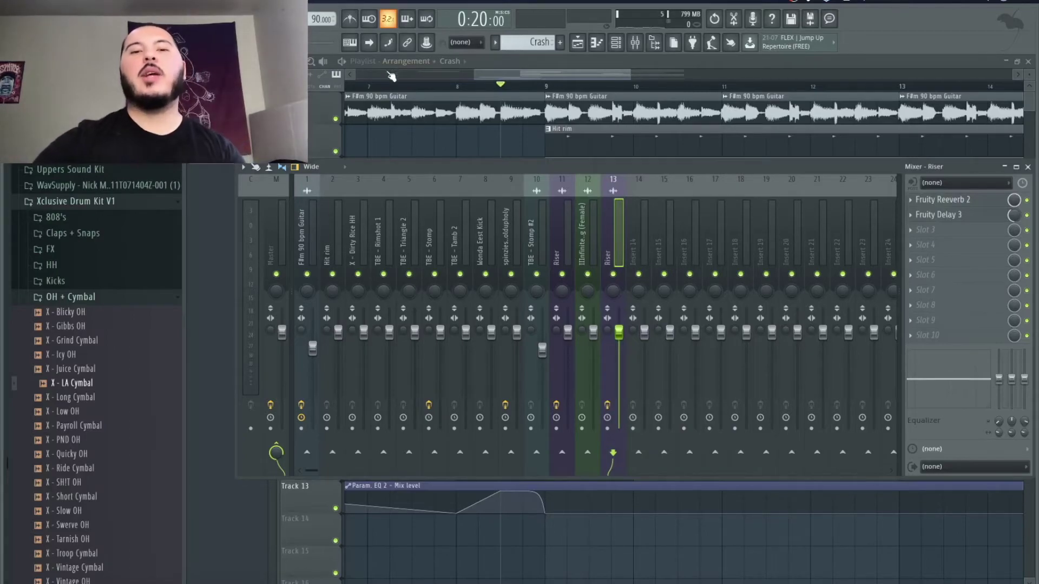
Play the transition into bar 9 and check the levels in the mixer
{"action": "left_click", "coordinate": [332, 136]}
{"action": "key", "text": "space"}
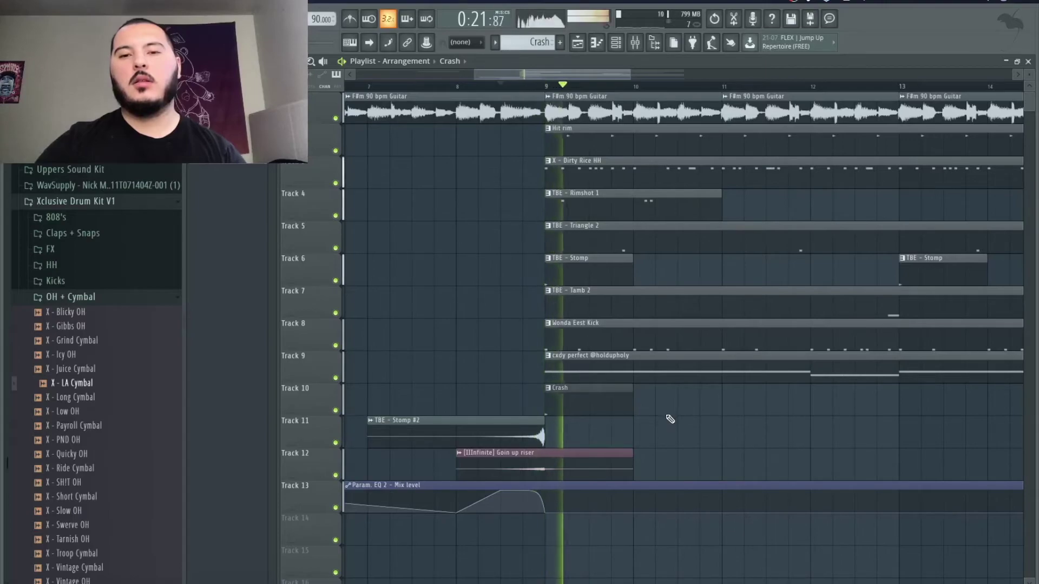
{"action": "key", "text": "F9"}
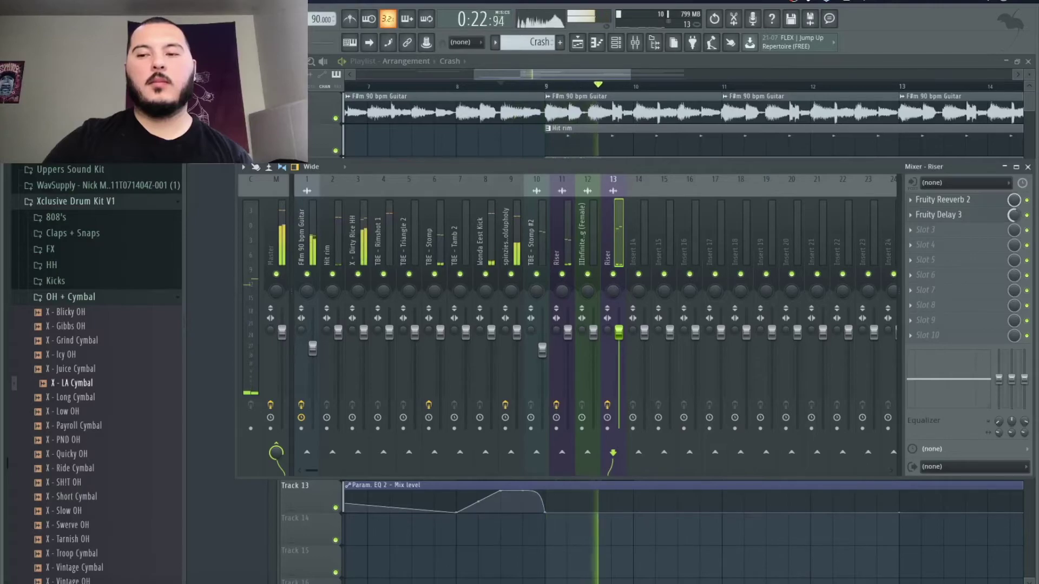
{"action": "key", "text": "space"}
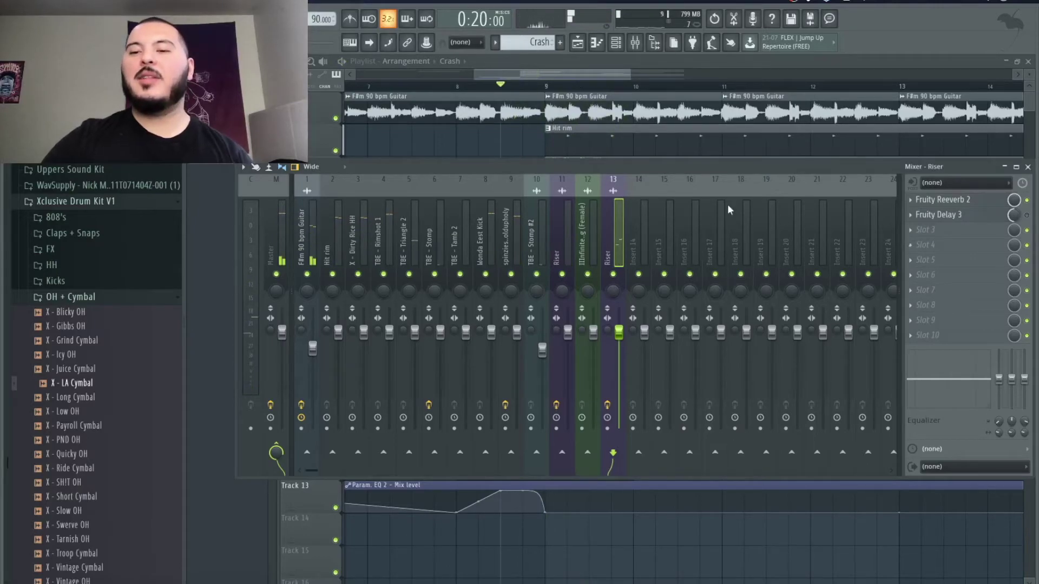
{"action": "left_click", "coordinate": [595, 46]}
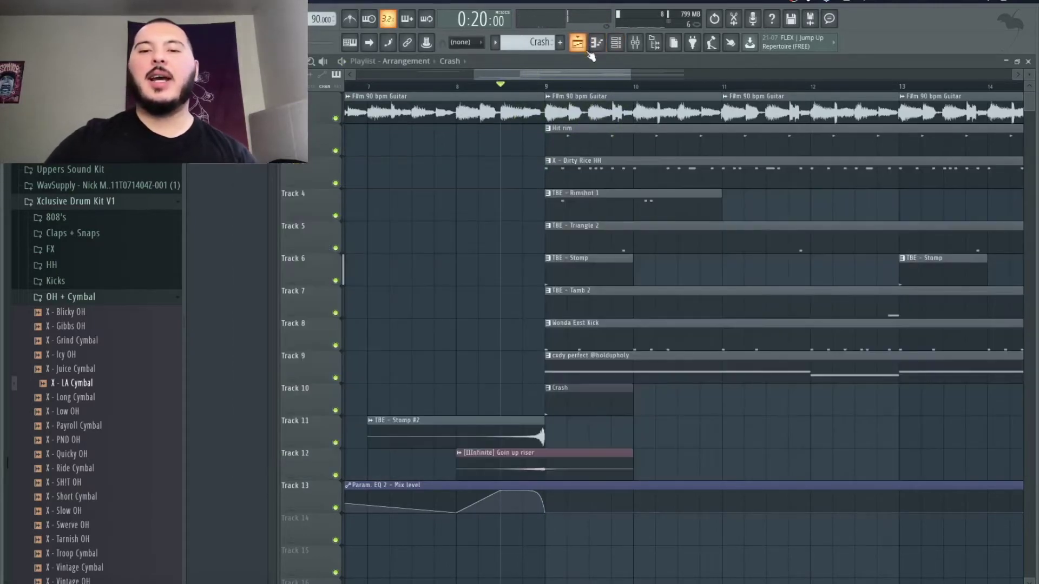
{"action": "double_click", "coordinate": [616, 393]}
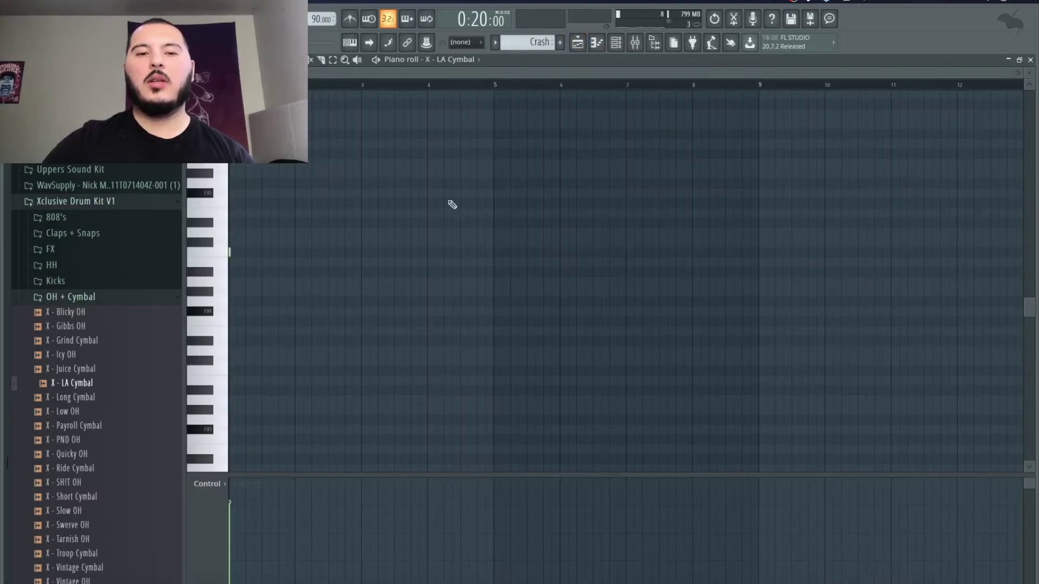
{"action": "left_click", "coordinate": [619, 42]}
{"action": "left_click", "coordinate": [342, 340]}
{"action": "left_click", "coordinate": [341, 200]}
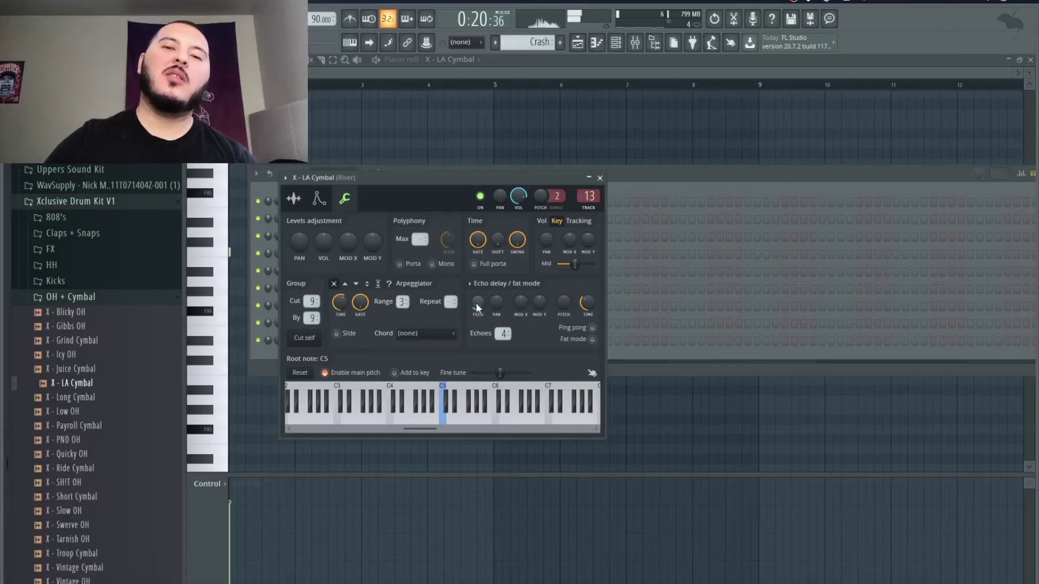
{"action": "key", "text": "space"}
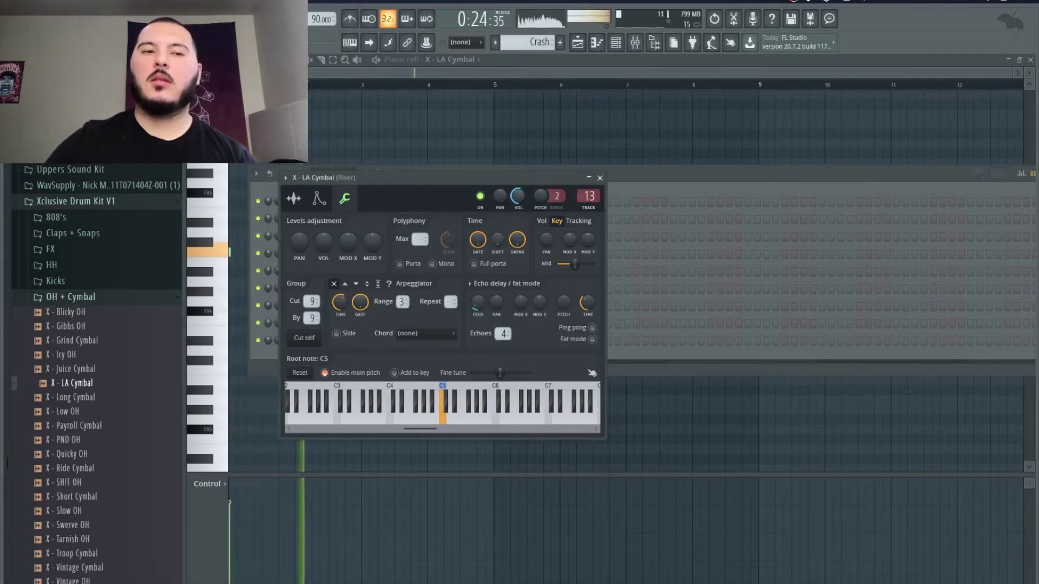
{"action": "key", "text": "space"}
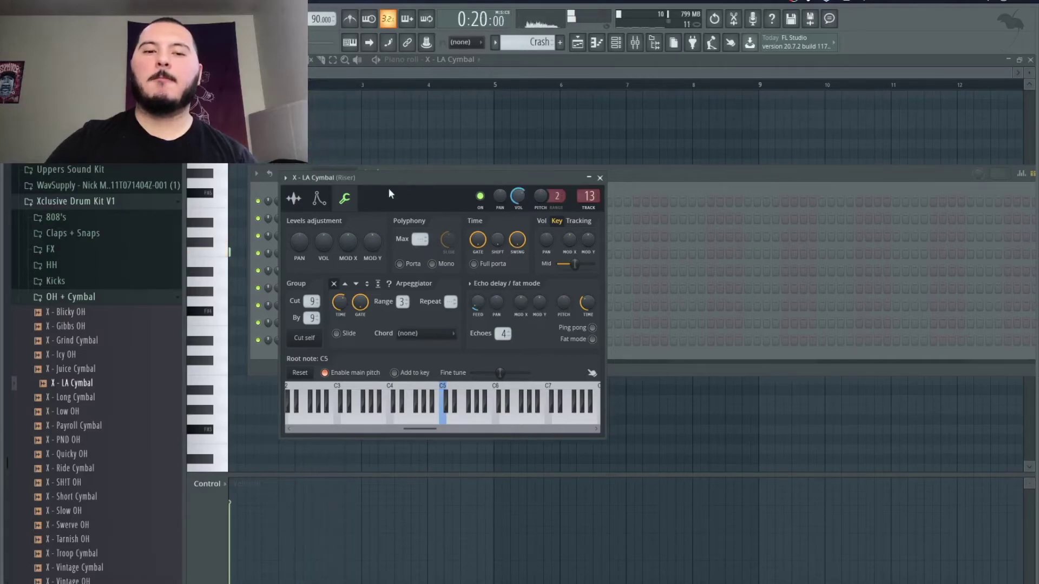
Set the LA Cymbal sample's time-stretching mode to e2 transient and play the crash again
{"action": "left_click", "coordinate": [293, 199]}
{"action": "left_click", "coordinate": [574, 239]}
{"action": "left_click", "coordinate": [602, 271]}
{"action": "key", "text": "space"}
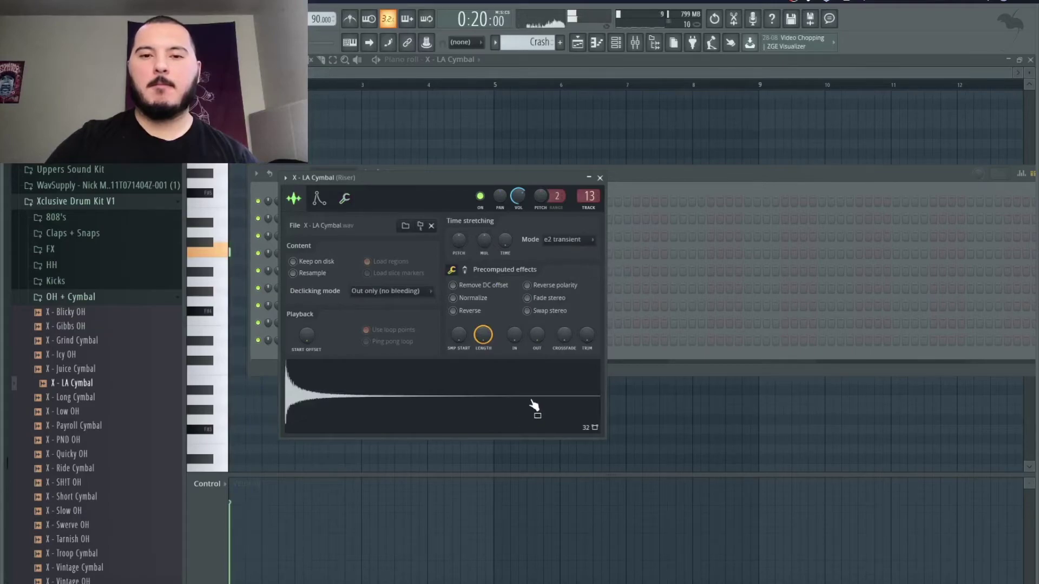
Add the Oh lord riser from the Random Risers folder to Track 10 at bar 13 and check its channel settings
{"action": "left_click", "coordinate": [577, 43]}
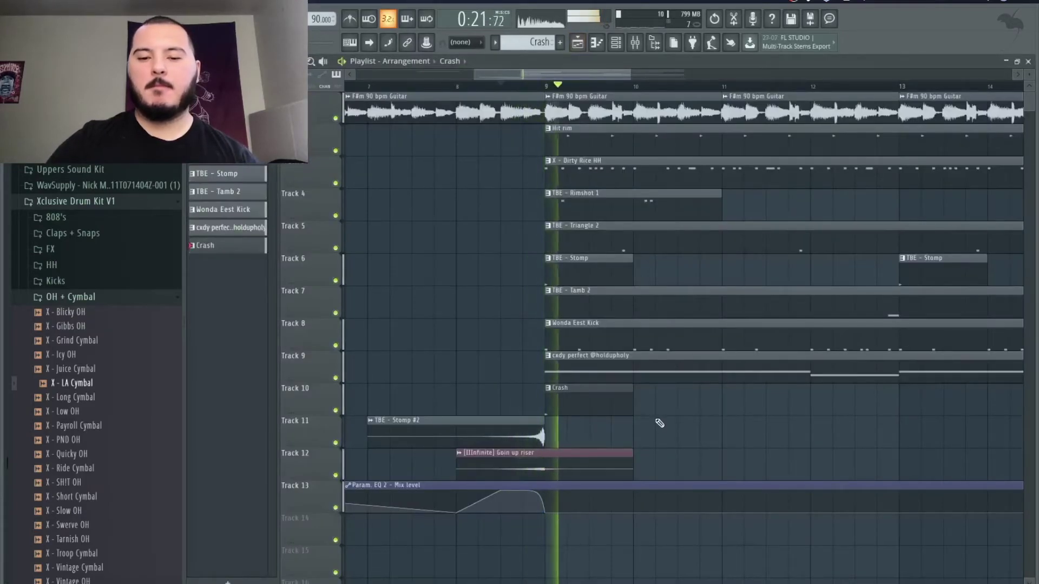
{"action": "scroll", "coordinate": [663, 416], "scroll_direction": "down", "scroll_amount": 3}
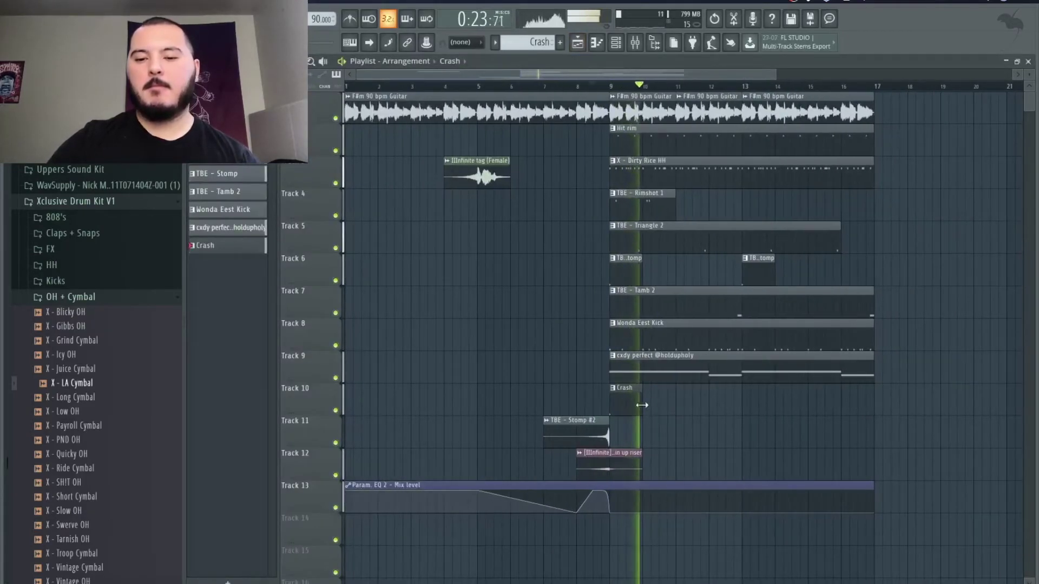
{"action": "scroll", "coordinate": [49, 338], "scroll_direction": "down", "scroll_amount": 6}
{"action": "scroll", "coordinate": [51, 344], "scroll_direction": "up", "scroll_amount": 4}
{"action": "scroll", "coordinate": [85, 221], "scroll_direction": "up", "scroll_amount": 12}
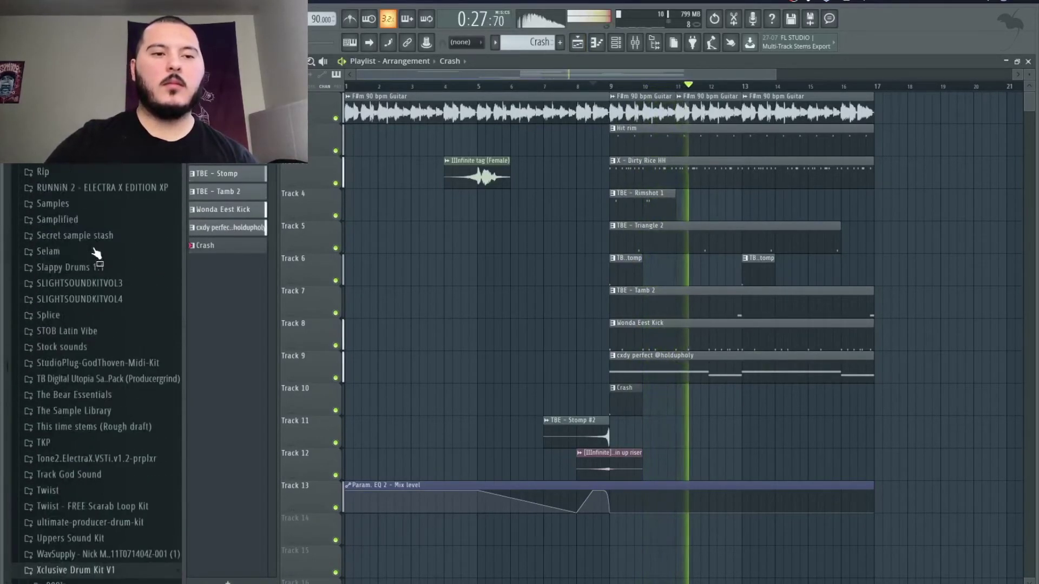
{"action": "left_click", "coordinate": [79, 270]}
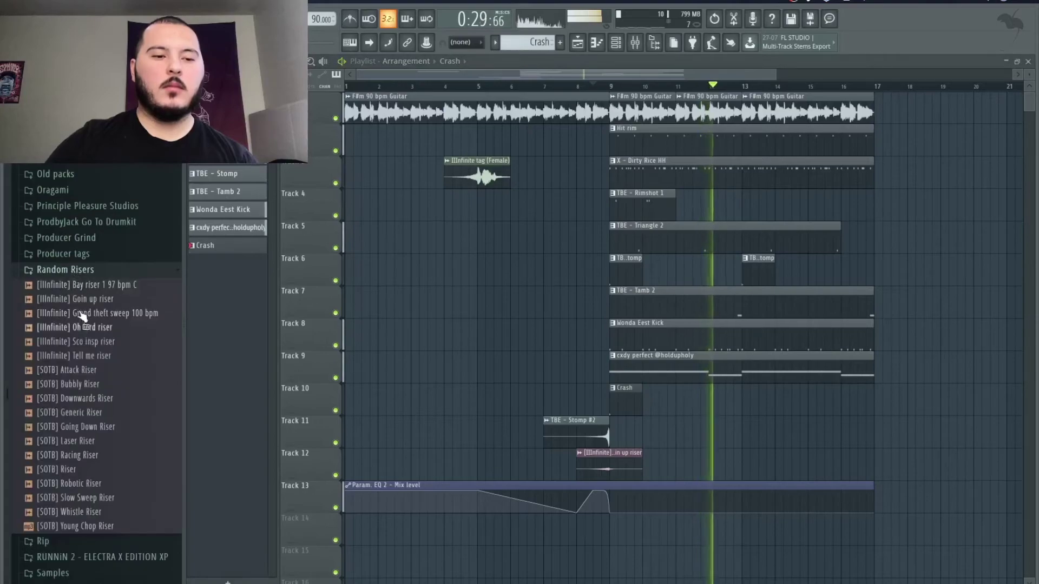
{"action": "left_click_drag", "start_coordinate": [91, 331], "coordinate": [758, 414]}
{"action": "left_click_drag", "start_coordinate": [866, 405], "coordinate": [851, 405]}
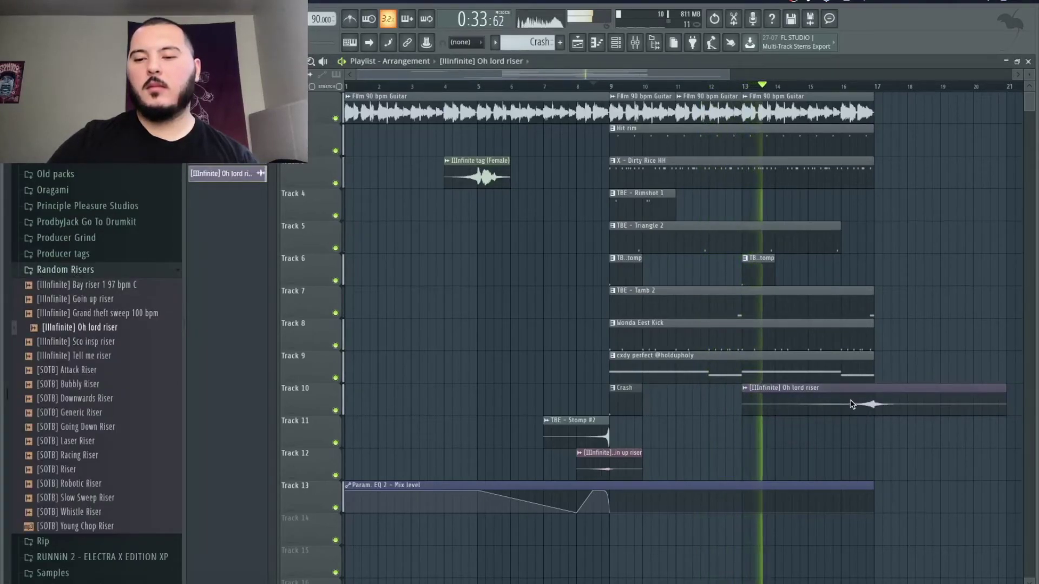
{"action": "double_click", "coordinate": [852, 405]}
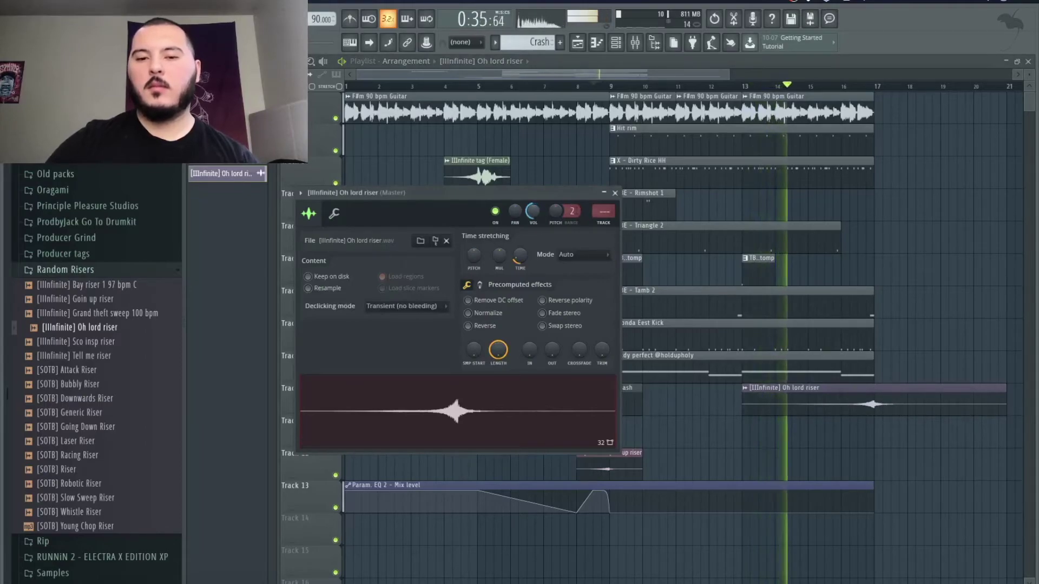
{"action": "right_click", "coordinate": [969, 352]}
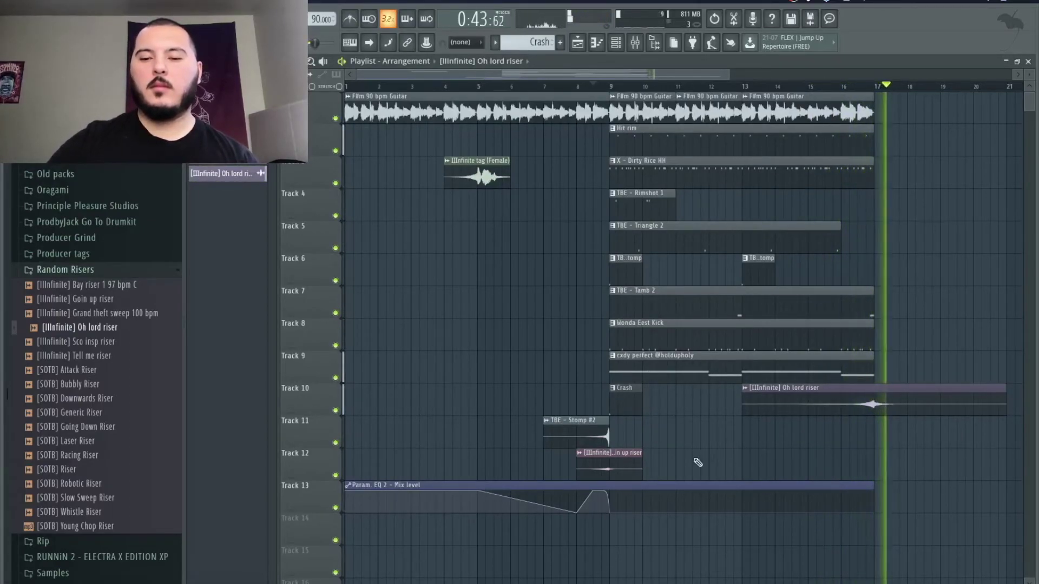
Move the Mix level automation down to Track 14 and the Oh lord riser to Track 13, starting at bar 13
{"action": "left_click_drag", "start_coordinate": [849, 401], "coordinate": [851, 470]}
{"action": "left_click_drag", "start_coordinate": [852, 430], "coordinate": [854, 532], "text": "ctrl"}
{"action": "key", "text": "shift+Down"}
{"action": "left_click", "coordinate": [921, 410], "text": "ctrl"}
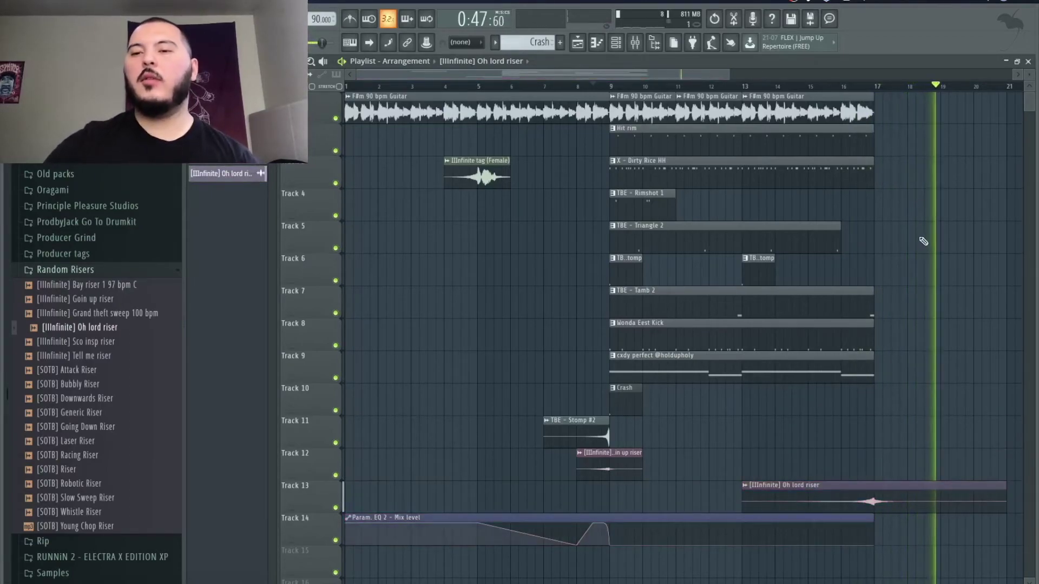
Stop playback and extend the guitar loop on its track with three more copies after bar 17
{"action": "scroll", "coordinate": [860, 140], "scroll_direction": "down", "scroll_amount": 4, "text": "ctrl"}
{"action": "key", "text": "space"}
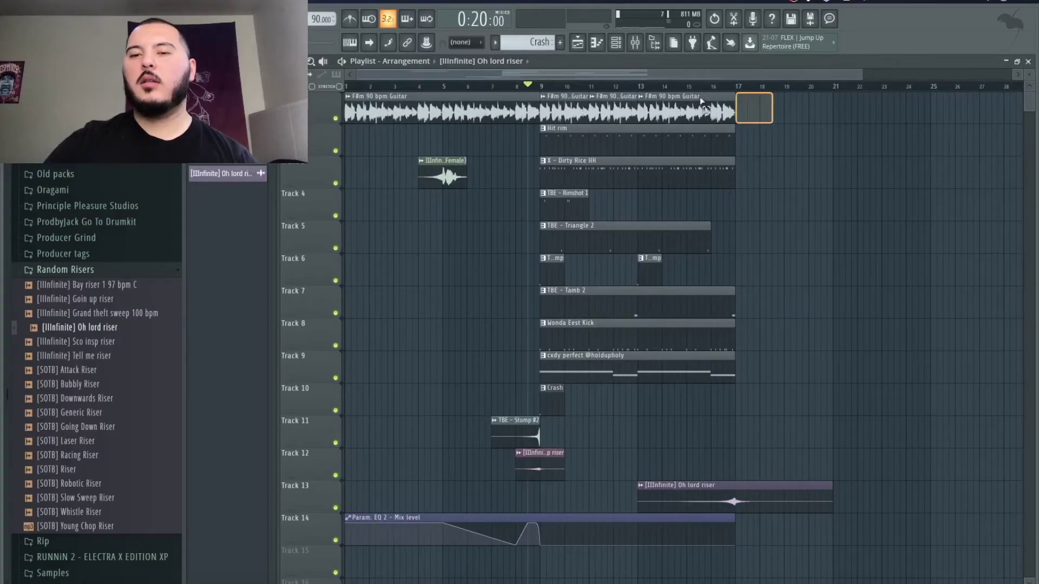
{"action": "left_click", "coordinate": [701, 103]}
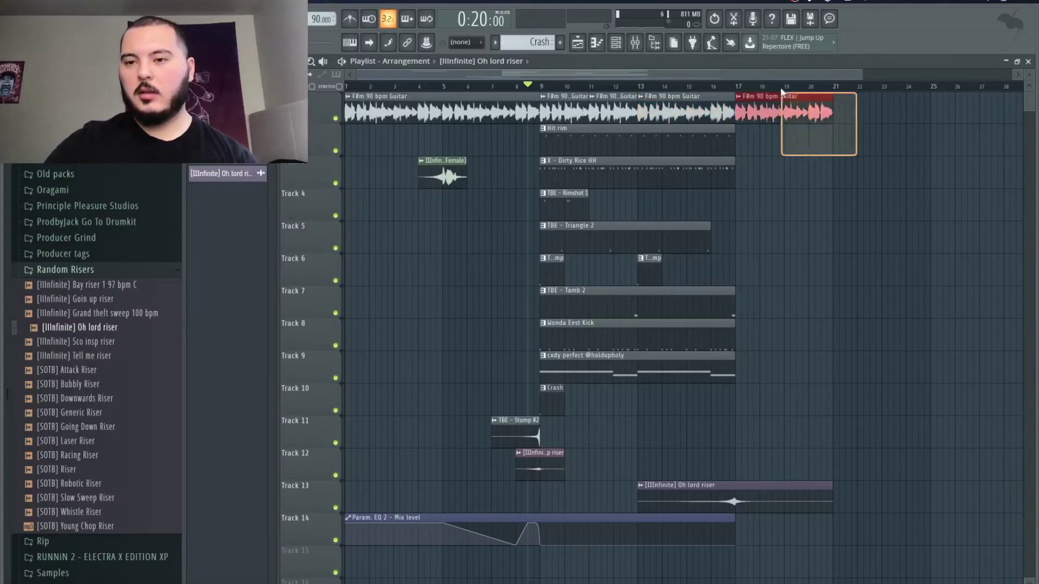
{"action": "left_click", "coordinate": [844, 111]}
{"action": "key", "text": "super+space"}
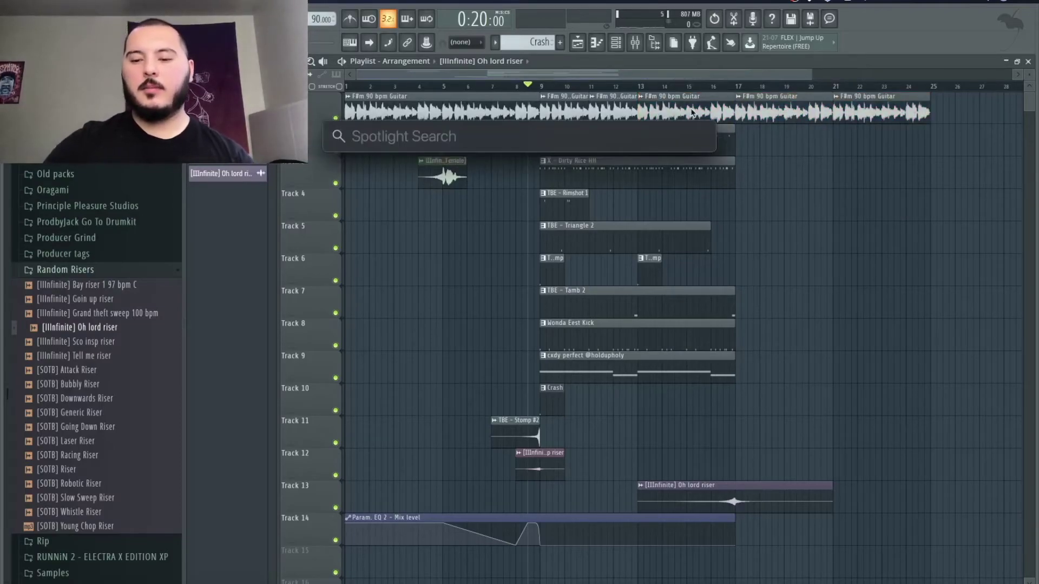
{"action": "key", "text": "Escape"}
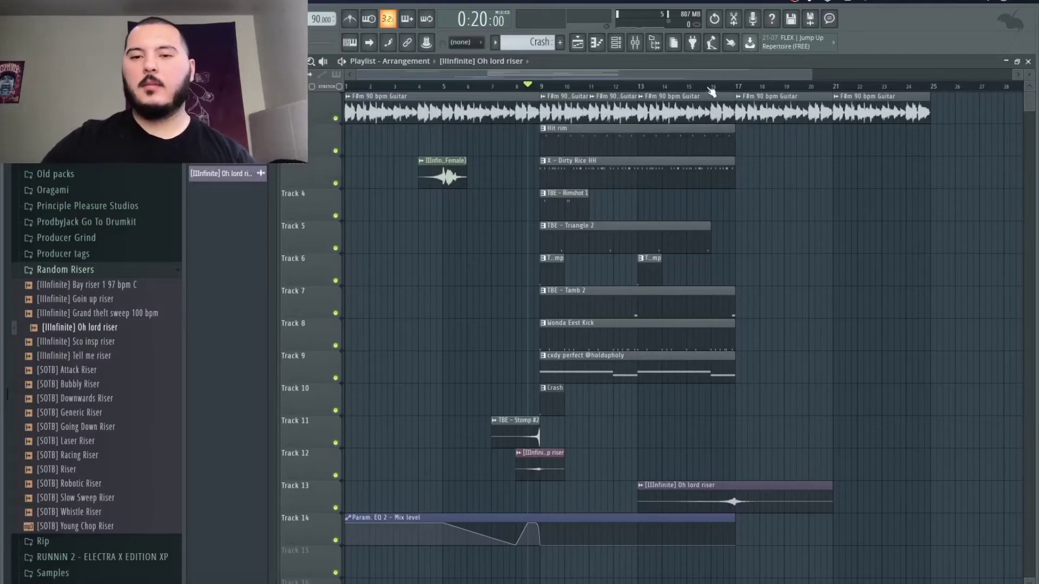
{"action": "left_click", "coordinate": [941, 114]}
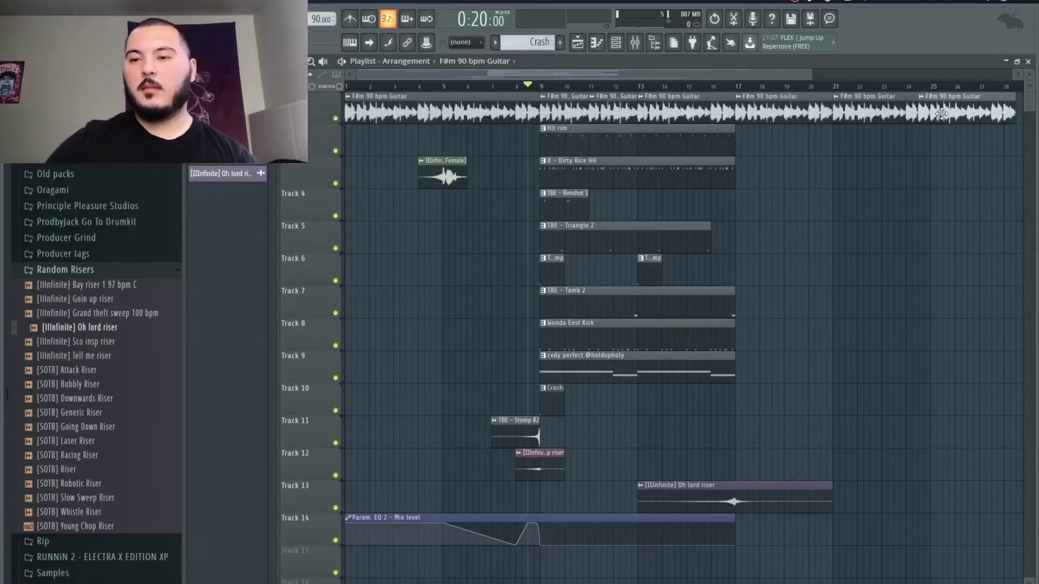
Move the last guitar clip to bar 29 and fill bars 25 to 28 with a copy of the two chopped guitar clips from bar 9
{"action": "scroll", "coordinate": [876, 152], "scroll_direction": "down", "scroll_amount": 2}
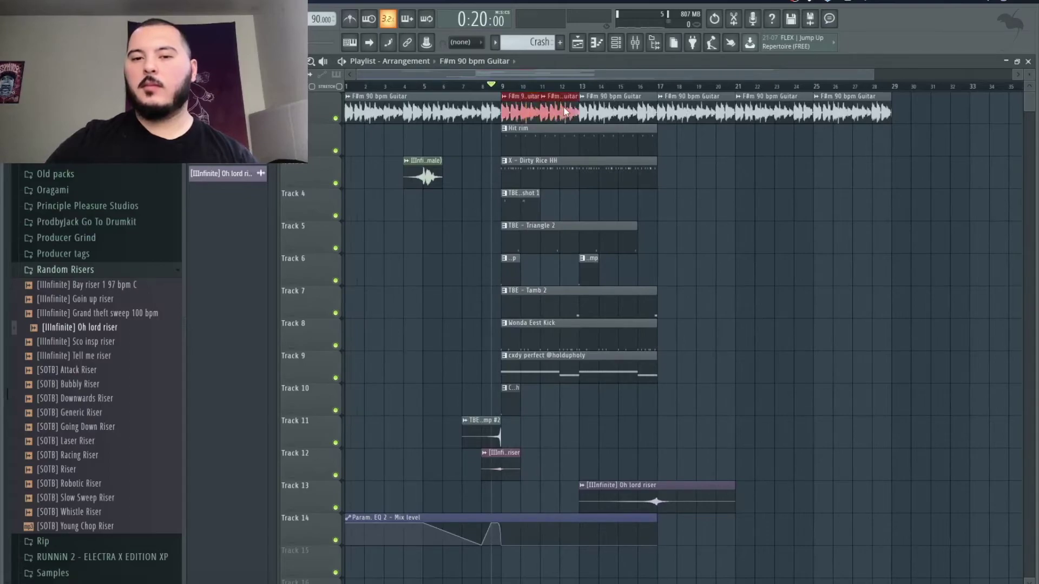
{"action": "left_click_drag", "start_coordinate": [564, 107], "coordinate": [818, 135]}
{"action": "left_click_drag", "start_coordinate": [851, 170], "coordinate": [876, 192]}
{"action": "left_click_drag", "start_coordinate": [826, 115], "coordinate": [909, 116]}
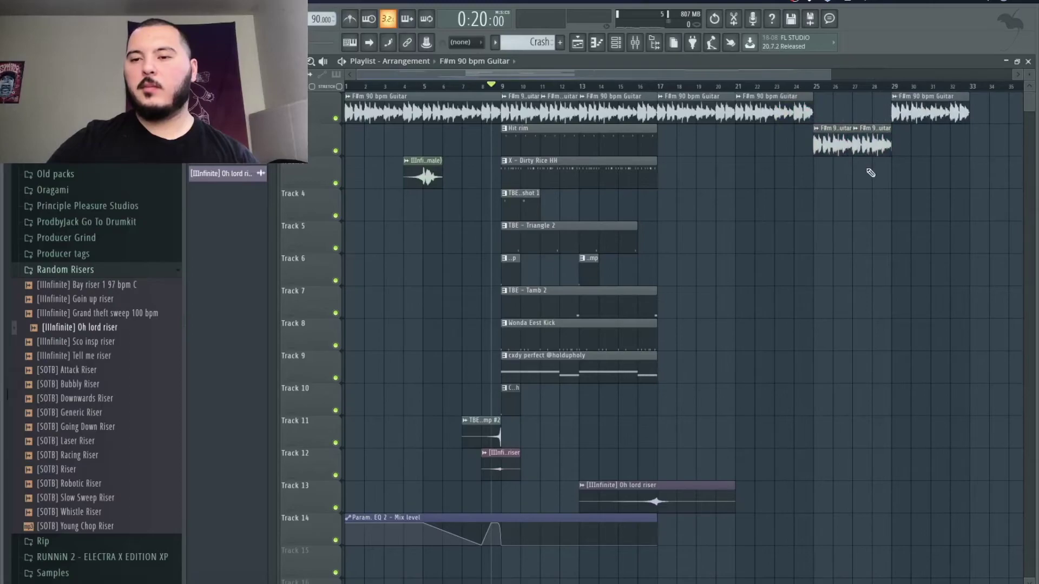
{"action": "left_click_drag", "start_coordinate": [809, 146], "coordinate": [809, 146]}
{"action": "key", "text": "shift+Up"}
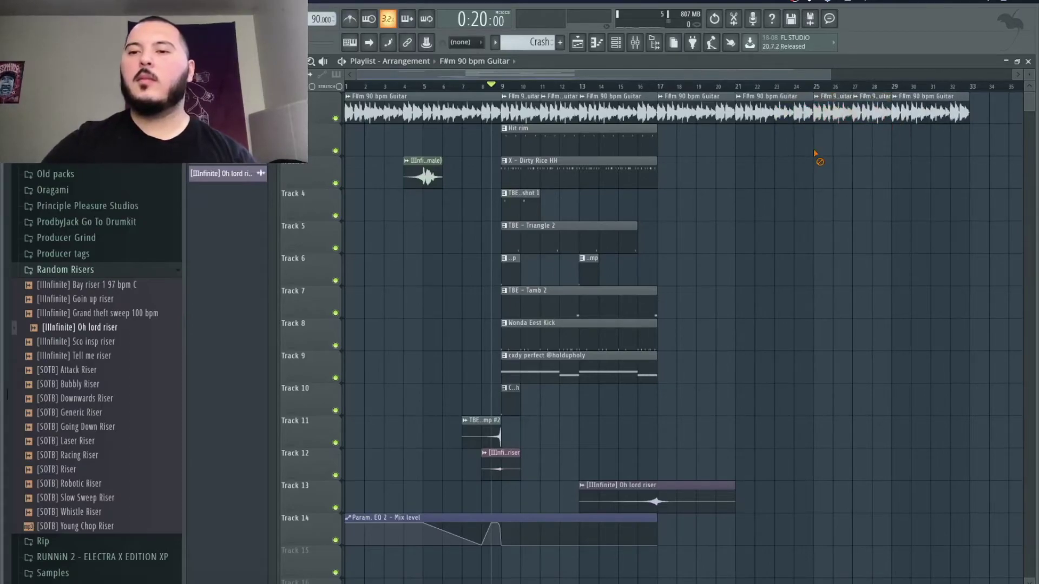
Duplicate the drum, bass and Crash patterns from bars 9 to 16 so the copies start at bar 17
{"action": "left_click_drag", "start_coordinate": [717, 416], "coordinate": [507, 149]}
{"action": "key", "text": "ctrl+b"}
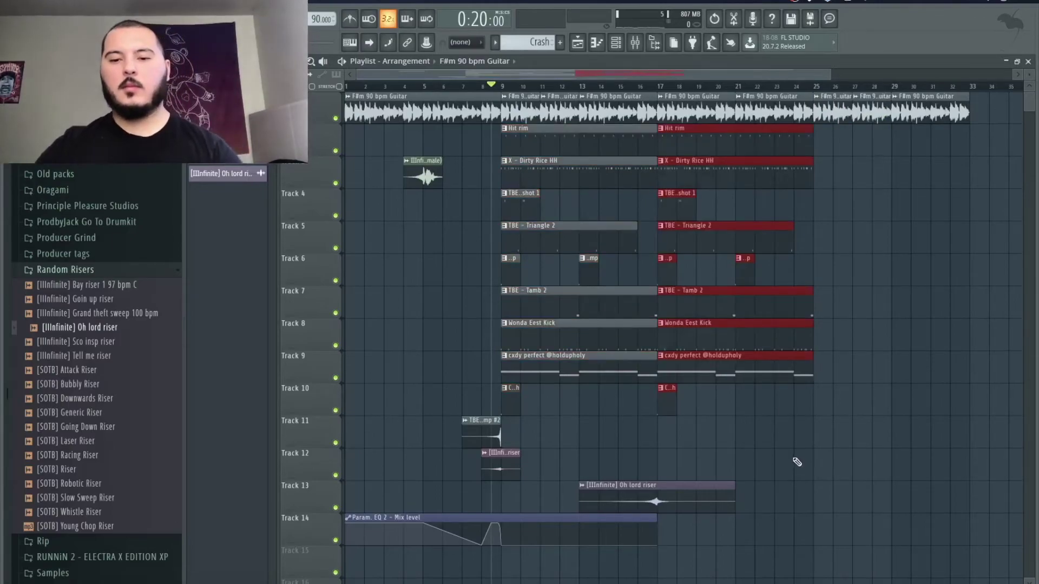
In the copied section, start the rim, hi-hat, triangle and tamb at bar 20, kick and bass at bar 21, and delete the rimshot
{"action": "scroll", "coordinate": [759, 398], "scroll_direction": "up", "scroll_amount": 1}
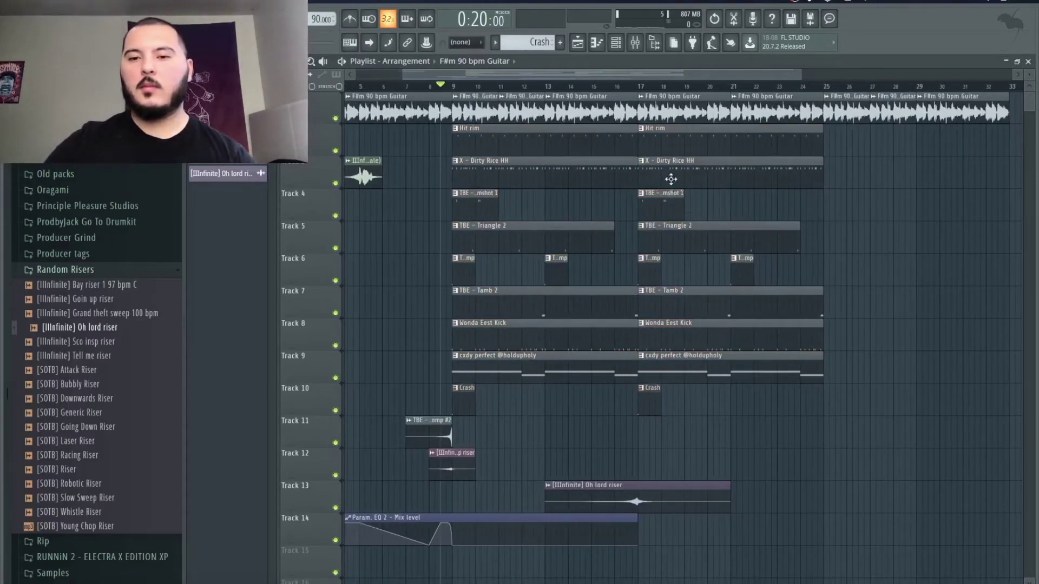
{"action": "left_click_drag", "start_coordinate": [668, 136], "coordinate": [698, 381]}
{"action": "left_click_drag", "start_coordinate": [638, 369], "coordinate": [701, 382]}
{"action": "left_click_drag", "start_coordinate": [760, 414], "coordinate": [740, 335]}
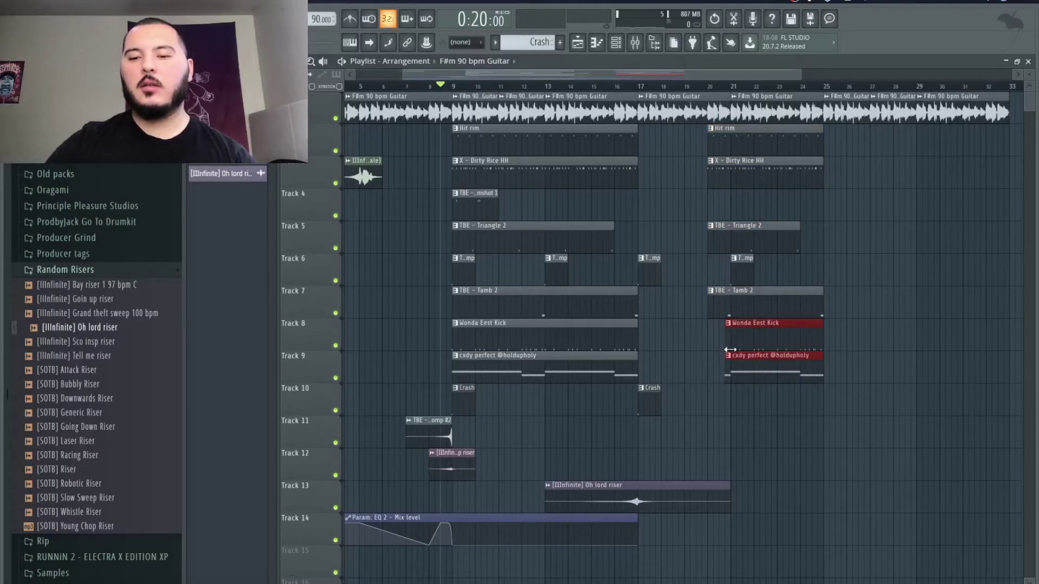
{"action": "left_click", "coordinate": [669, 295]}
Play the break at bar 17 and lower the LA Cymbal note in the Crash pattern by one semitone
{"action": "key", "text": "space"}
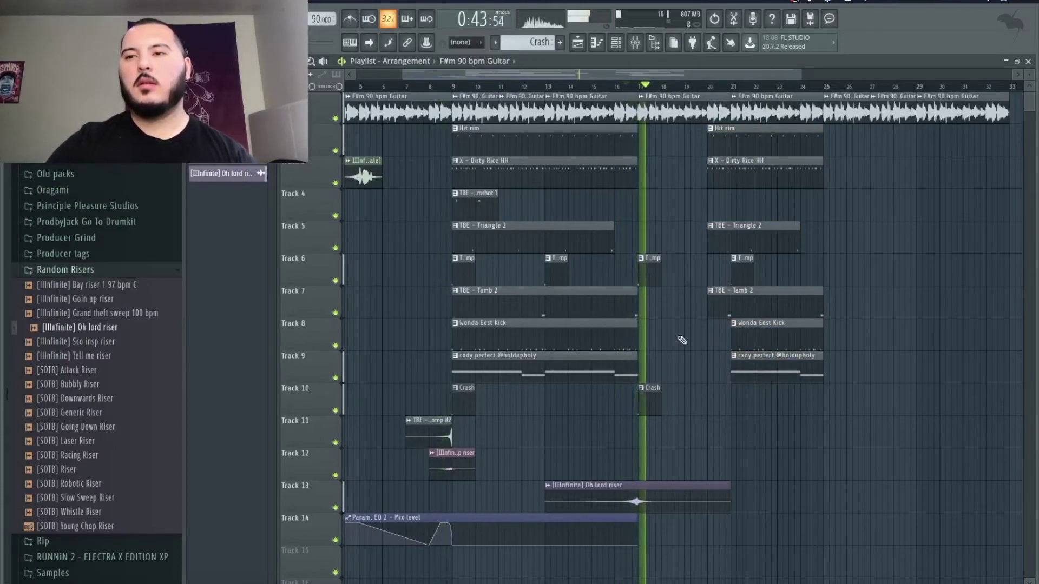
{"action": "double_click", "coordinate": [651, 411]}
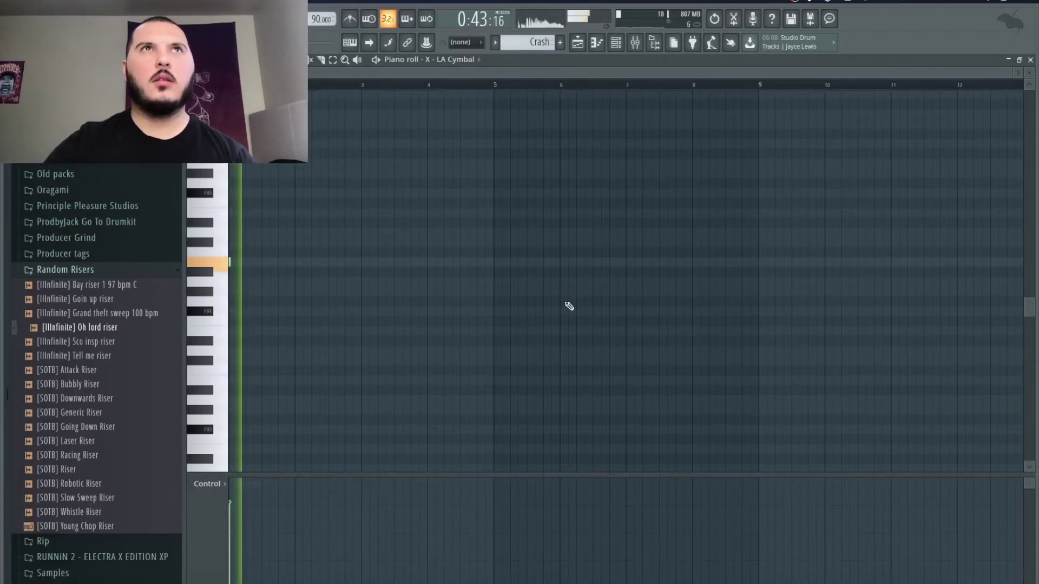
{"action": "left_click", "coordinate": [577, 42]}
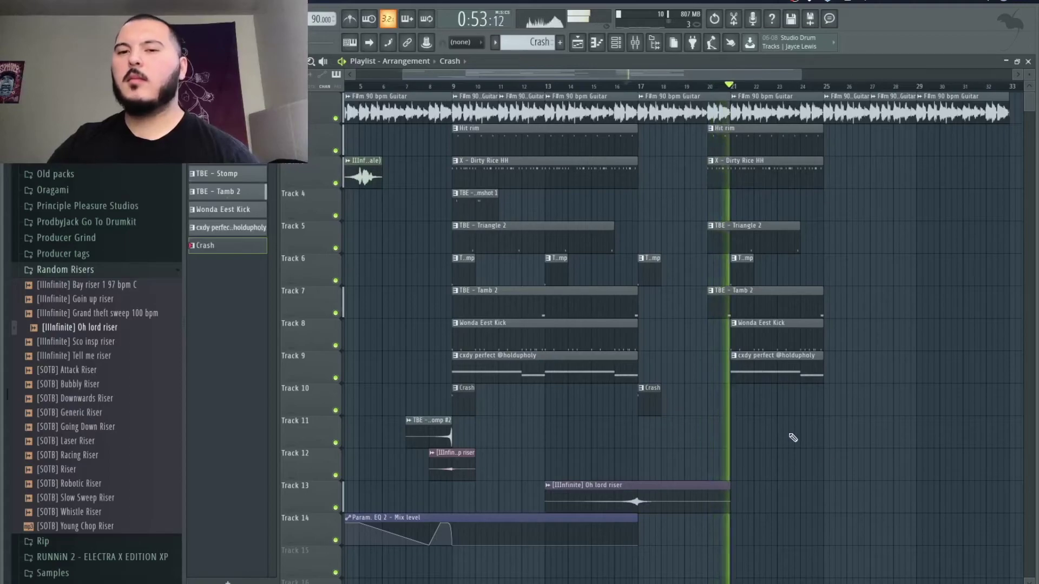
Load the Hi hat sauce mixer track state onto the Dirty Rice HH's mixer track 3
{"action": "key", "text": "F9"}
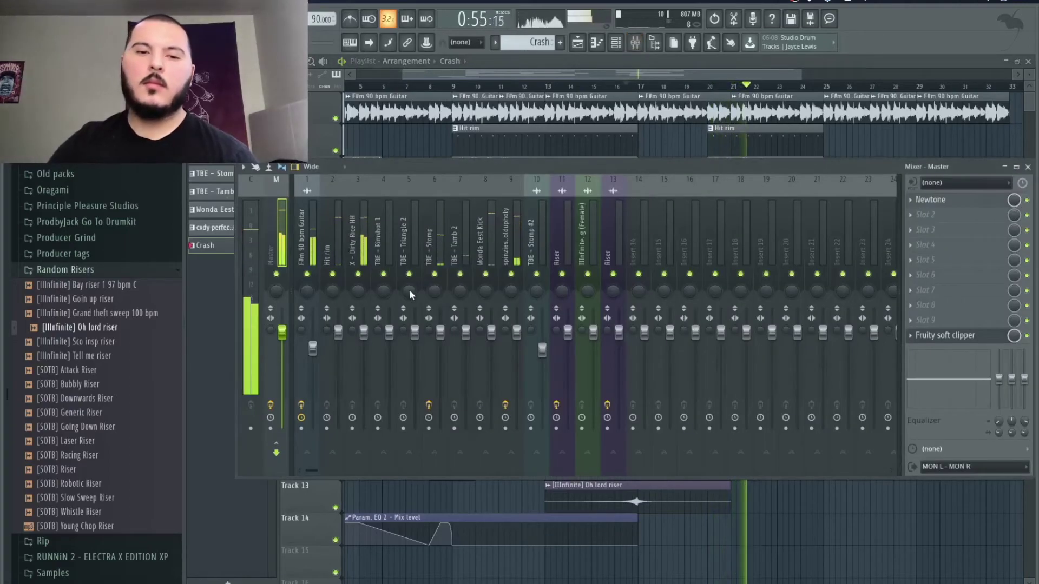
{"action": "right_click", "coordinate": [354, 238]}
{"action": "mouse_move", "coordinate": [407, 243]}
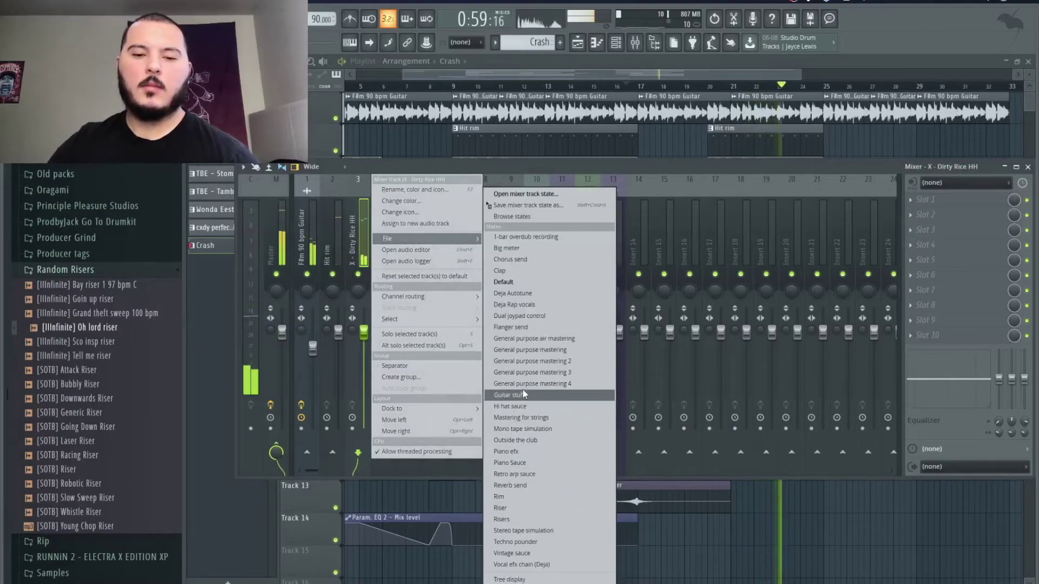
{"action": "left_click", "coordinate": [557, 406]}
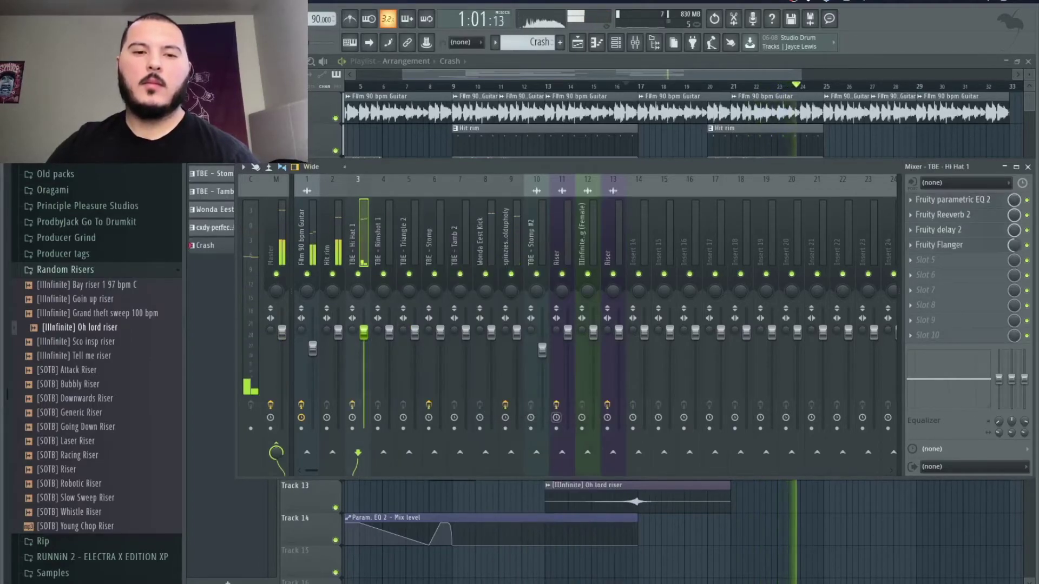
Turn down the Fruity delay 2 mix level on the hi-hat's mixer track and play the drums' return around bar 20
{"action": "left_click_drag", "start_coordinate": [1014, 233], "coordinate": [1014, 254]}
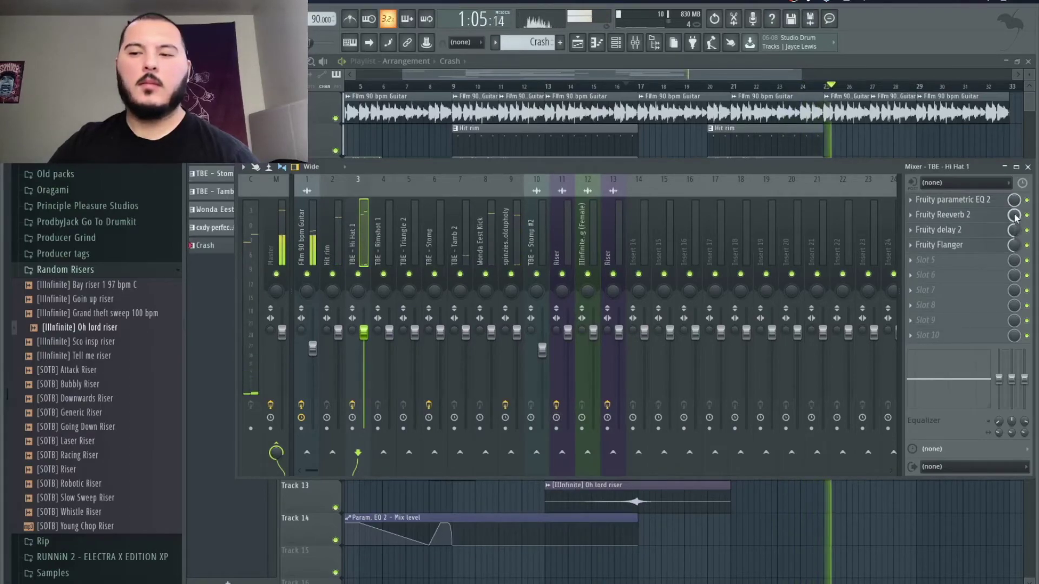
{"action": "key", "text": "space"}
{"action": "key", "text": "space"}
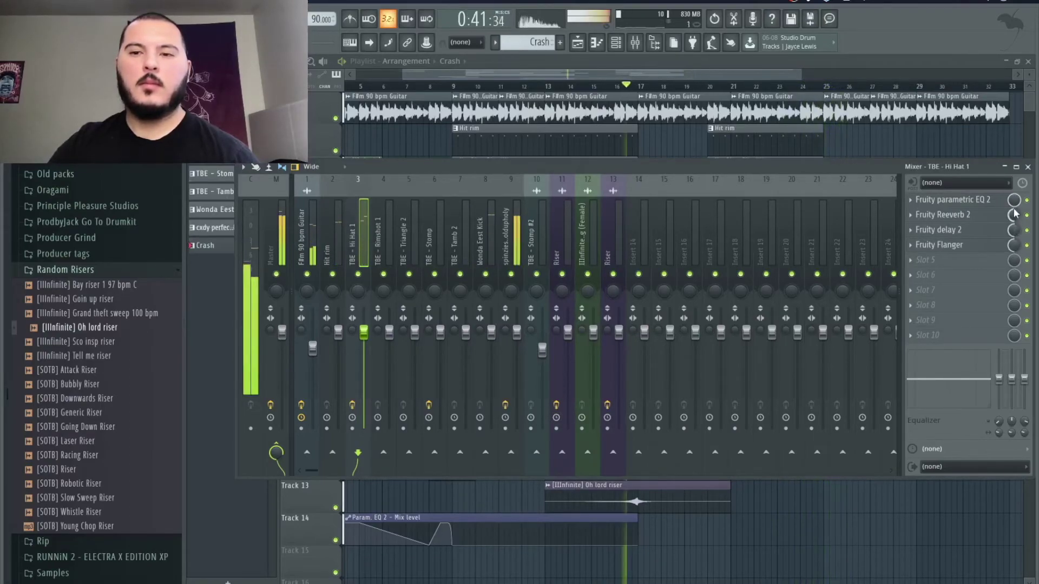
{"action": "left_click", "coordinate": [723, 88]}
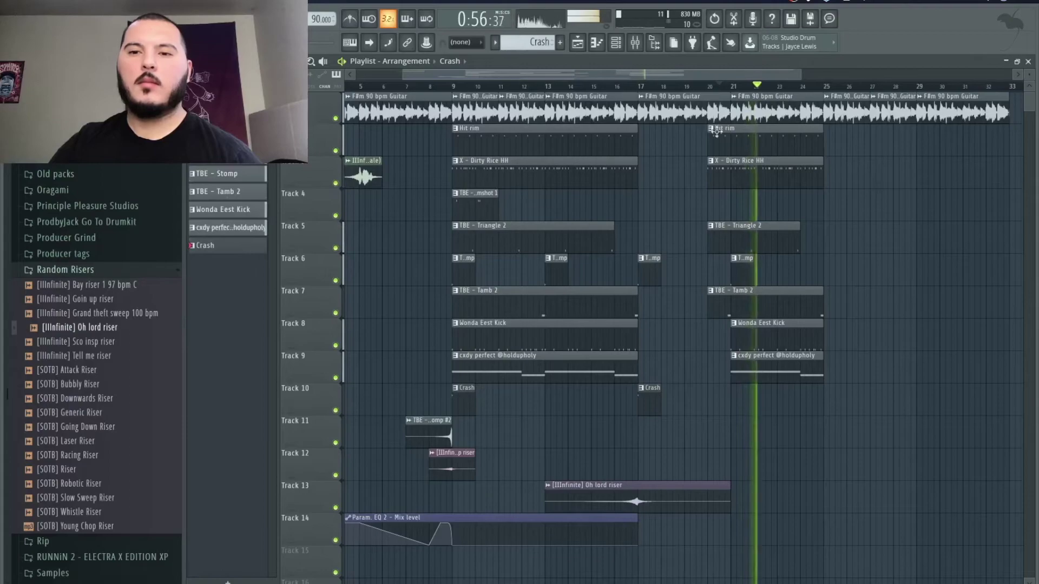
Play the drums' return from bar 20 past bar 25, checking the hi-hat's mixer track, and stop playback
{"action": "key", "text": "F9"}
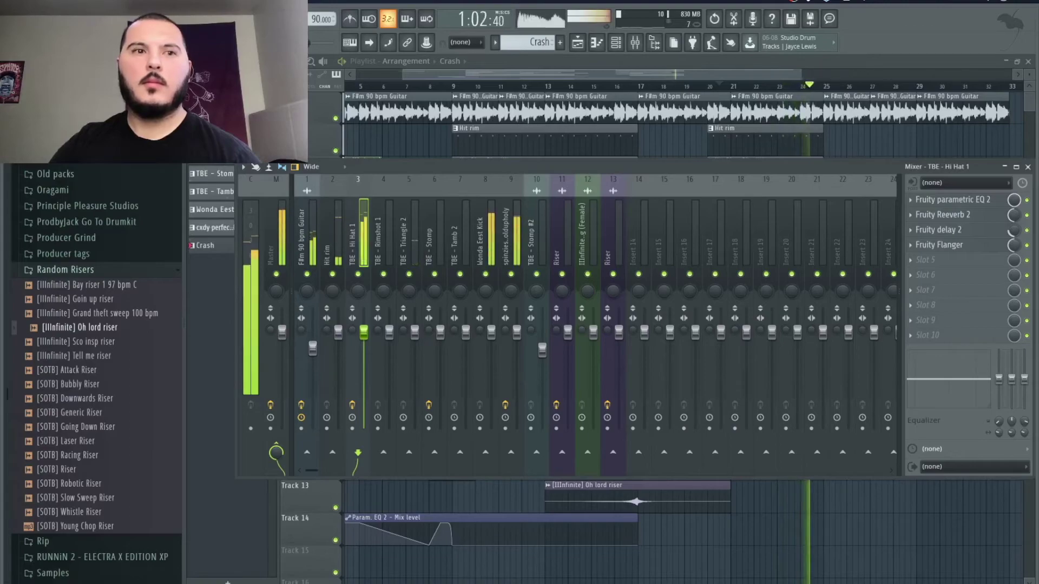
{"action": "left_click", "coordinate": [325, 115]}
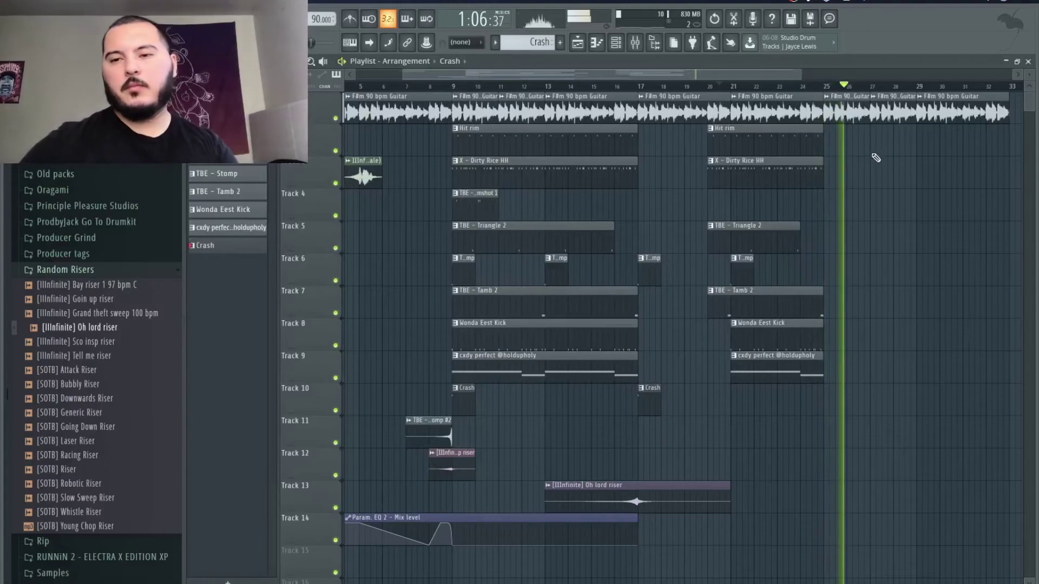
{"action": "key", "text": "space"}
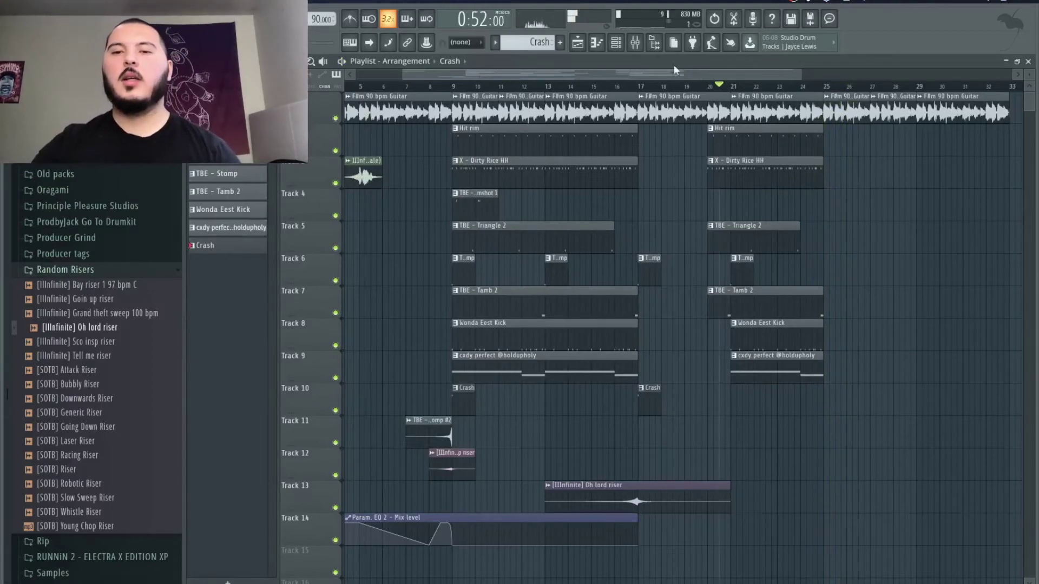
Add Fruity Love Philter to the Master track's second effect slot with the Simple triangle lowpass LFO preset
{"action": "left_click", "coordinate": [637, 48]}
{"action": "left_click", "coordinate": [288, 208]}
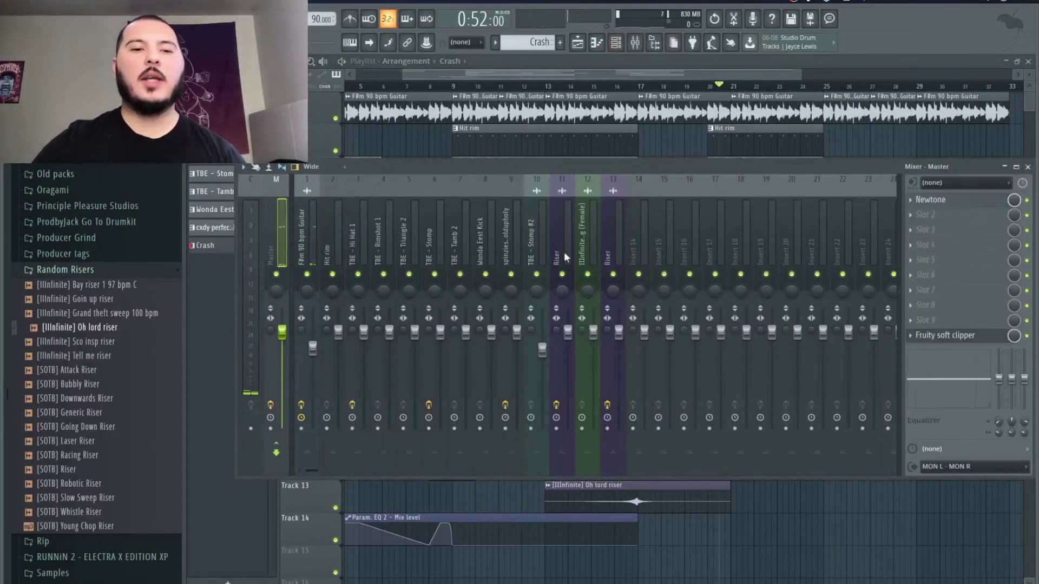
{"action": "left_click", "coordinate": [909, 214]}
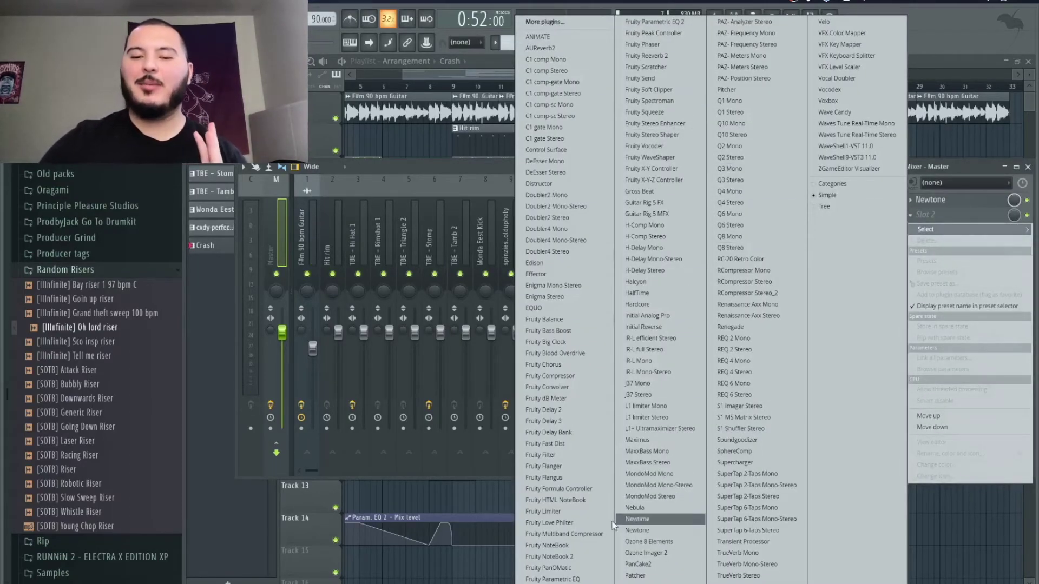
{"action": "left_click", "coordinate": [594, 525]}
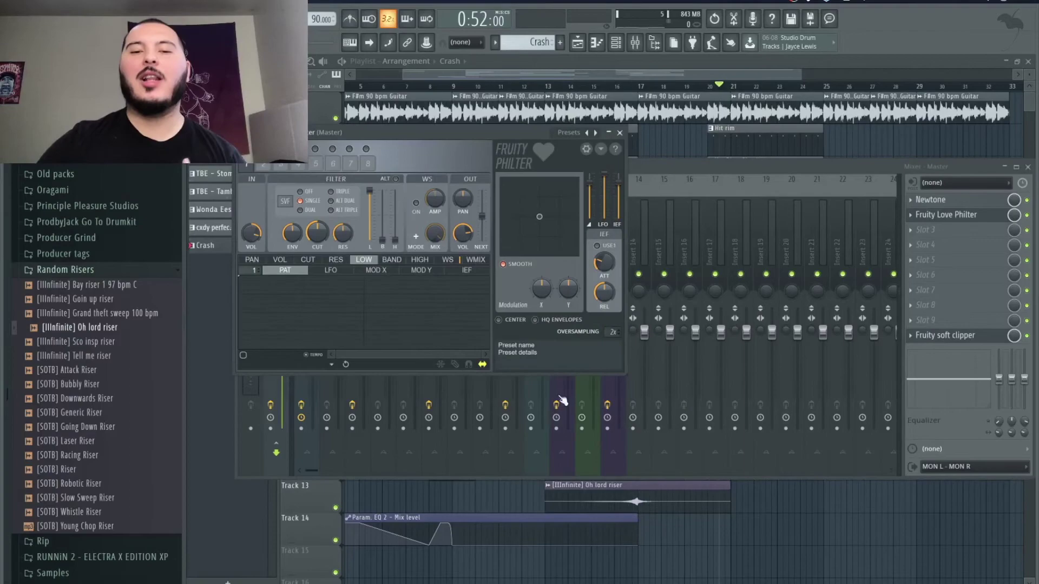
{"action": "left_click", "coordinate": [590, 133]}
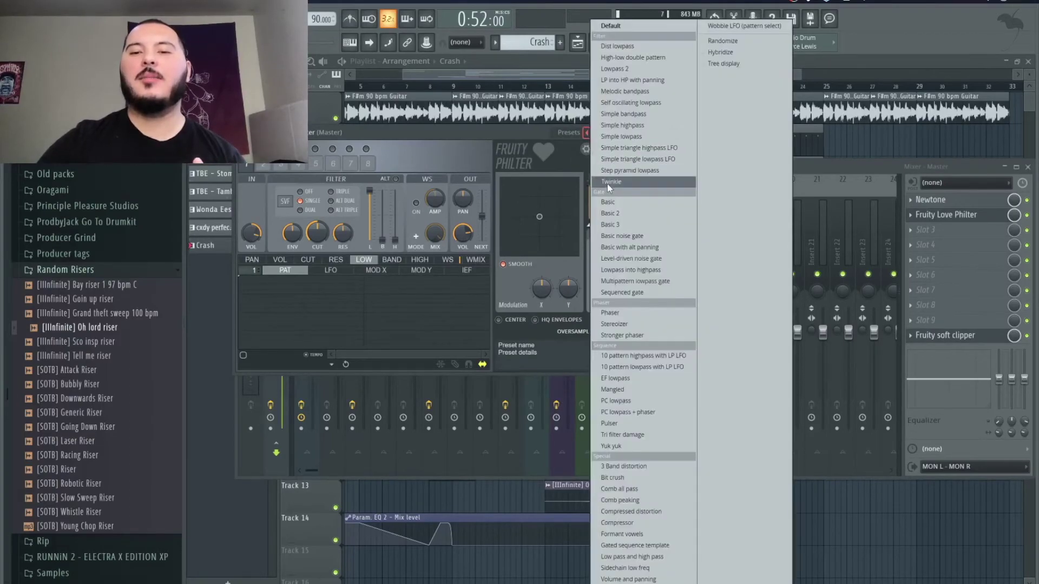
{"action": "left_click", "coordinate": [633, 159]}
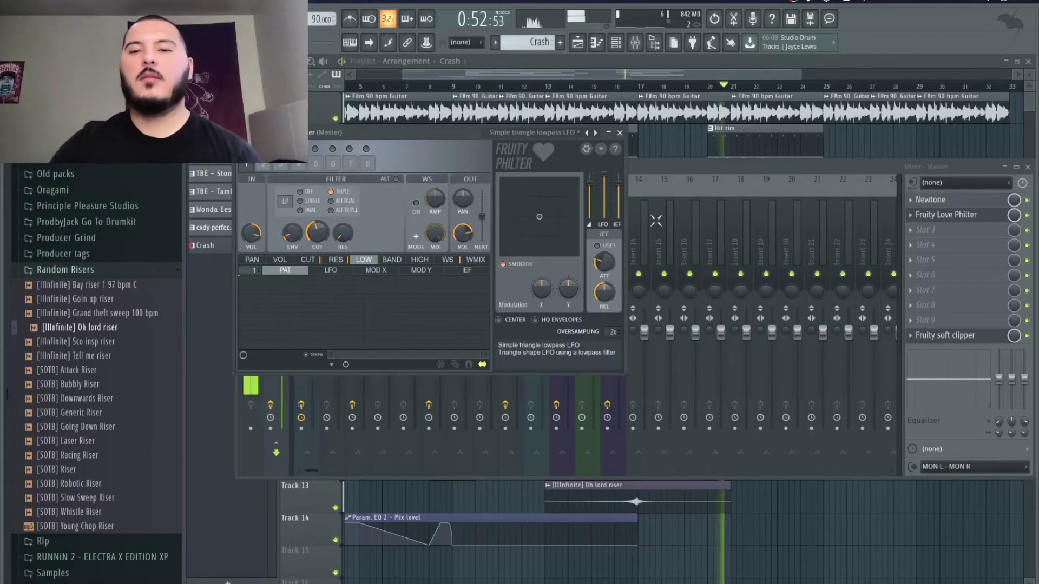
Create an automation clip for the Fruity Love Philter mix level on the Master track and return to the playlist
{"action": "right_click", "coordinate": [1013, 215]}
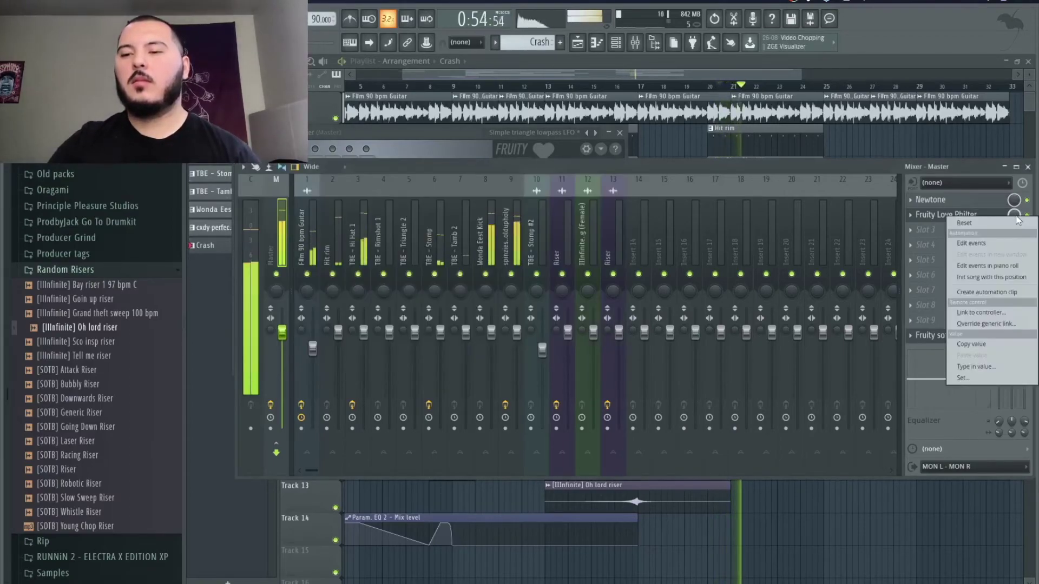
{"action": "left_click", "coordinate": [977, 265]}
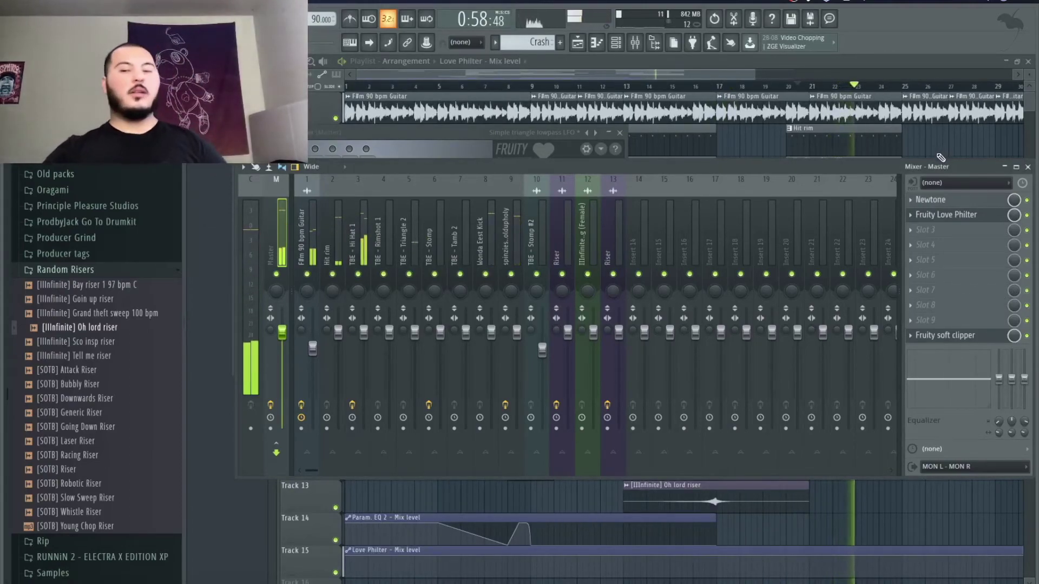
{"action": "key", "text": "F12"}
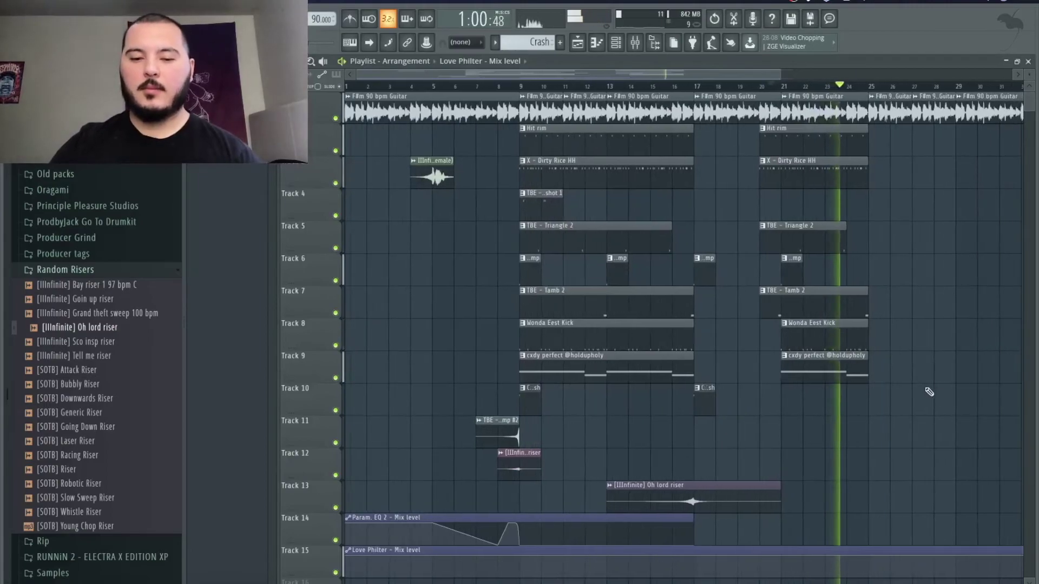
Shape the Love Philter mix automation to stay at zero up to bar 24 and curve up to full at bar 25
{"action": "scroll", "coordinate": [931, 394], "scroll_direction": "down", "scroll_amount": 3}
{"action": "scroll", "coordinate": [948, 419], "scroll_direction": "up", "scroll_amount": 6}
{"action": "scroll", "coordinate": [831, 394], "scroll_direction": "up", "scroll_amount": 3}
{"action": "scroll", "coordinate": [828, 393], "scroll_direction": "up", "scroll_amount": 1}
{"action": "scroll", "coordinate": [829, 392], "scroll_direction": "down", "scroll_amount": 4}
{"action": "scroll", "coordinate": [803, 387], "scroll_direction": "down", "scroll_amount": 6}
{"action": "scroll", "coordinate": [652, 328], "scroll_direction": "up", "scroll_amount": 3}
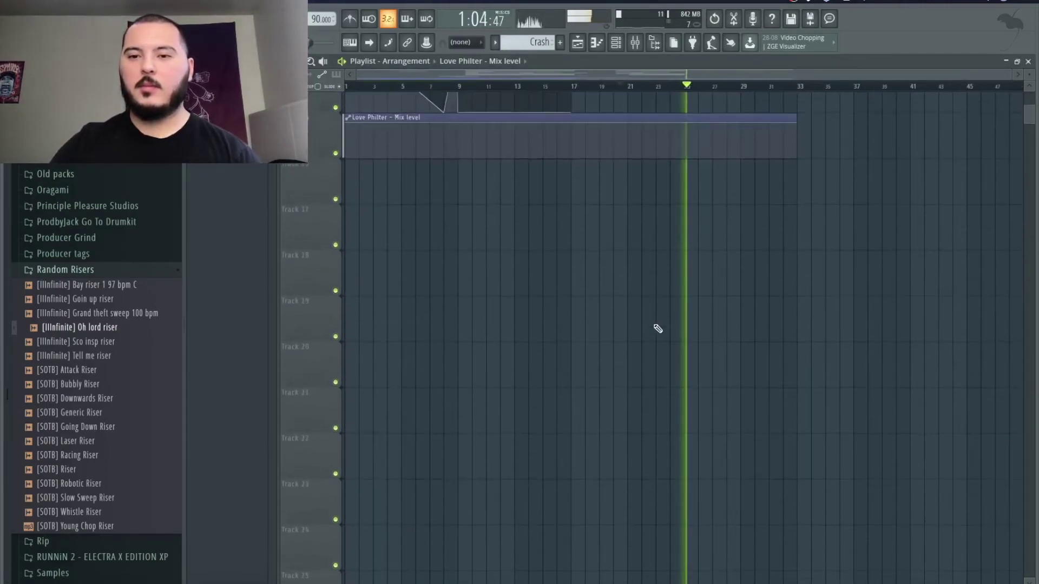
{"action": "scroll", "coordinate": [658, 329], "scroll_direction": "up", "scroll_amount": 5}
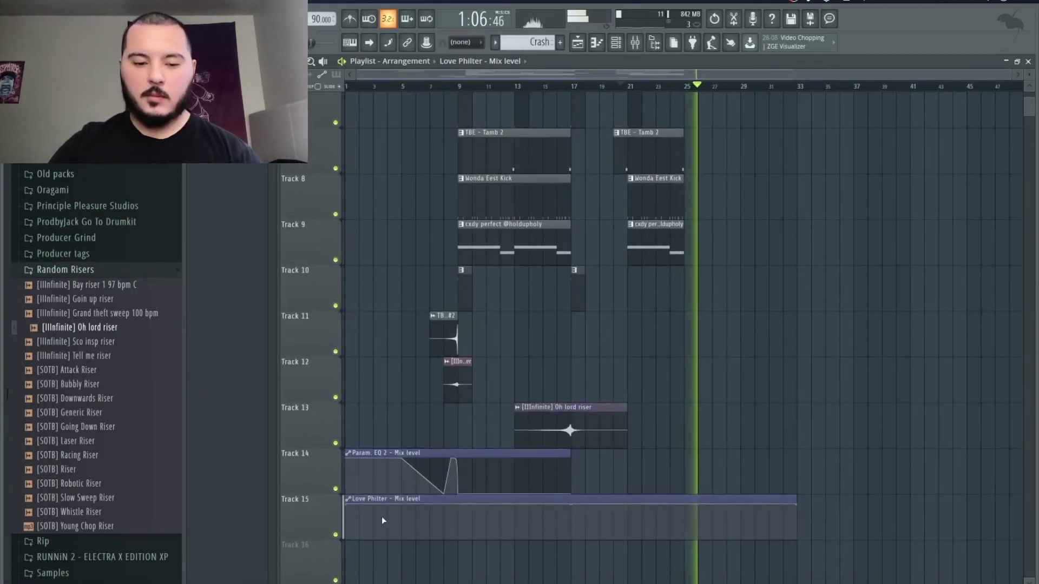
{"action": "left_click_drag", "start_coordinate": [345, 504], "coordinate": [346, 540]}
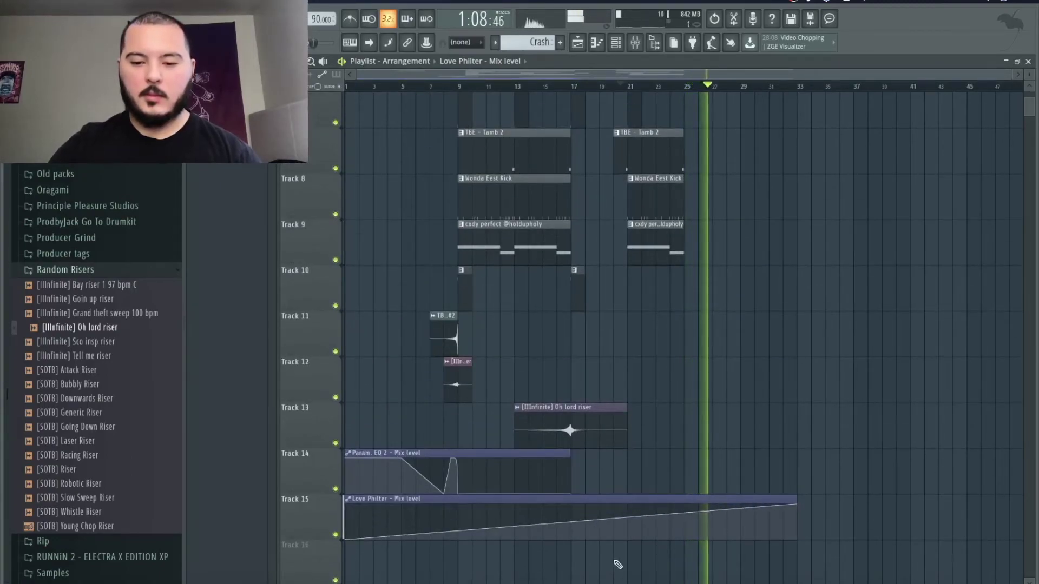
{"action": "scroll", "coordinate": [623, 557], "scroll_direction": "up", "scroll_amount": 3}
{"action": "left_click_drag", "start_coordinate": [639, 538], "coordinate": [670, 498]}
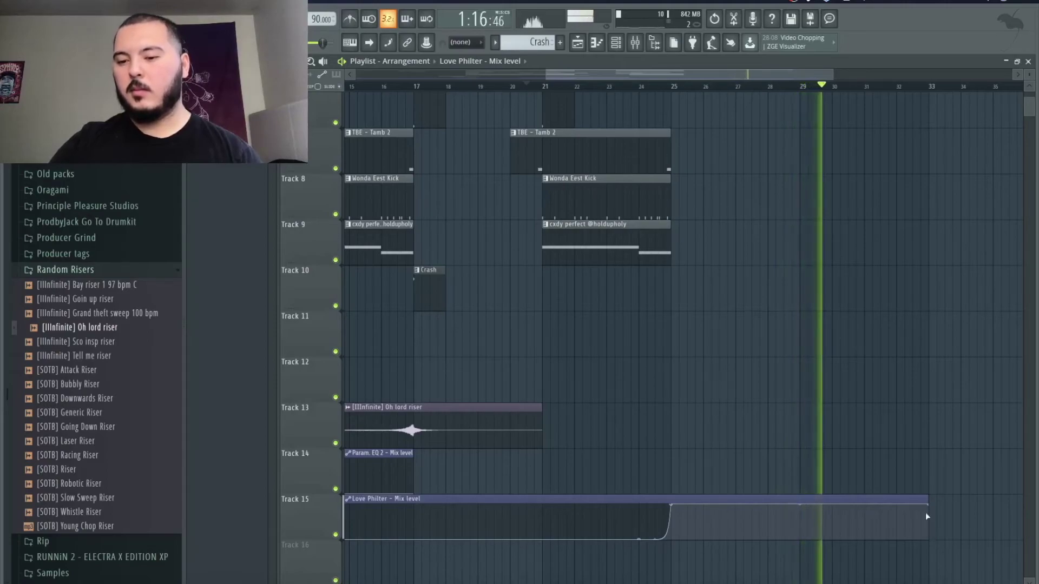
Hold the Love Philter mix automation at full until bar 29, curve it down to zero at bar 33, and stop playback
{"action": "left_click_drag", "start_coordinate": [928, 505], "coordinate": [935, 555]}
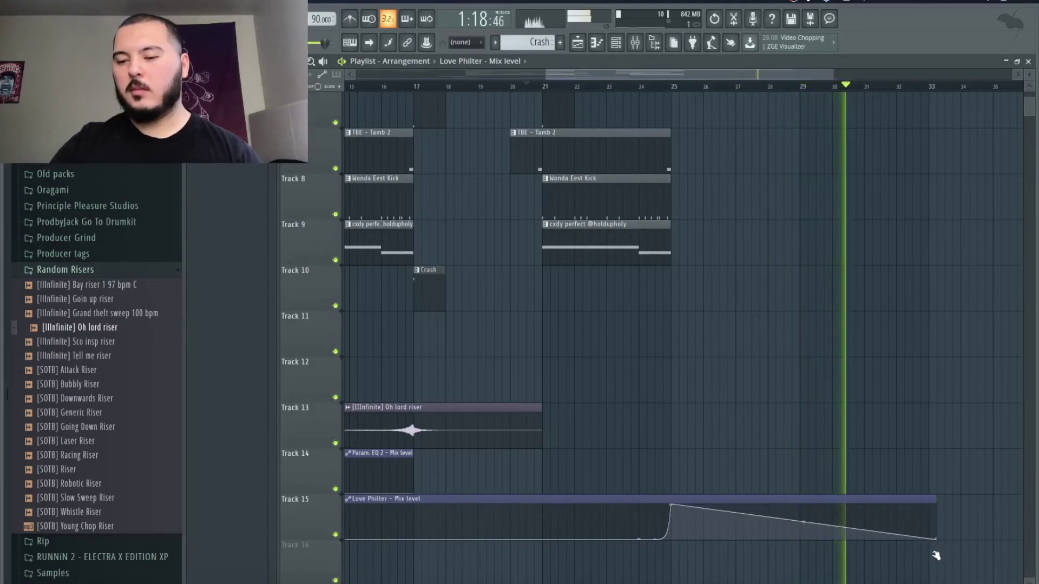
{"action": "left_click_drag", "start_coordinate": [803, 522], "coordinate": [803, 506]}
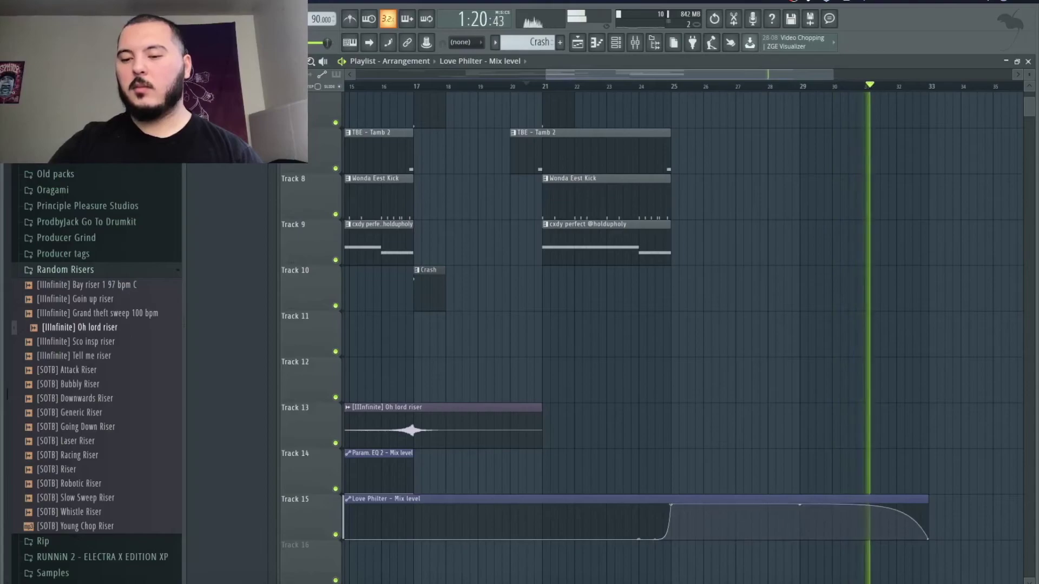
{"action": "key", "text": "space"}
Duplicate the Hit rim, Wonda Eest Kick and cxdy perfect bass clips across bars 25 to 28, starting the rim copy at bar 25
{"action": "scroll", "coordinate": [847, 326], "scroll_direction": "down", "scroll_amount": 3}
{"action": "scroll", "coordinate": [842, 311], "scroll_direction": "up", "scroll_amount": 3}
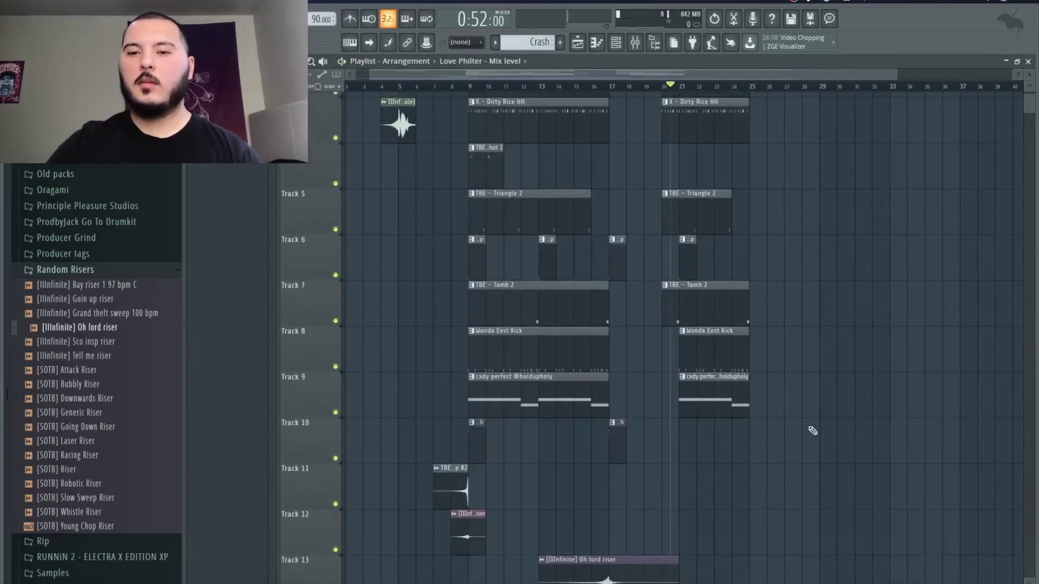
{"action": "scroll", "coordinate": [801, 421], "scroll_direction": "up", "scroll_amount": 2}
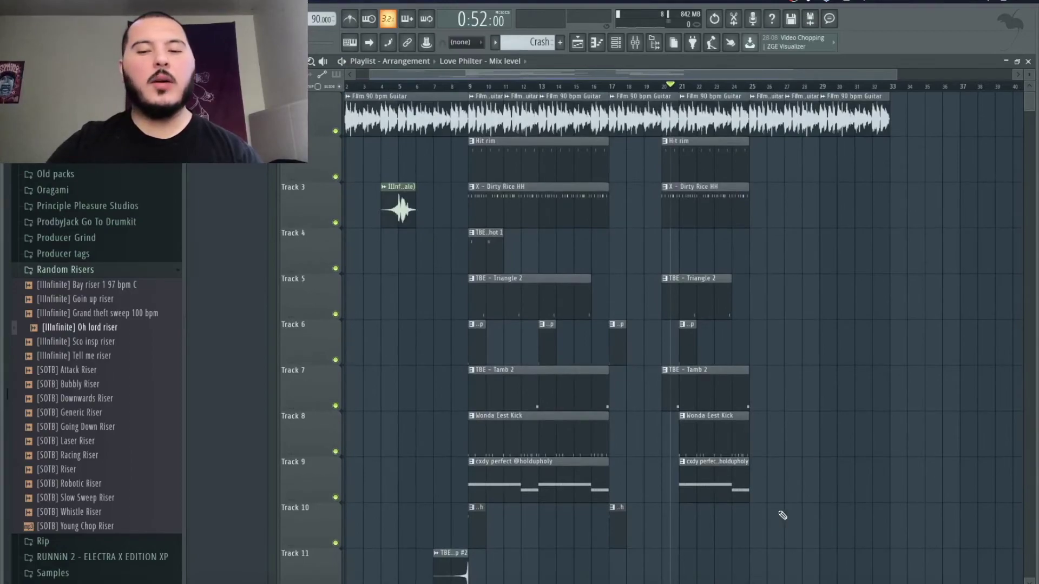
{"action": "left_click_drag", "start_coordinate": [785, 550], "coordinate": [678, 411]}
{"action": "key", "text": "ctrl+b"}
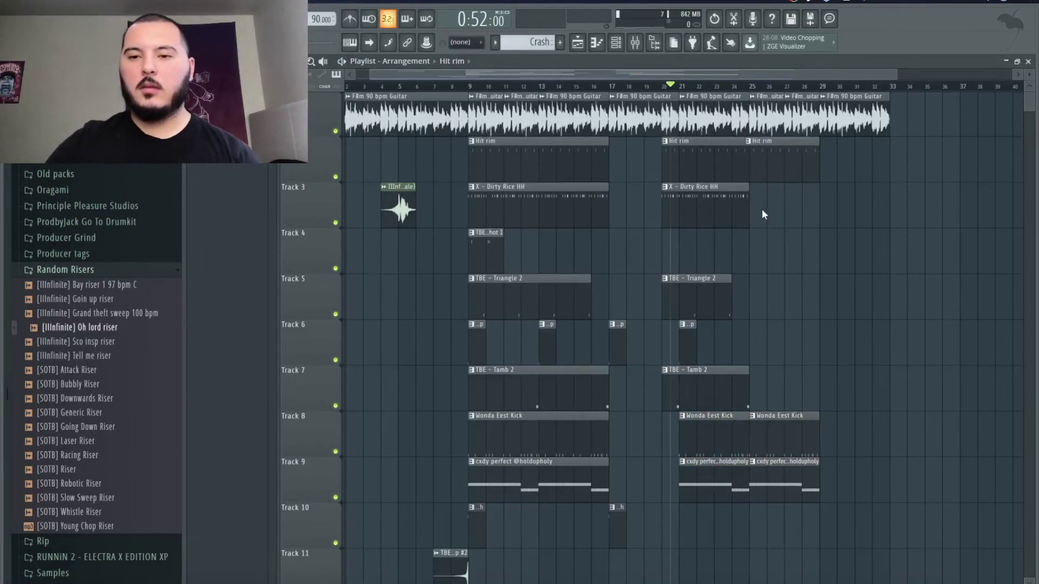
{"action": "scroll", "coordinate": [741, 184], "scroll_direction": "up", "scroll_amount": 5}
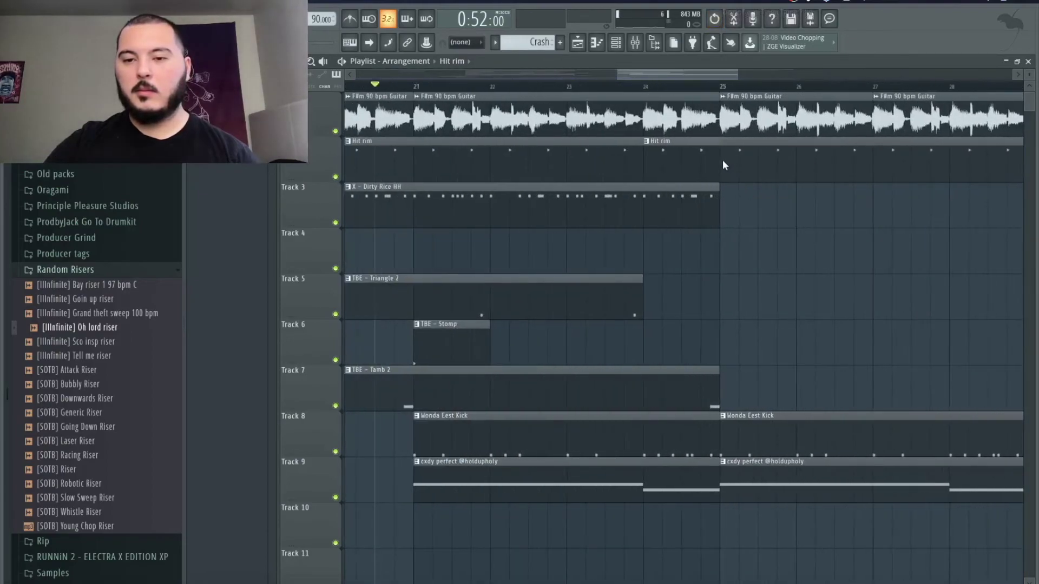
{"action": "scroll", "coordinate": [790, 236], "scroll_direction": "down", "scroll_amount": 5}
Play the arrangement from bar 20 to its end at bar 33 to check the filtered section
{"action": "key", "text": "space"}
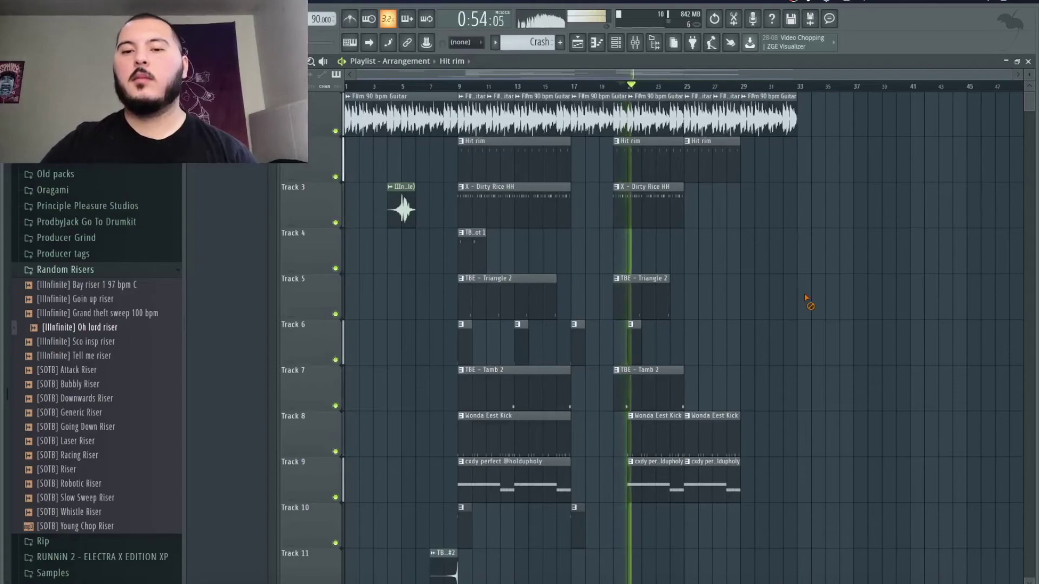
{"action": "scroll", "coordinate": [790, 431], "scroll_direction": "down", "scroll_amount": 4}
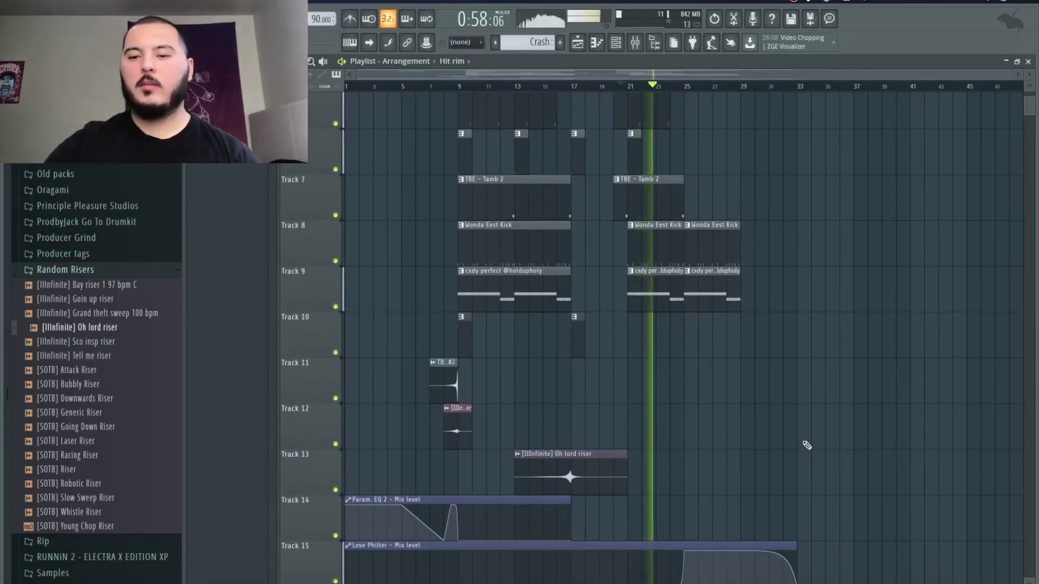
{"action": "scroll", "coordinate": [809, 447], "scroll_direction": "down", "scroll_amount": 3}
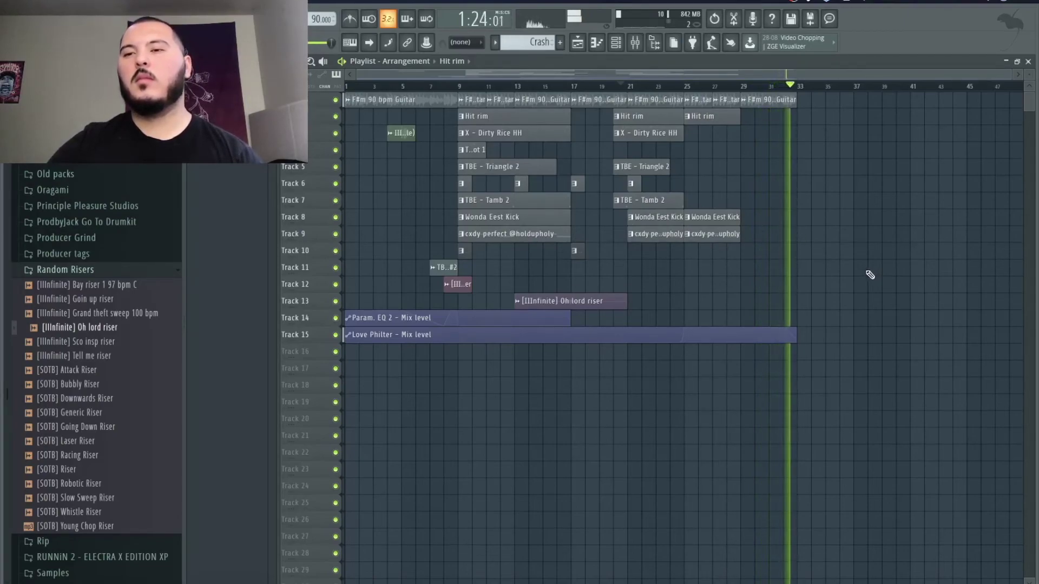
{"action": "key", "text": "space"}
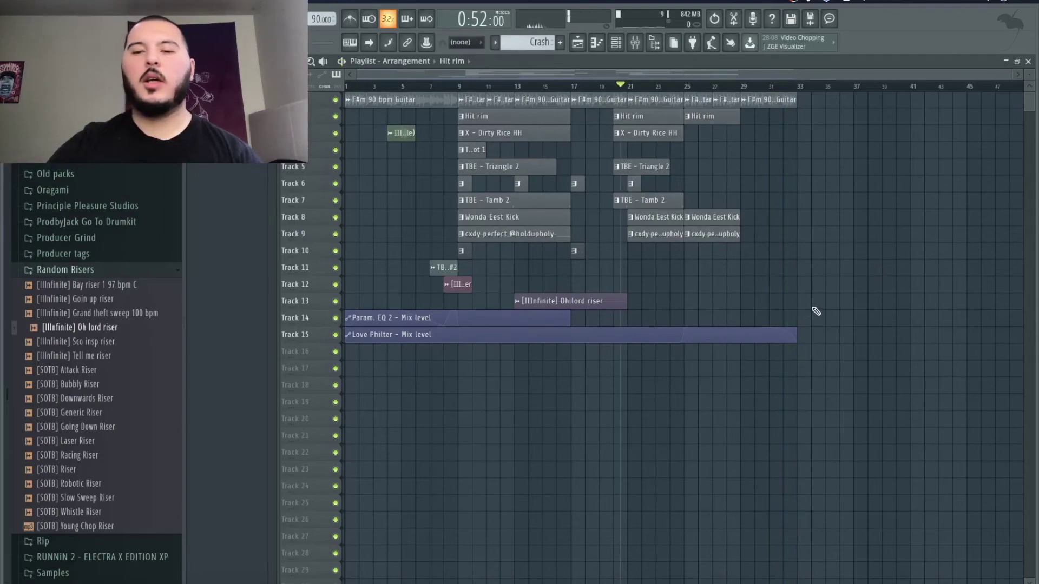
Copy the clips of bars 9 to 32 with their risers to bar 33, and copy the eight-bar drum section to bar 57
{"action": "left_click_drag", "start_coordinate": [818, 308], "coordinate": [464, 93]}
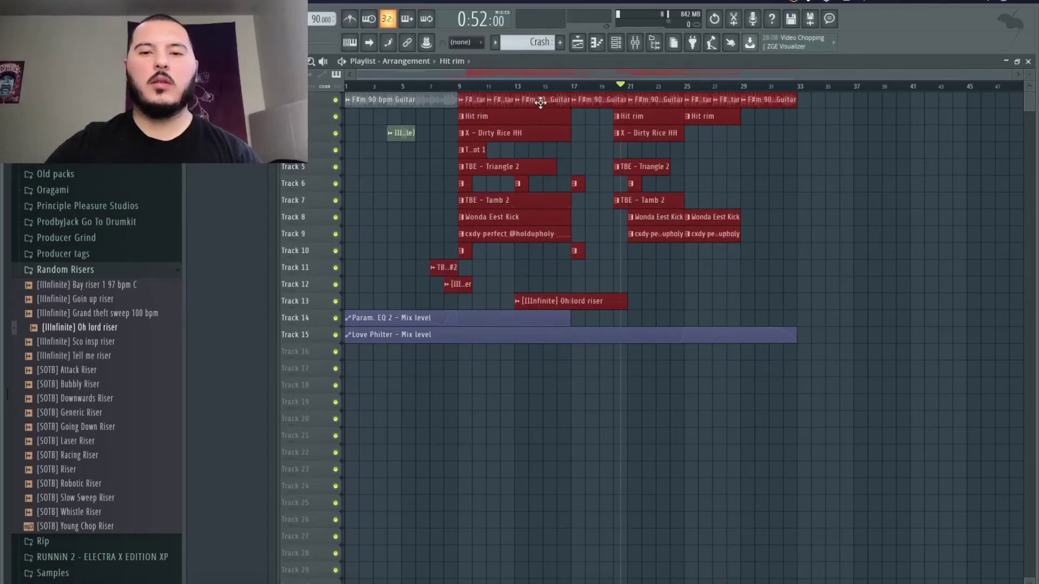
{"action": "mouse_move", "coordinate": [540, 103]}
{"action": "left_mouse_down"}
{"action": "mouse_move", "coordinate": [963, 109]}
{"action": "mouse_move", "coordinate": [889, 108]}
{"action": "mouse_move", "coordinate": [885, 122]}
{"action": "left_mouse_up"}
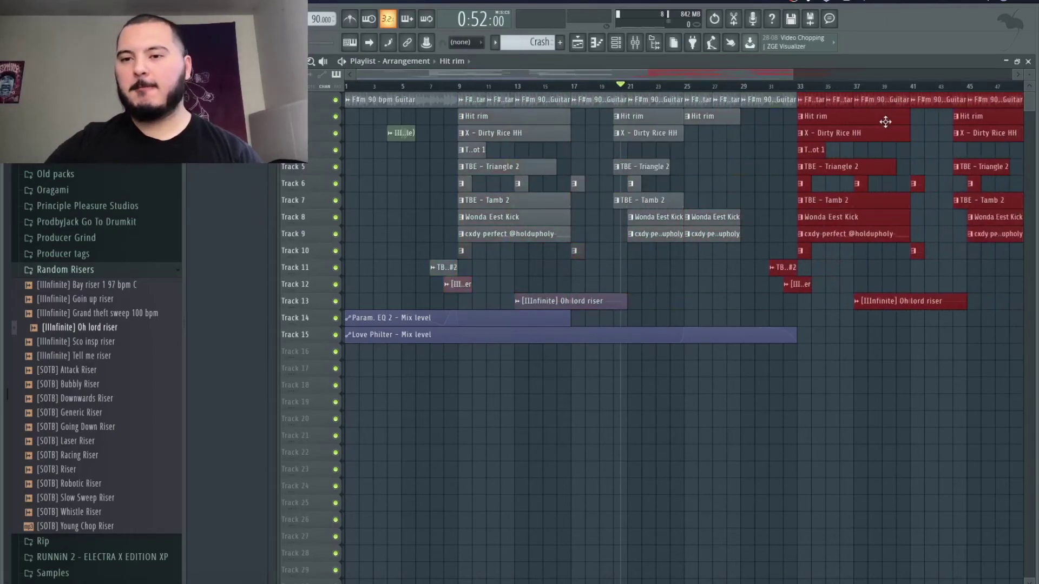
{"action": "scroll", "coordinate": [885, 122], "scroll_direction": "down", "scroll_amount": 2}
{"action": "left_click_drag", "start_coordinate": [723, 321], "coordinate": [900, 115]}
{"action": "scroll", "coordinate": [861, 130], "scroll_direction": "up", "scroll_amount": 4}
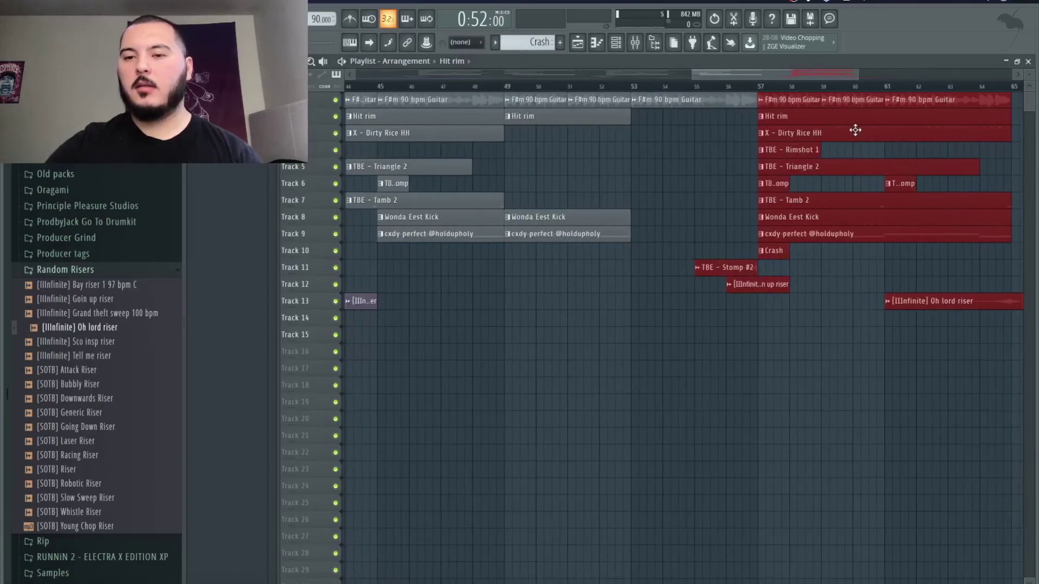
{"action": "left_click", "coordinate": [857, 130]}
{"action": "left_click", "coordinate": [795, 384], "text": "ctrl"}
{"action": "scroll", "coordinate": [810, 376], "scroll_direction": "down", "scroll_amount": 5}
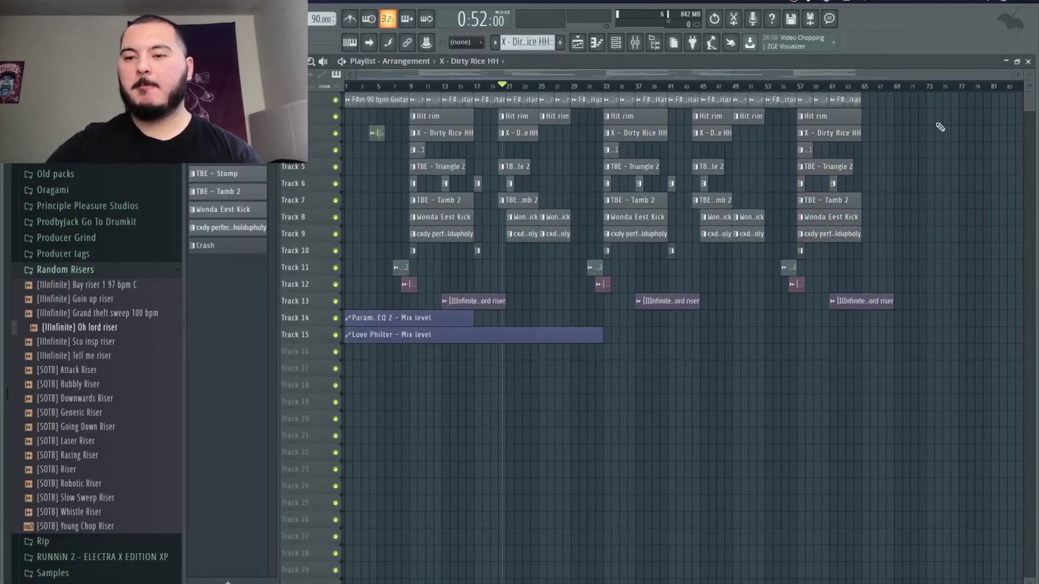
Extend the final F#m 90 bpm Guitar clip to bar 69, level with the end of the last riser
{"action": "left_click_drag", "start_coordinate": [1008, 101], "coordinate": [890, 106]}
{"action": "scroll", "coordinate": [911, 157], "scroll_direction": "up", "scroll_amount": 5}
{"action": "scroll", "coordinate": [786, 162], "scroll_direction": "down", "scroll_amount": 5}
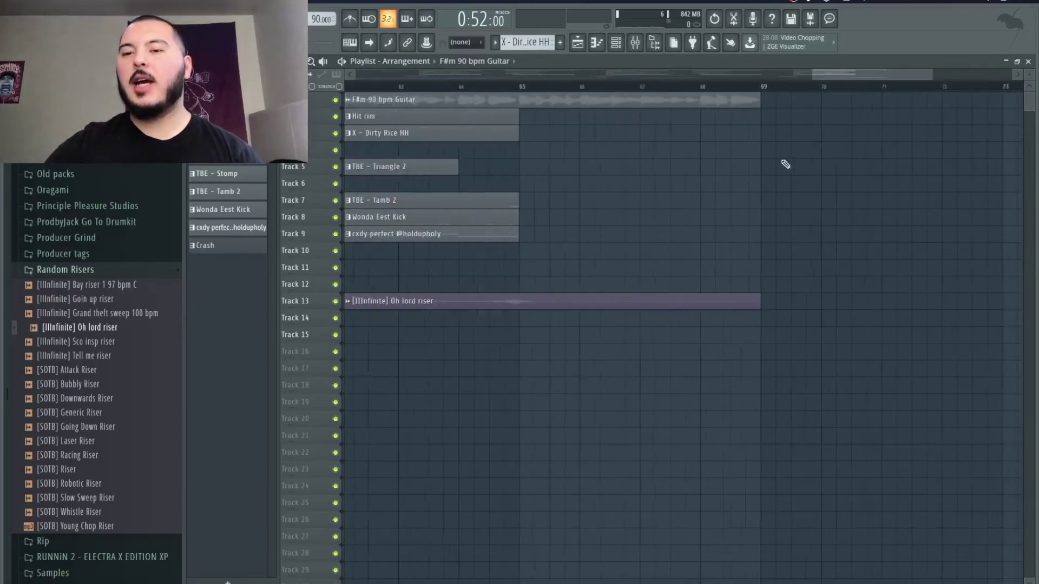
Create an automation clip for the Master track's volume
{"action": "left_click", "coordinate": [633, 42]}
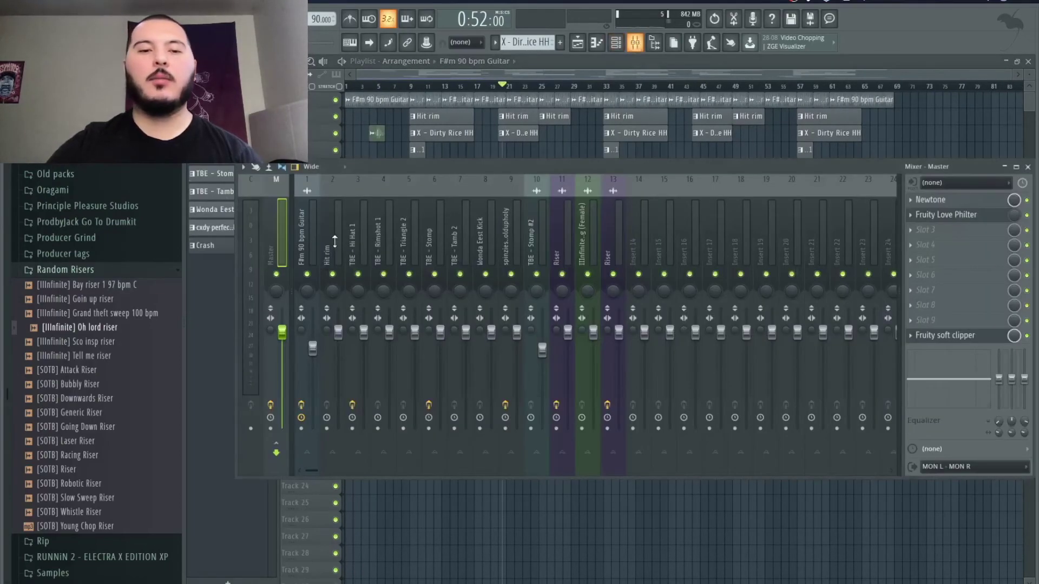
{"action": "right_click", "coordinate": [283, 332]}
{"action": "left_click", "coordinate": [342, 412]}
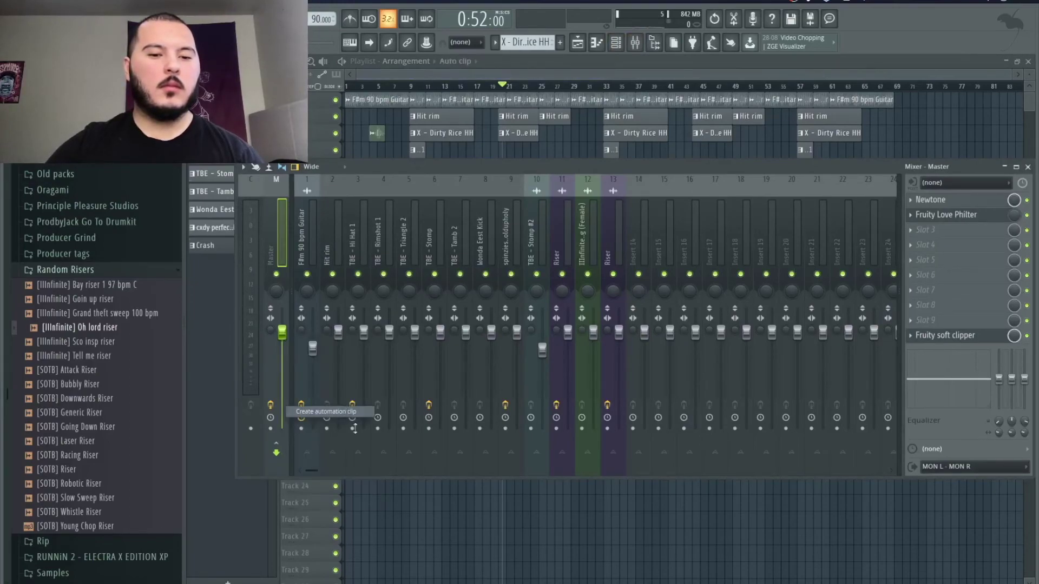
Copy the value of the Master volume automation's end point at bar 69, and lower that point to the minimum
{"action": "scroll", "coordinate": [937, 450], "scroll_direction": "up", "scroll_amount": 4}
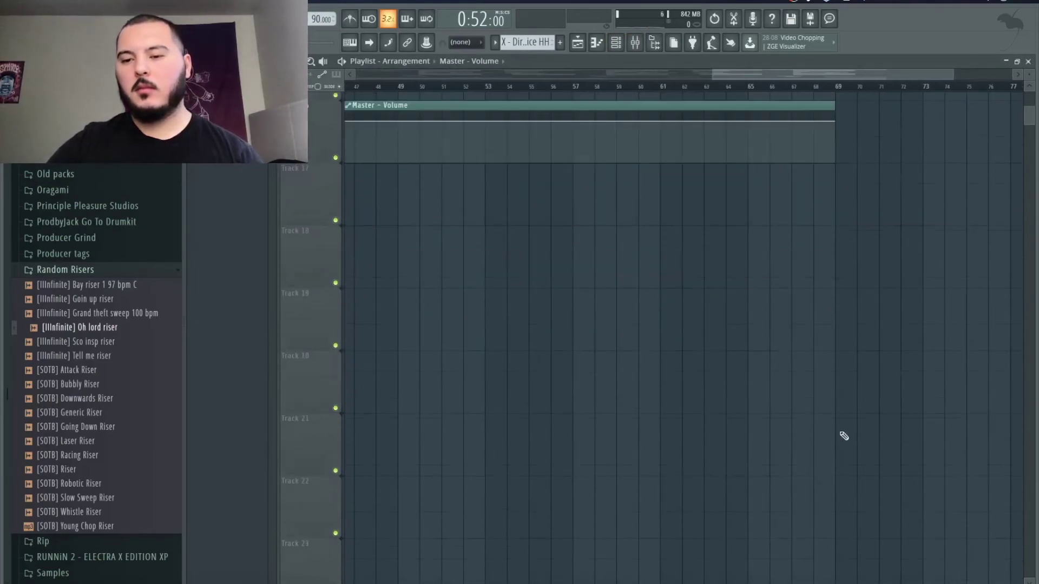
{"action": "scroll", "coordinate": [842, 433], "scroll_direction": "up", "scroll_amount": 3}
{"action": "scroll", "coordinate": [803, 439], "scroll_direction": "down", "scroll_amount": 7}
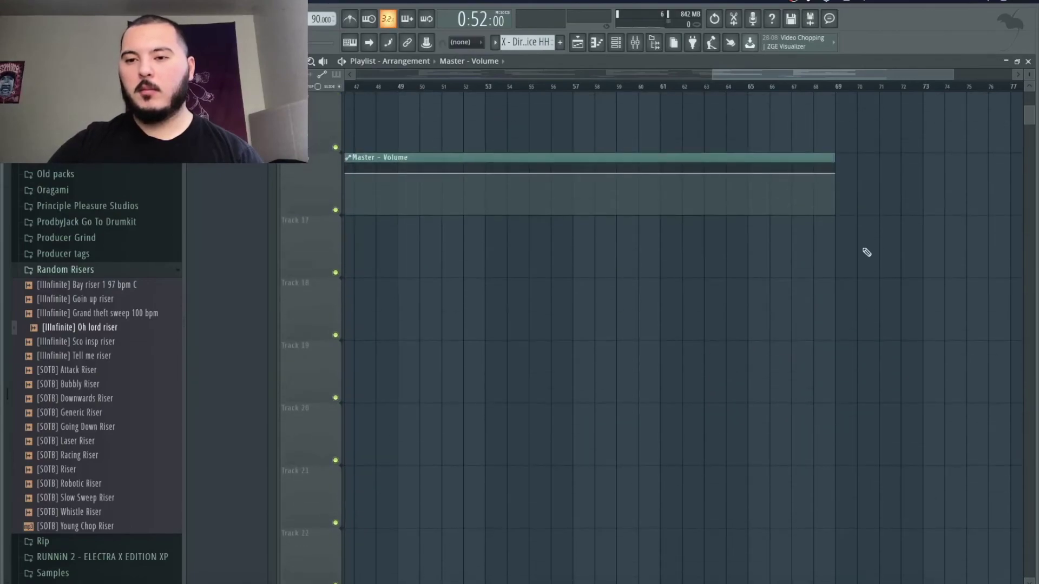
{"action": "right_click", "coordinate": [836, 174]}
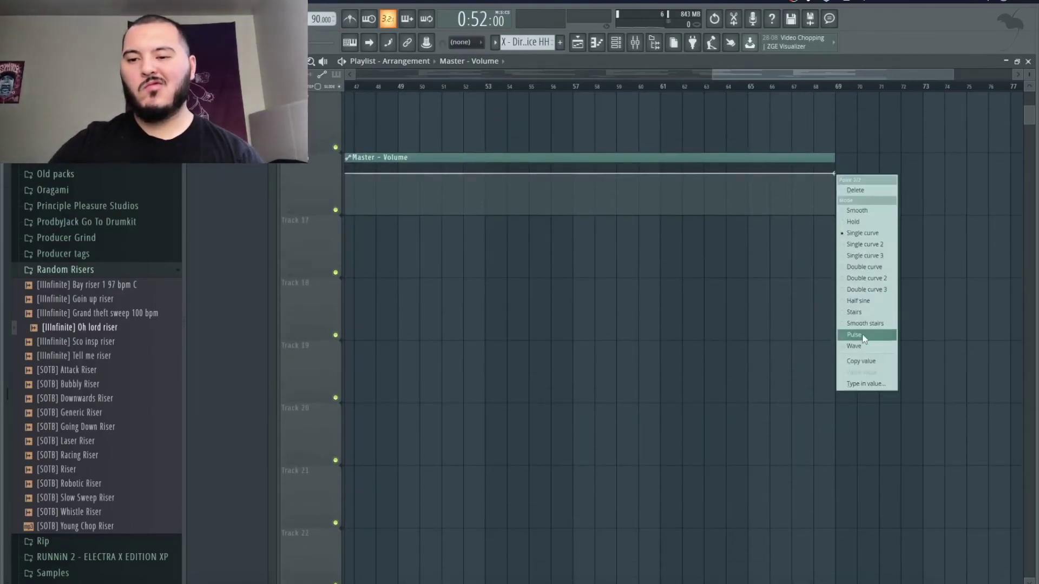
{"action": "left_click", "coordinate": [862, 362]}
{"action": "scroll", "coordinate": [624, 264], "scroll_direction": "up", "scroll_amount": 7}
{"action": "scroll", "coordinate": [624, 264], "scroll_direction": "down", "scroll_amount": 7}
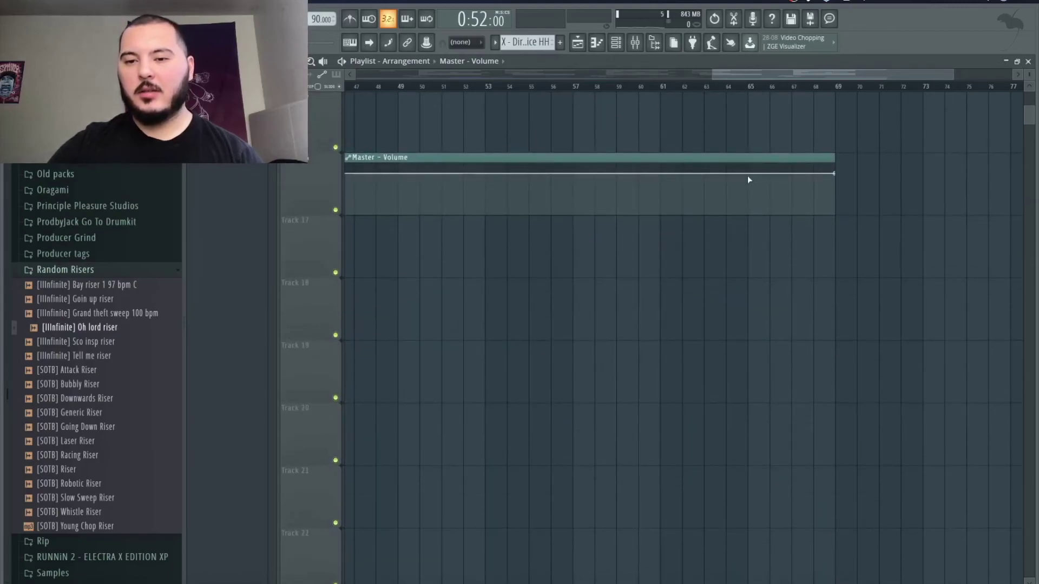
{"action": "left_click_drag", "start_coordinate": [837, 175], "coordinate": [838, 260]}
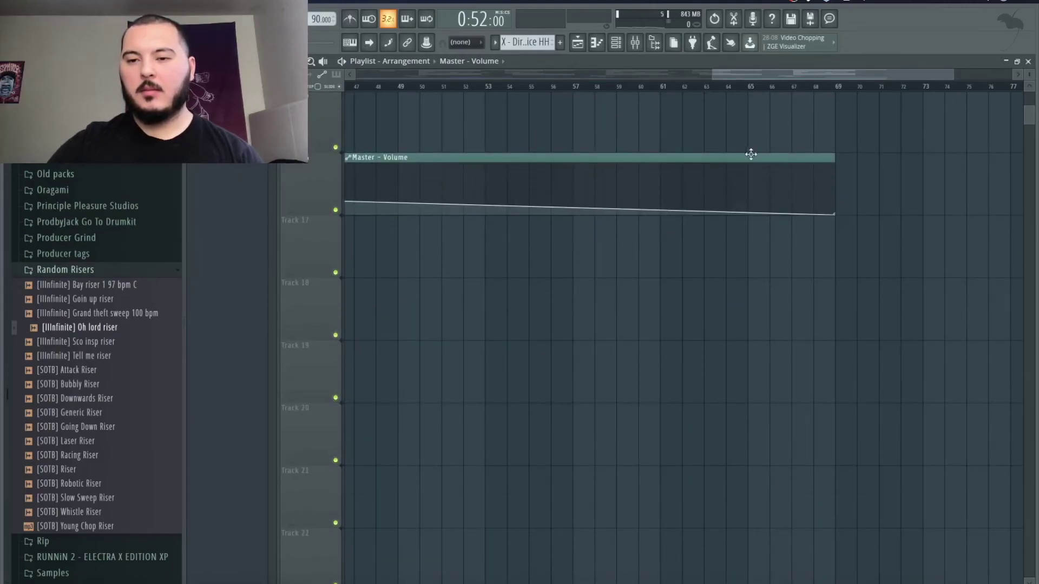
Add a control point at bar 65 on the Master volume automation and paste the copied 80% value into it
{"action": "right_click", "coordinate": [748, 175]}
{"action": "right_click", "coordinate": [749, 176]}
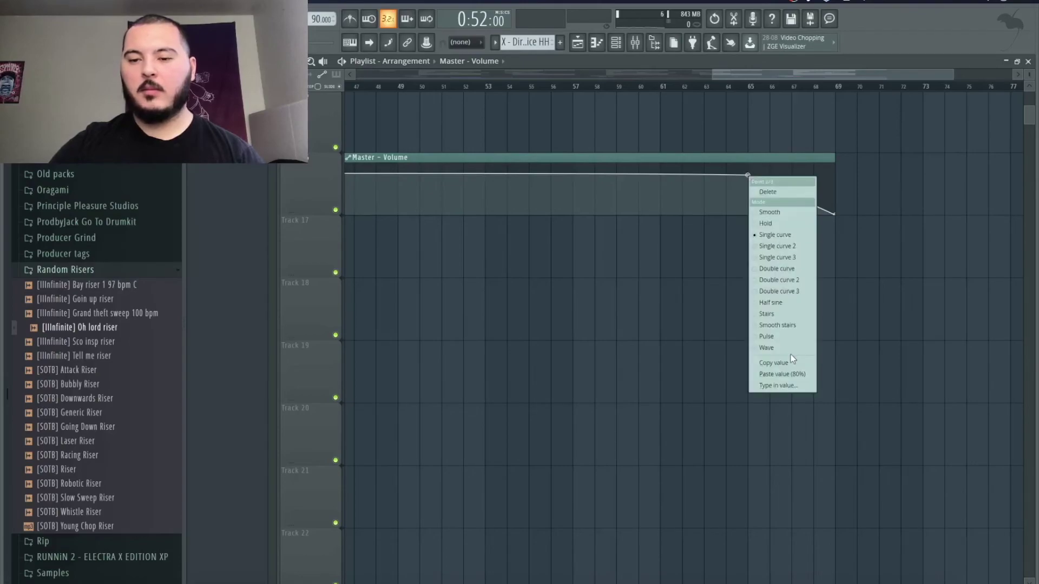
{"action": "left_click", "coordinate": [790, 375]}
{"action": "scroll", "coordinate": [791, 328], "scroll_direction": "up", "scroll_amount": 10}
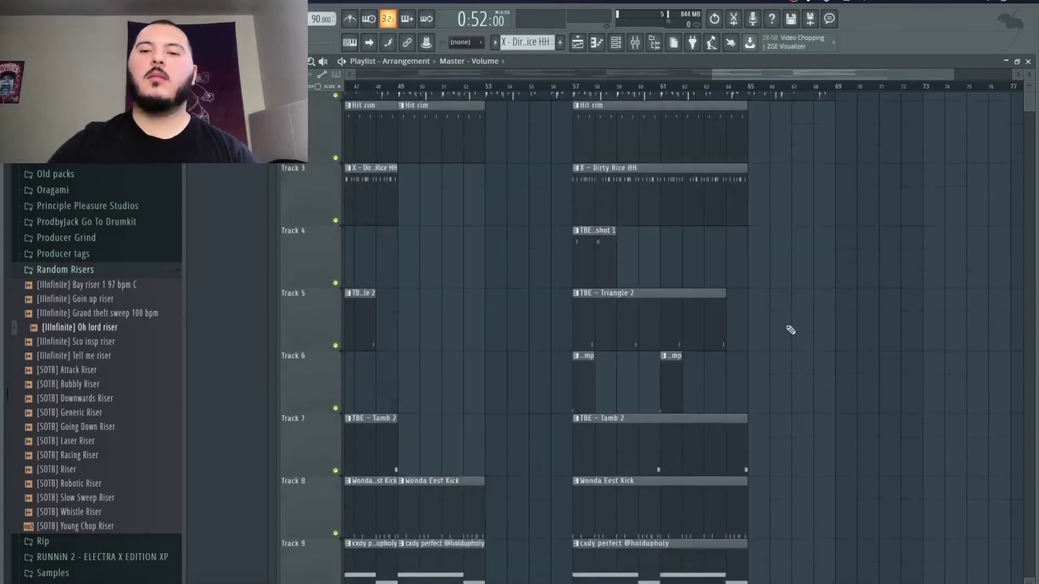
Copy the Love Philter - Mix level automation on Track 15 so the copy runs from bar 33 to bar 57
{"action": "scroll", "coordinate": [774, 331], "scroll_direction": "down", "scroll_amount": 4}
{"action": "scroll", "coordinate": [689, 375], "scroll_direction": "down", "scroll_amount": 5}
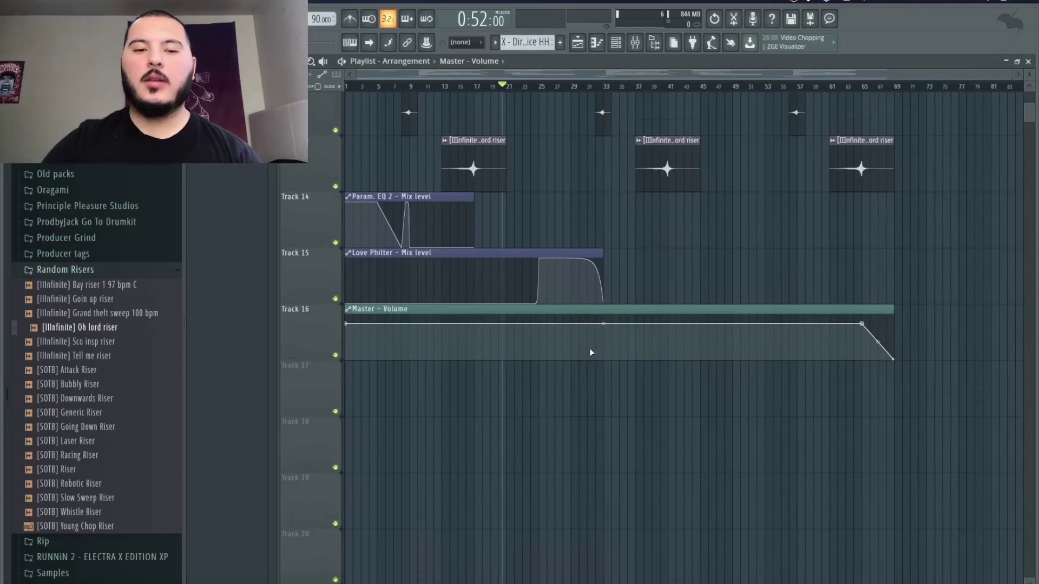
{"action": "scroll", "coordinate": [584, 340], "scroll_direction": "down", "scroll_amount": 1}
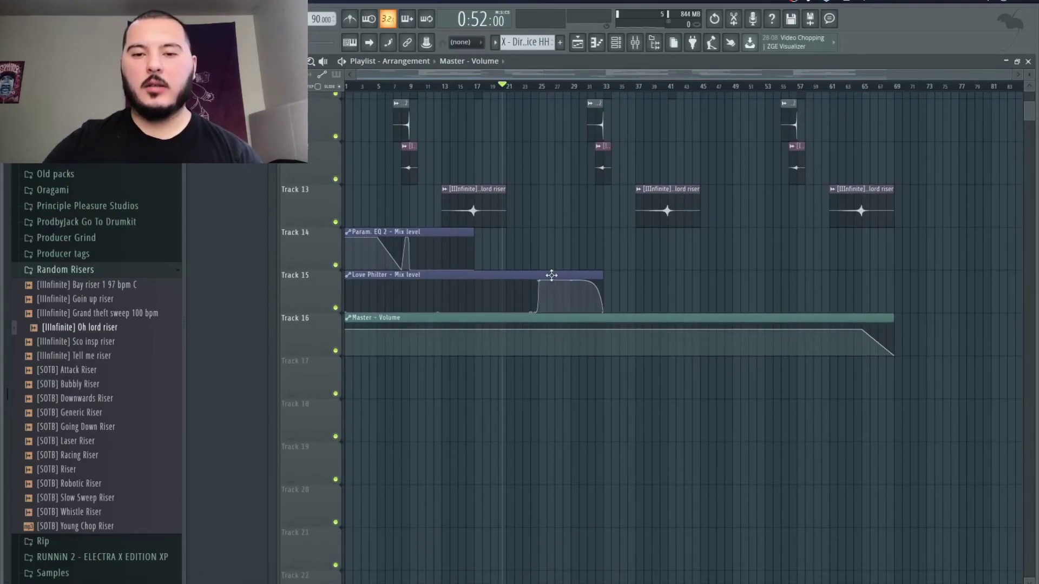
{"action": "left_click_drag", "start_coordinate": [551, 275], "coordinate": [744, 273]}
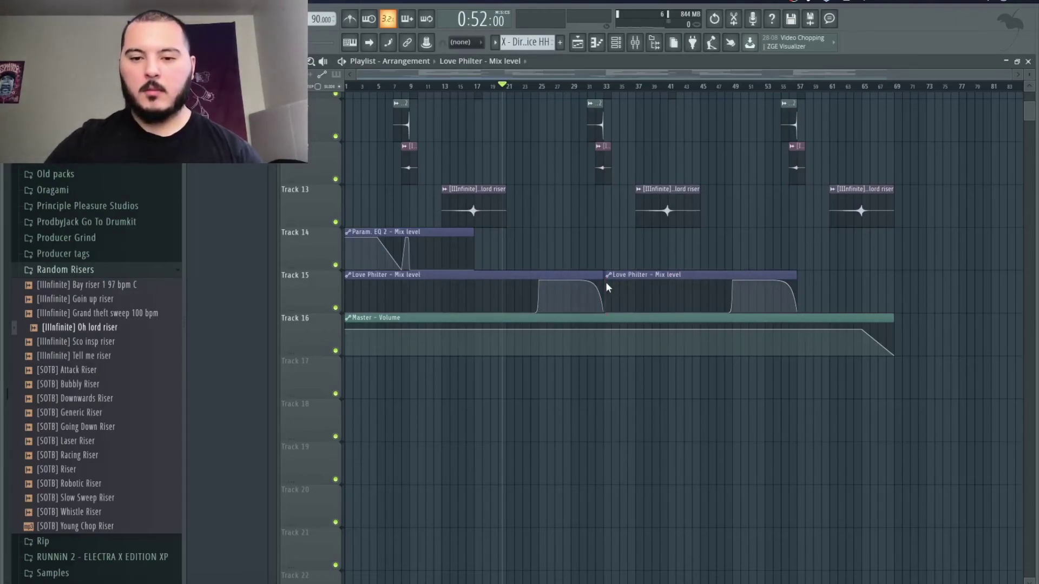
{"action": "scroll", "coordinate": [605, 282], "scroll_direction": "up", "scroll_amount": 6}
{"action": "key", "text": "ctrl+z"}
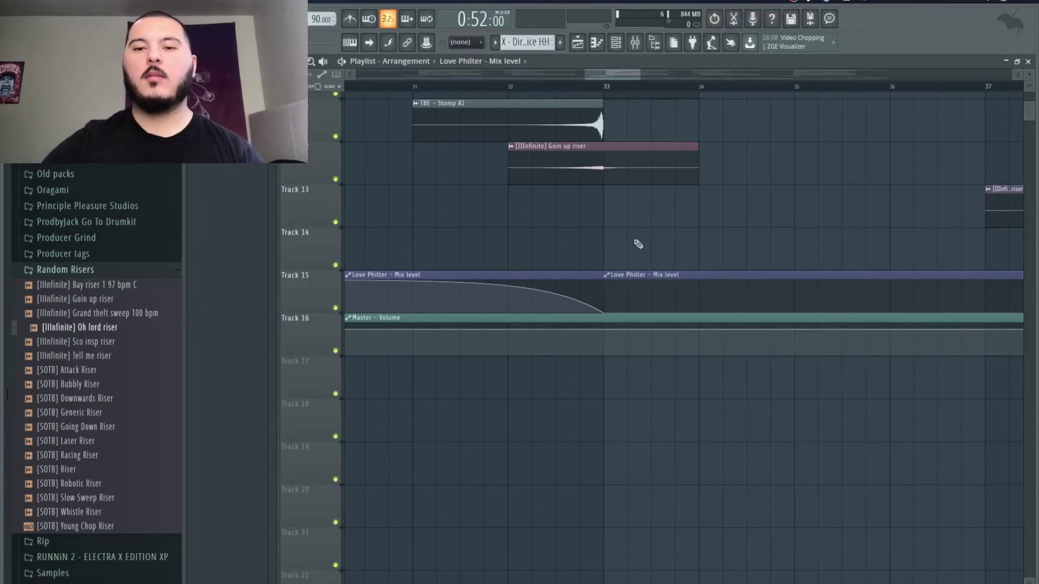
{"action": "scroll", "coordinate": [638, 245], "scroll_direction": "down", "scroll_amount": 6}
{"action": "scroll", "coordinate": [775, 231], "scroll_direction": "down", "scroll_amount": 3}
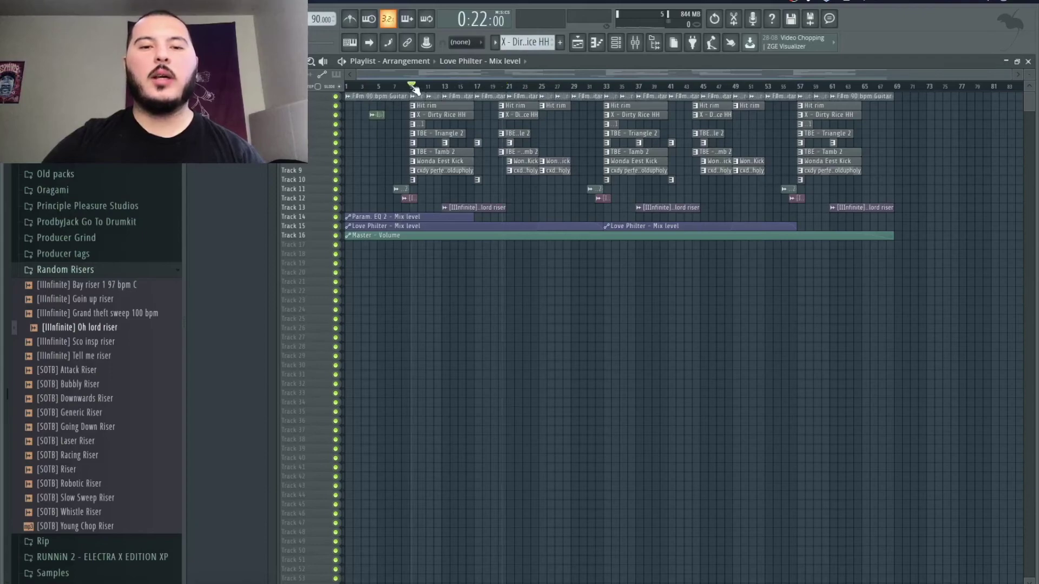
Play the beat from bar 9 and lower the TBE - Hi Hat 1 mixer track's volume well below the other drums
{"action": "scroll", "coordinate": [390, 134], "scroll_direction": "up", "scroll_amount": 3}
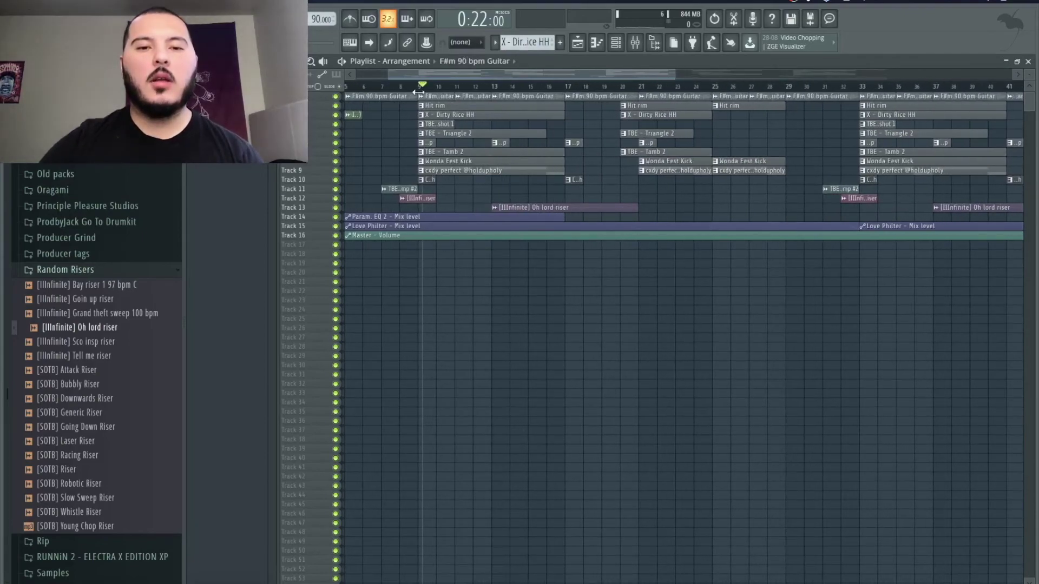
{"action": "left_click", "coordinate": [647, 46]}
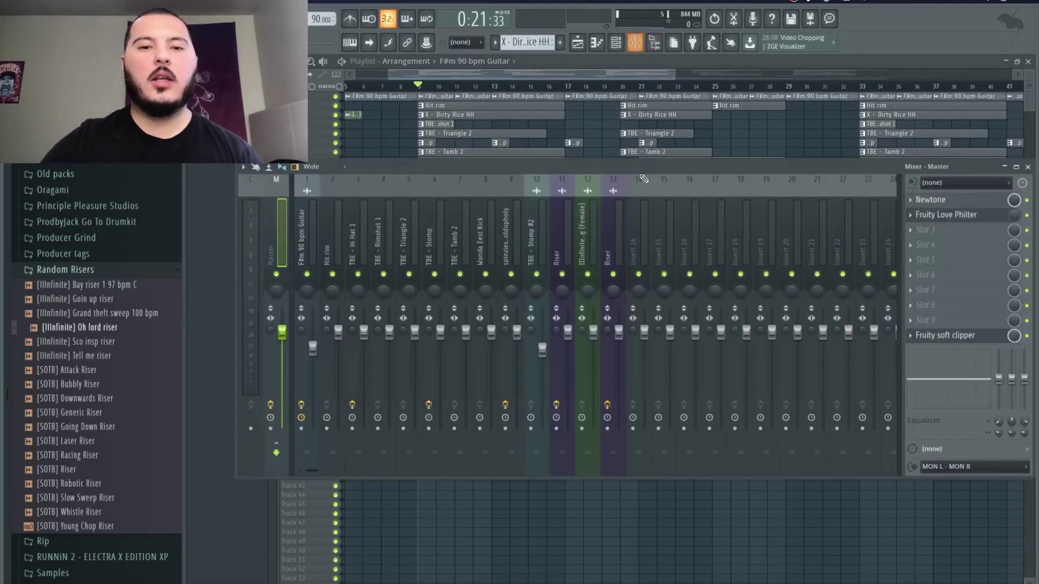
{"action": "key", "text": "space"}
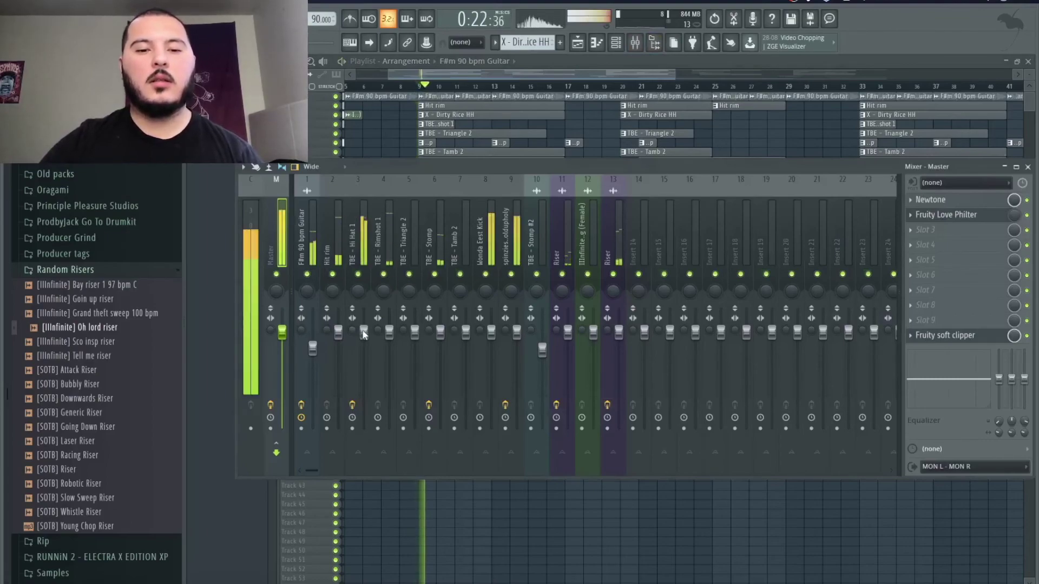
{"action": "left_click_drag", "start_coordinate": [363, 333], "coordinate": [365, 341]}
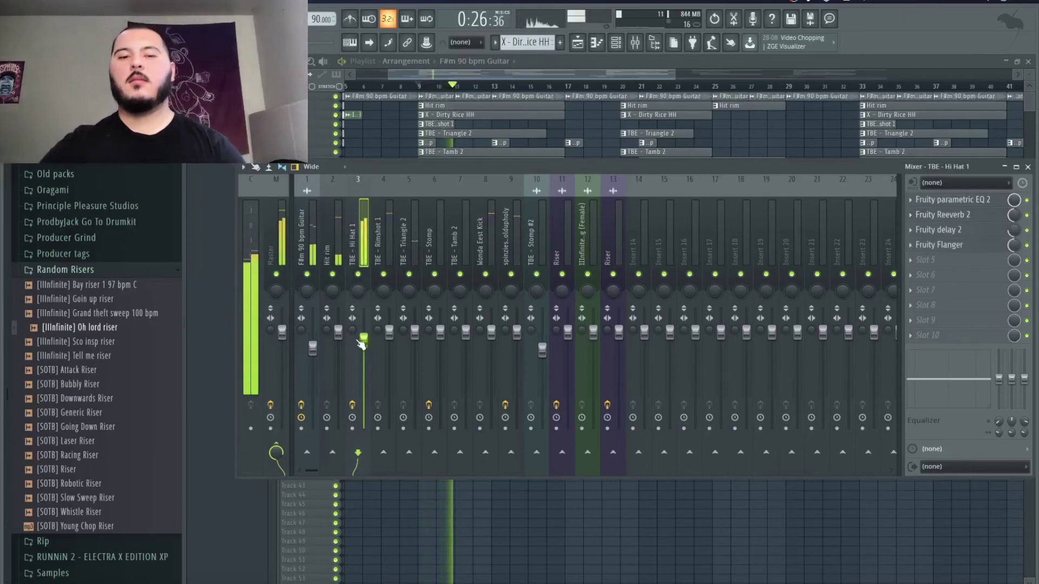
{"action": "left_click_drag", "start_coordinate": [363, 340], "coordinate": [364, 350]}
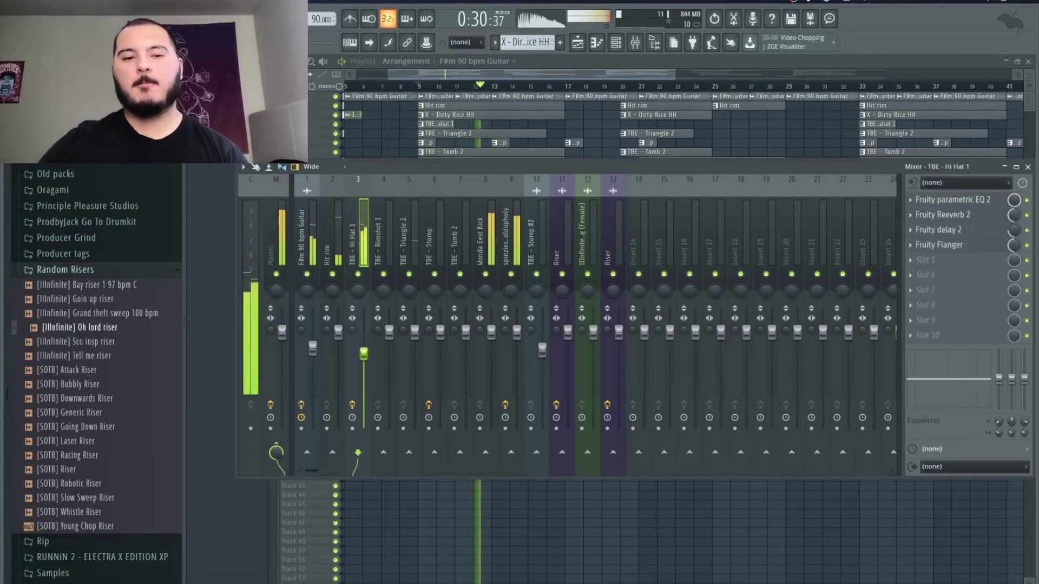
{"action": "right_click", "coordinate": [364, 352]}
{"action": "key", "text": "Escape"}
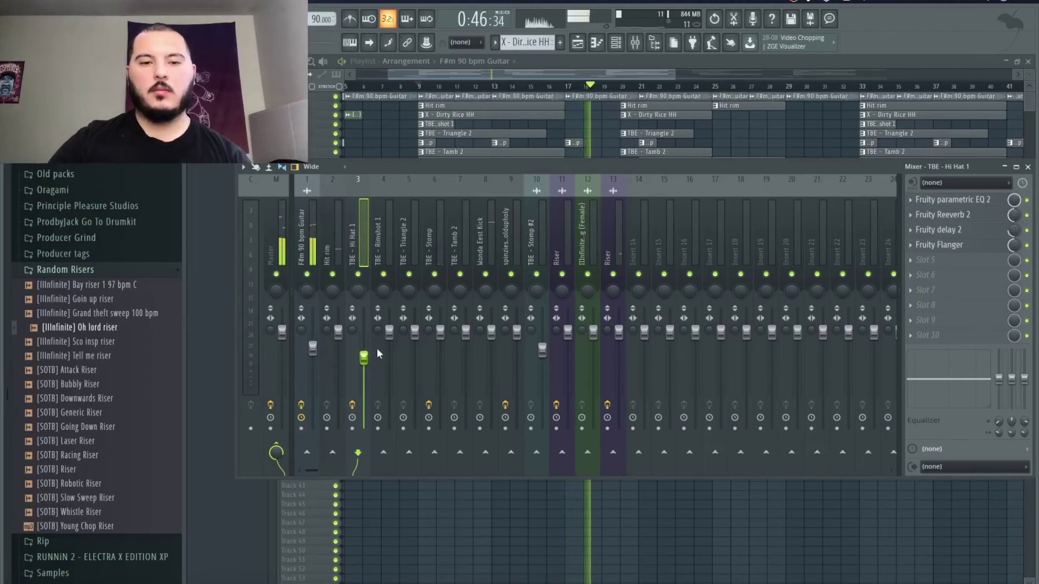
Lower the TBE - Rimshot 1 track's volume slightly and pan it left, pan TBE - Triangle 2 right, and stop playback
{"action": "left_click", "coordinate": [390, 333]}
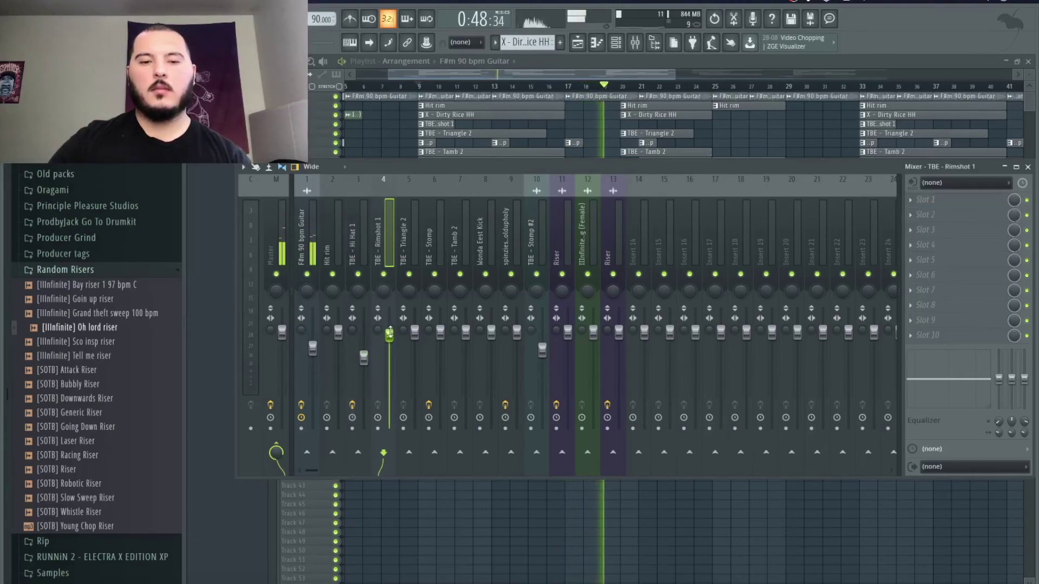
{"action": "scroll", "coordinate": [383, 291], "scroll_direction": "down", "scroll_amount": 3}
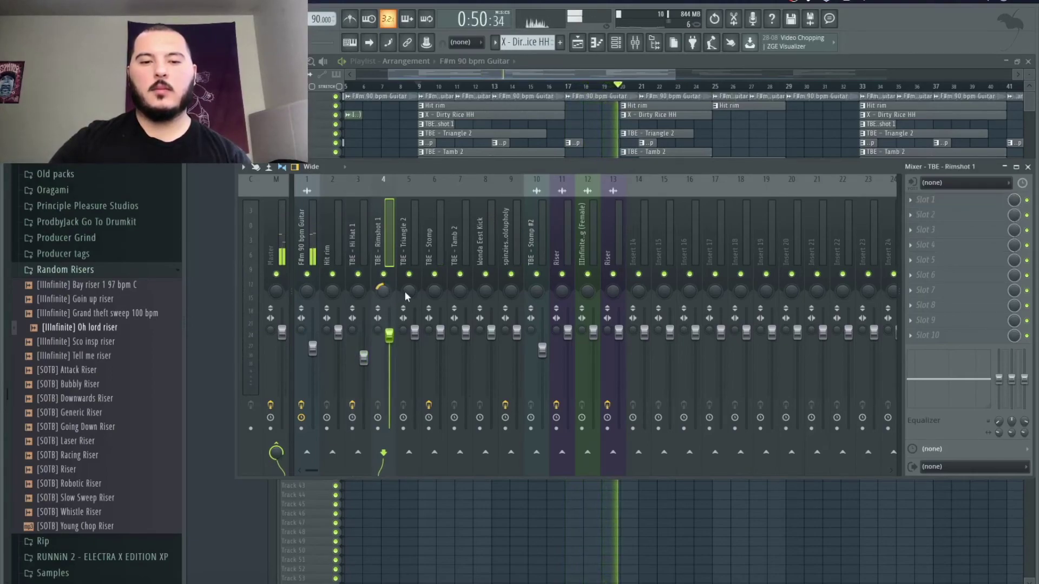
{"action": "left_click_drag", "start_coordinate": [411, 294], "coordinate": [411, 304]}
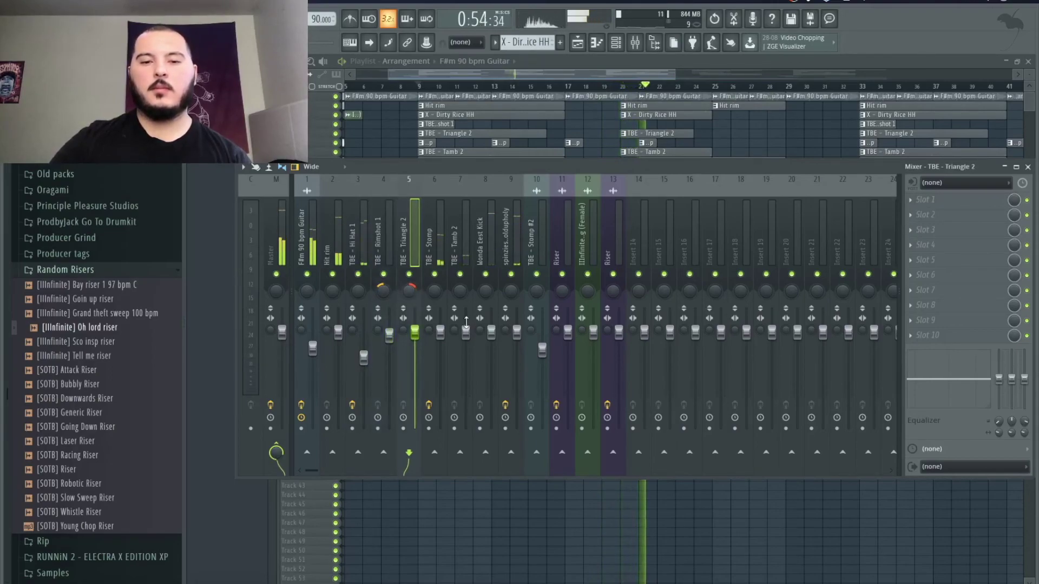
{"action": "left_click", "coordinate": [309, 125]}
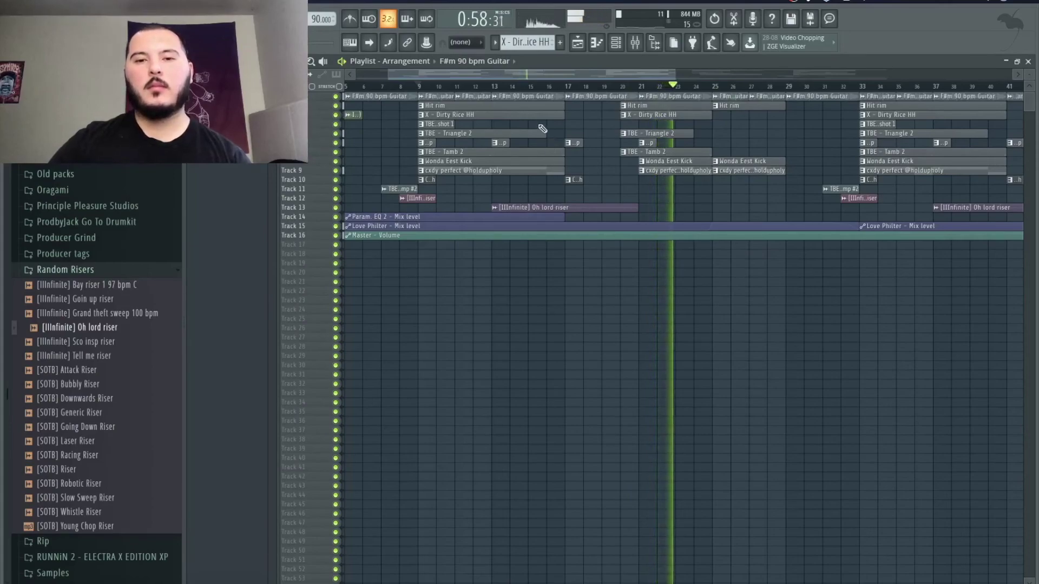
{"action": "key", "text": "space"}
Replace Newtone in the Master track's first effect slot with Ozone 8 Elements
{"action": "left_click", "coordinate": [634, 43]}
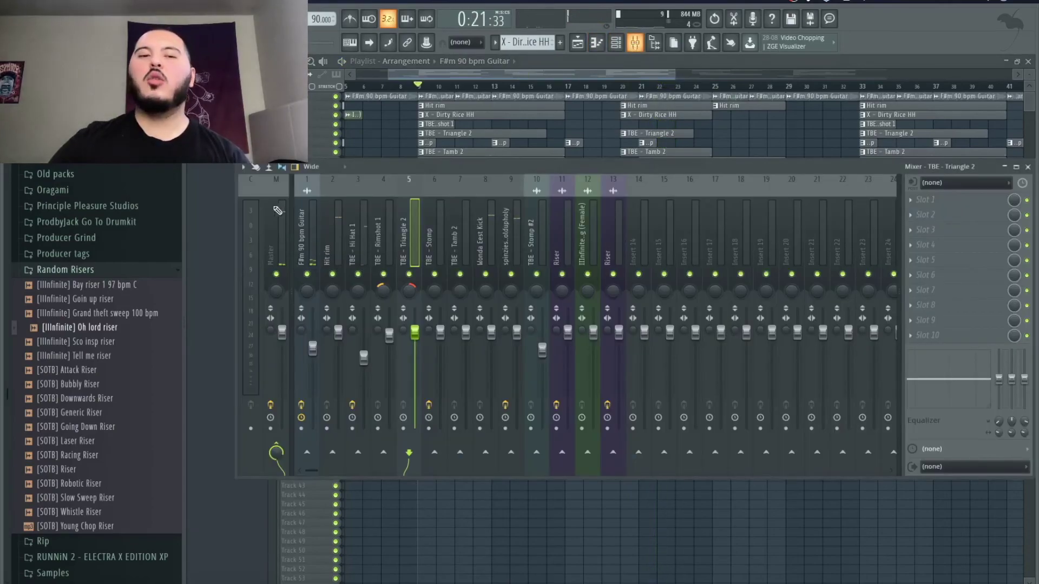
{"action": "left_click", "coordinate": [280, 208]}
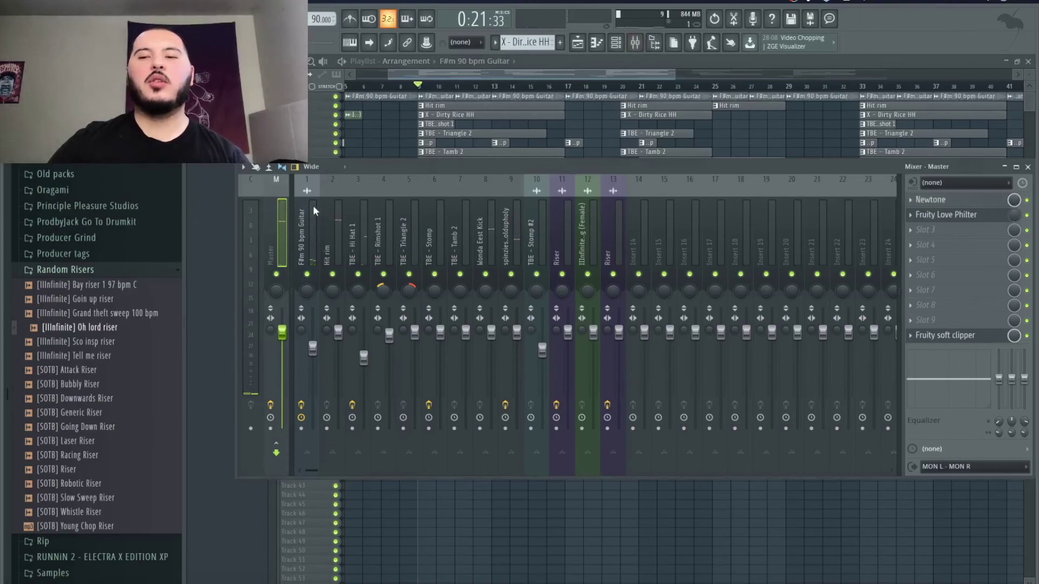
{"action": "left_click", "coordinate": [910, 201]}
{"action": "mouse_move", "coordinate": [920, 212]}
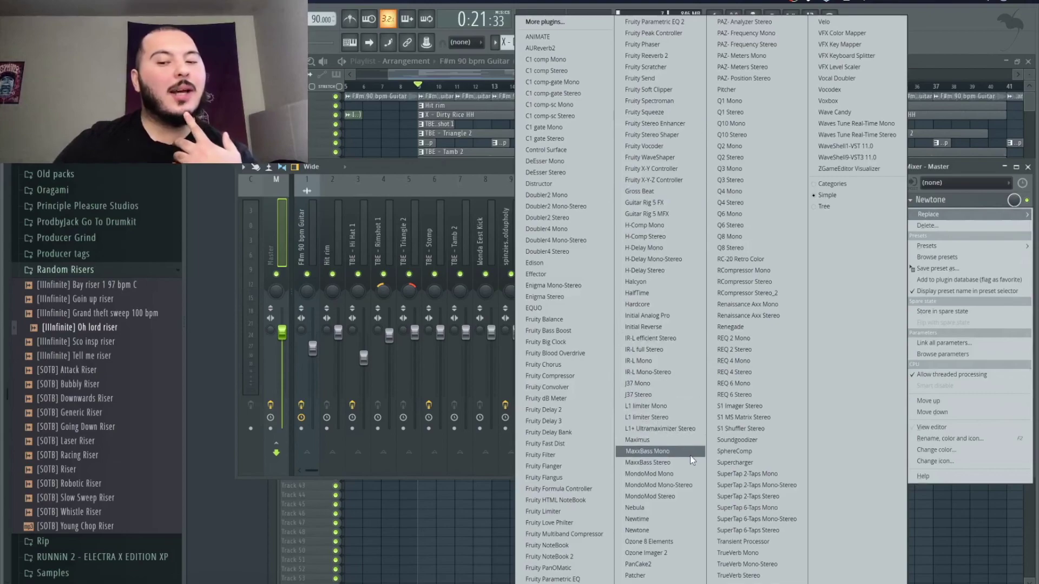
{"action": "left_click", "coordinate": [677, 542]}
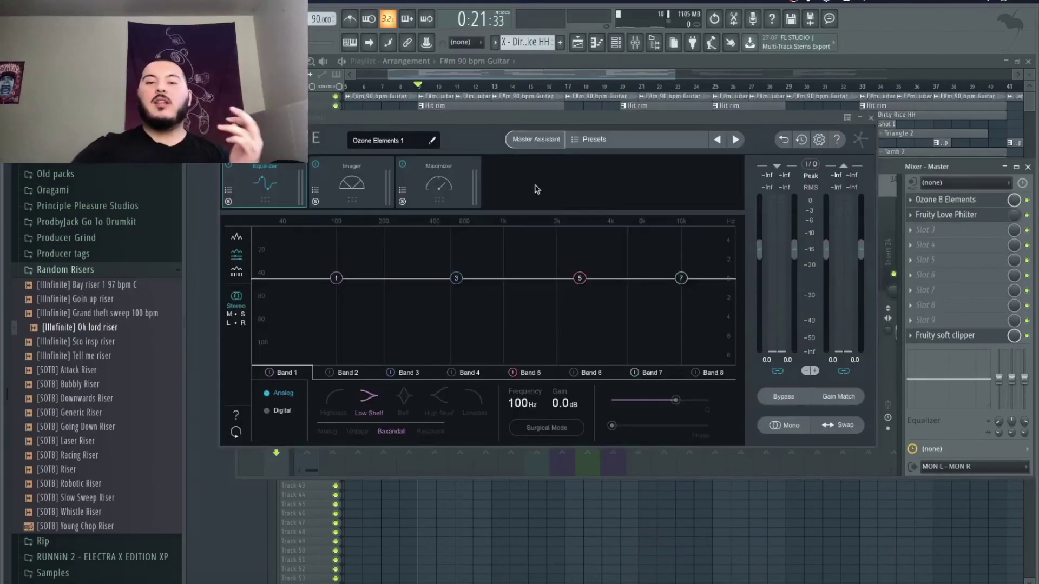
Run the Master Assistant on the playing beat with Streaming as the target, accept its suggestion and close the plugin
{"action": "left_click", "coordinate": [541, 145]}
{"action": "key", "text": "space"}
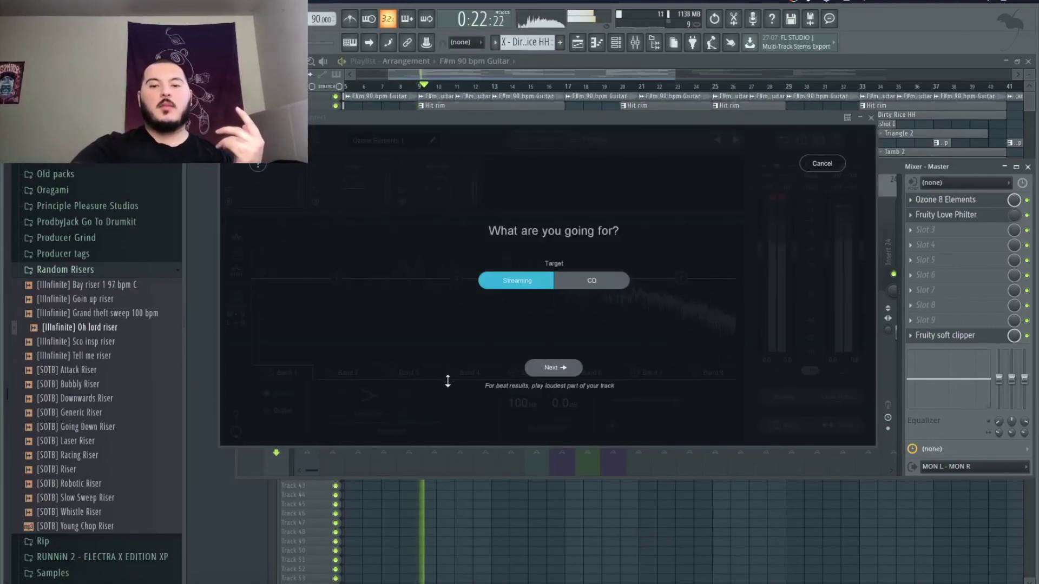
{"action": "left_click", "coordinate": [551, 369]}
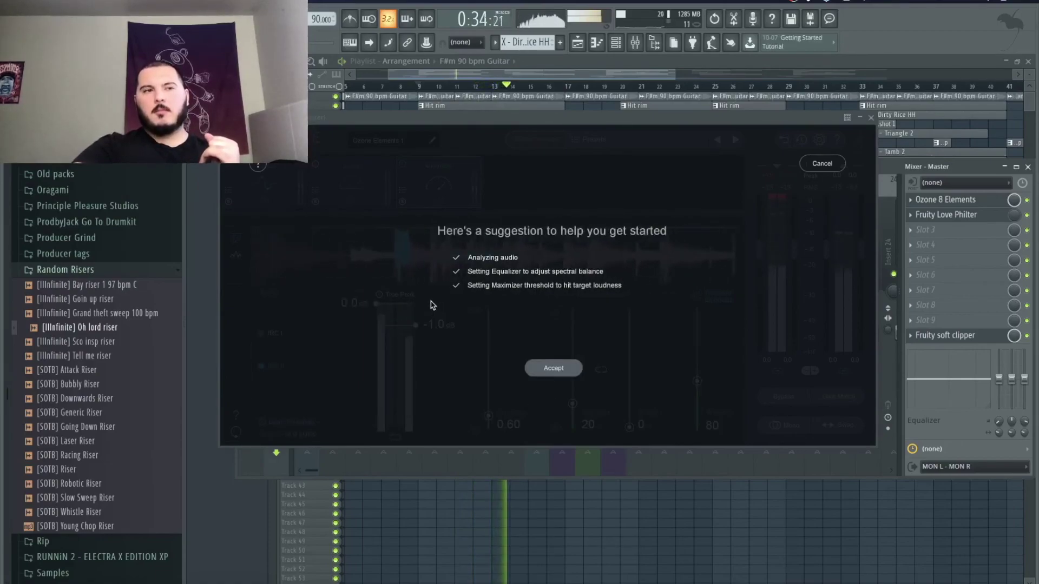
{"action": "left_click", "coordinate": [554, 368]}
{"action": "left_click_drag", "start_coordinate": [359, 289], "coordinate": [308, 295]}
{"action": "left_click", "coordinate": [871, 117]}
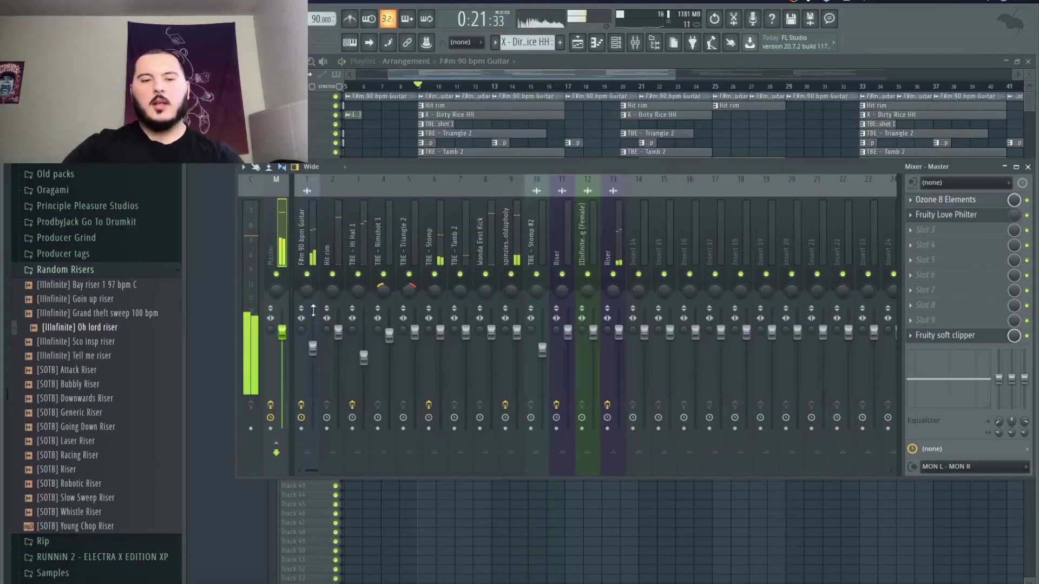
Open the F#m 90 bpm Guitar clip's settings and play the arrangement from bar 9 to about bar 22 to check the mastered mix
{"action": "double_click", "coordinate": [410, 95]}
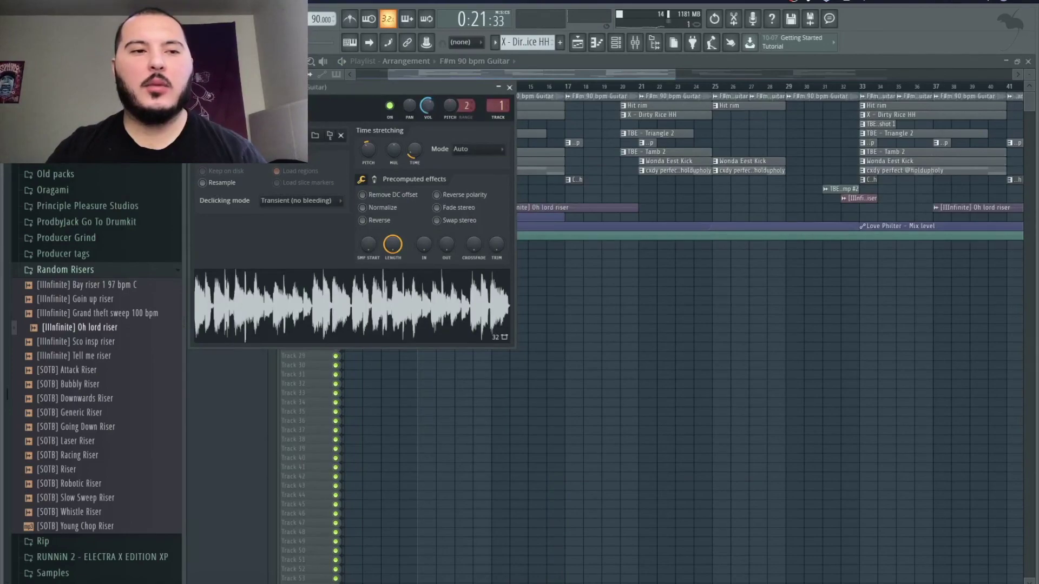
{"action": "key", "text": "space"}
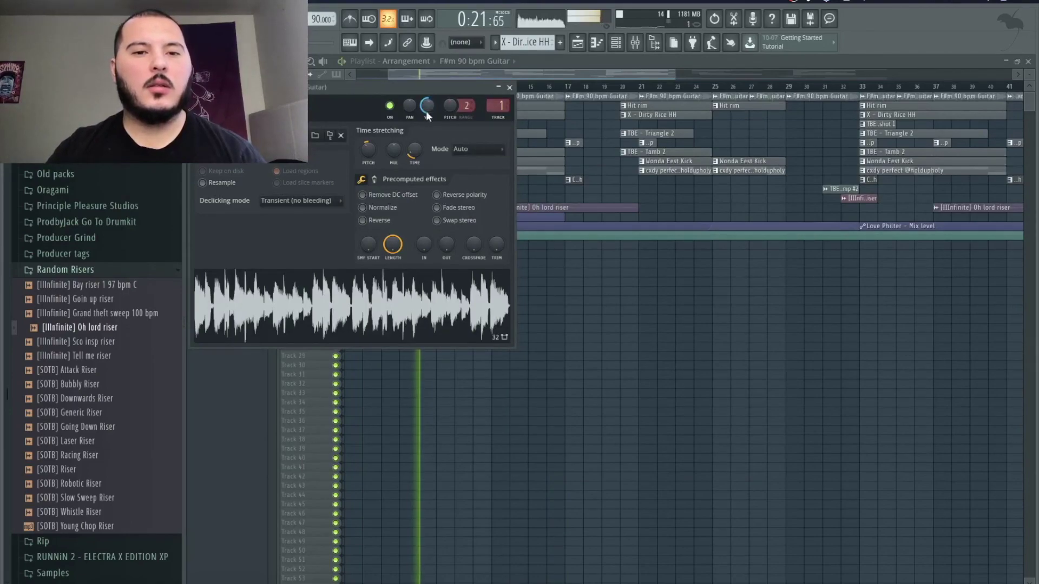
{"action": "right_click", "coordinate": [602, 304]}
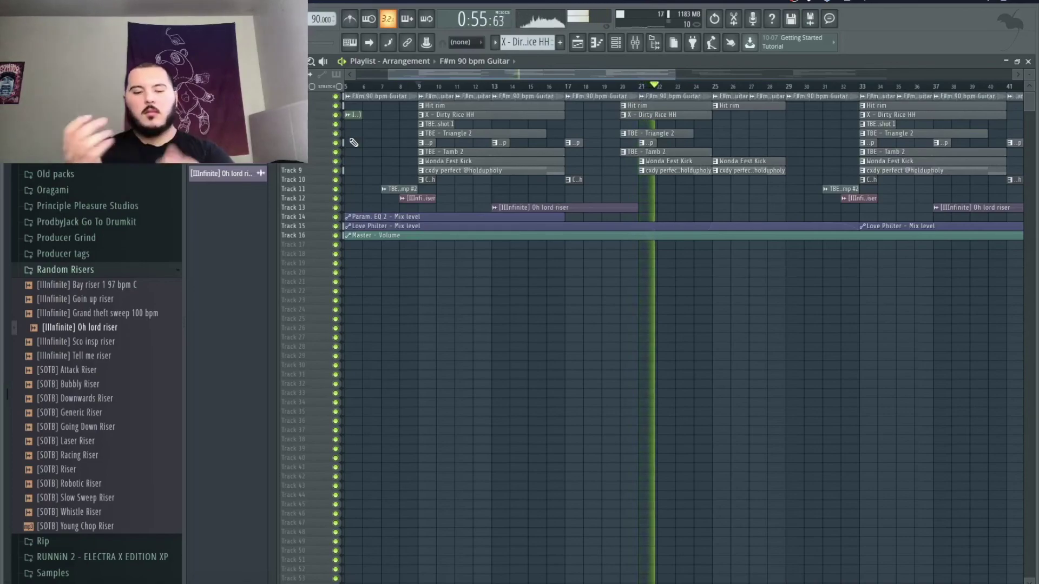
{"action": "key", "text": "space"}
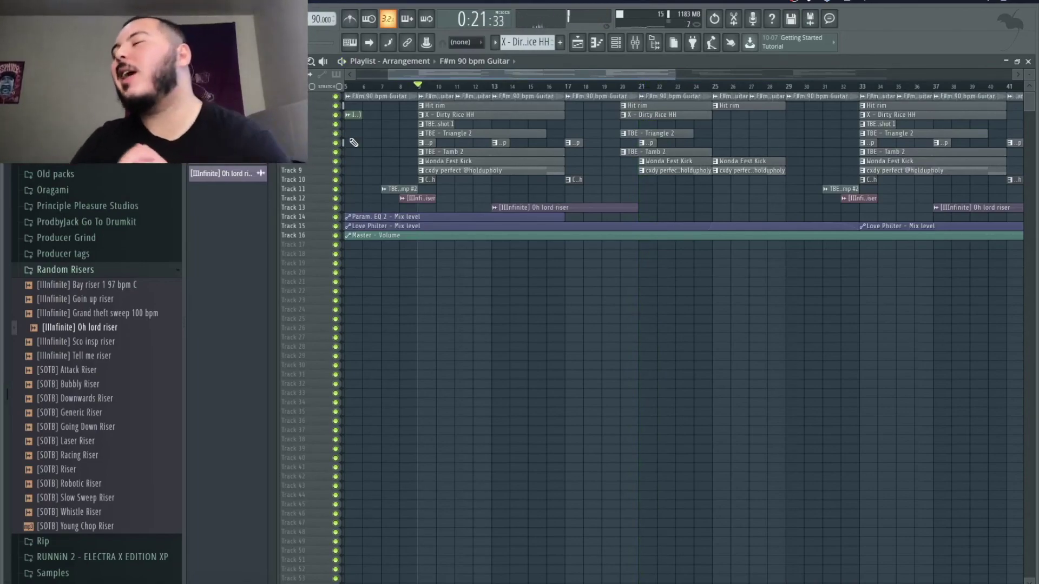